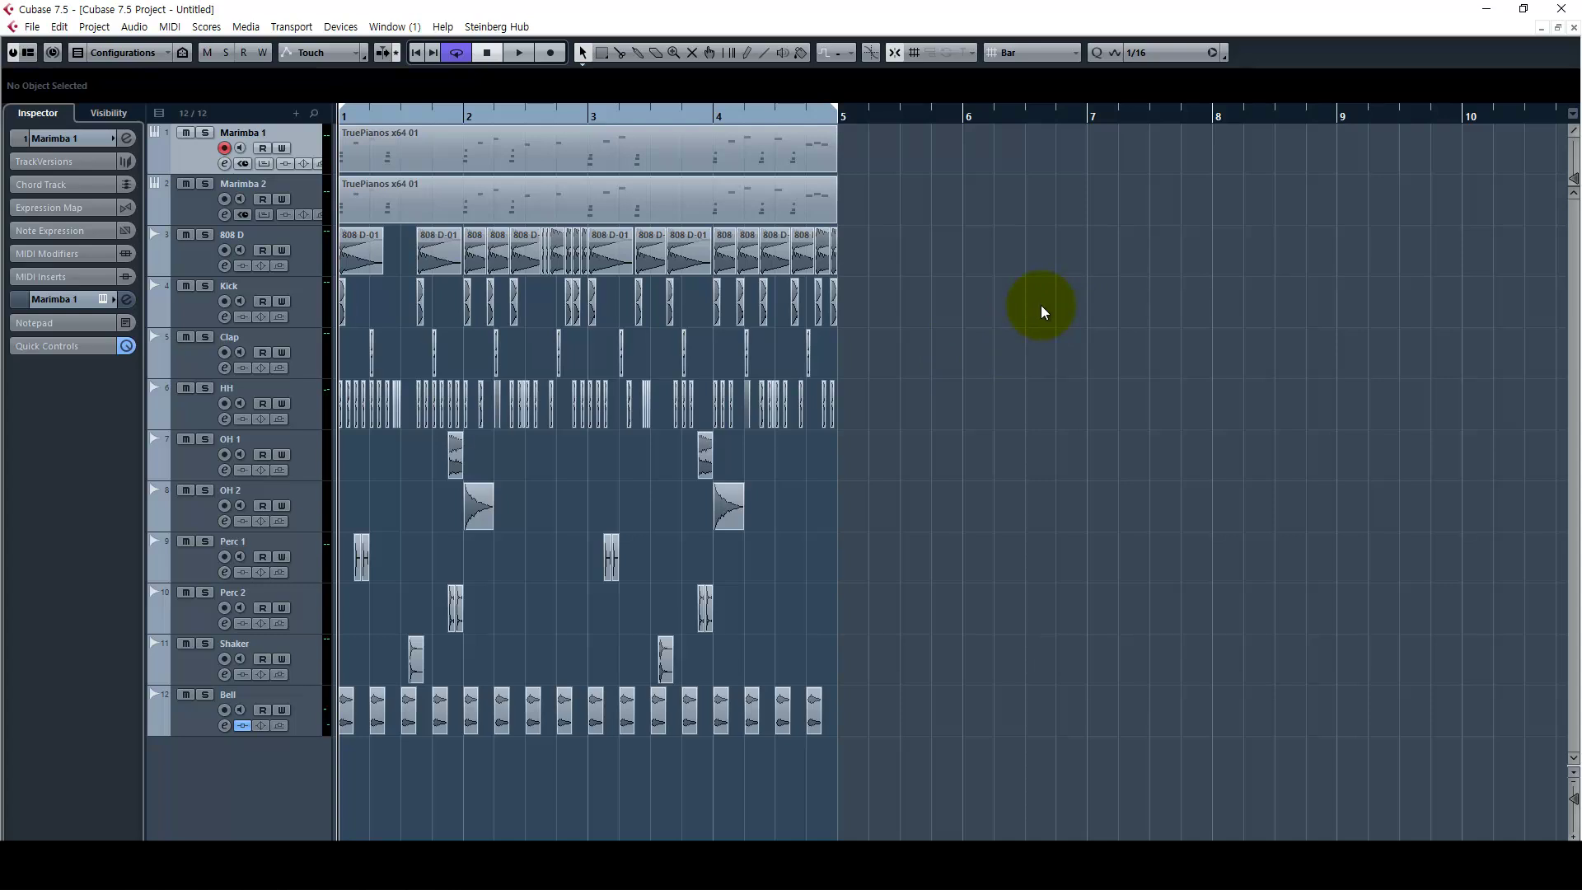
Step: Bring up the transport panel to check the project tempo, and hide it again
right_click(1040, 304)
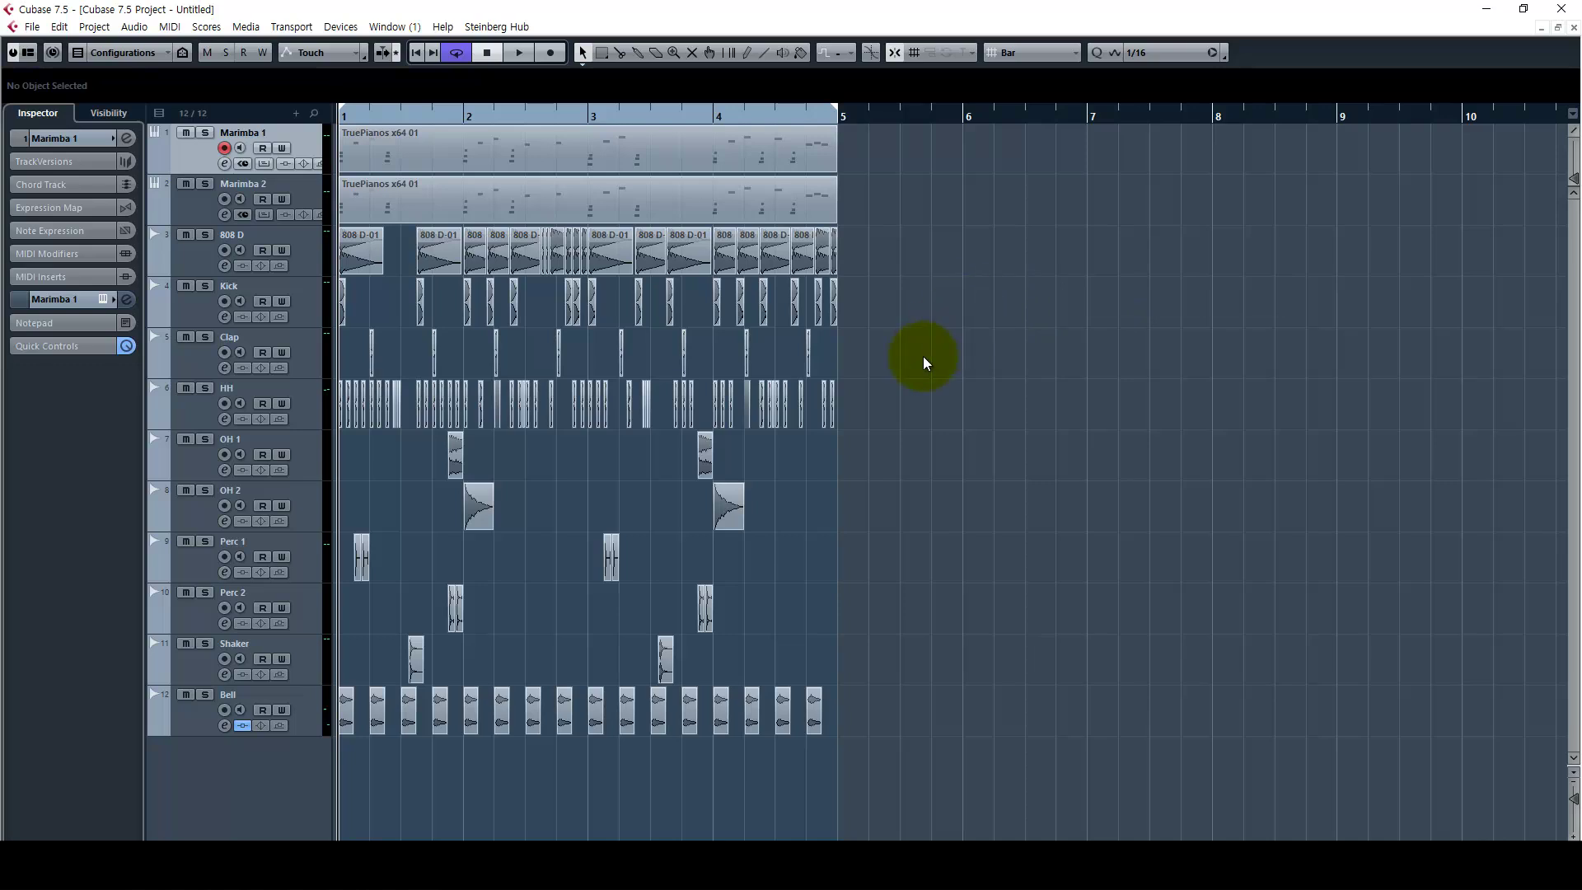
key(F2)
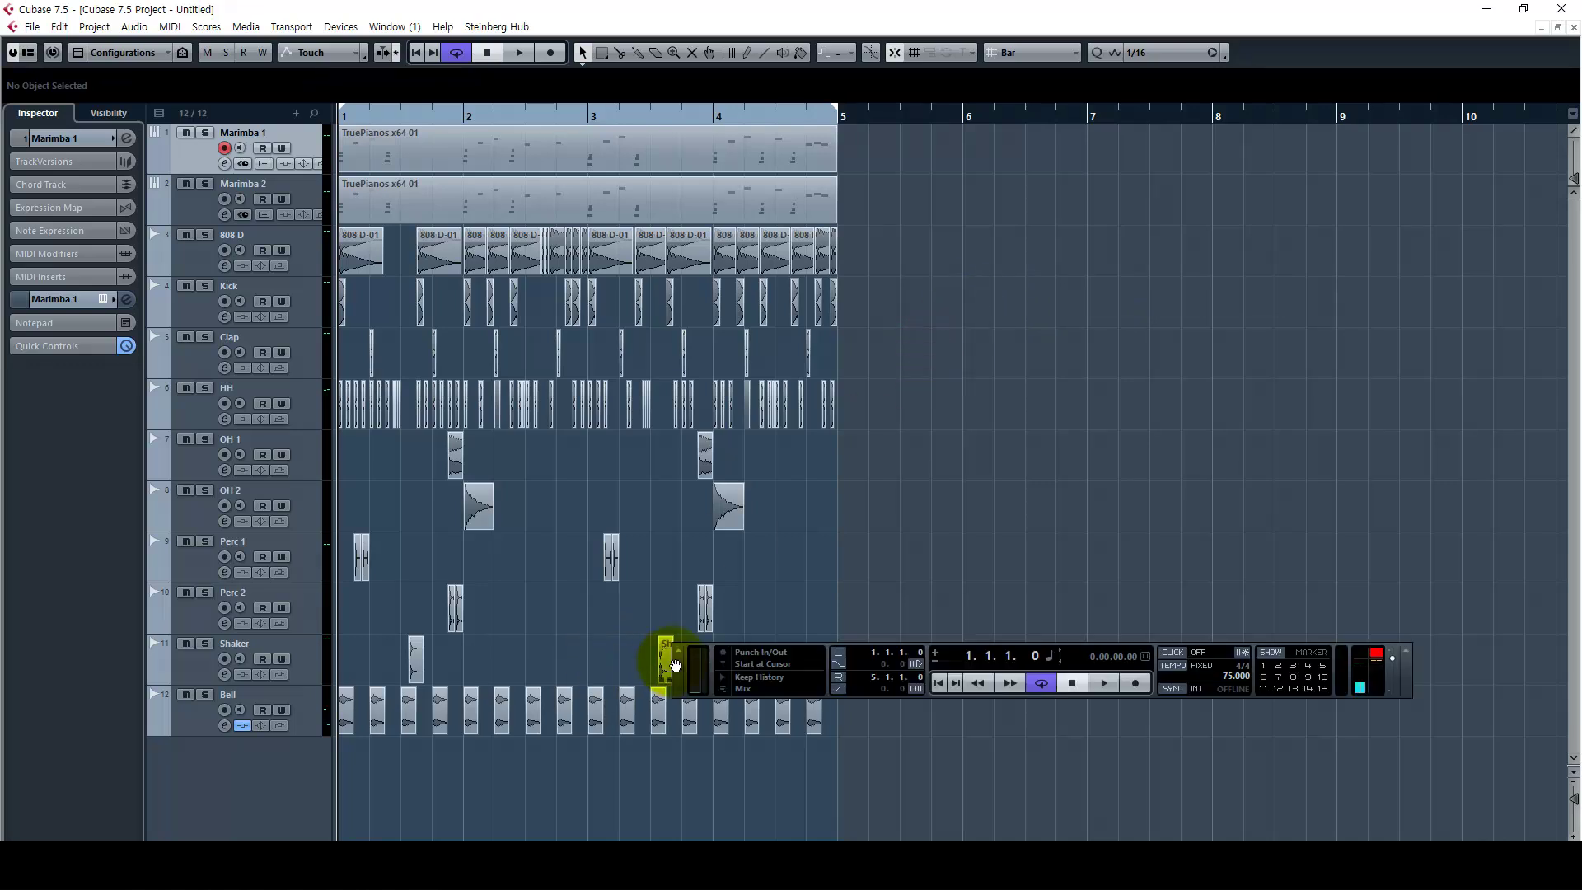
key(F2)
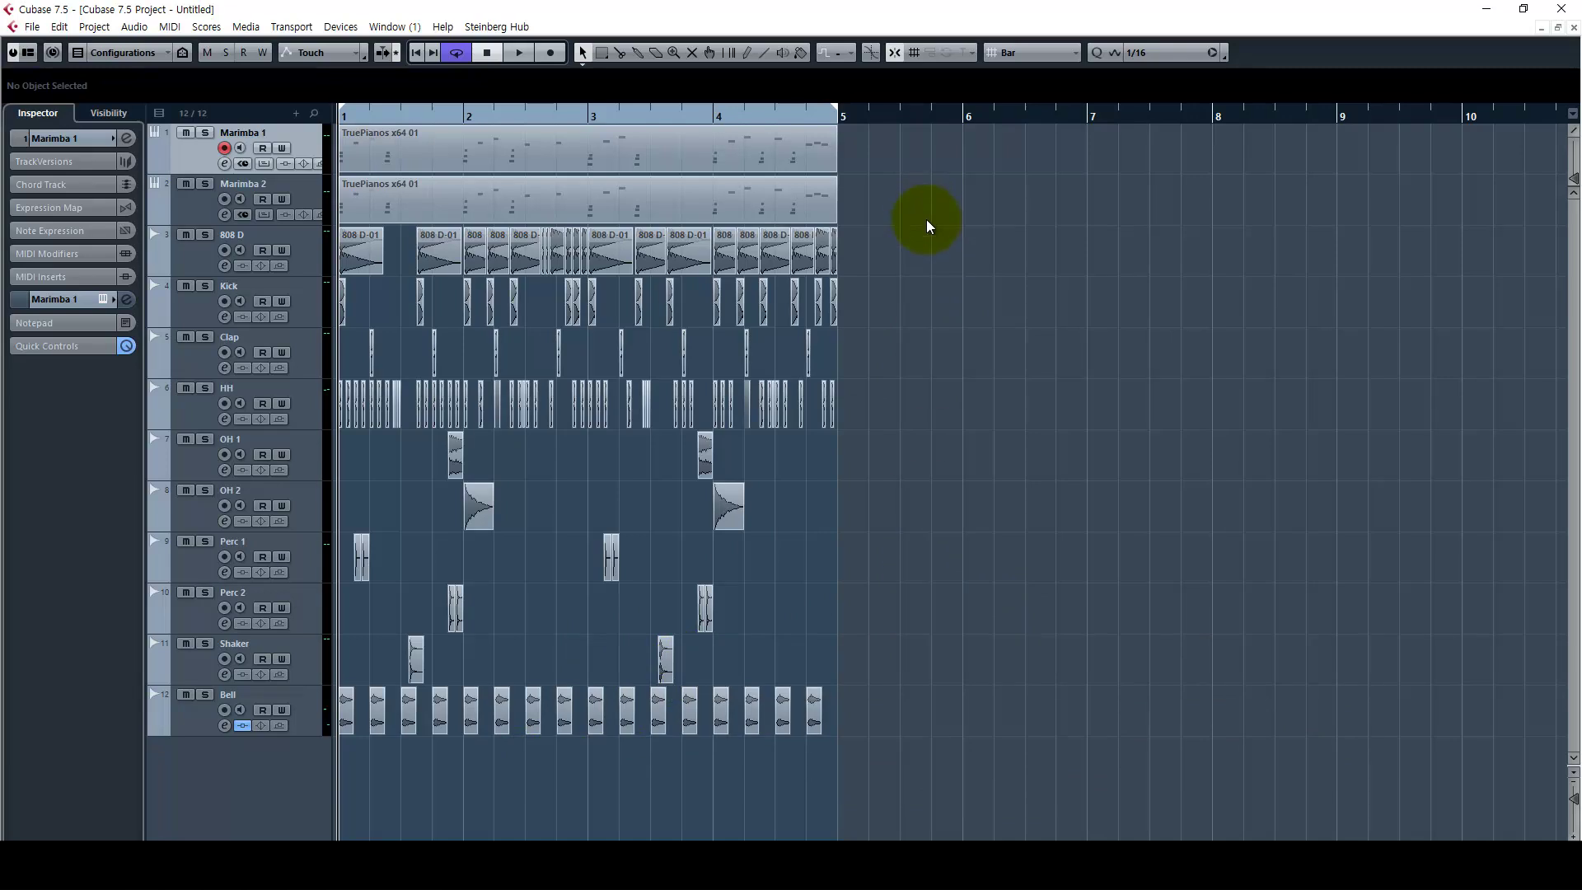
click(624, 137)
click(363, 250)
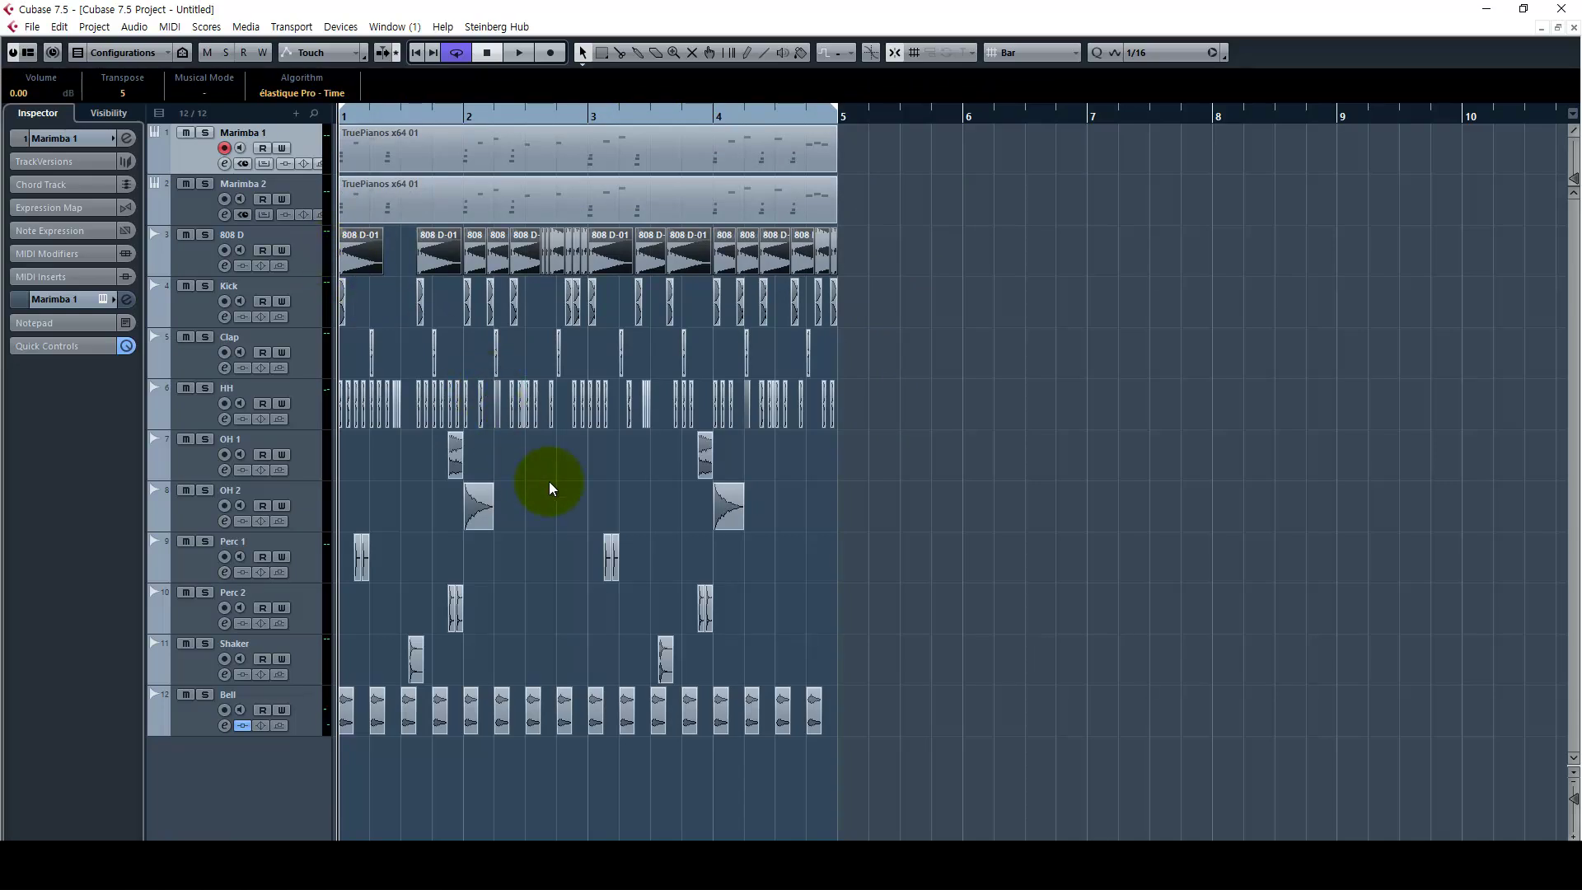
drag(898, 782, 201, 456)
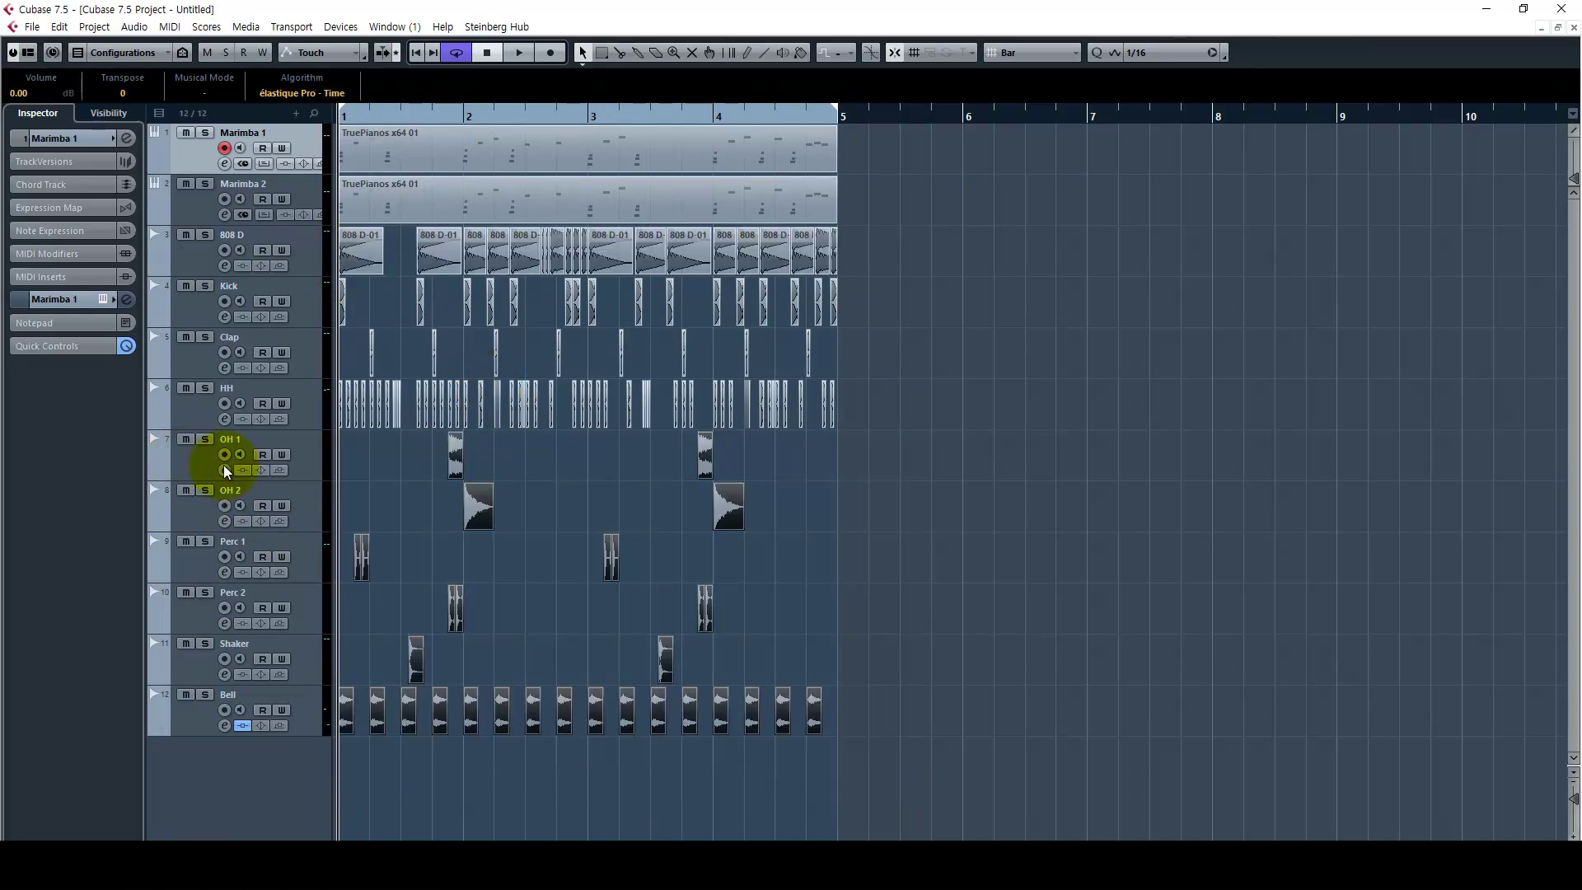
click(1117, 607)
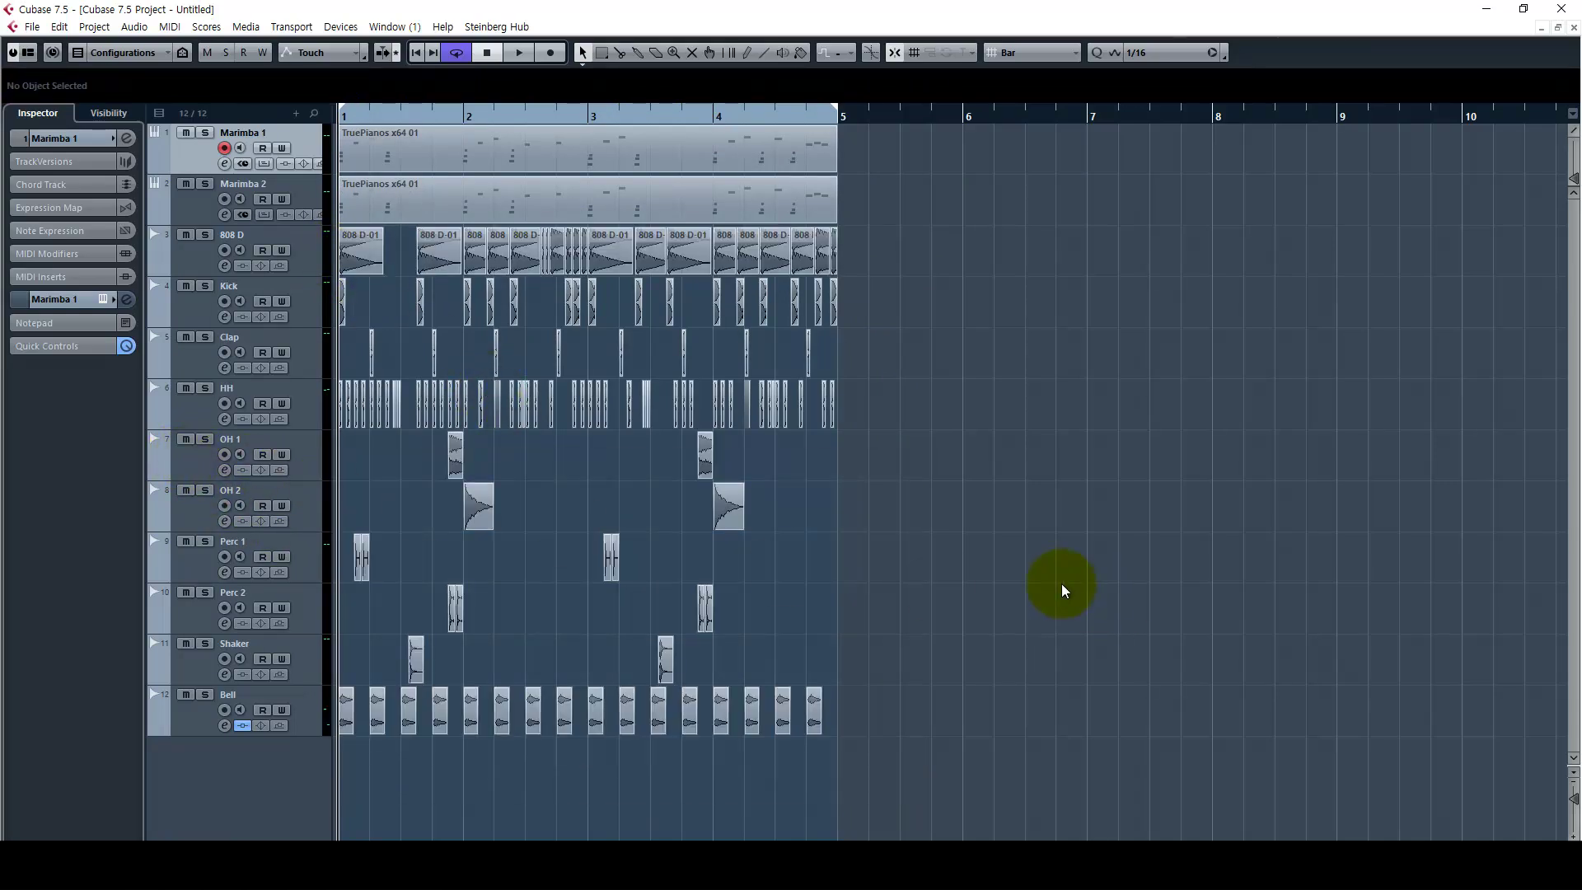
Step: Solo the Marimba 1 track and open its MIDI part in the Key Editor beside the Notepad chord memo
click(205, 132)
click(277, 861)
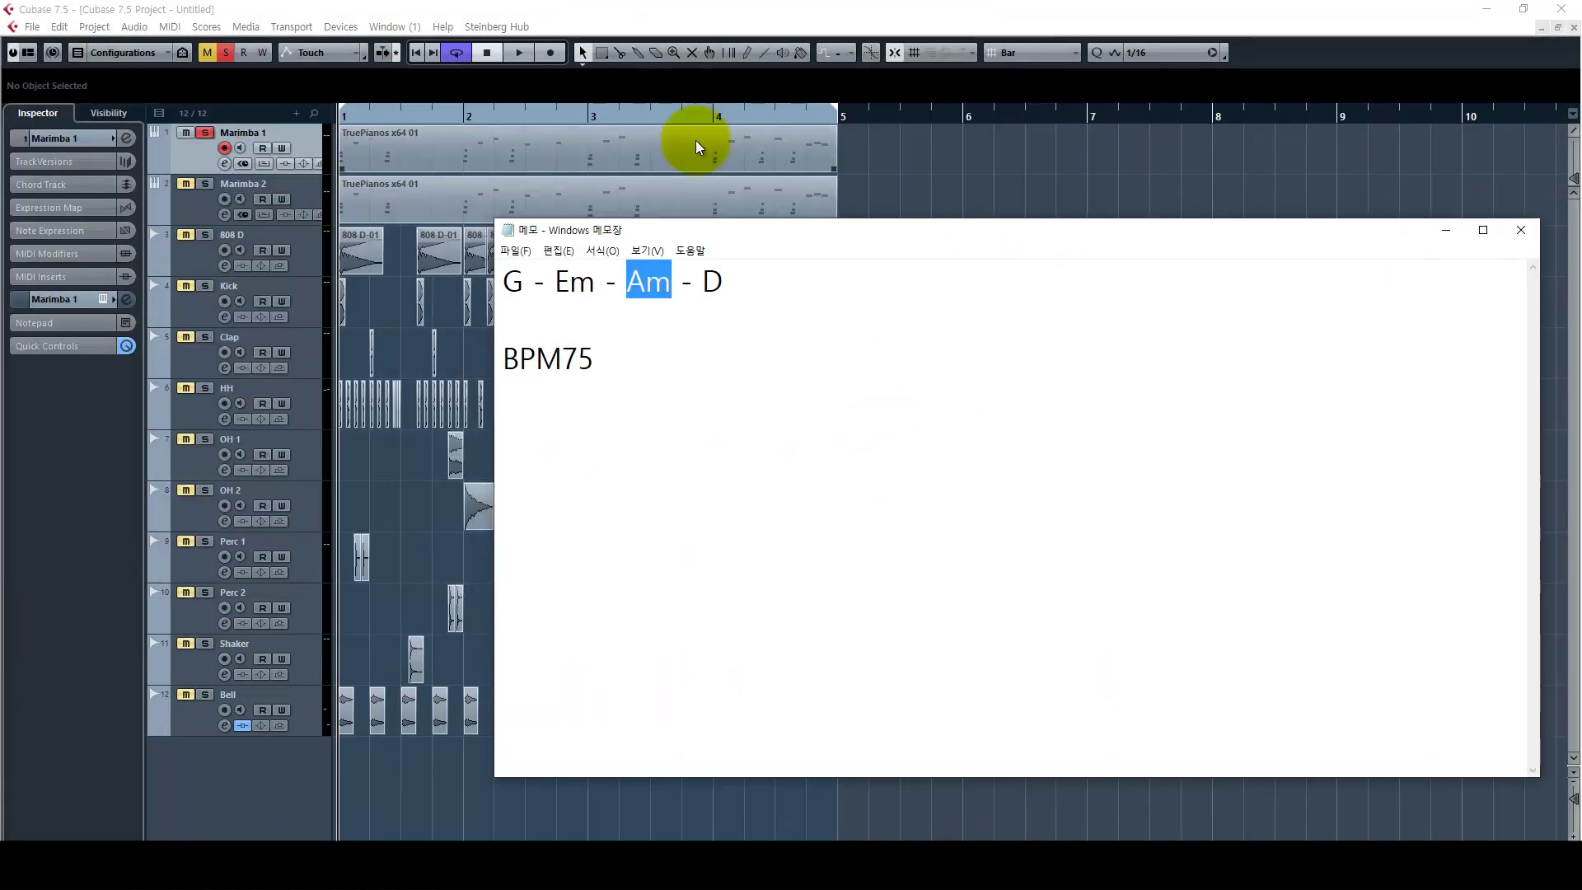
double_click(695, 141)
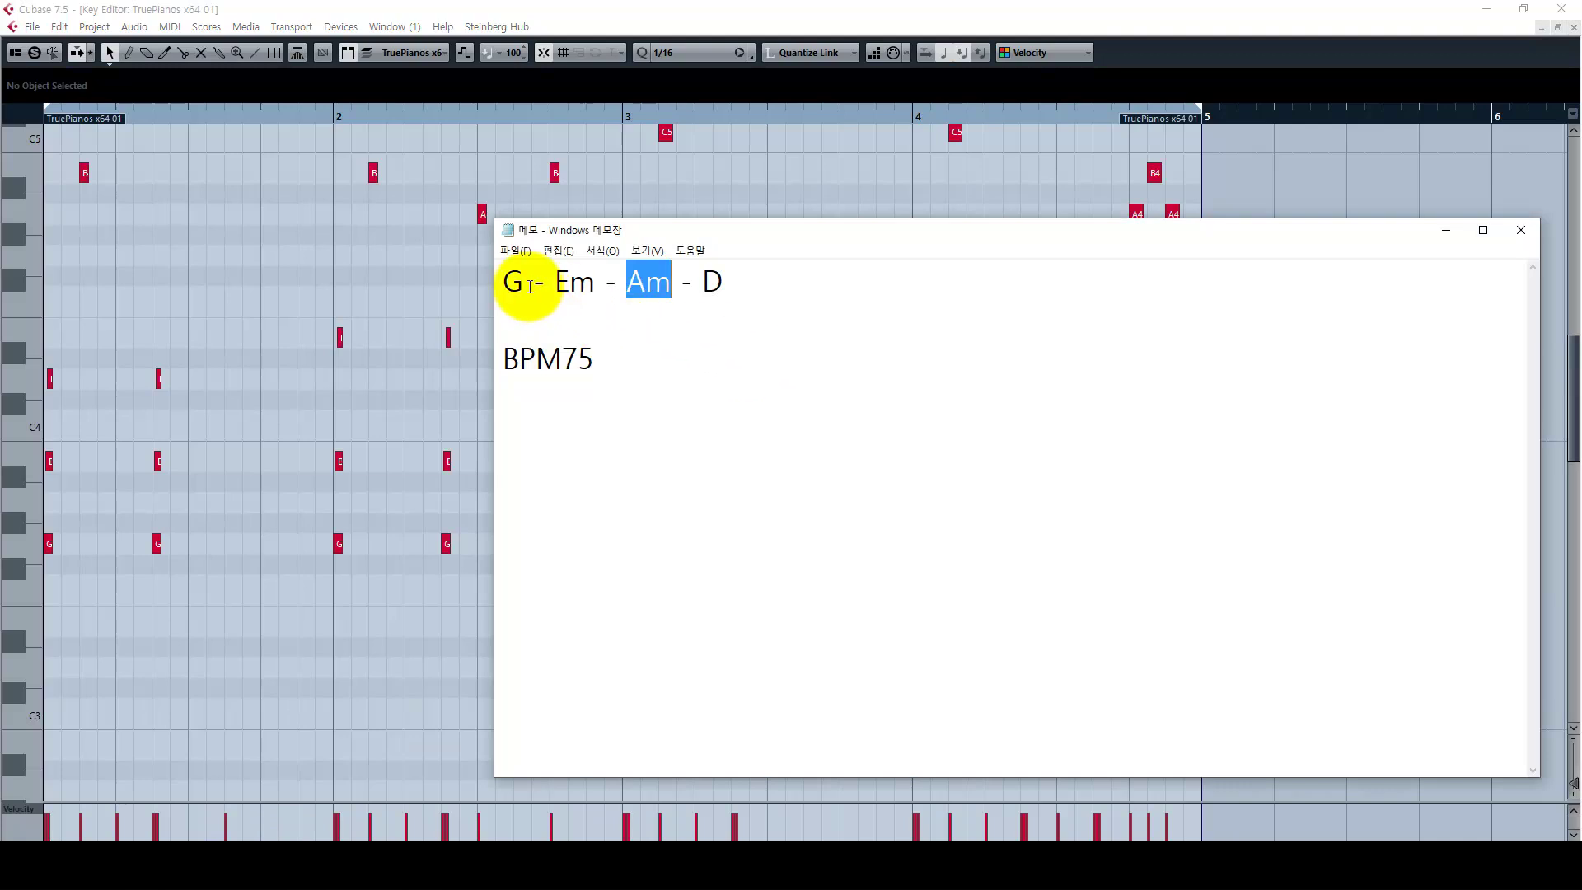
Step: Highlight G in the Notepad chord memo and select both bar 1 chords in the Key Editor to examine their notes
double_click(511, 281)
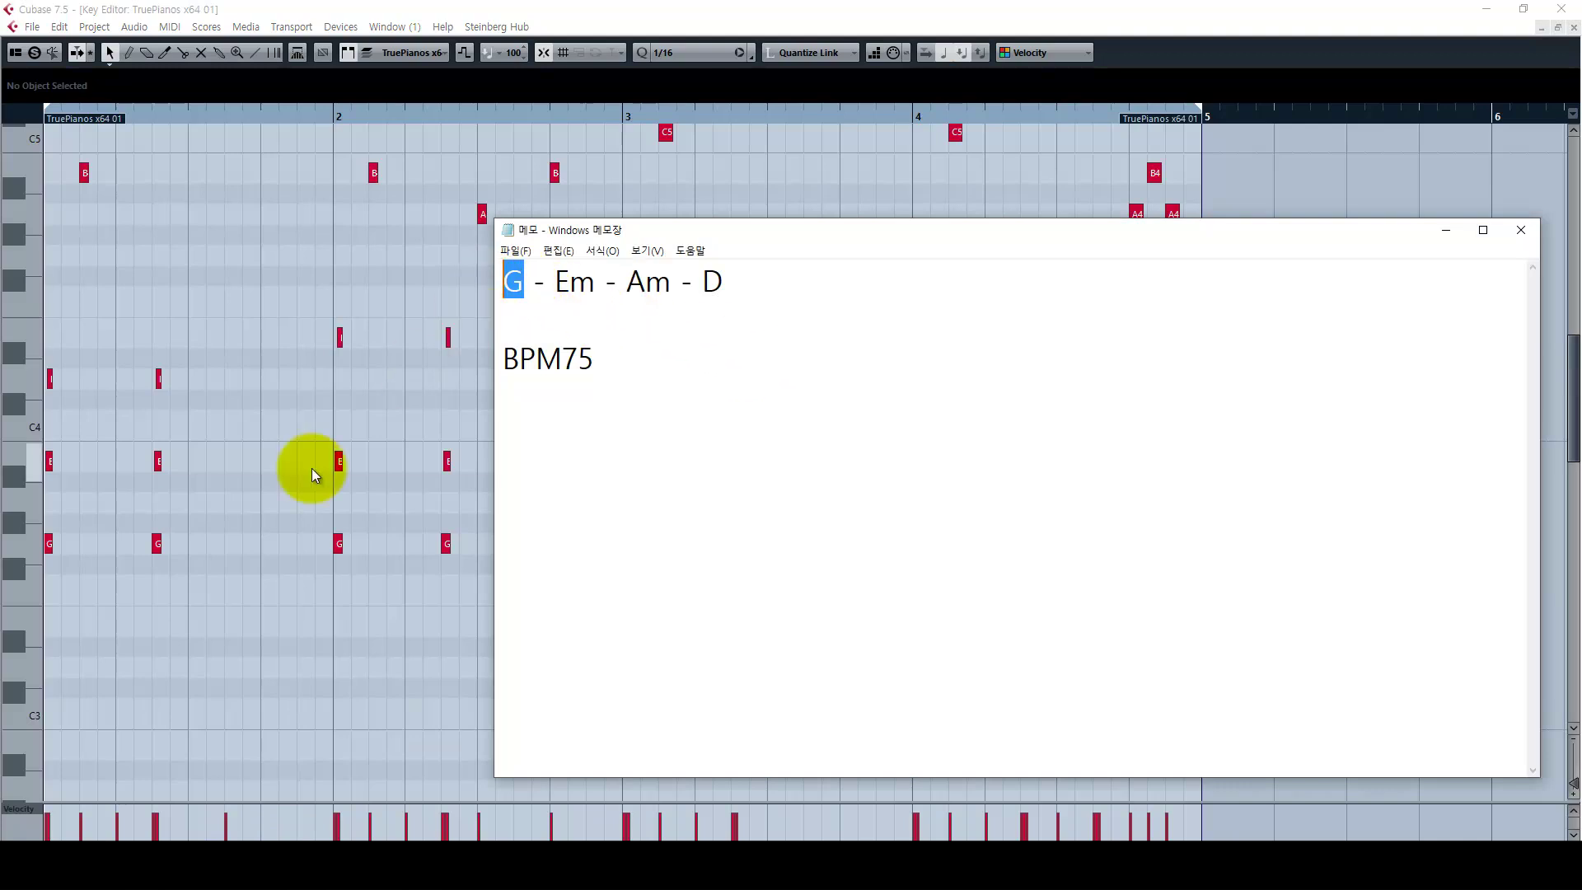
drag(245, 576, 42, 370)
key(h)
key(h)
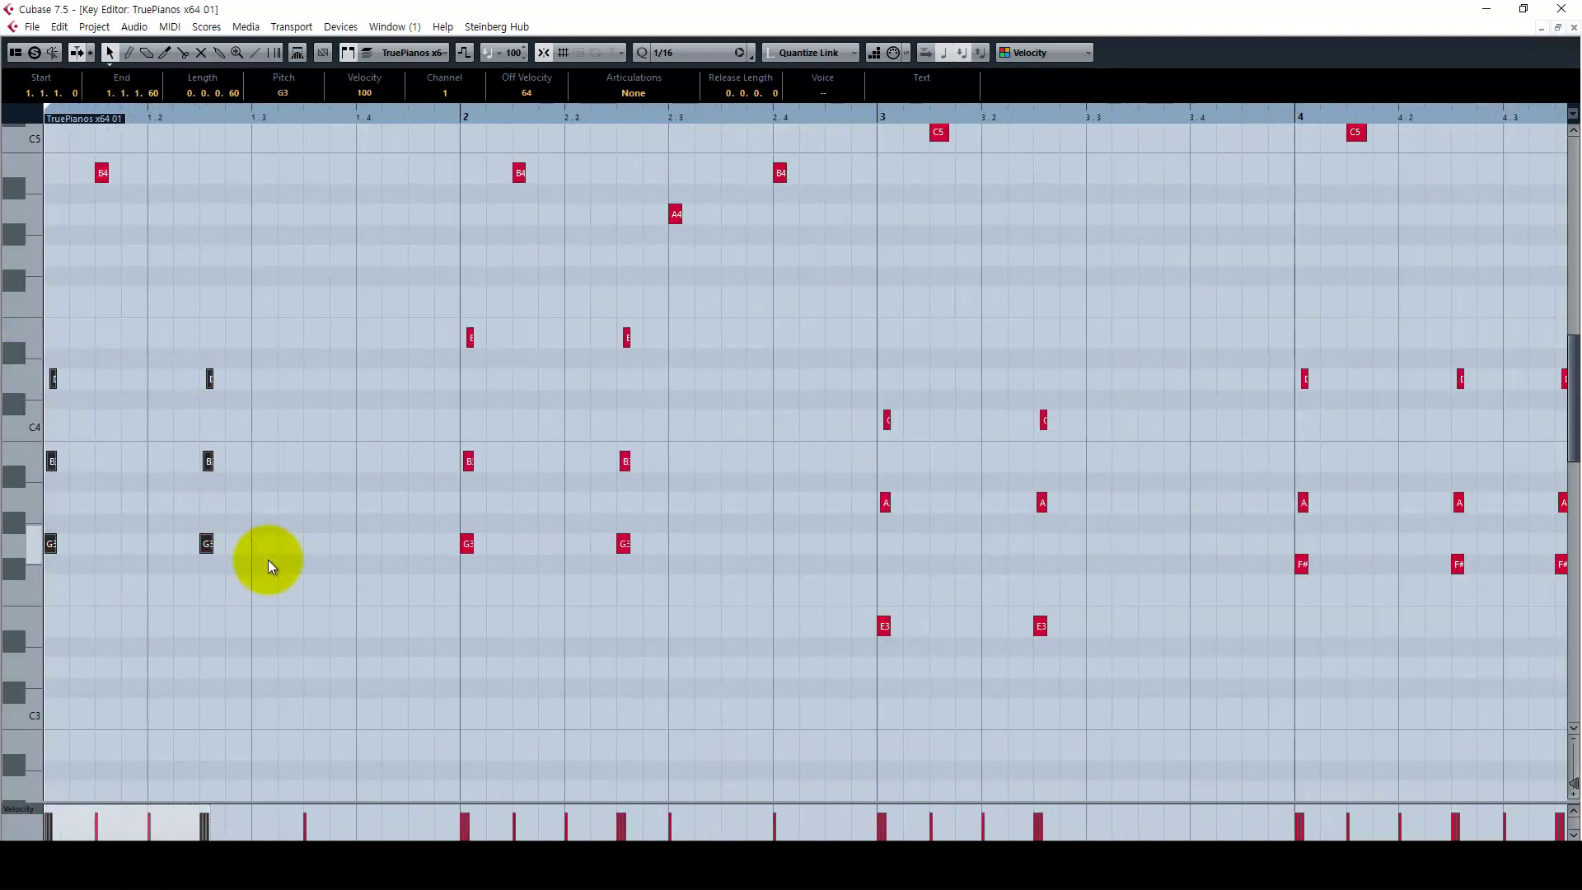
key(h)
key(h)
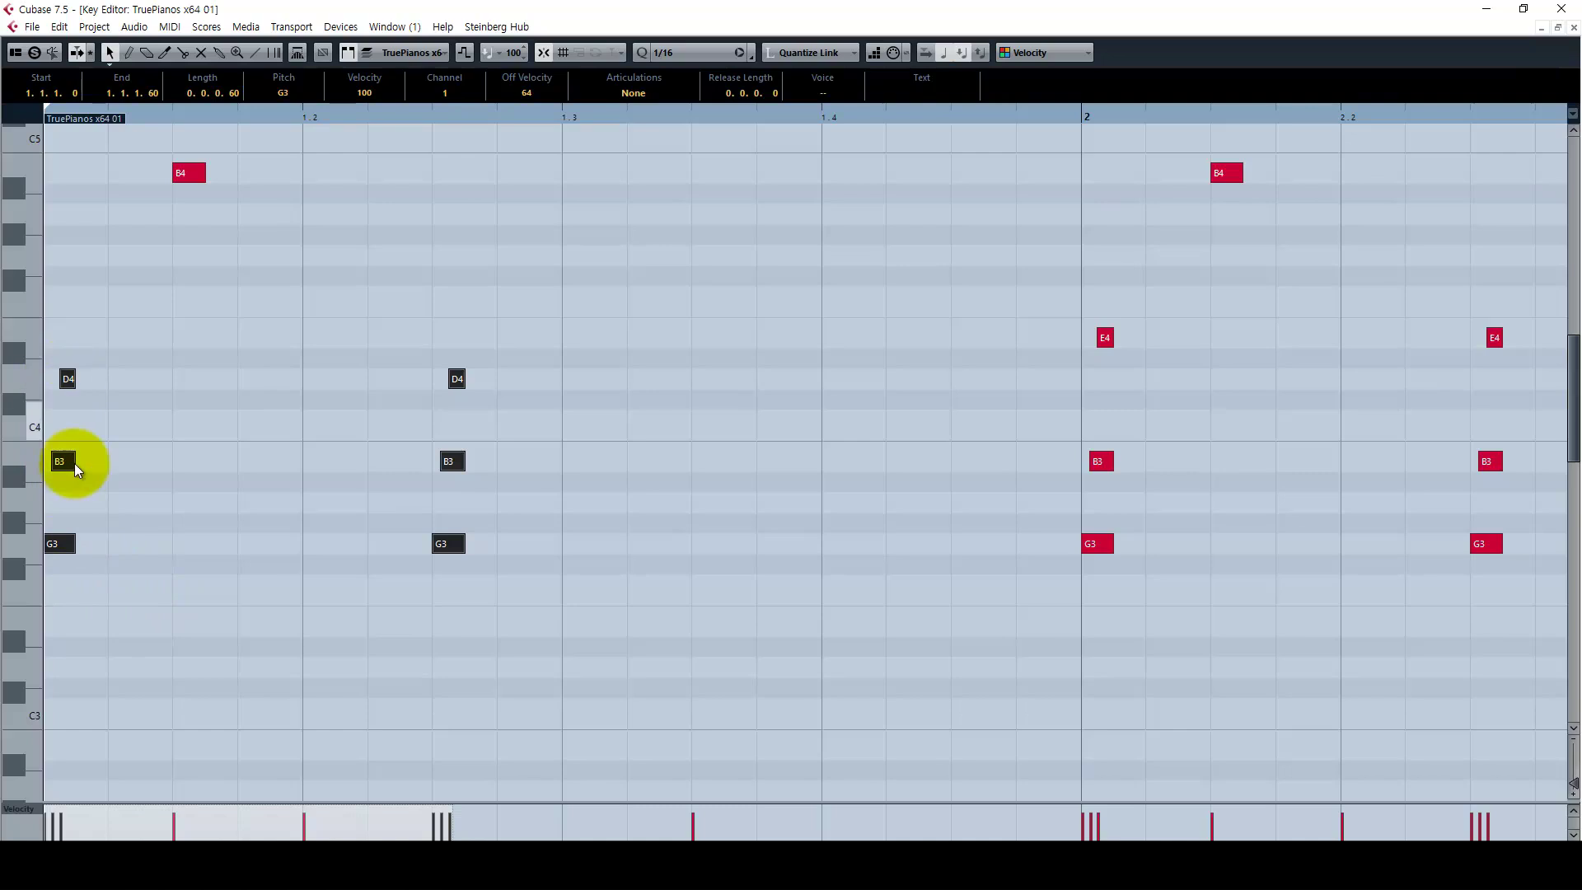
Step: Highlight Em in the Notepad memo and compare it with the G3, B3 and E4 notes of the first bar 2 chord
click(251, 865)
click(556, 282)
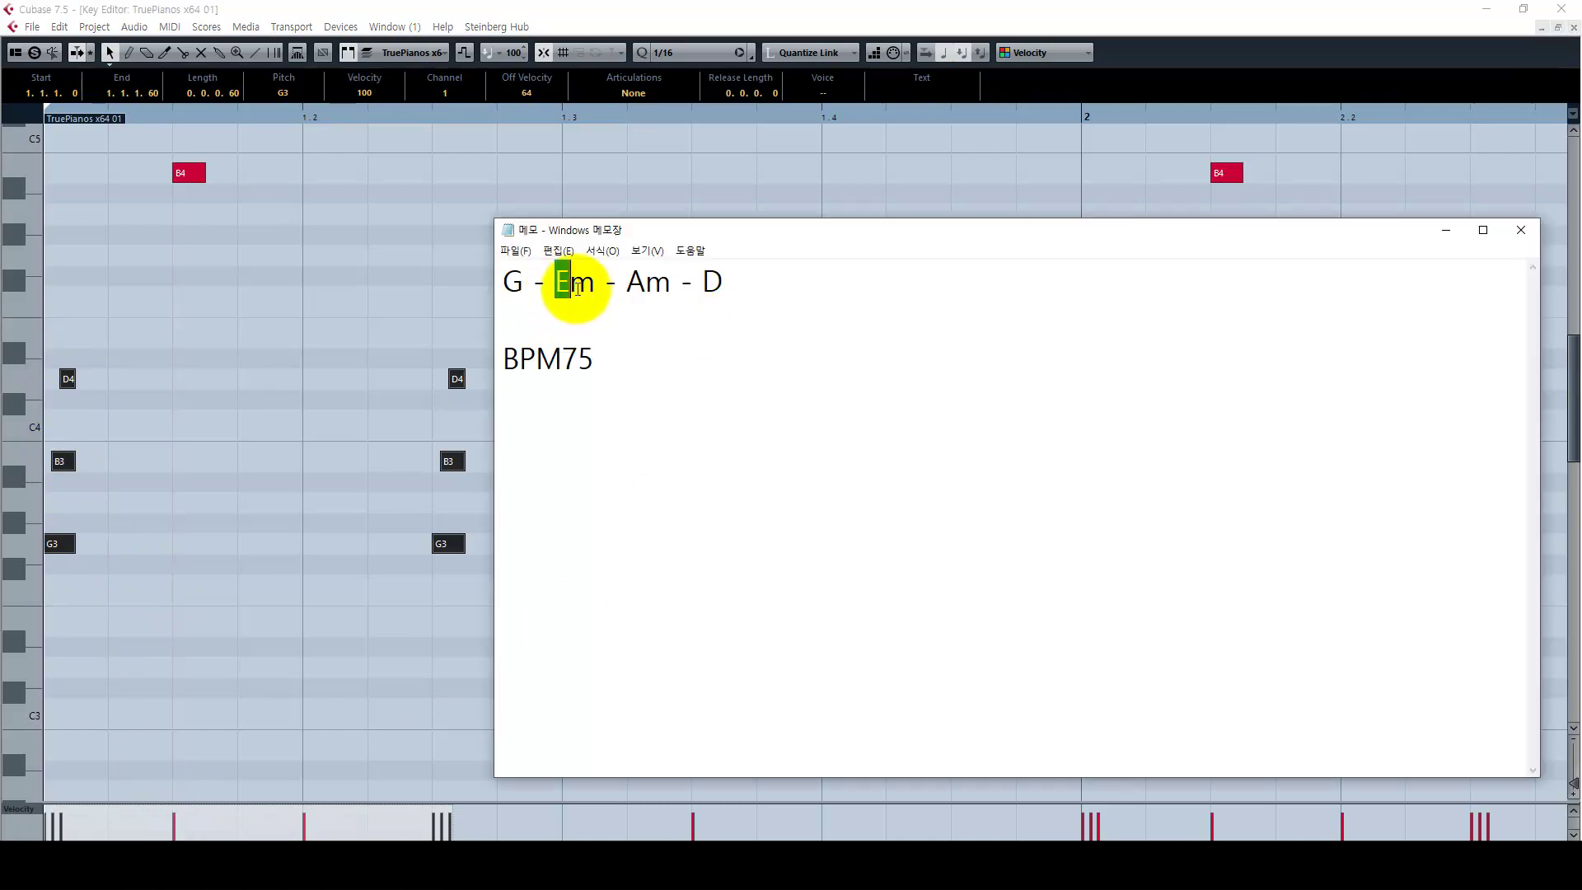
click(313, 472)
key(g)
key(g)
key(g)
drag(725, 592, 646, 540)
key(g)
key(h)
key(h)
key(h)
key(h)
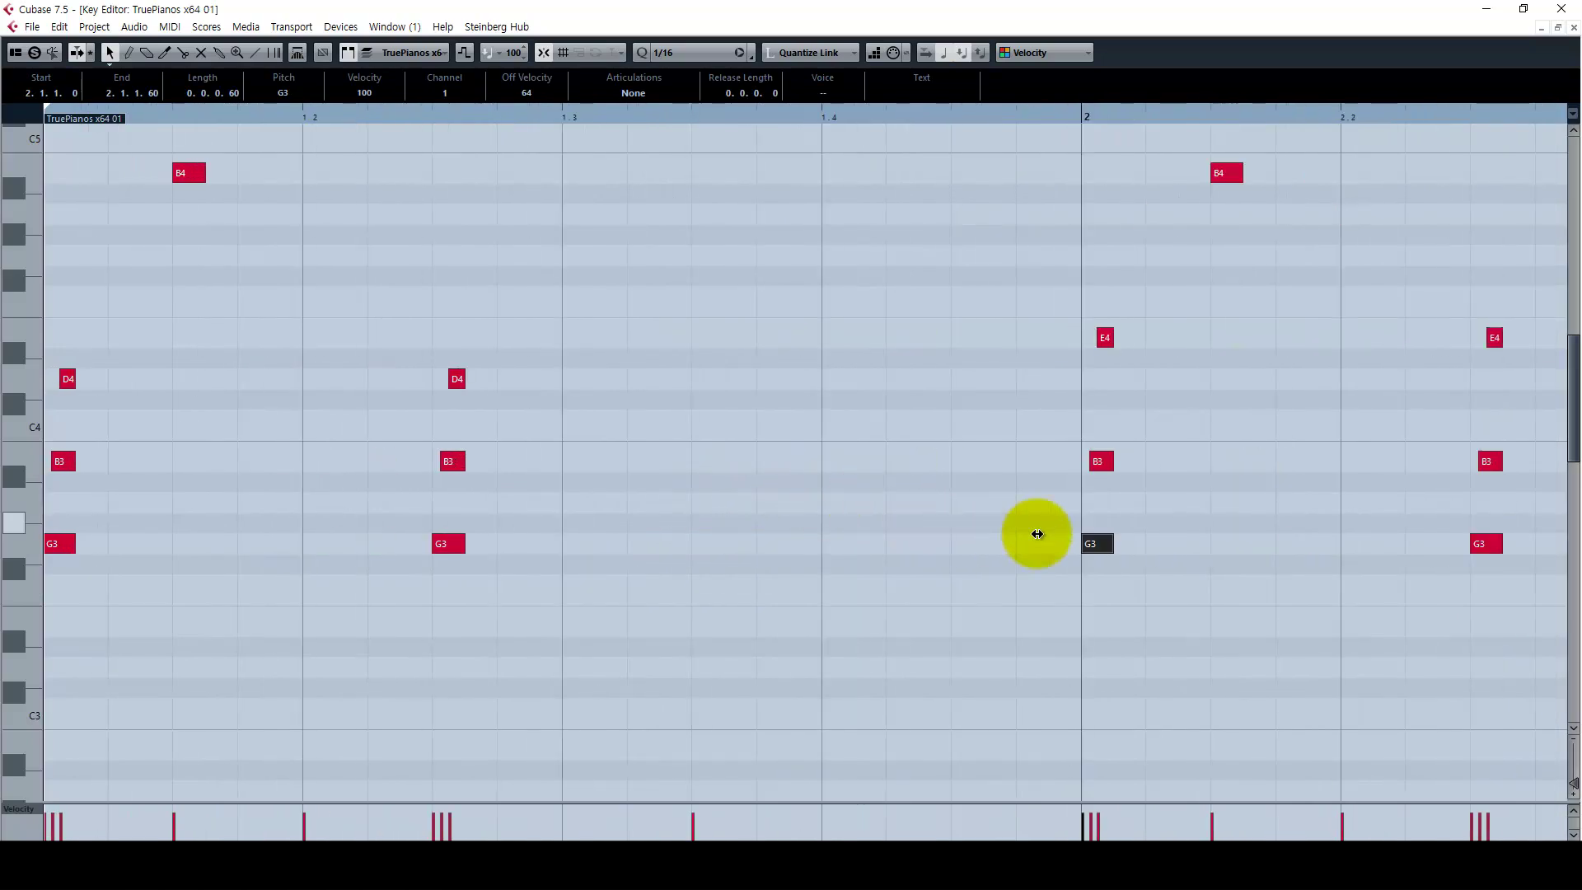
drag(1229, 565, 942, 531)
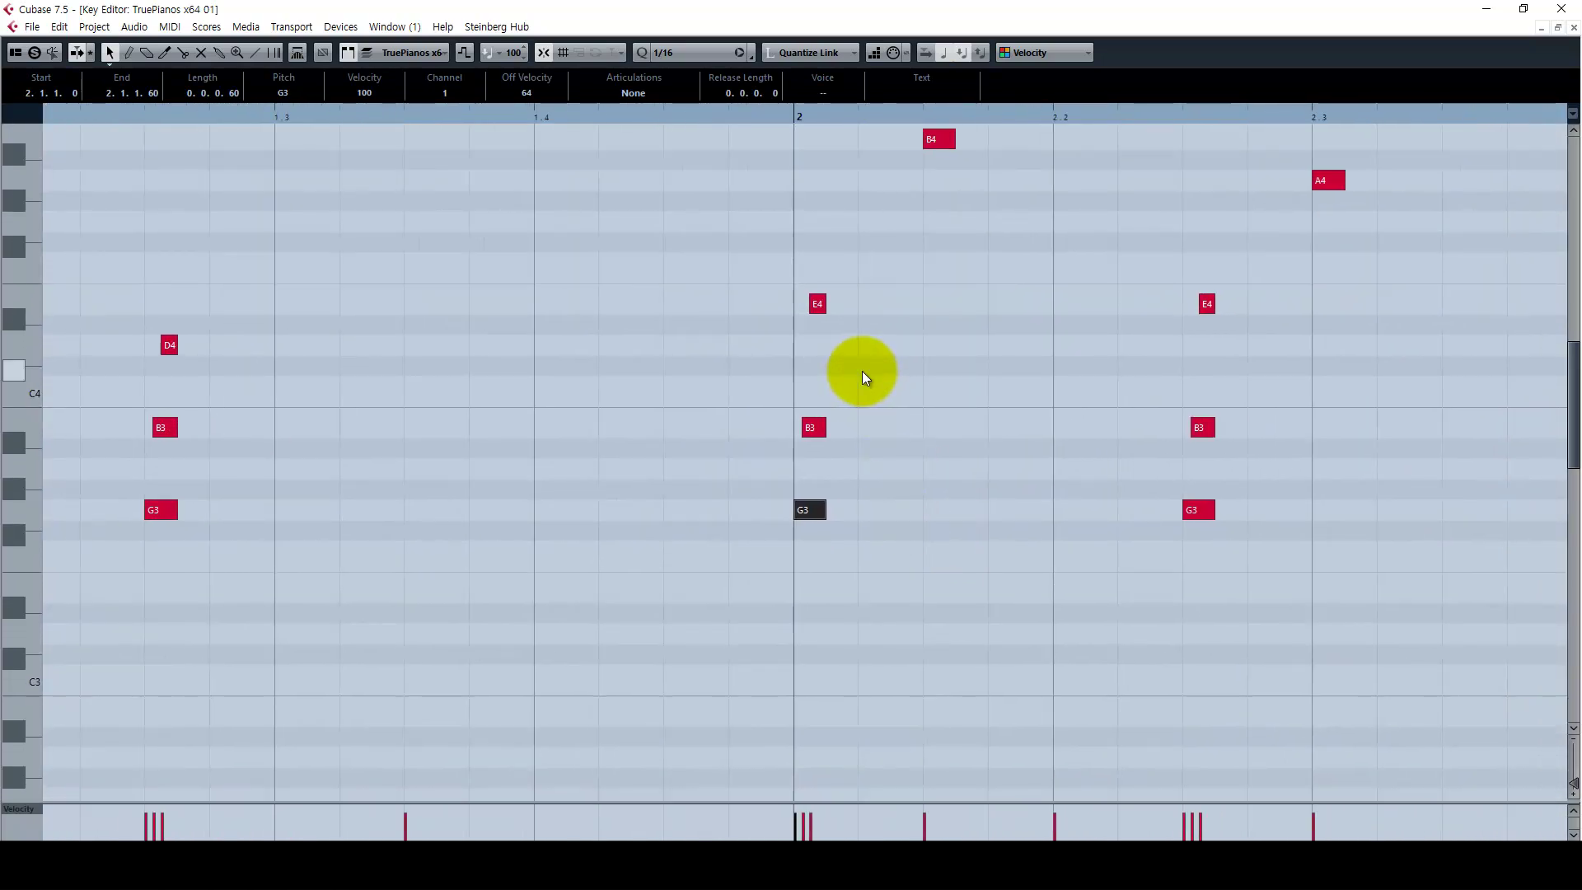
Step: Select the E4 note in the first bar 2 chord and compare the voicing with the neighbouring chords
drag(861, 370, 780, 289)
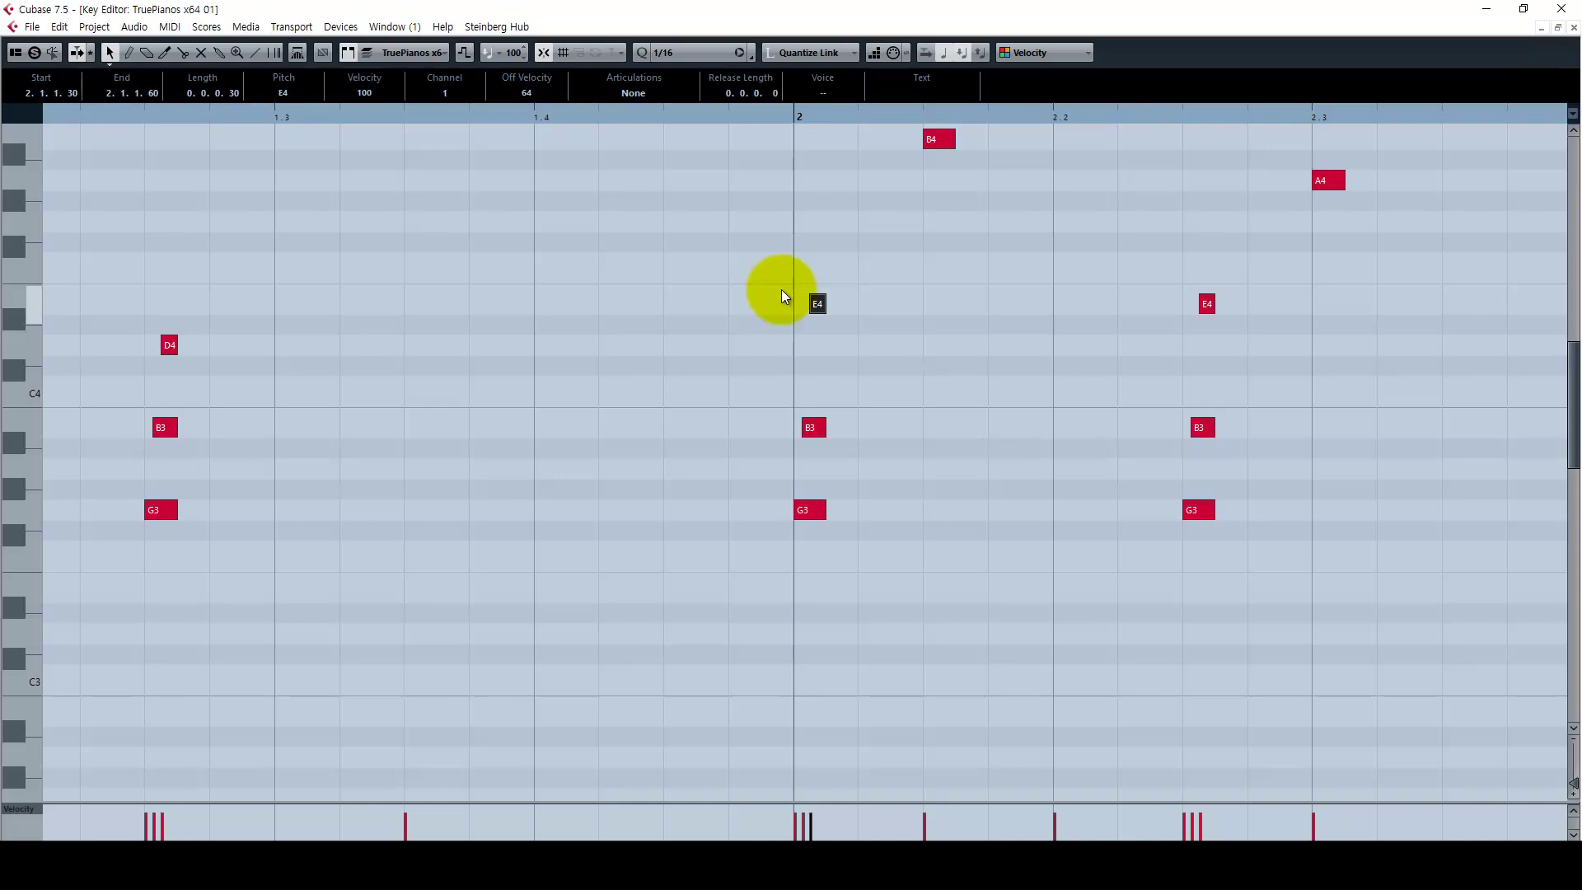
key(g)
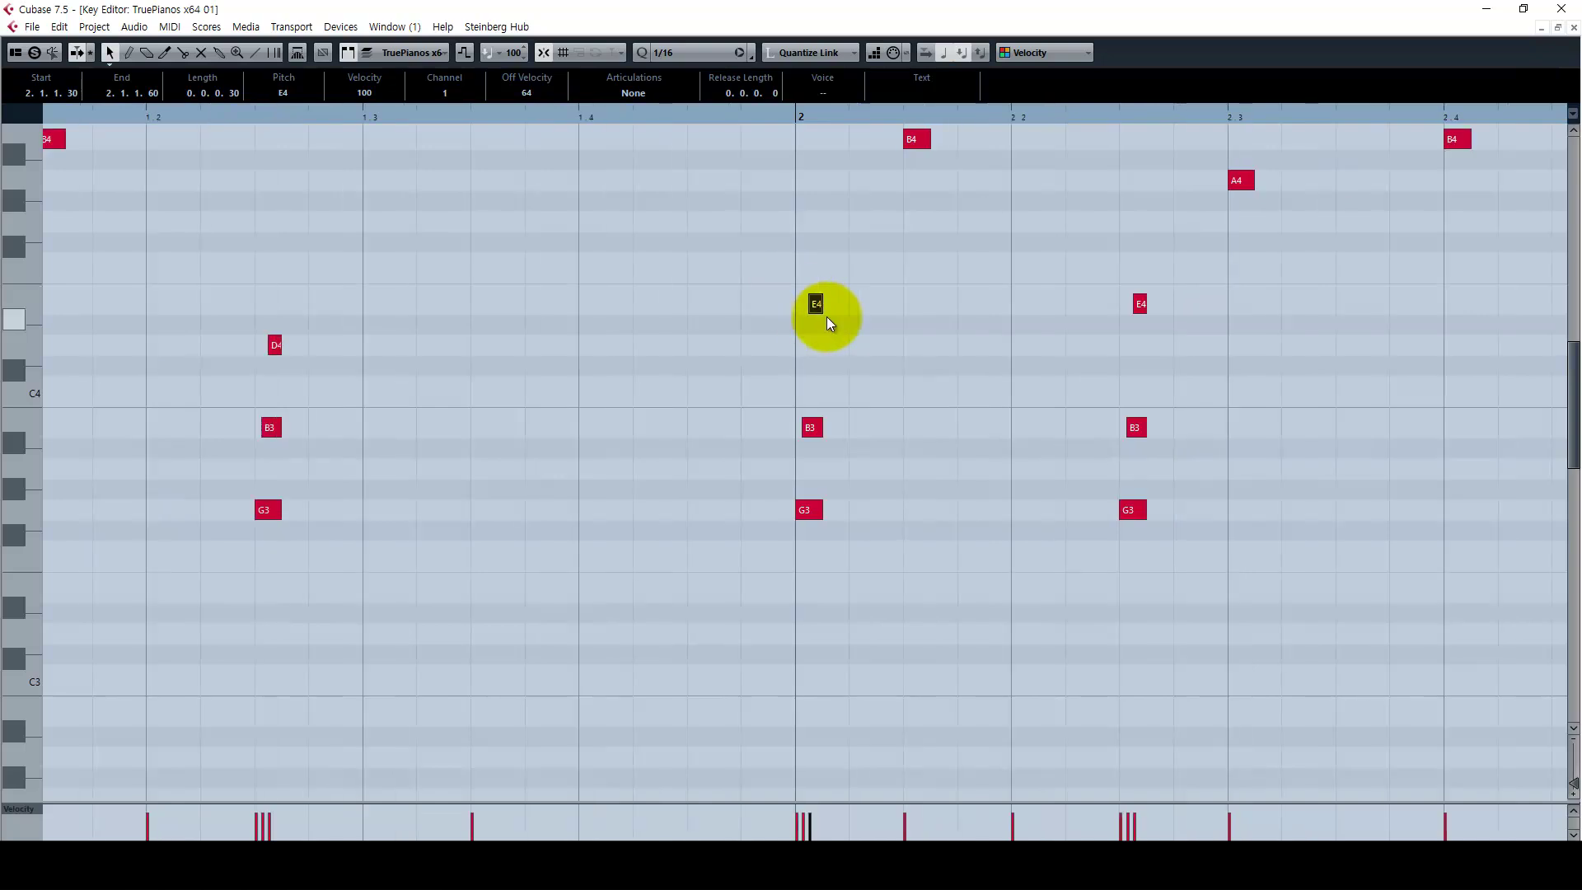
key(g)
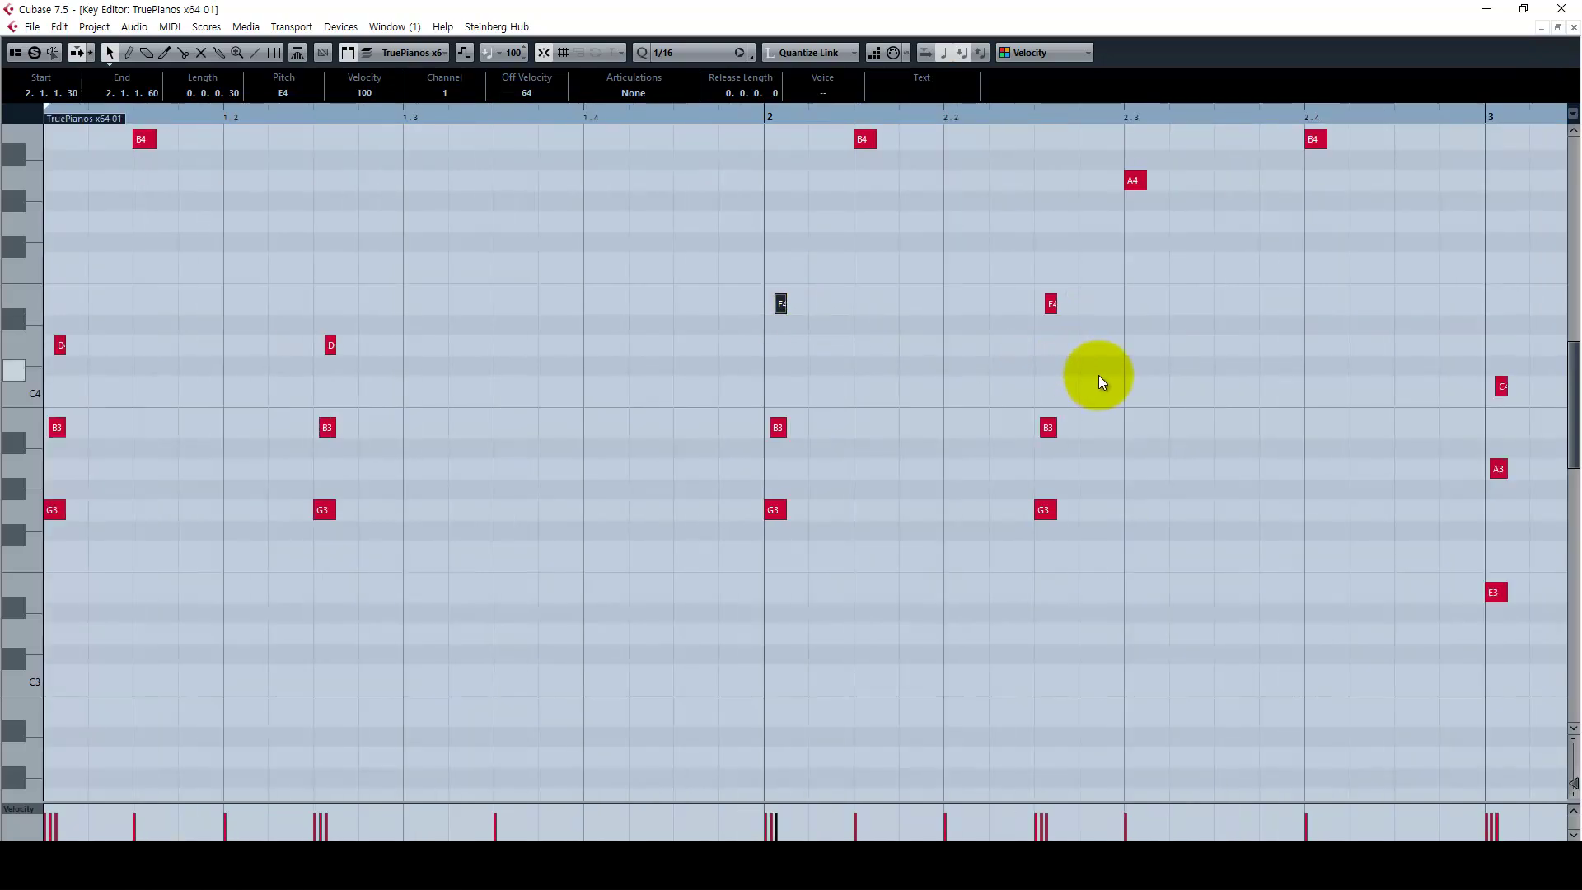
key(g)
drag(1056, 402, 871, 393)
click(822, 382)
drag(1138, 350, 865, 258)
Step: Highlight Am in the Notepad memo and examine the first bar 3 chord in the Key Editor
click(216, 867)
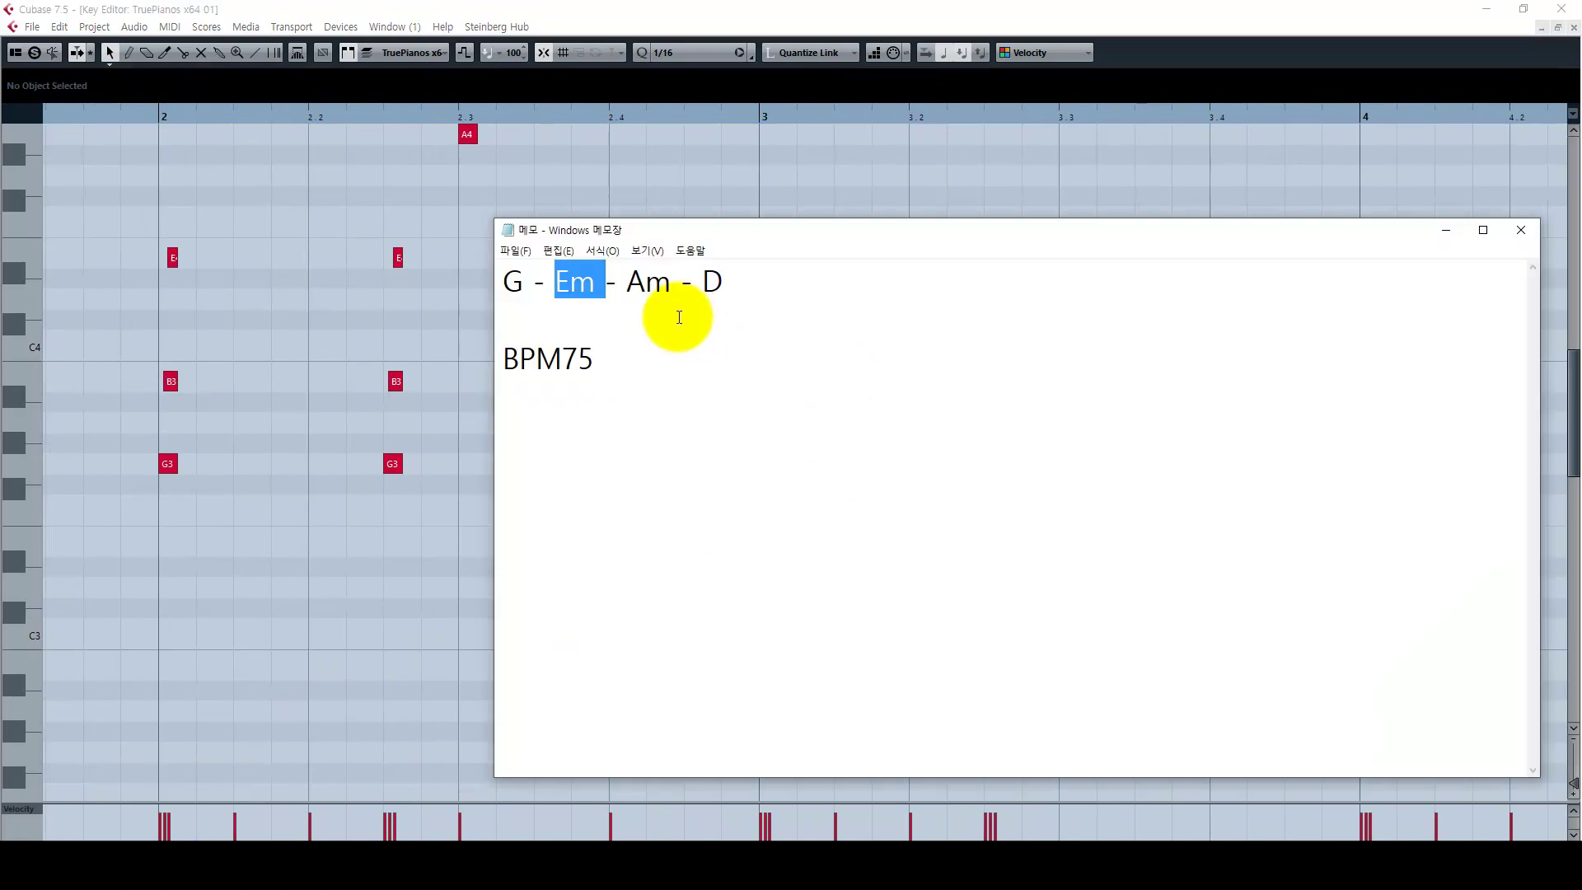
drag(628, 287, 678, 288)
click(436, 589)
click(783, 115)
key(h)
key(h)
key(h)
key(h)
key(h)
key(h)
key(h)
key(h)
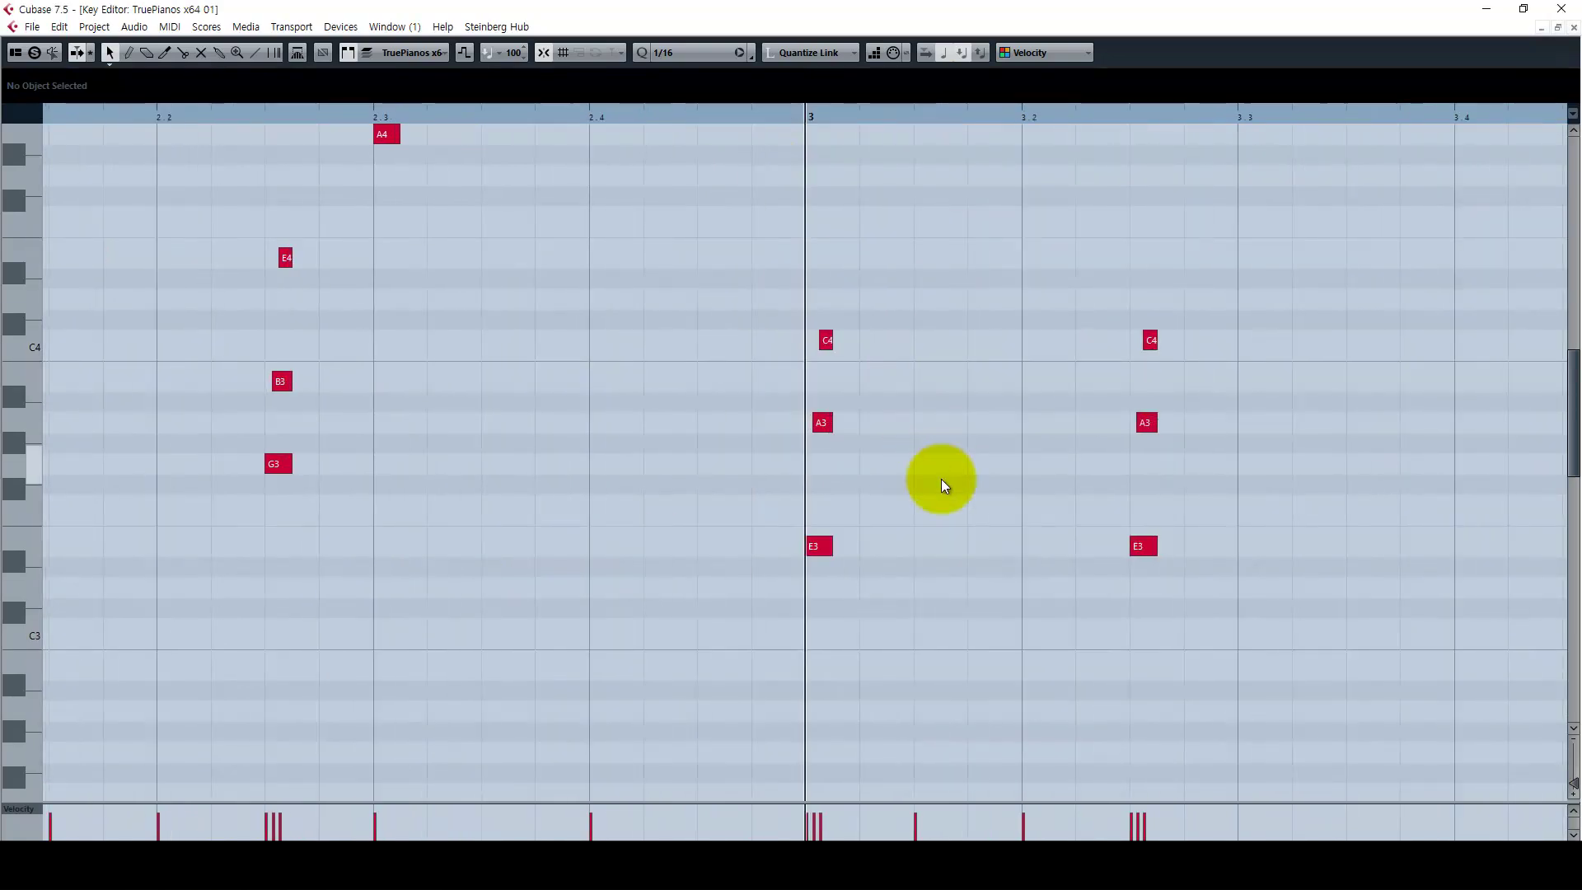
Step: Try raising the E3 note of the first bar 3 chord one octave to E4, and return it to E3
click(861, 545)
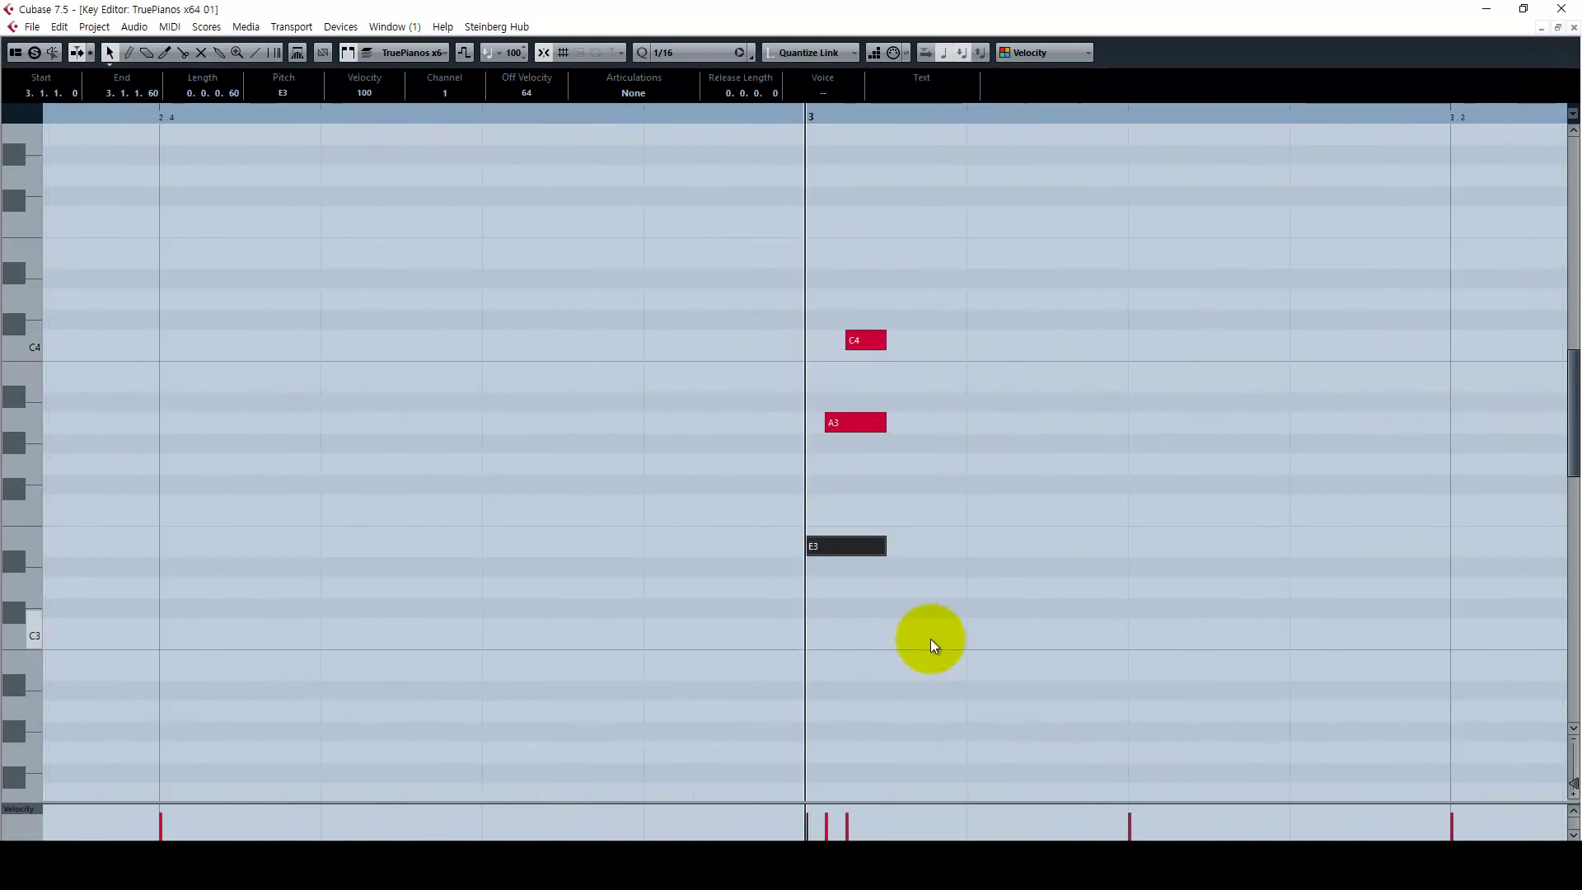
key(shift+Up)
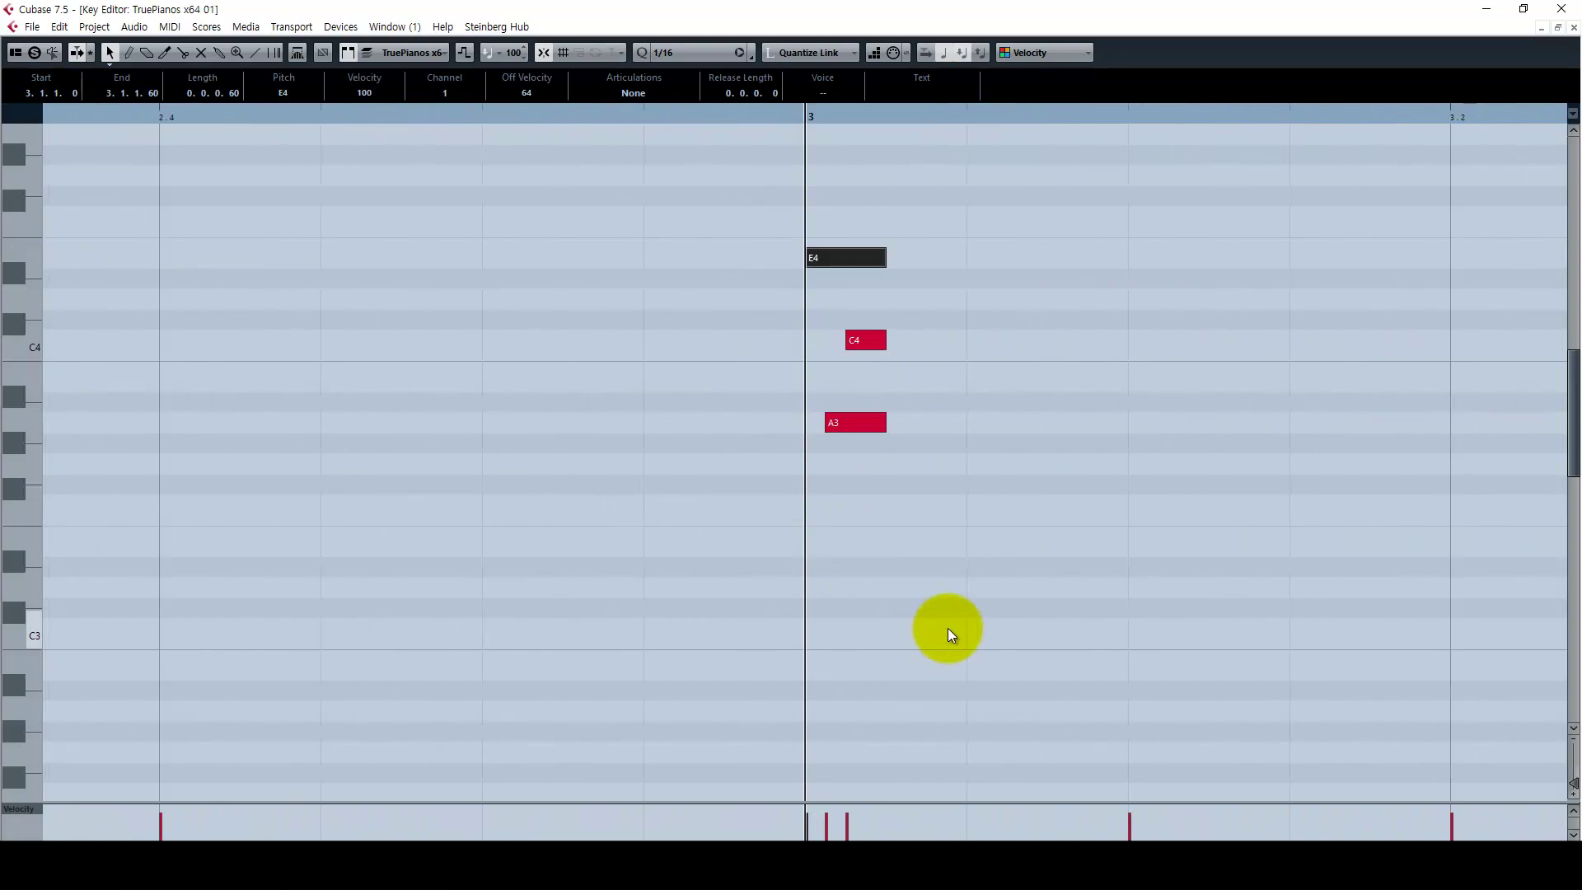
key(shift+Down)
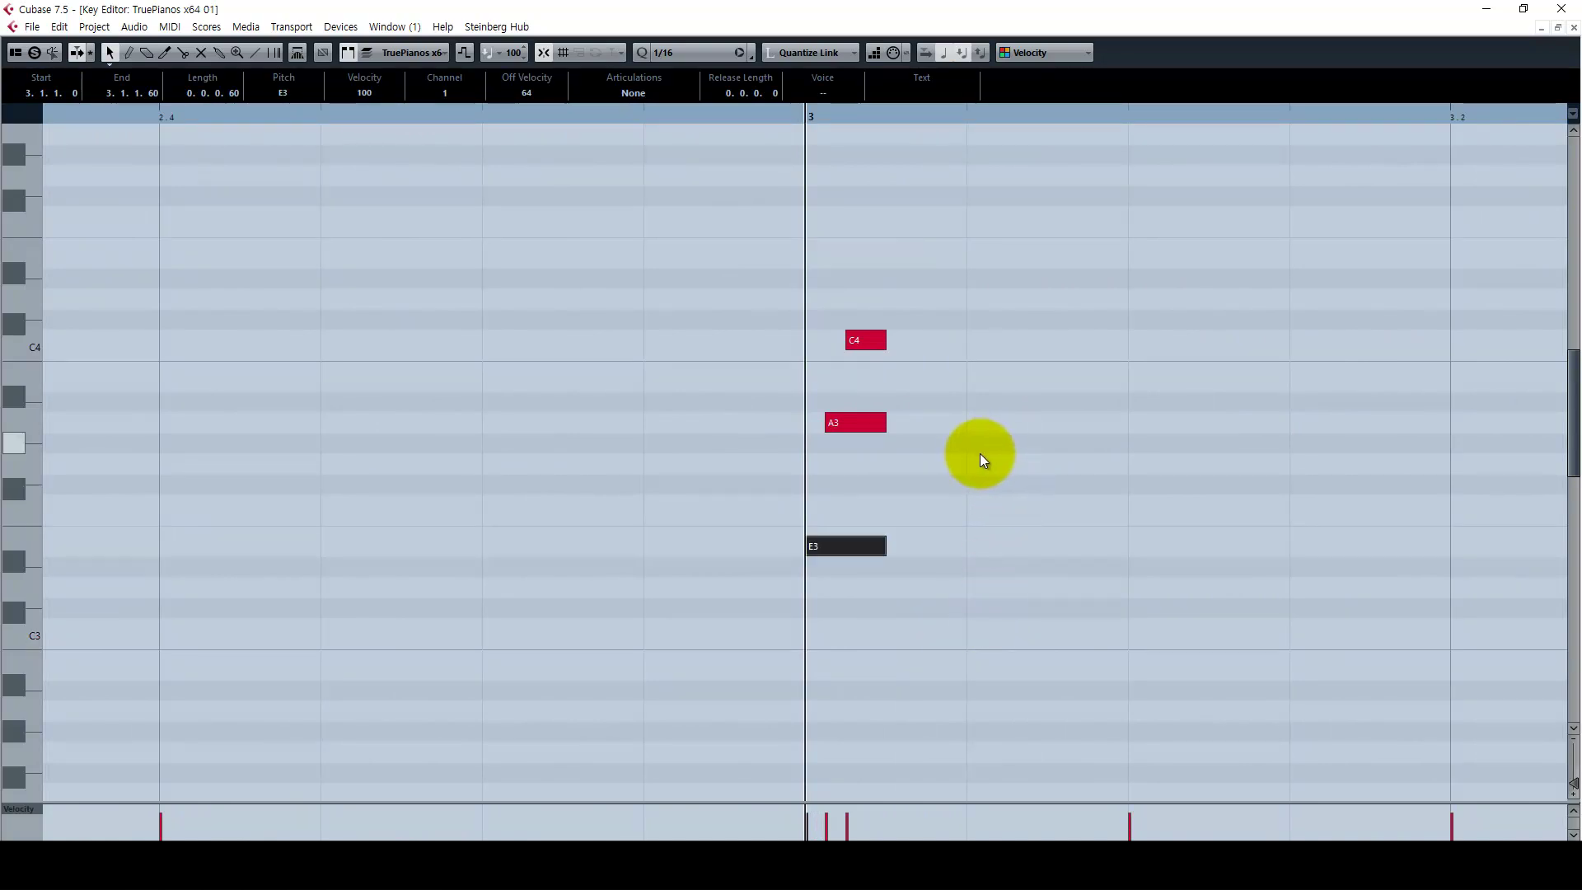
Step: Review the chord layout across the whole part and set the playhead at bar 4 to examine its first chord
key(g)
key(g)
key(g)
key(g)
key(g)
key(g)
key(g)
key(g)
key(g)
key(g)
key(g)
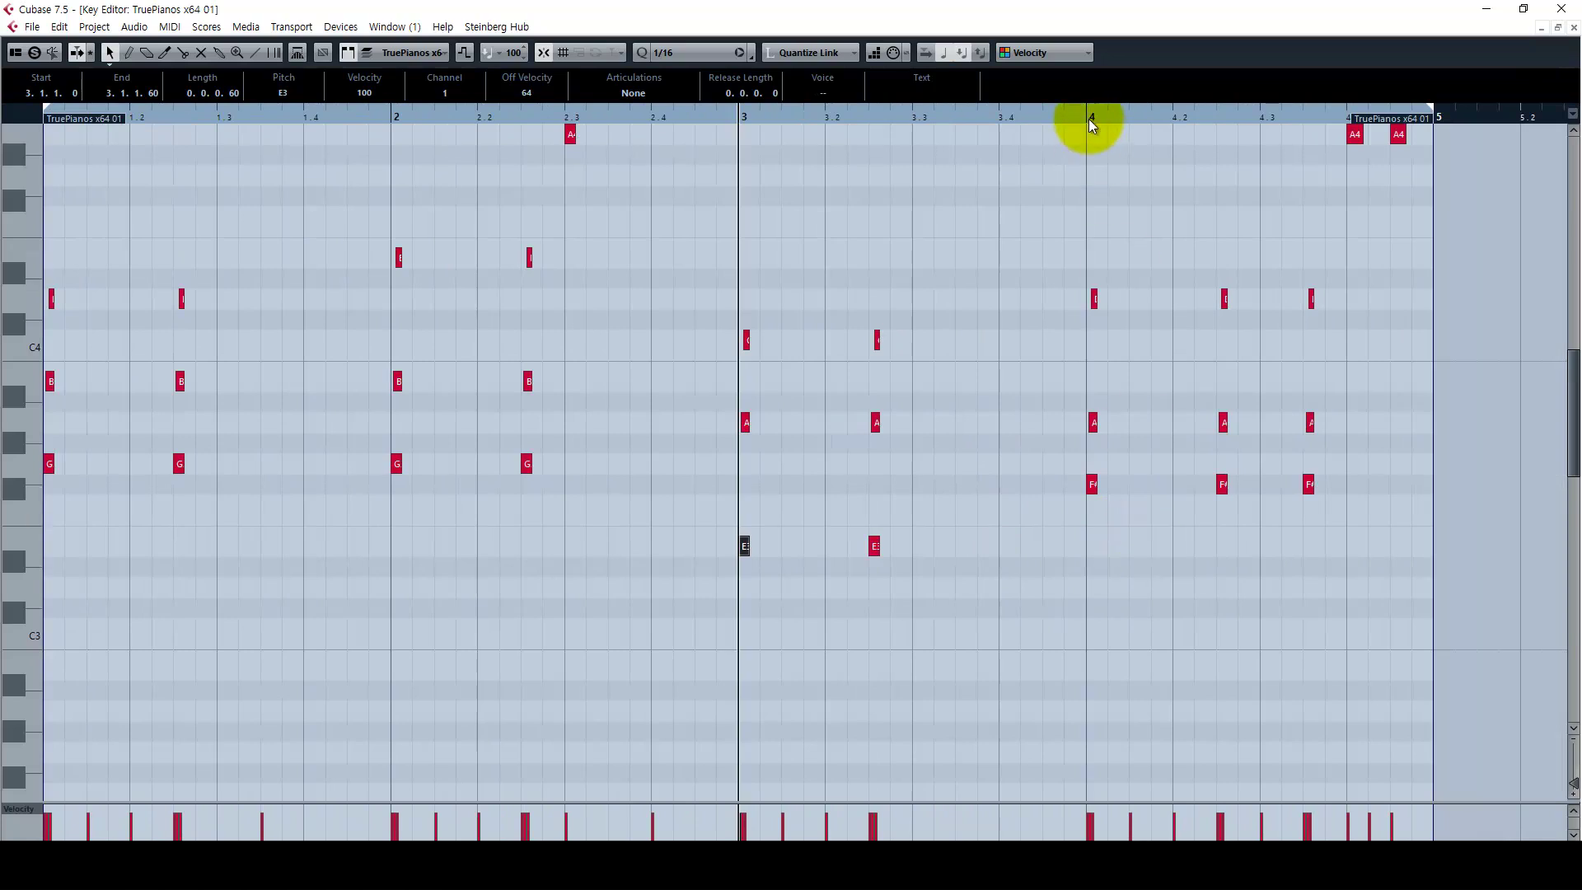
click(1086, 121)
key(h)
key(h)
key(h)
key(h)
key(h)
Step: Highlight D in the Notepad memo and select the F#3, A3 and D4 notes of the first bar 4 chord
click(247, 860)
drag(691, 294, 875, 363)
click(786, 9)
key(h)
key(h)
key(h)
key(h)
click(788, 272)
drag(918, 500, 725, 400)
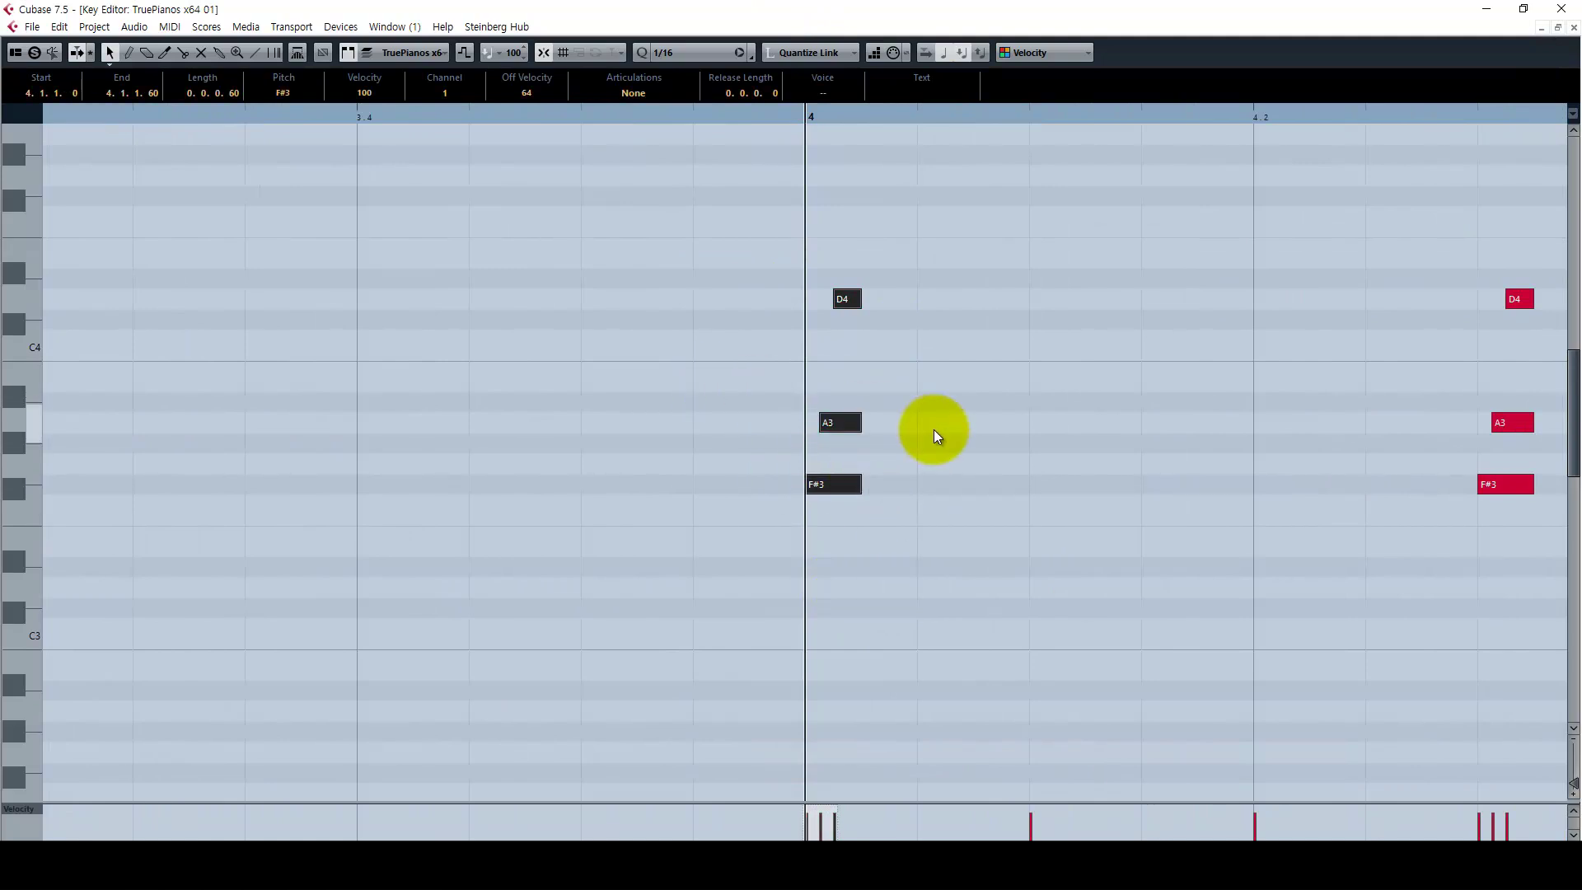
Step: Try the first bar 4 chord's notes an octave higher, including F#3 and A3 on their own, and restore their original pitch
key(shift+Up)
key(shift+Down)
drag(913, 654, 781, 522)
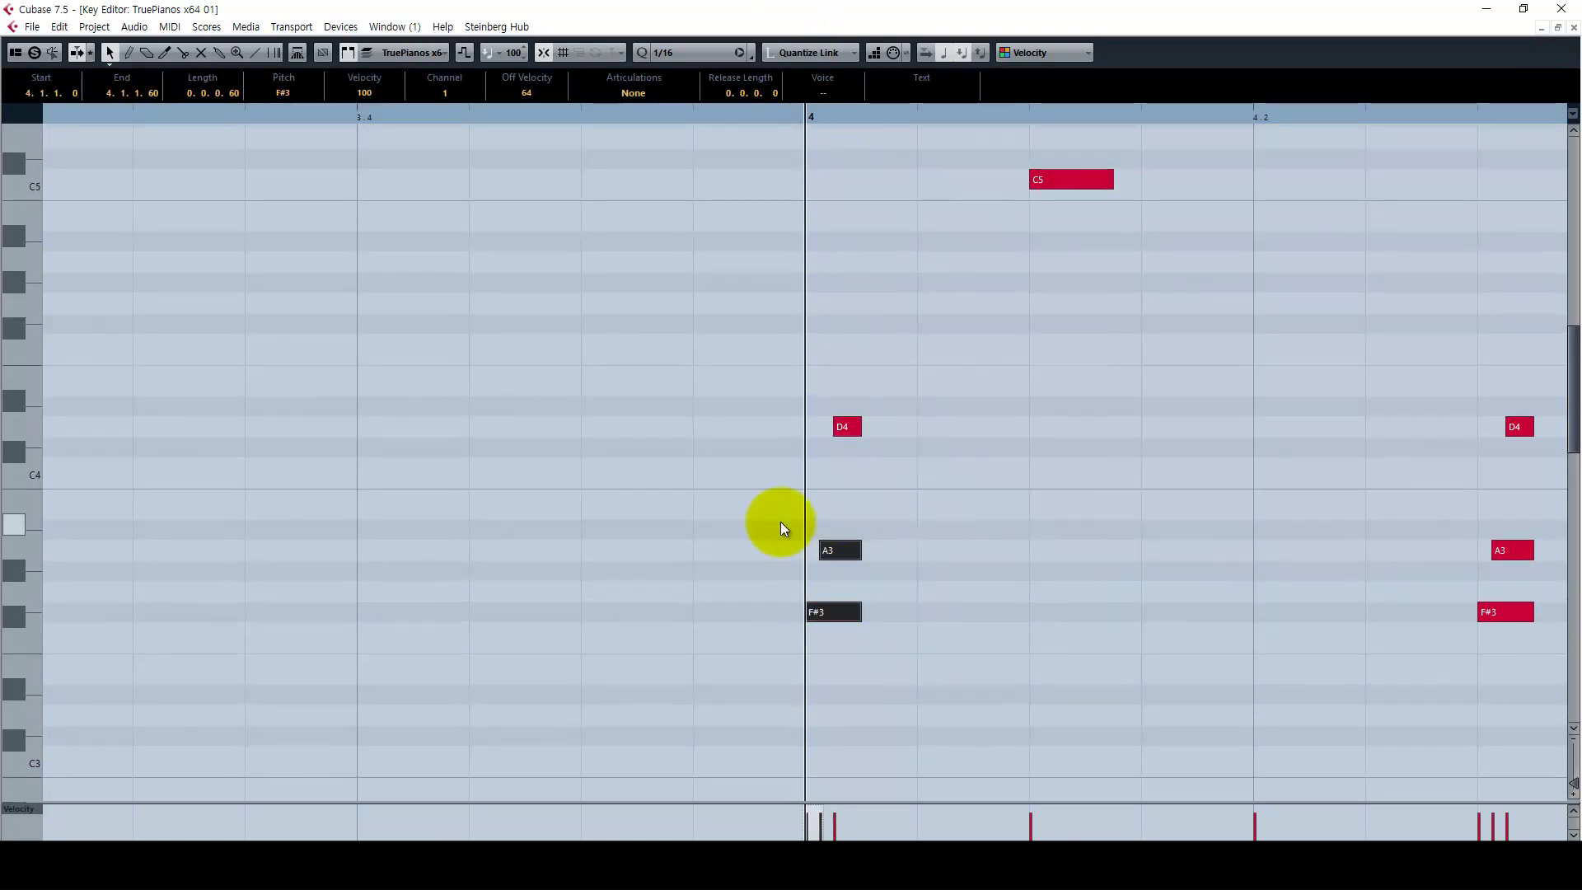
key(shift+Up)
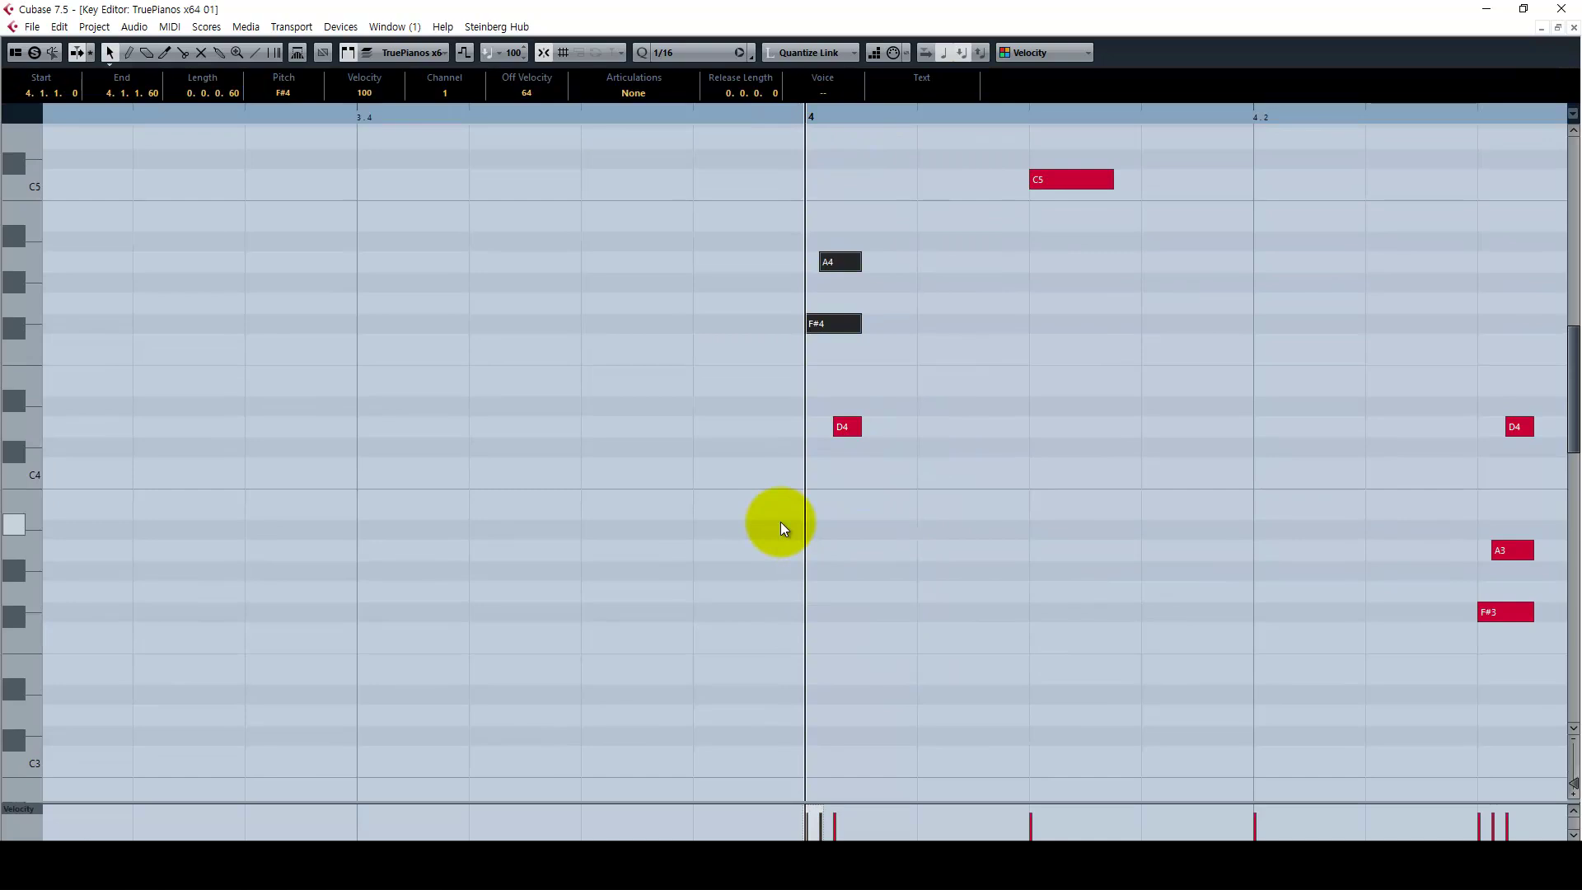
key(shift+Down)
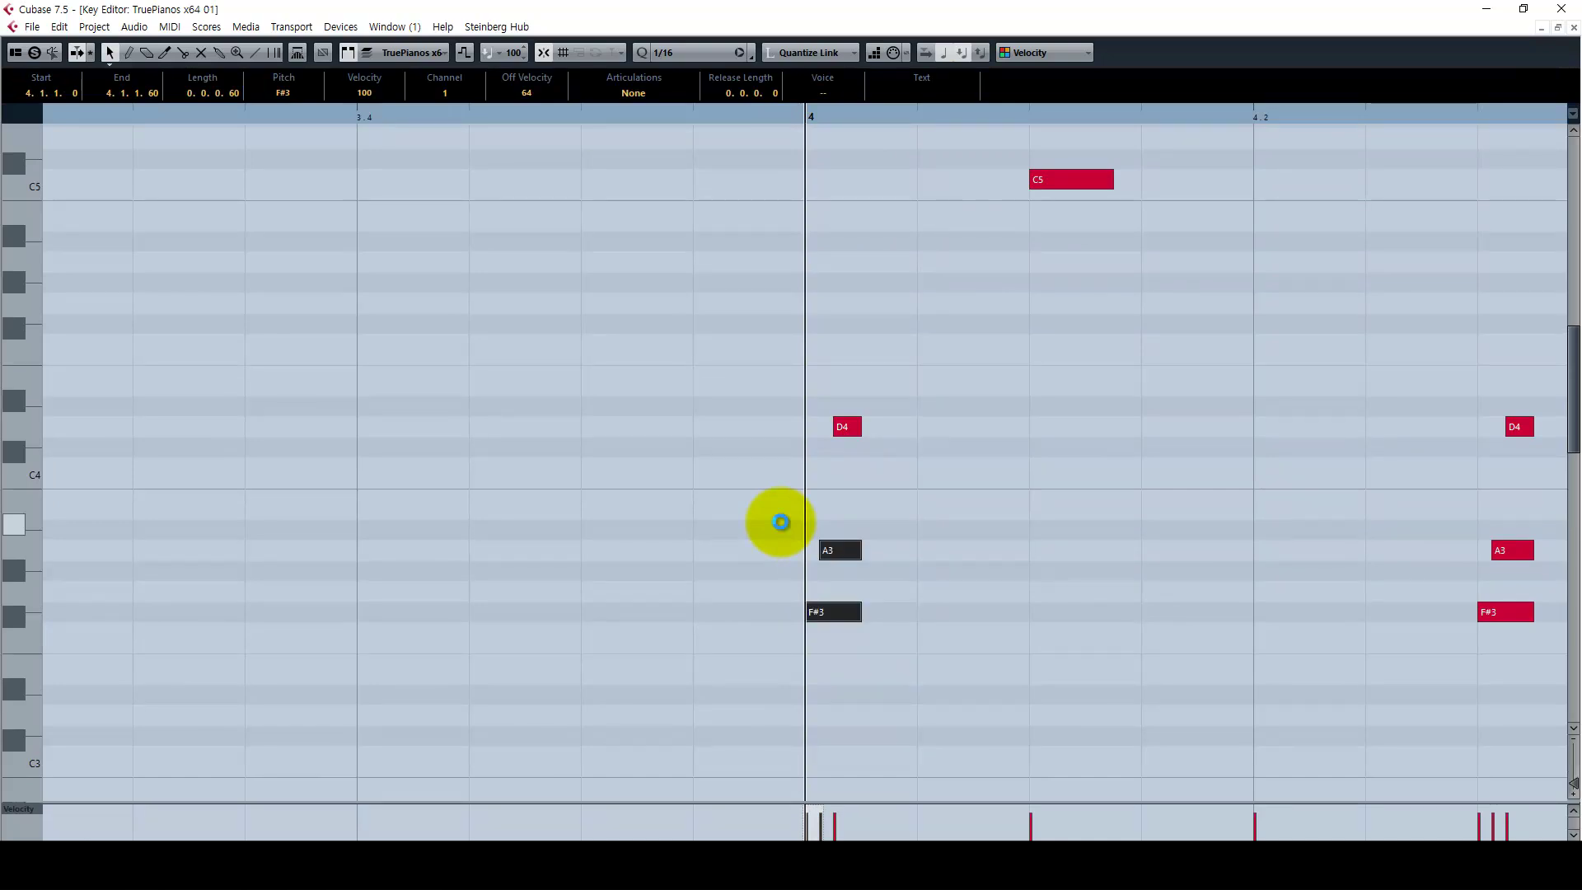
Step: Mute the melody notes above the chords in bars 1 to 3 and audition the chords alone
key(g)
key(g)
key(g)
key(g)
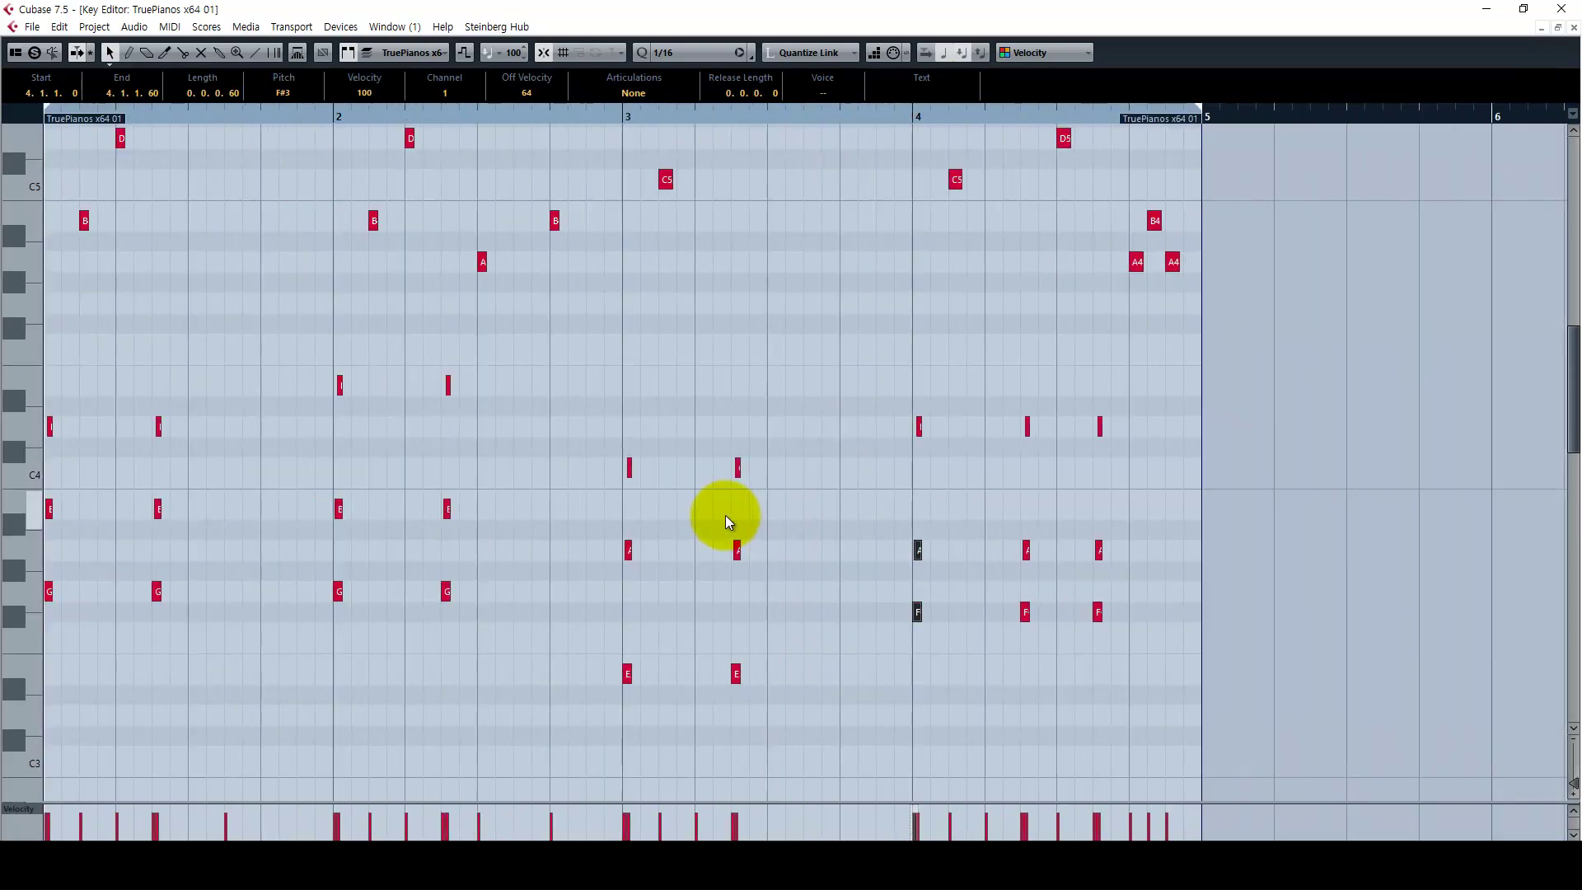
key(h)
key(h)
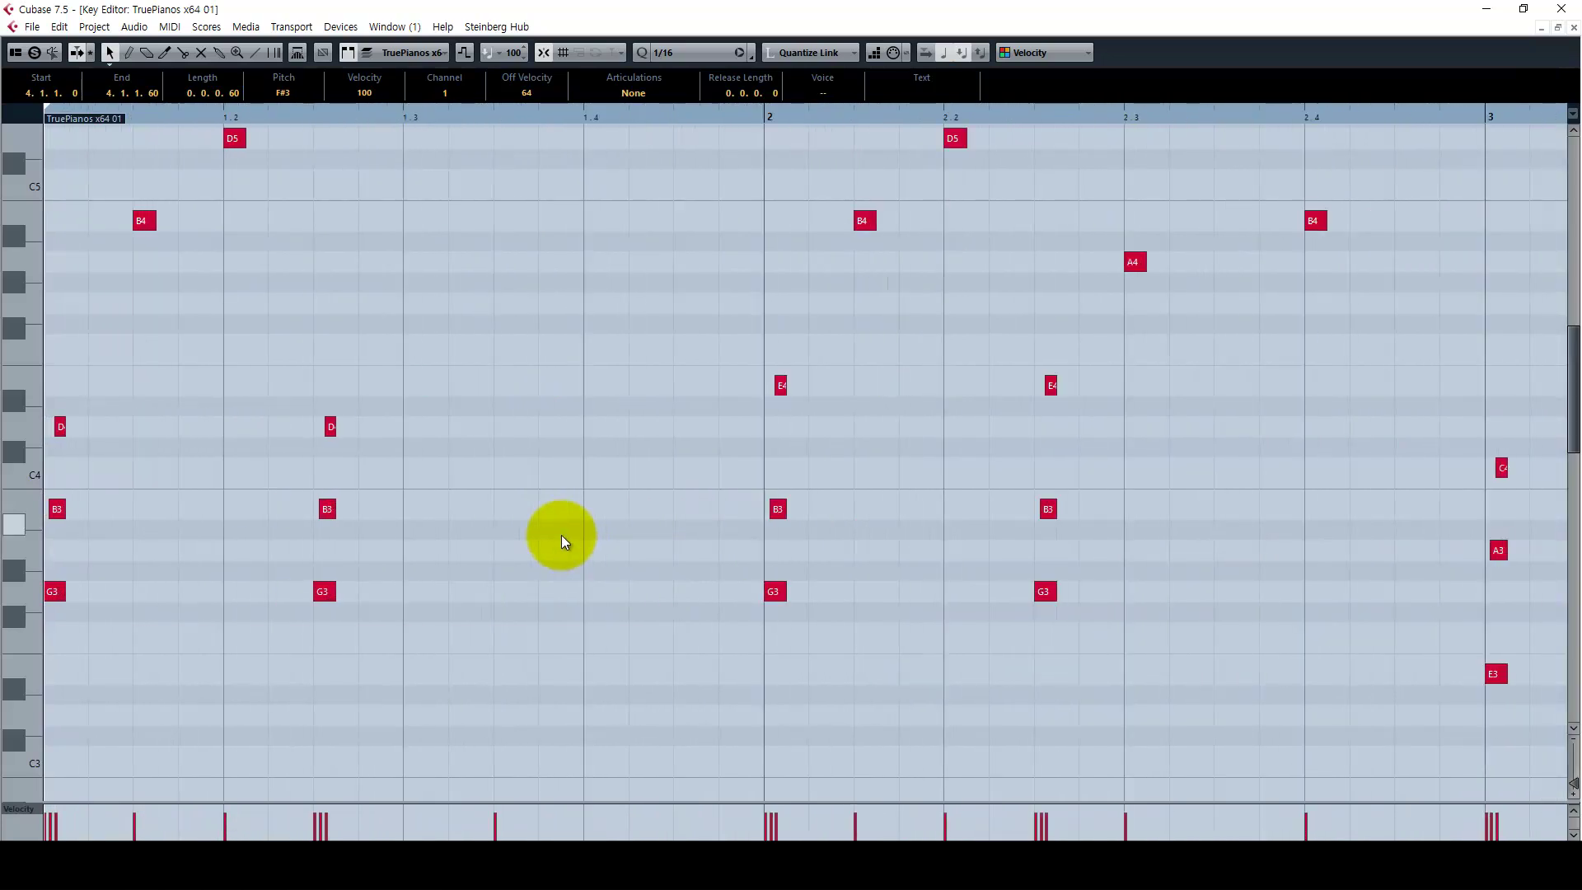
key(g)
key(g)
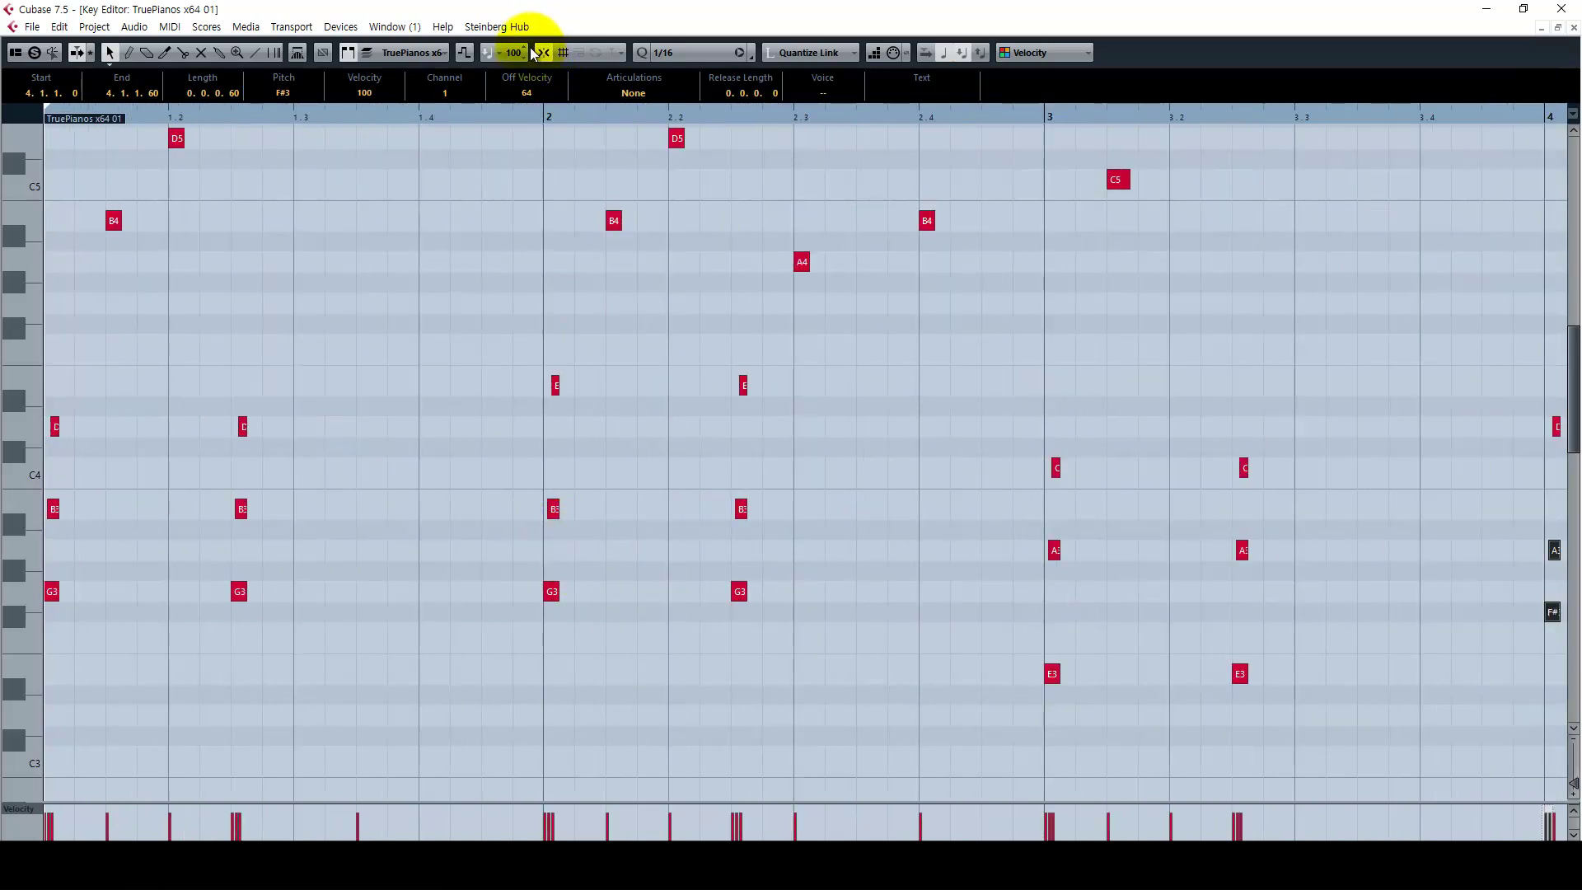
drag(1175, 298, 13, 142)
key(space)
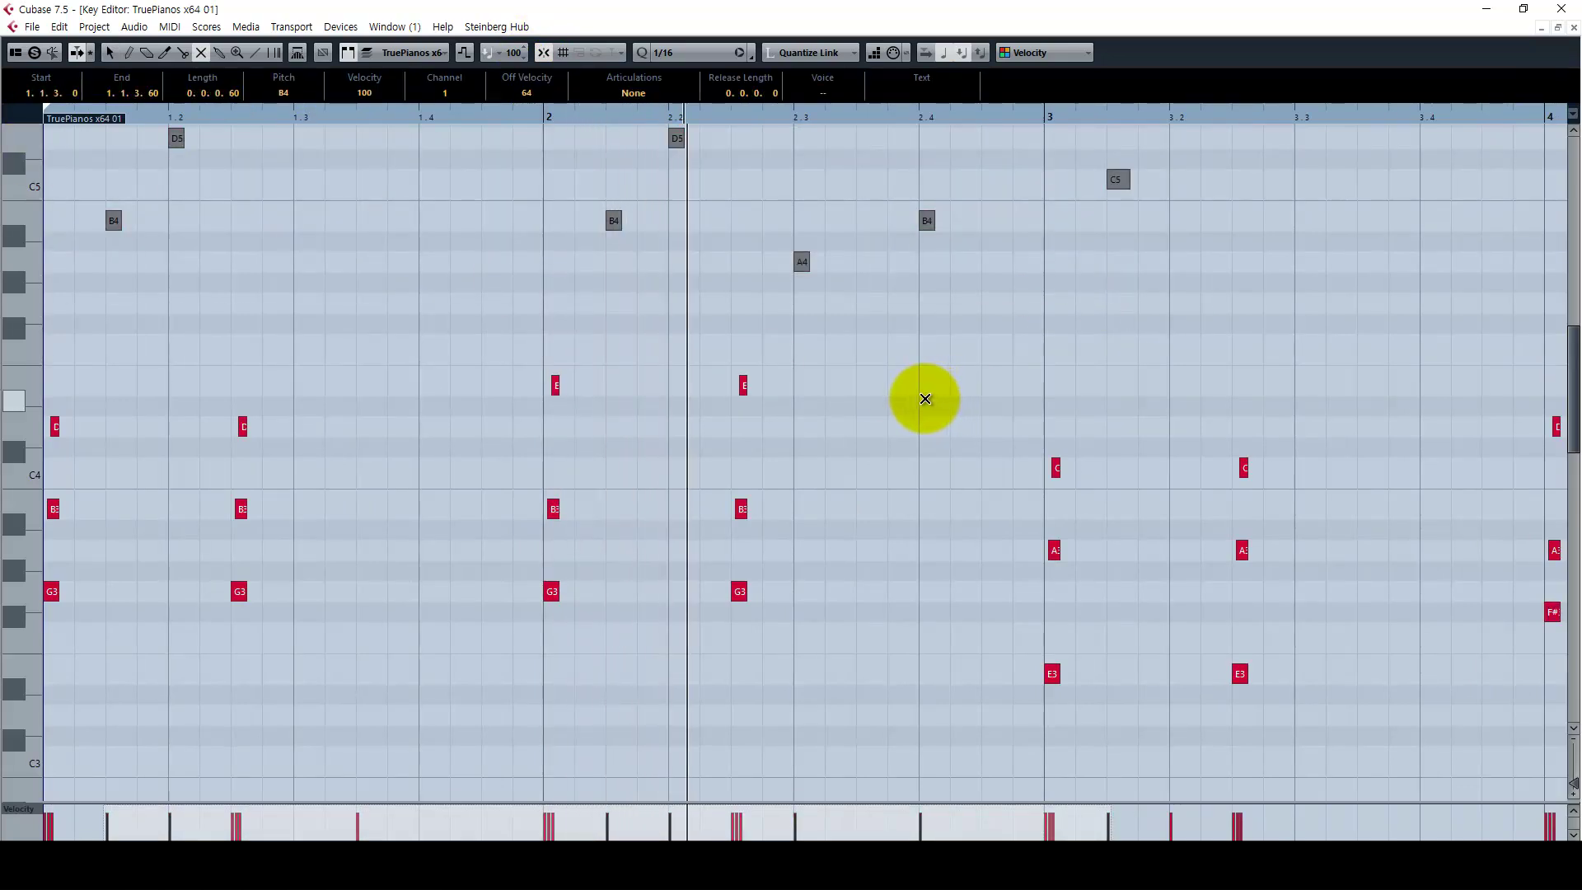
key(space)
key(1)
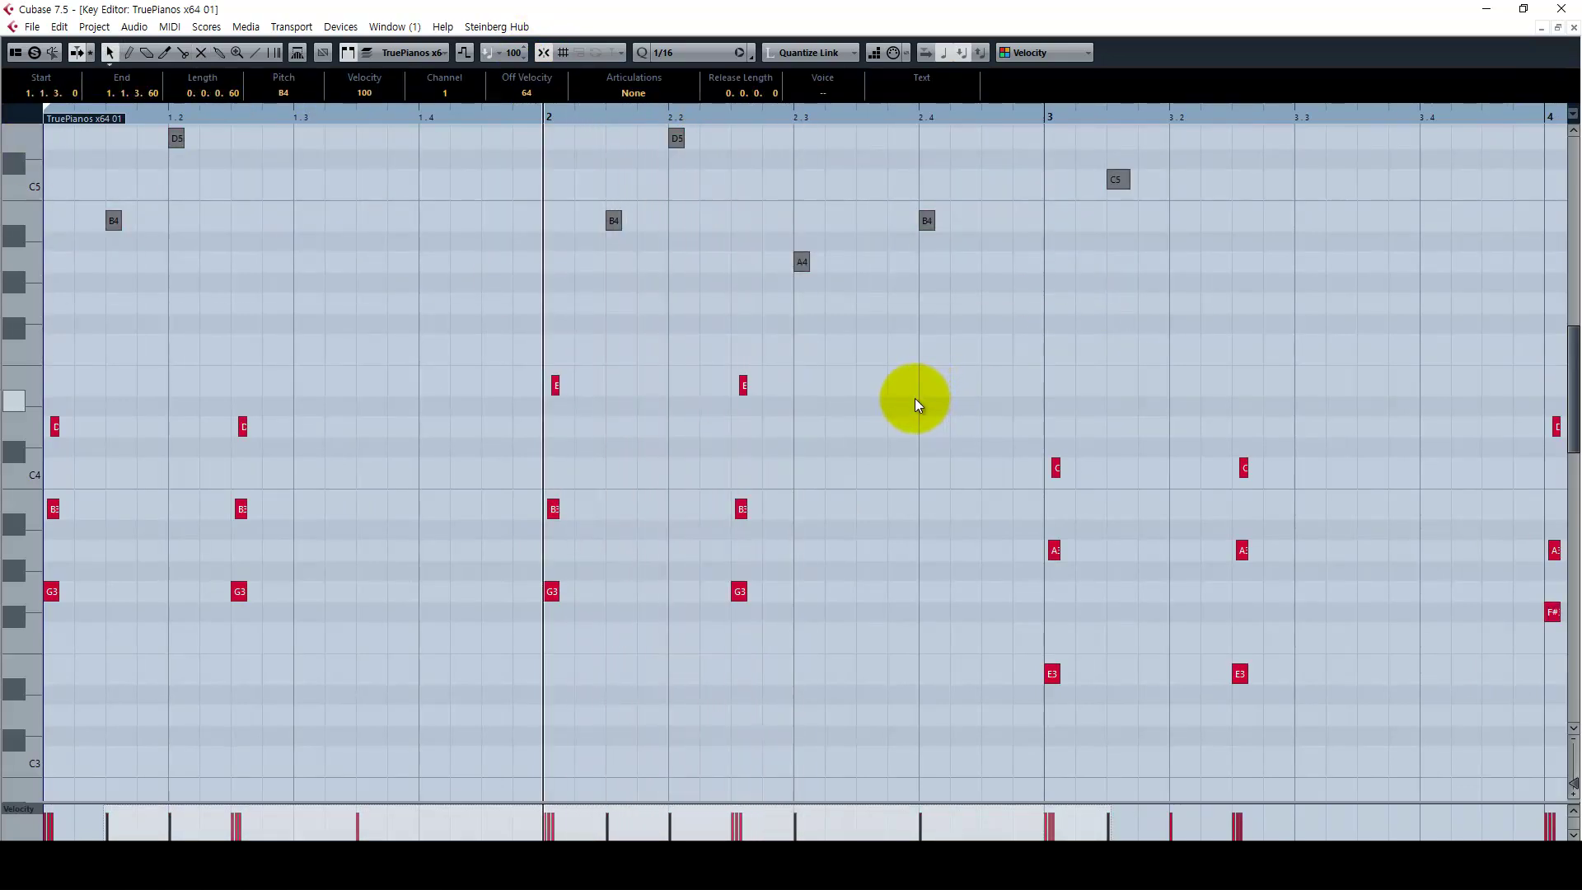
Step: Raise the B3 note in the second bar 2 chord to C4 and audition the change from bar 2
click(741, 508)
key(Up)
key(space)
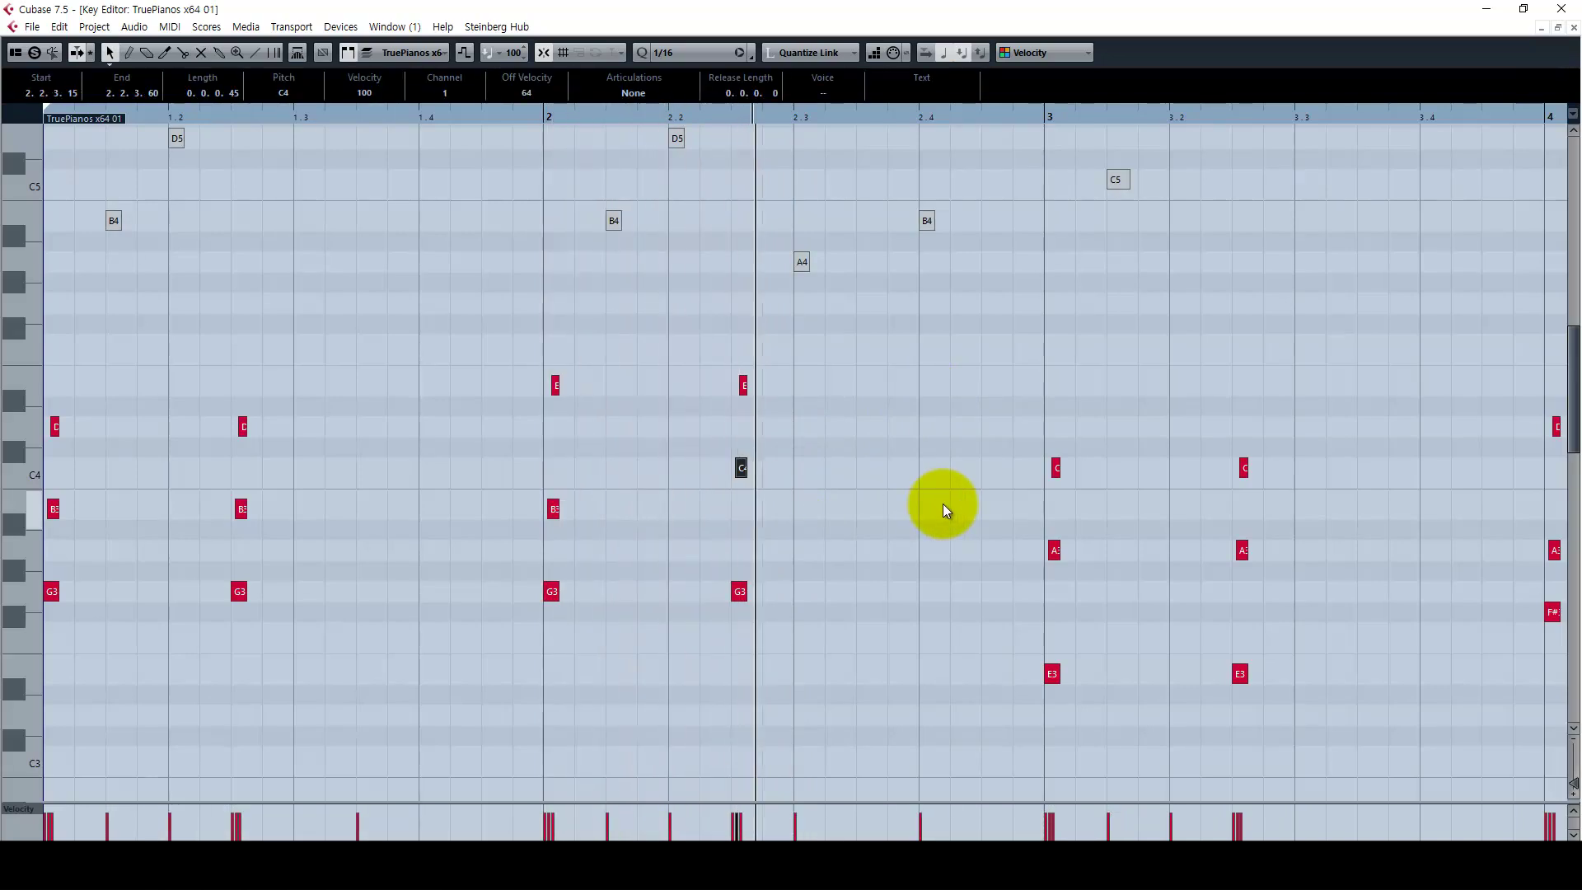
key(space)
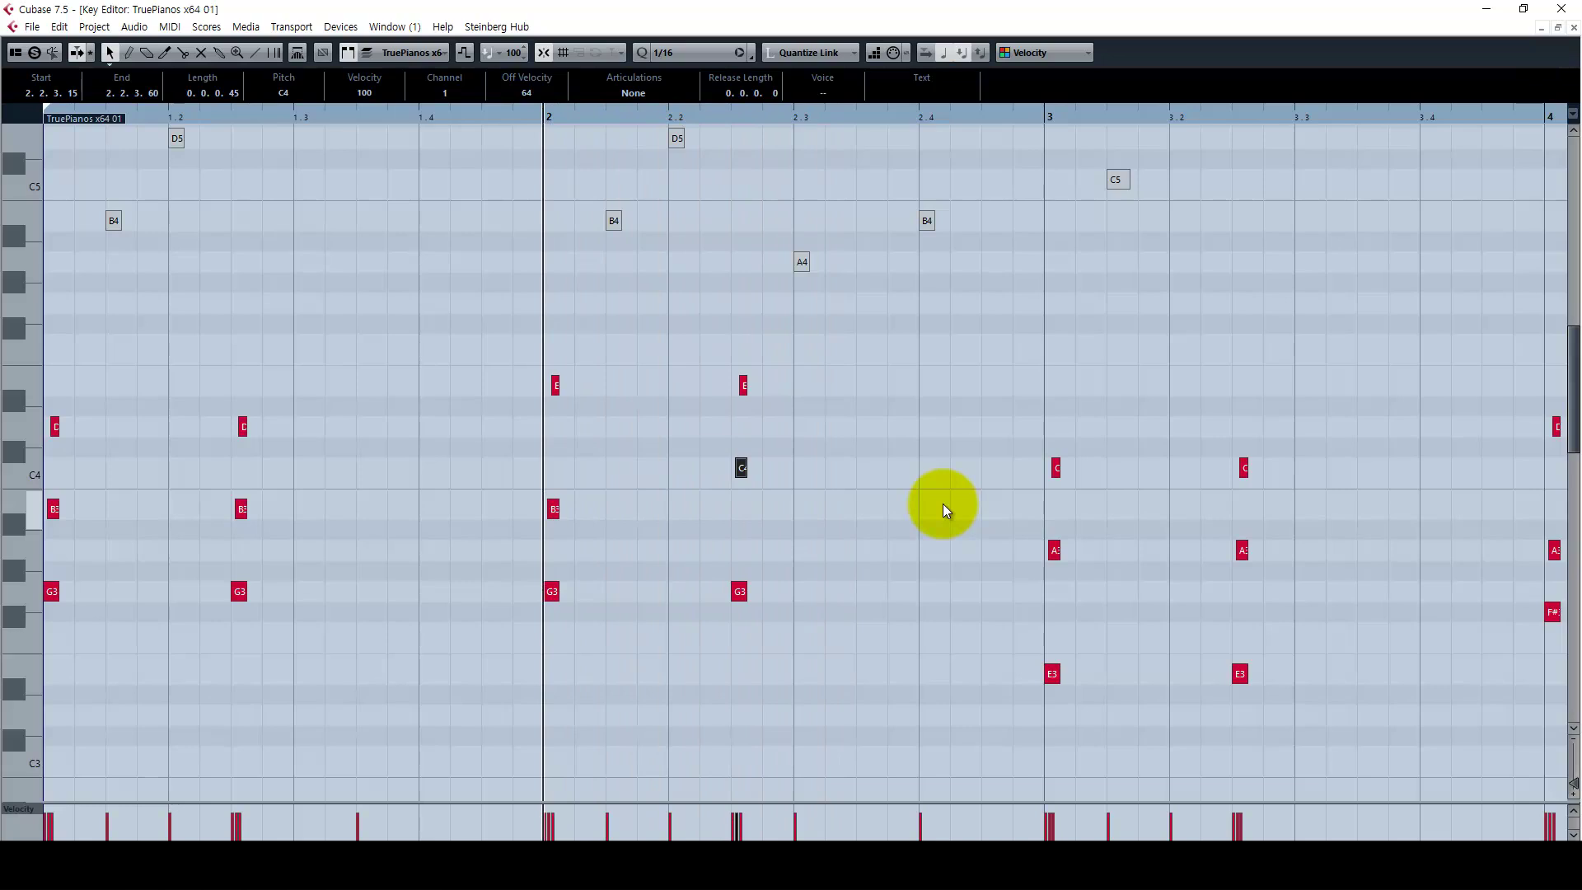
key(space)
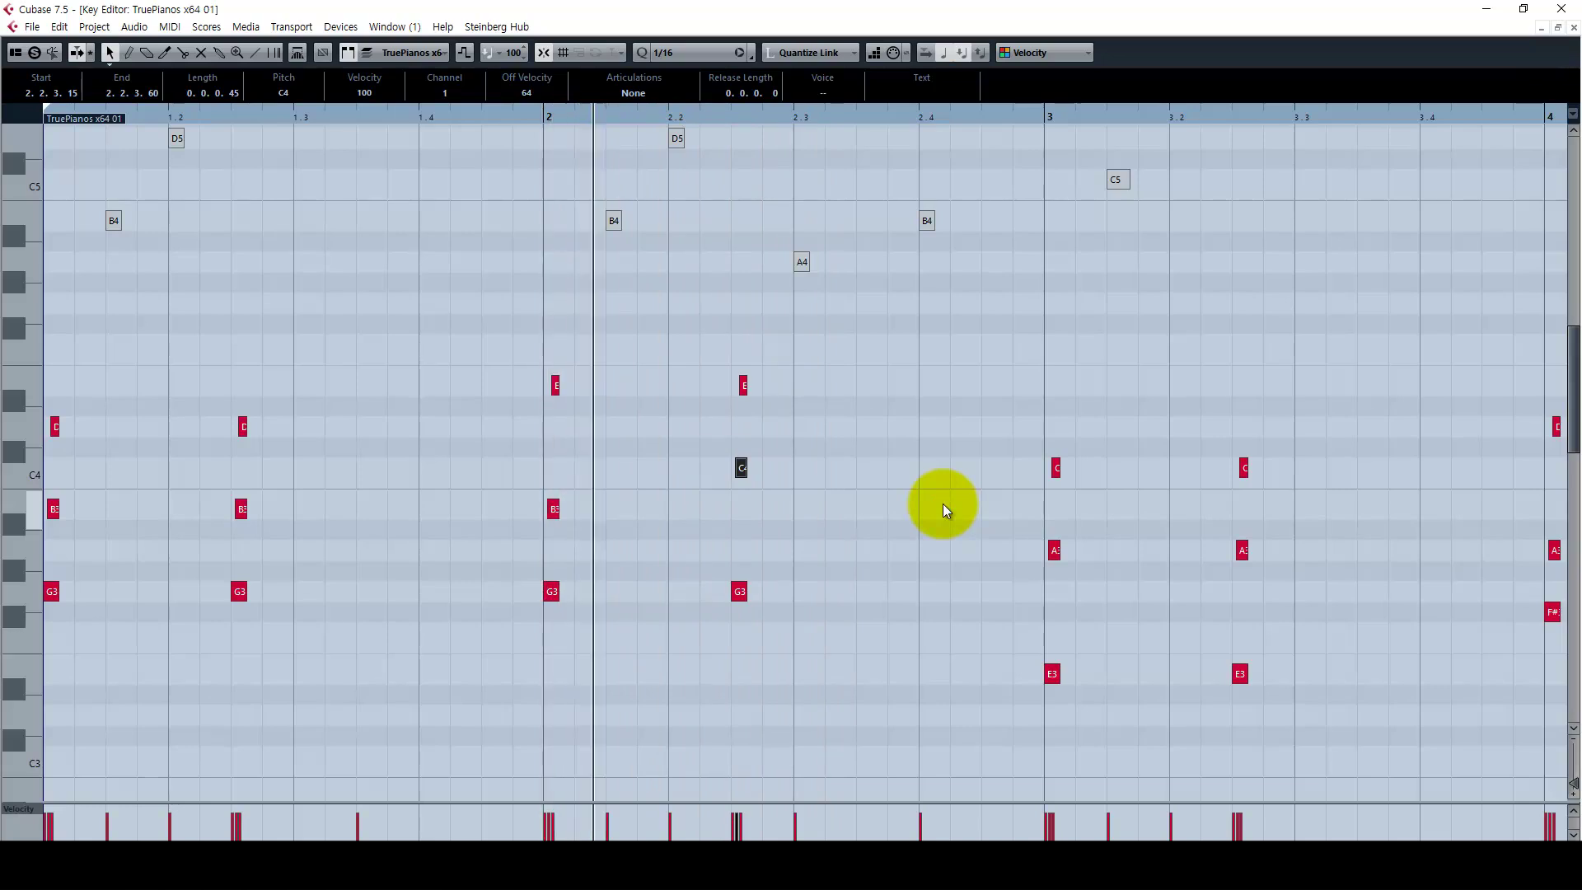
Step: Stop playback and lower the C4 in the second bar 2 chord to B3, with no note left selected
key(space)
key(Down)
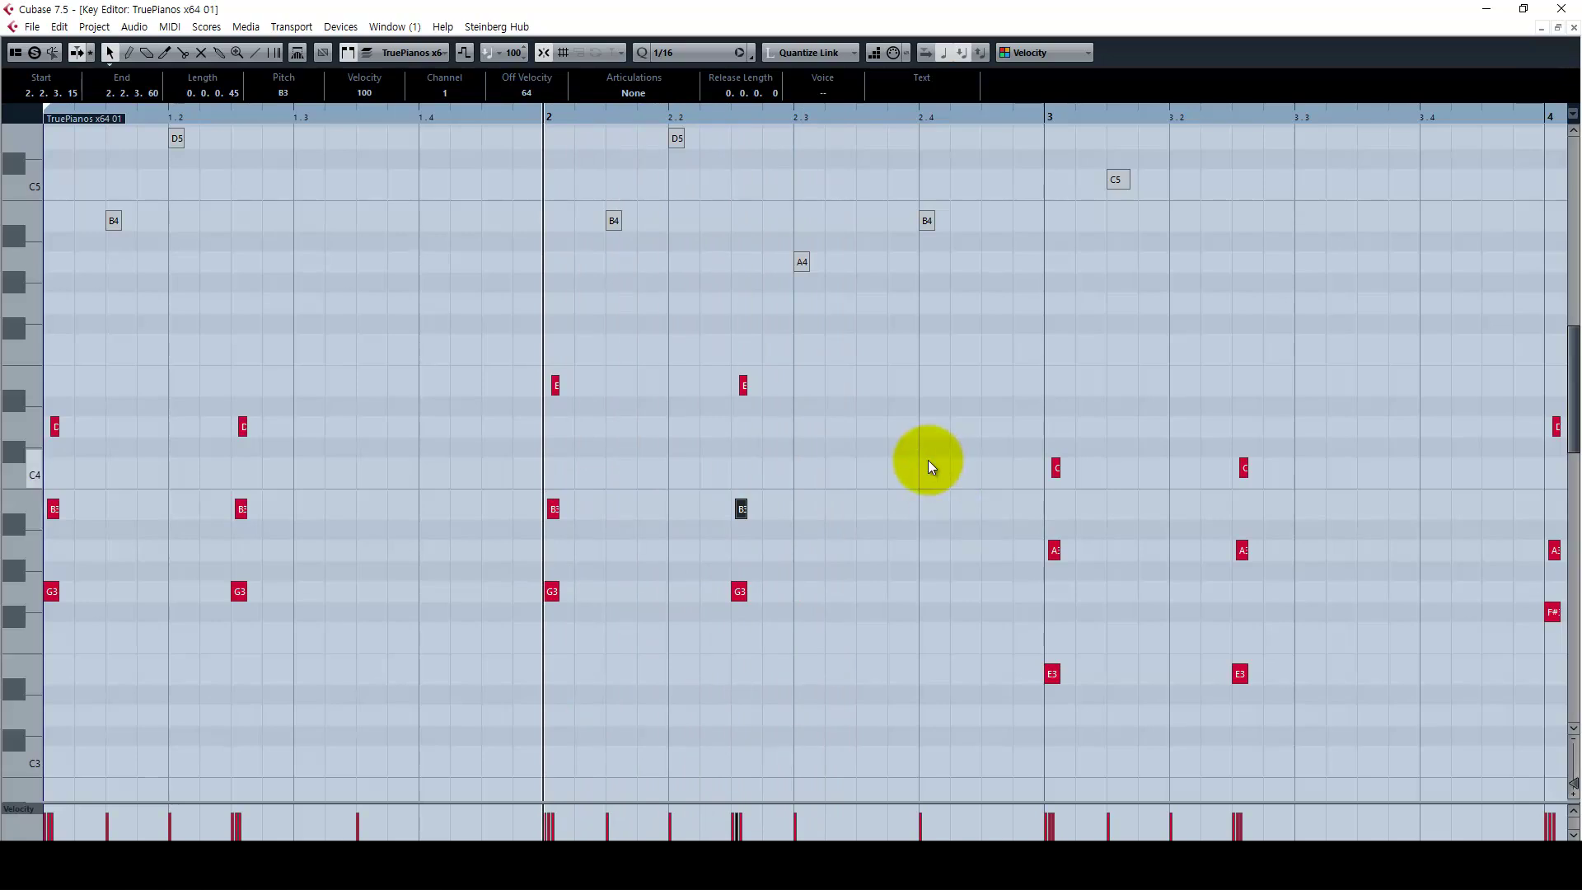
key(g)
click(787, 501)
key(g)
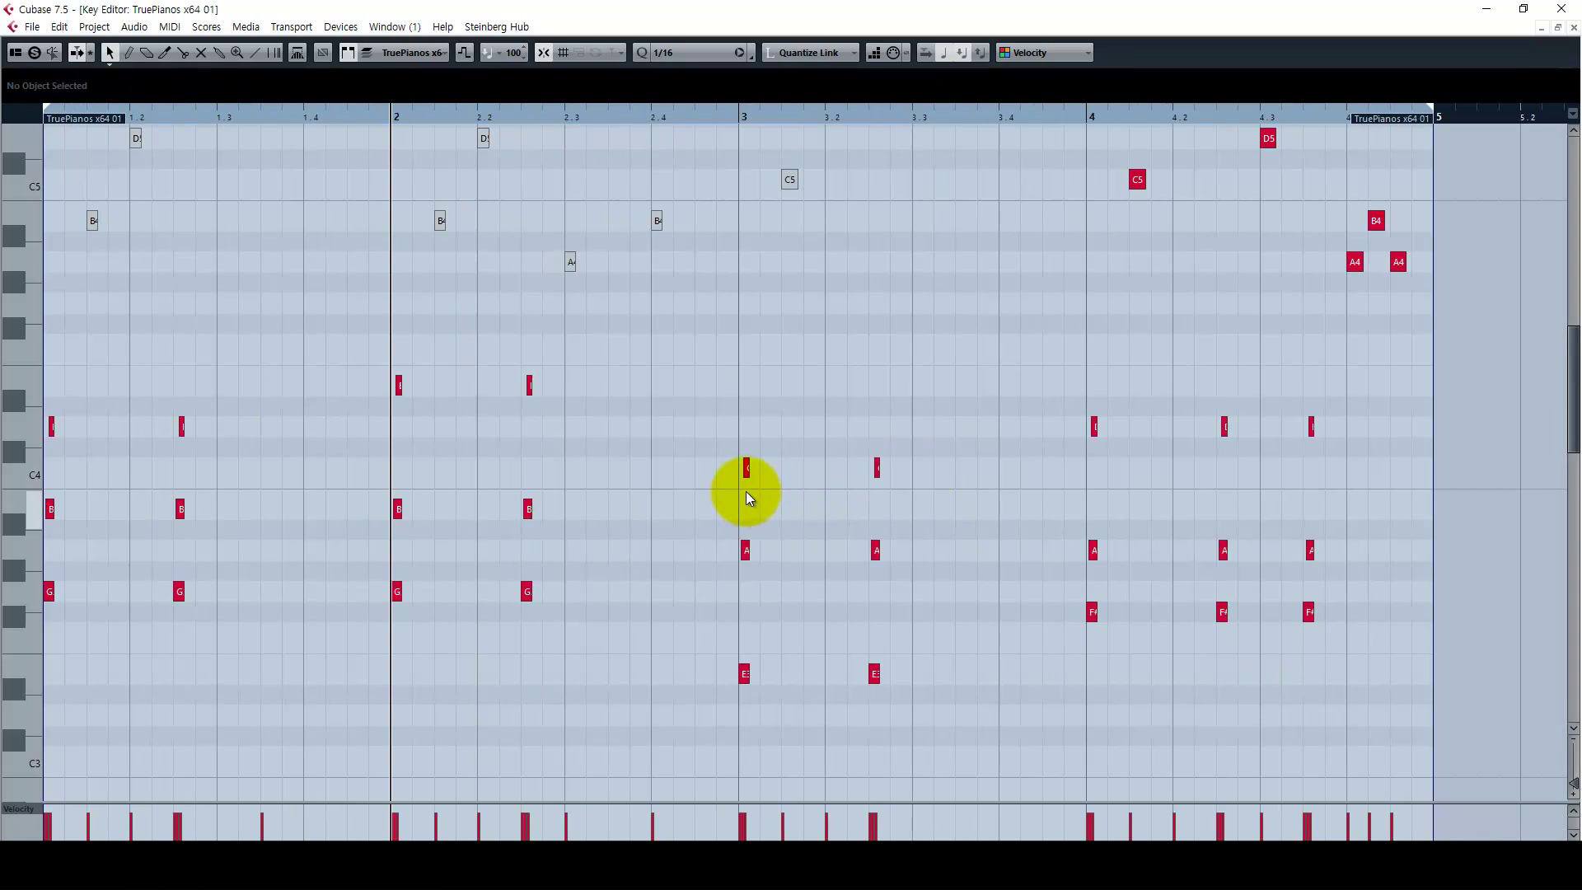
Step: Switch to the Notepad memo and highlight the G - Em - Am - D progression, leaving the text unchanged
click(211, 865)
drag(804, 283, 512, 282)
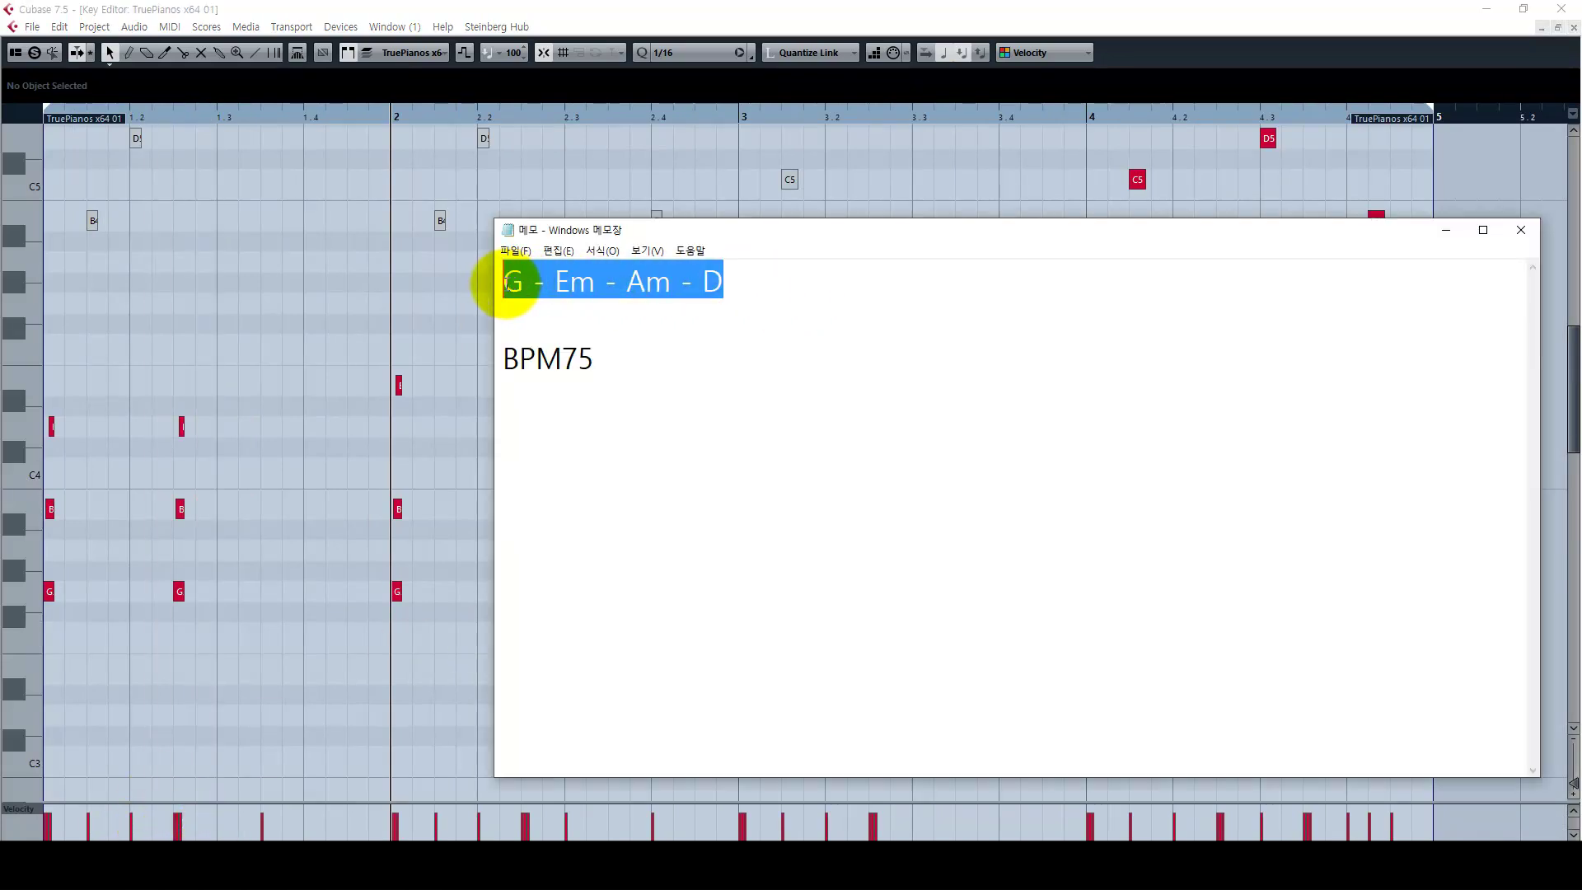
click(786, 287)
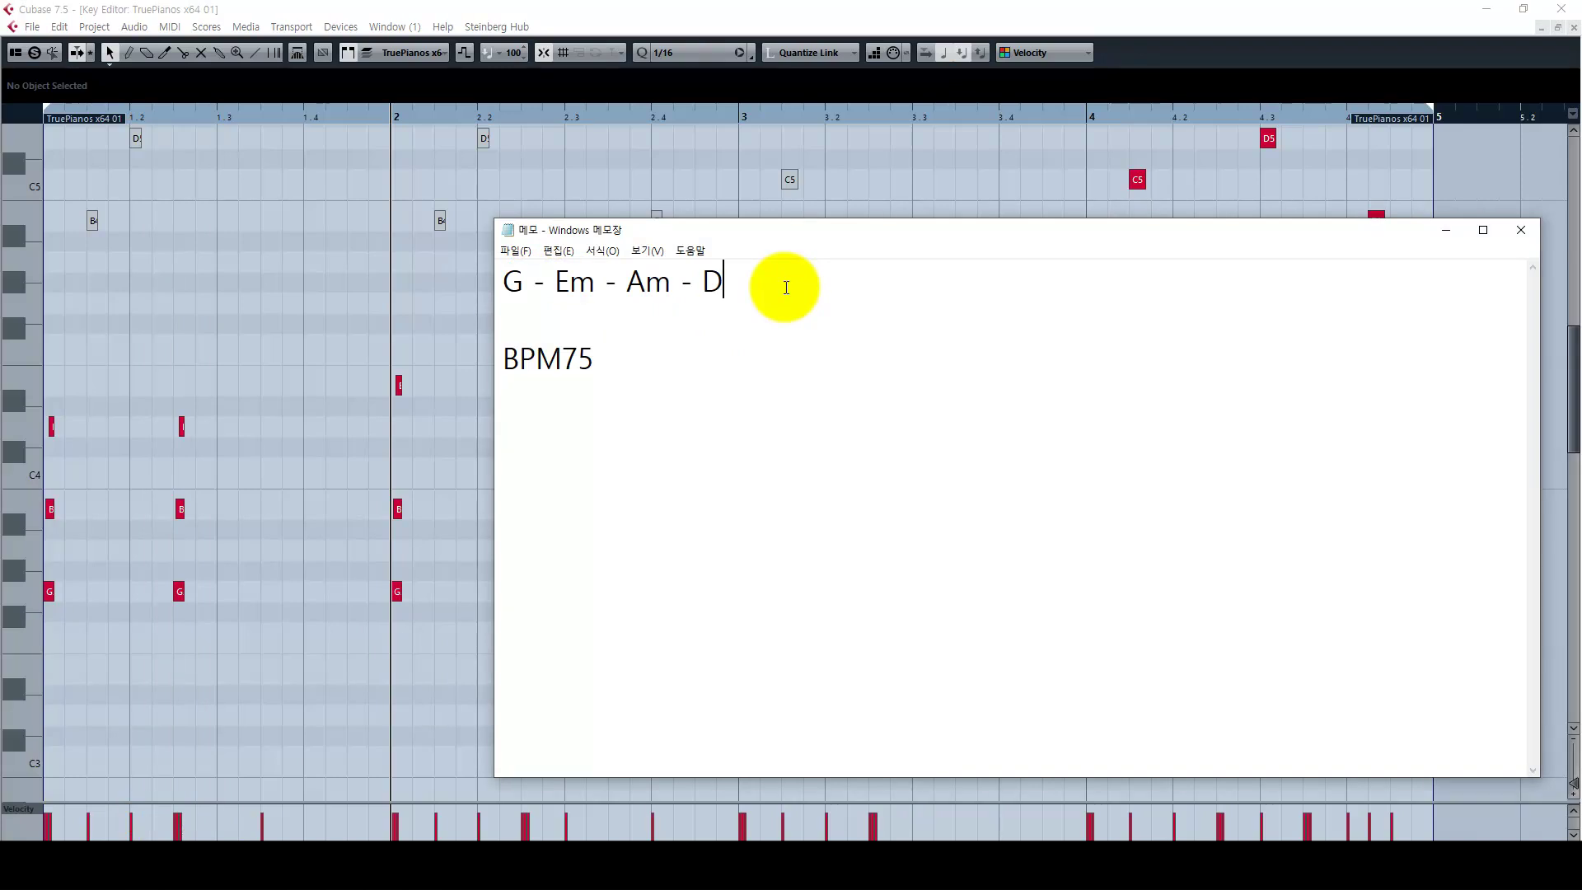
click(873, 298)
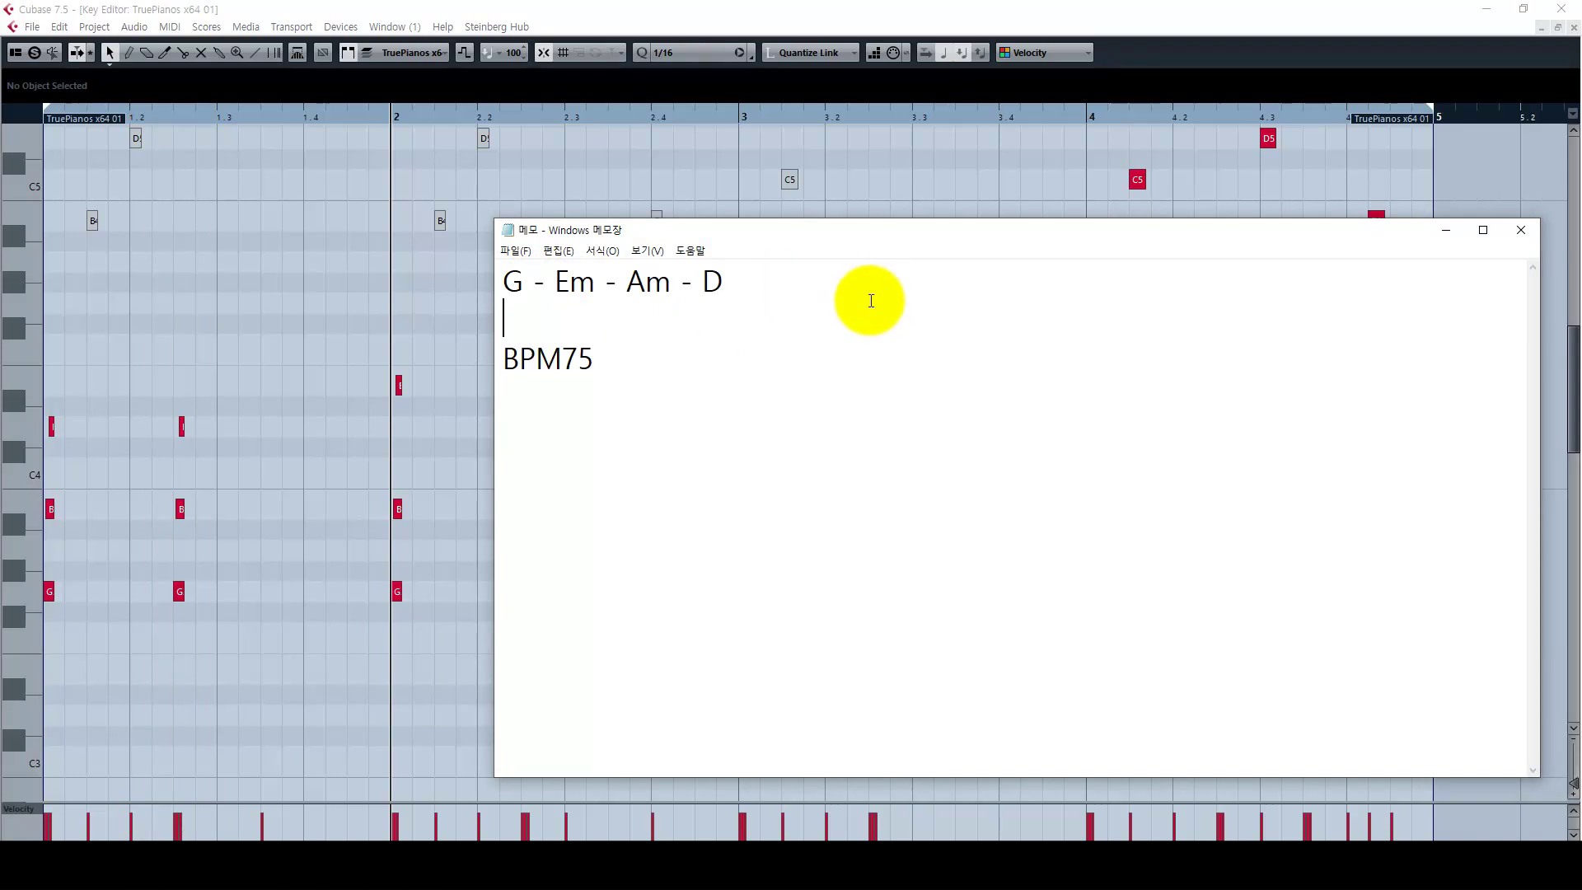
Step: Return to Cubase and extend the B3 and D4 of the first bar 1 chord back to the G3 start
click(368, 10)
key(KP_Decimal)
key(h)
key(h)
key(h)
key(h)
key(h)
key(h)
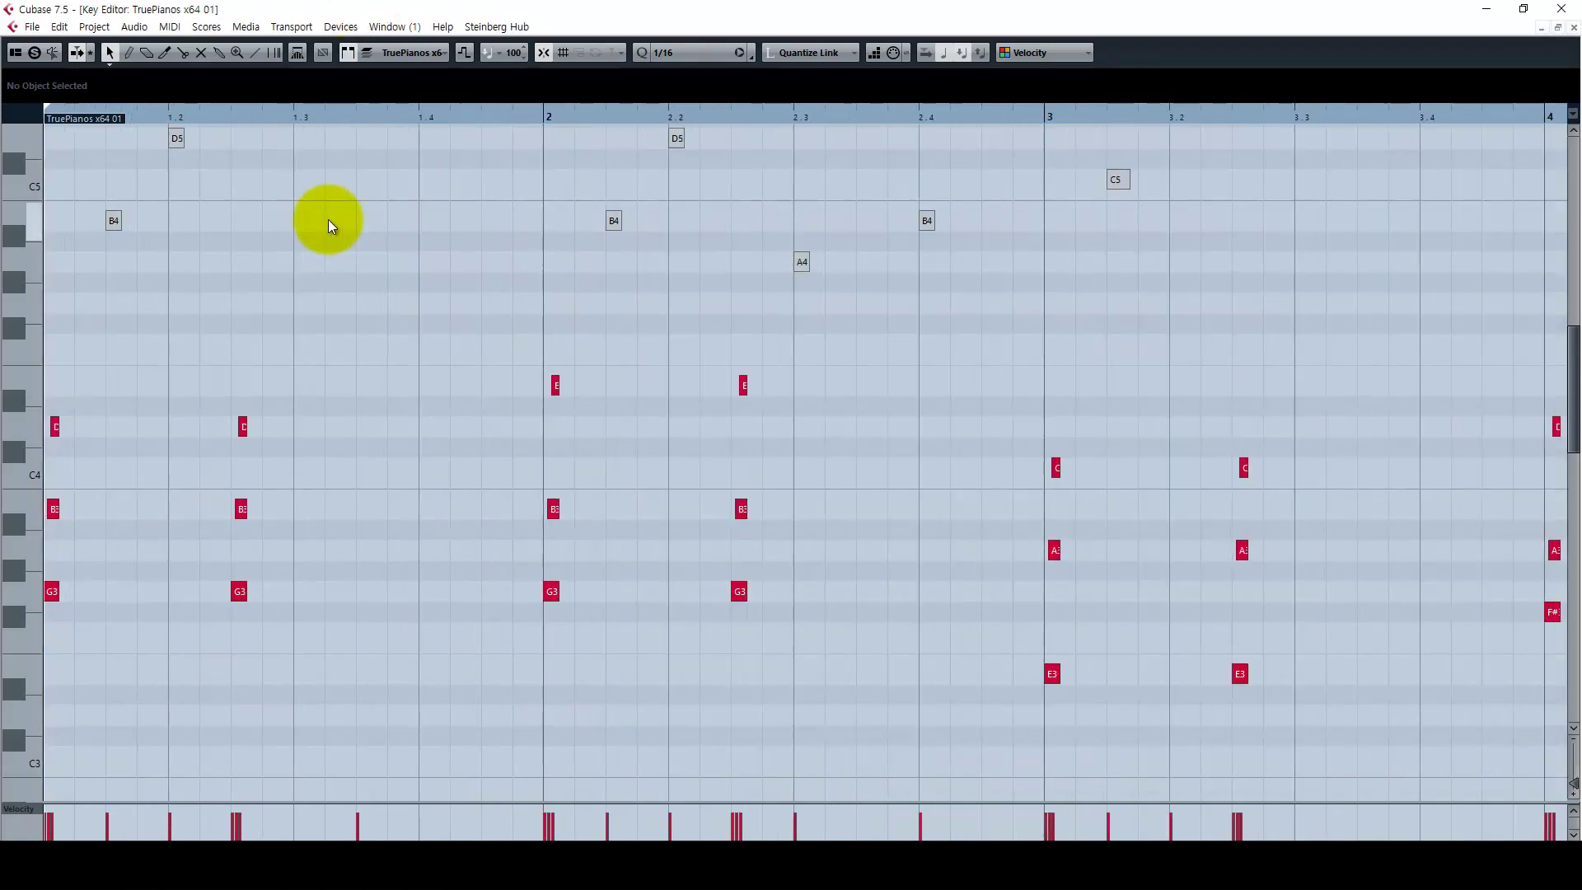
drag(329, 270, 50, 512)
drag(115, 426, 47, 425)
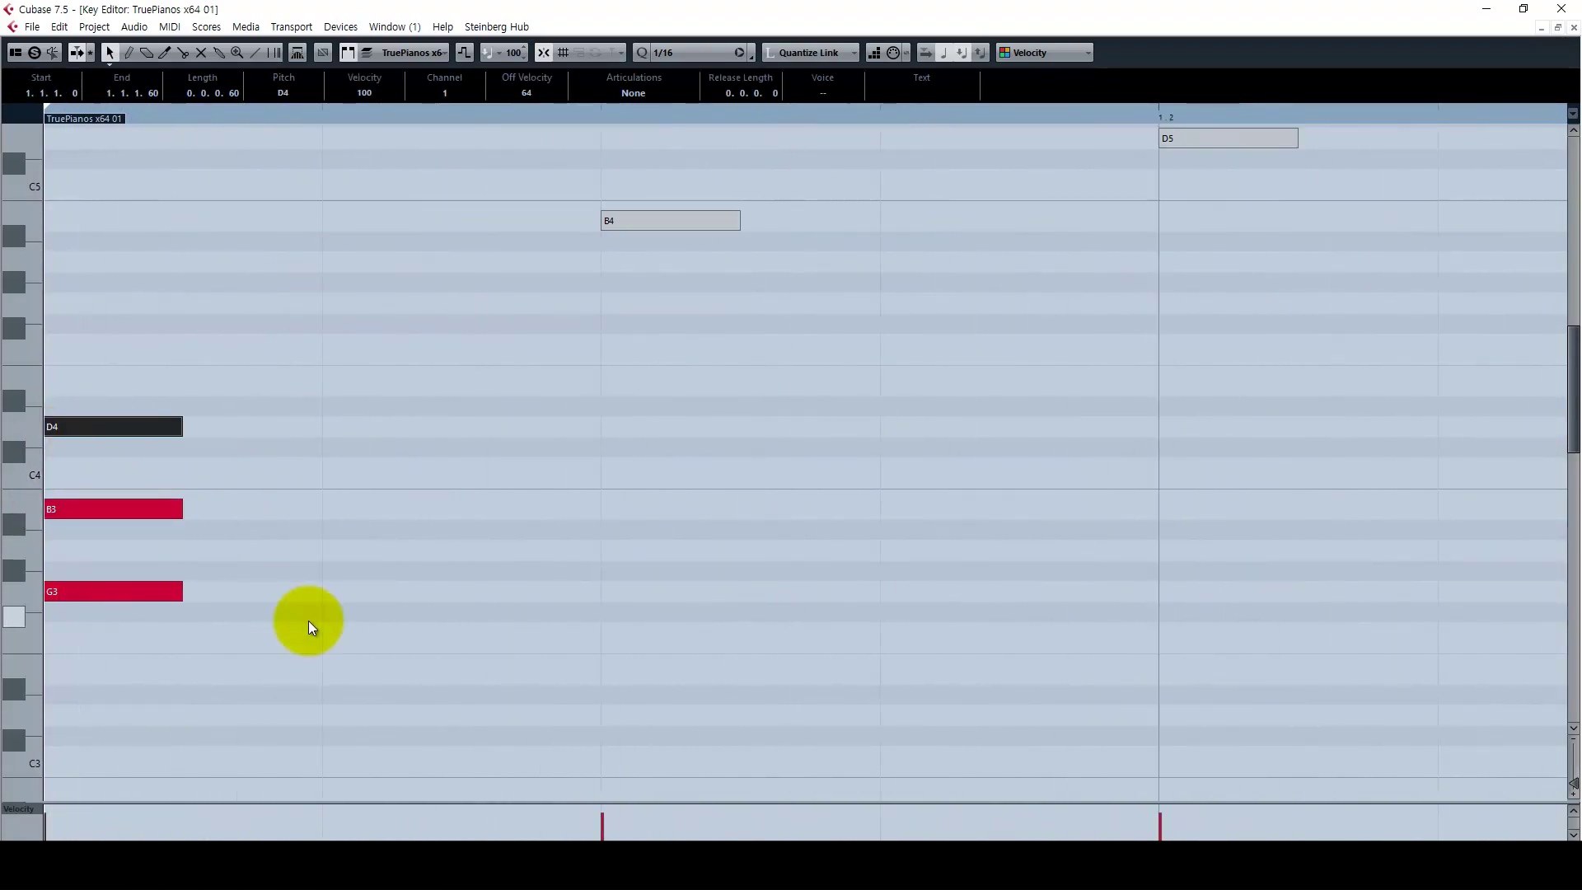
Step: Audition the first bar 1 chord with simultaneous starts and undo the start changes on B3 and D4
key(space)
key(space)
key(space)
key(space)
key(ctrl+z)
key(ctrl+z)
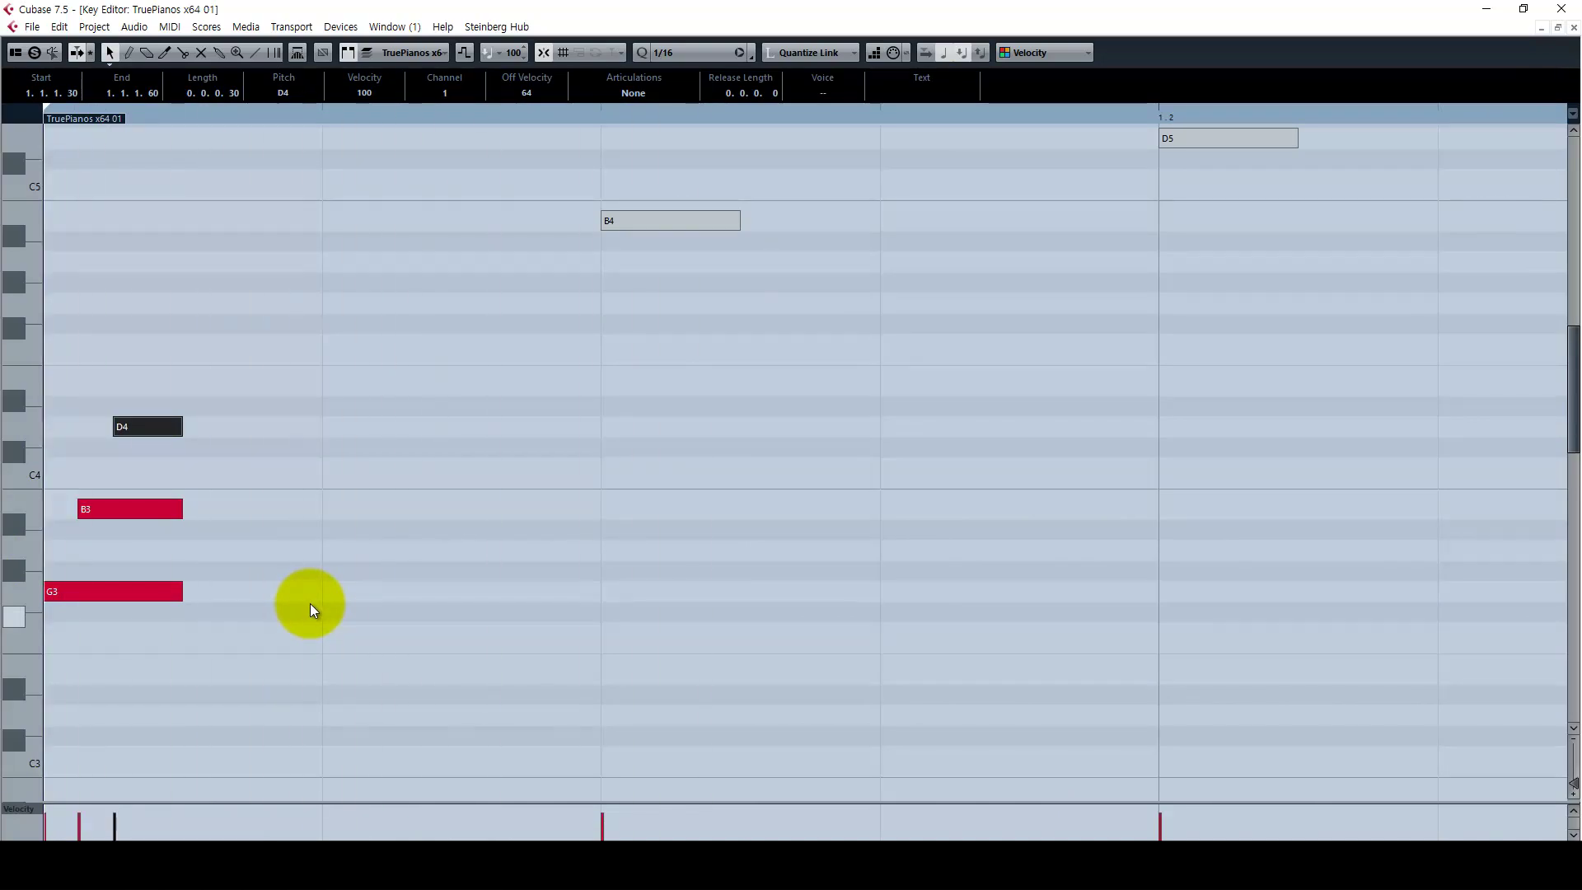
Step: Audition the first bar 1 chord several times with its staggered G3, B3 and D4 starts
key(space)
key(space)
key(space)
key(space)
key(space)
key(space)
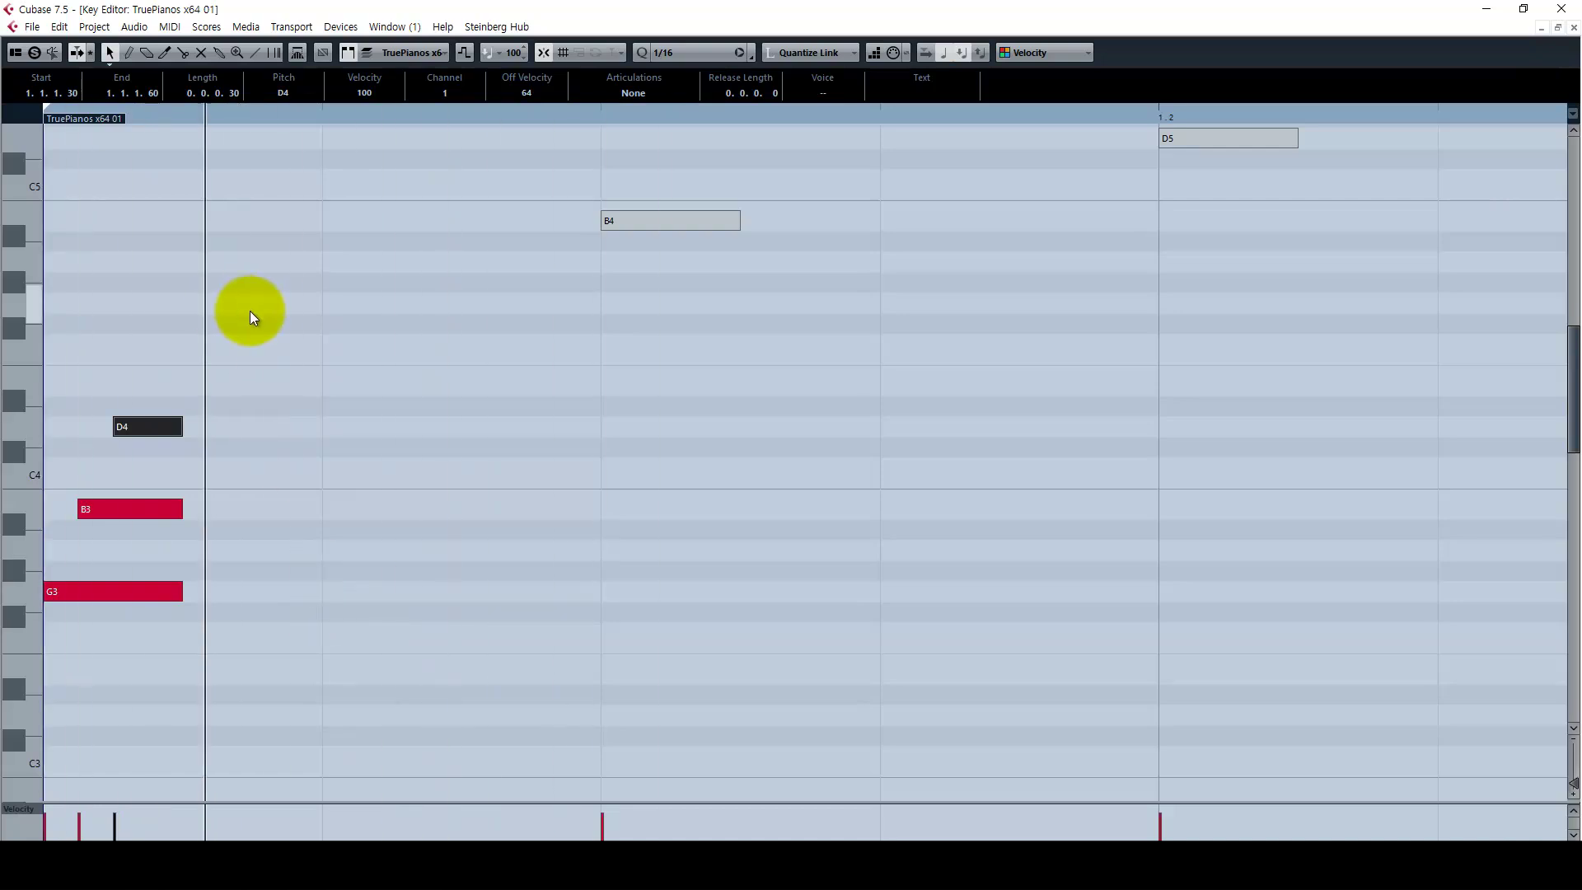
Step: Set the quantize grid to 1/128 and check the B3 and D4 starts of the first bar 1 chord against it
key(g)
key(g)
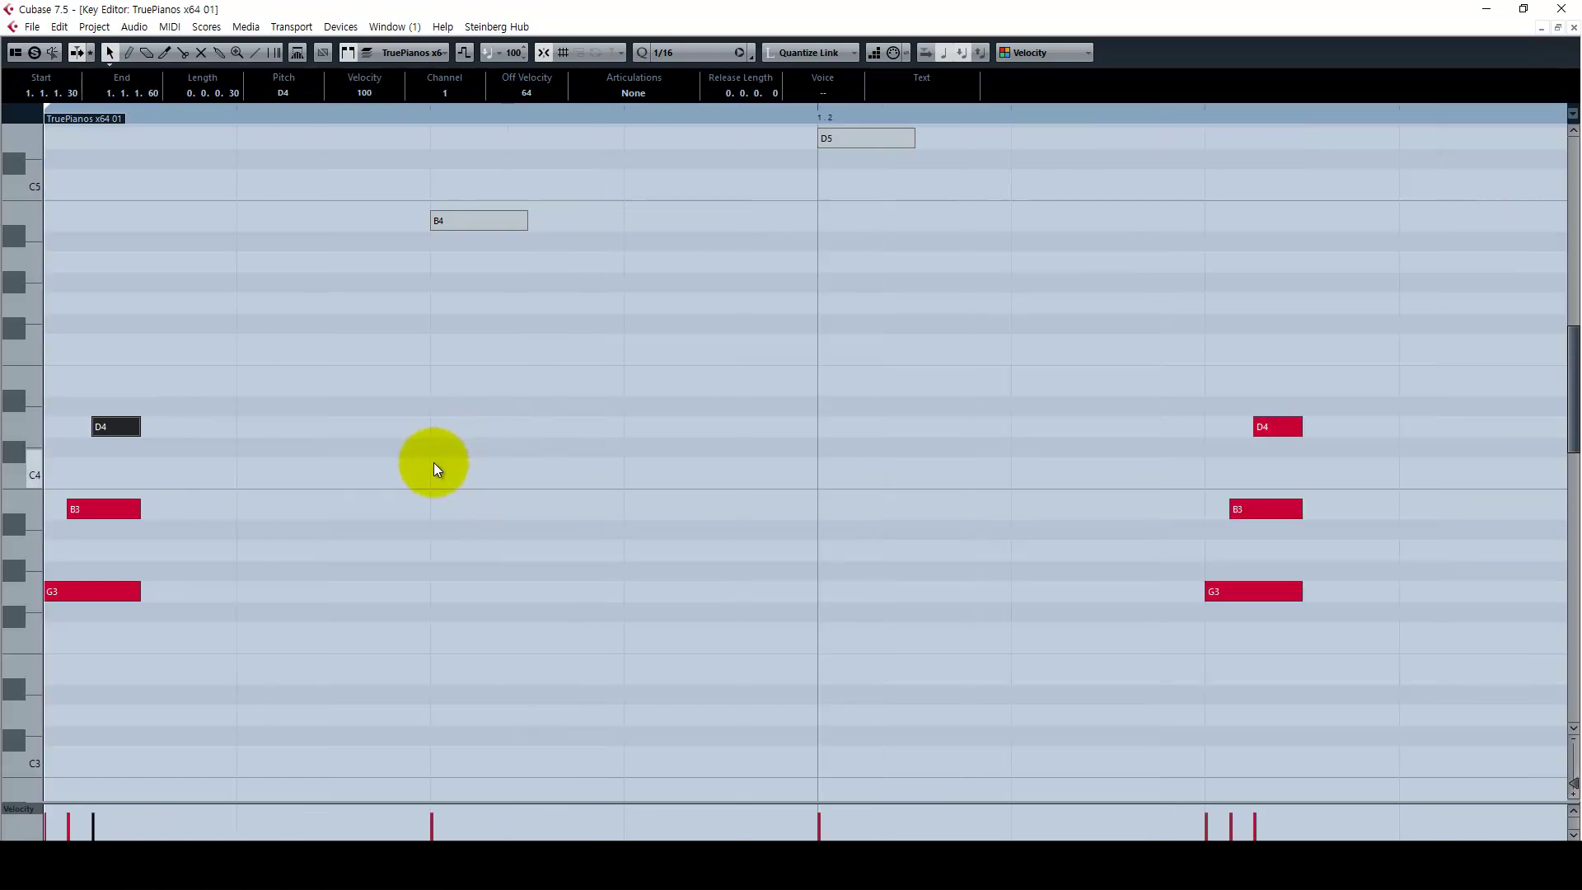
scroll(428, 466, down, 2)
key(h)
key(h)
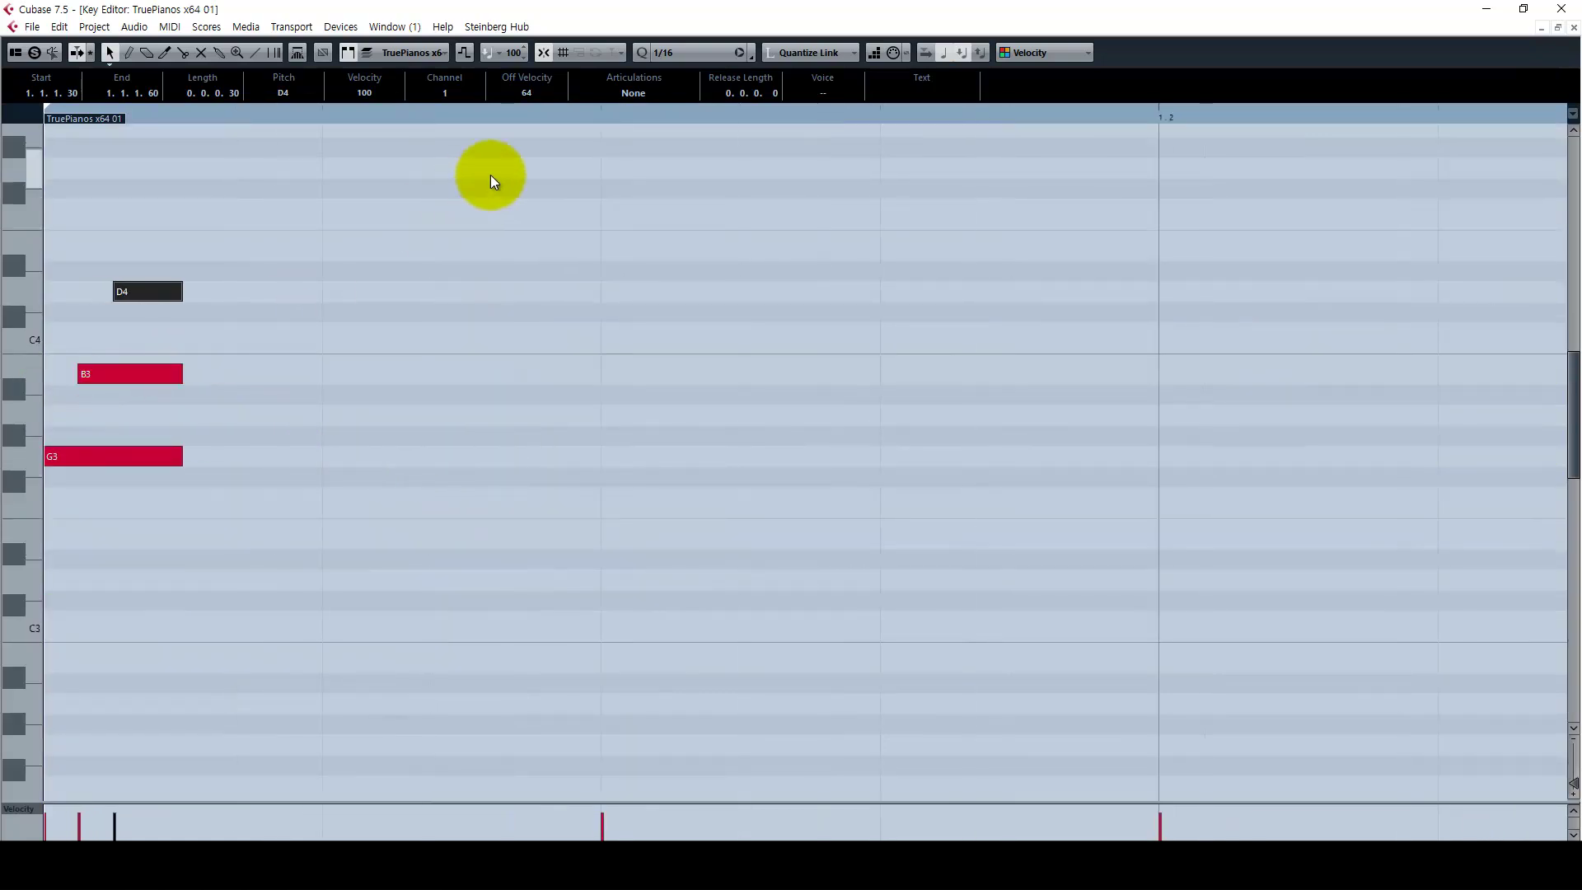
click(675, 57)
click(718, 202)
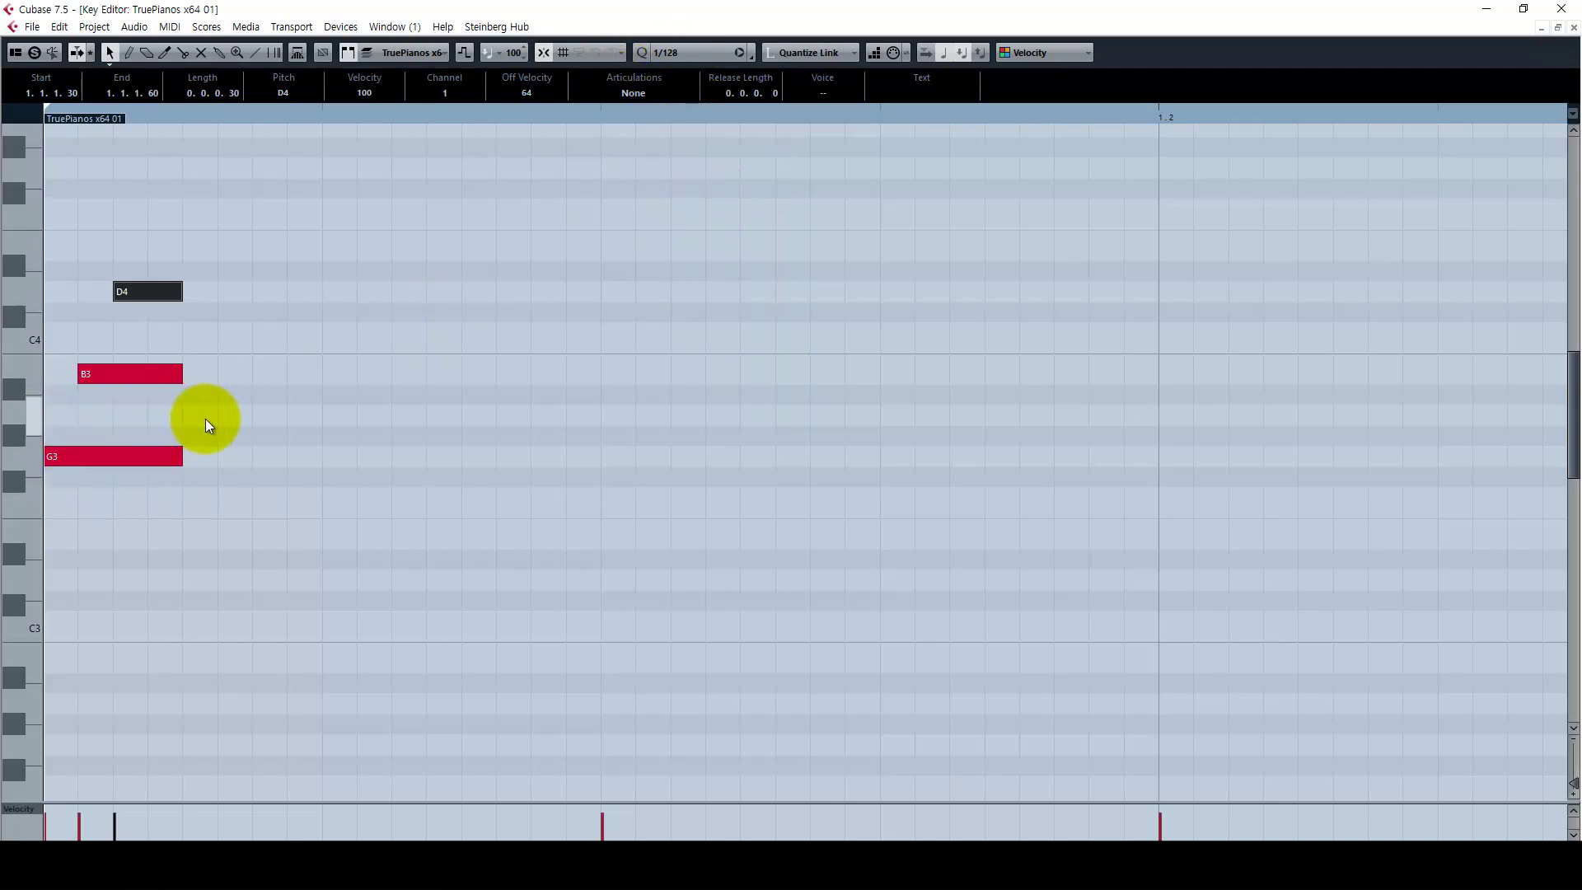
click(81, 373)
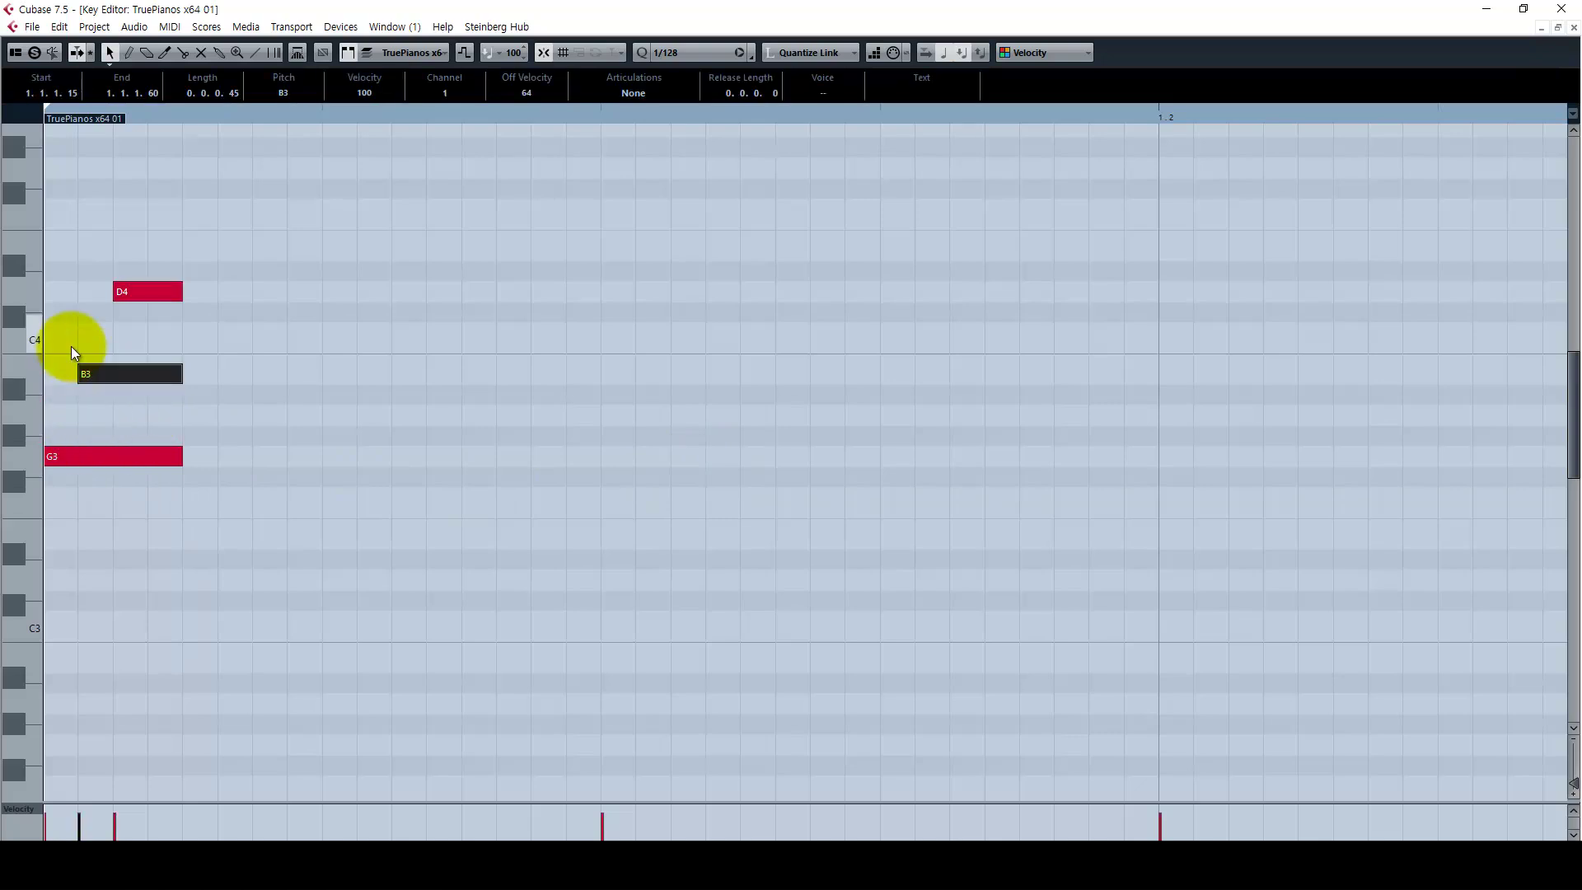
mouse_move(80, 375)
mouse_down()
mouse_move(46, 375)
mouse_move(77, 376)
mouse_up()
mouse_move(116, 292)
mouse_down()
mouse_move(47, 291)
mouse_move(115, 291)
mouse_up()
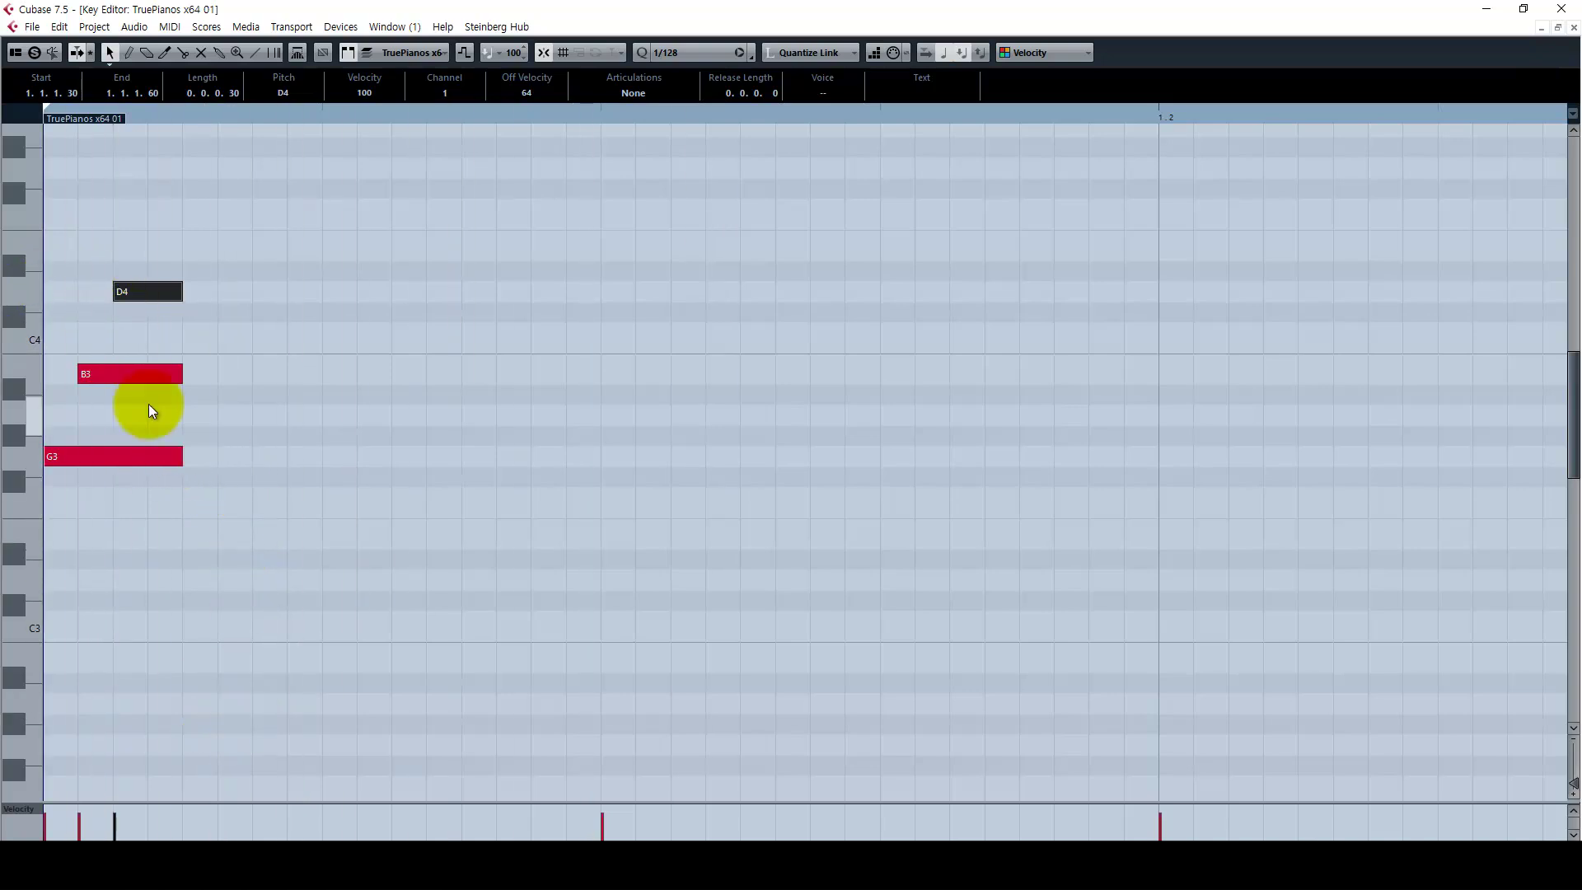
Step: Start the first chord's B3 and D4 one grid step later and extend all three notes to end at 1.1.1.90
drag(78, 374, 113, 374)
drag(119, 294, 154, 295)
drag(245, 524, 244, 290)
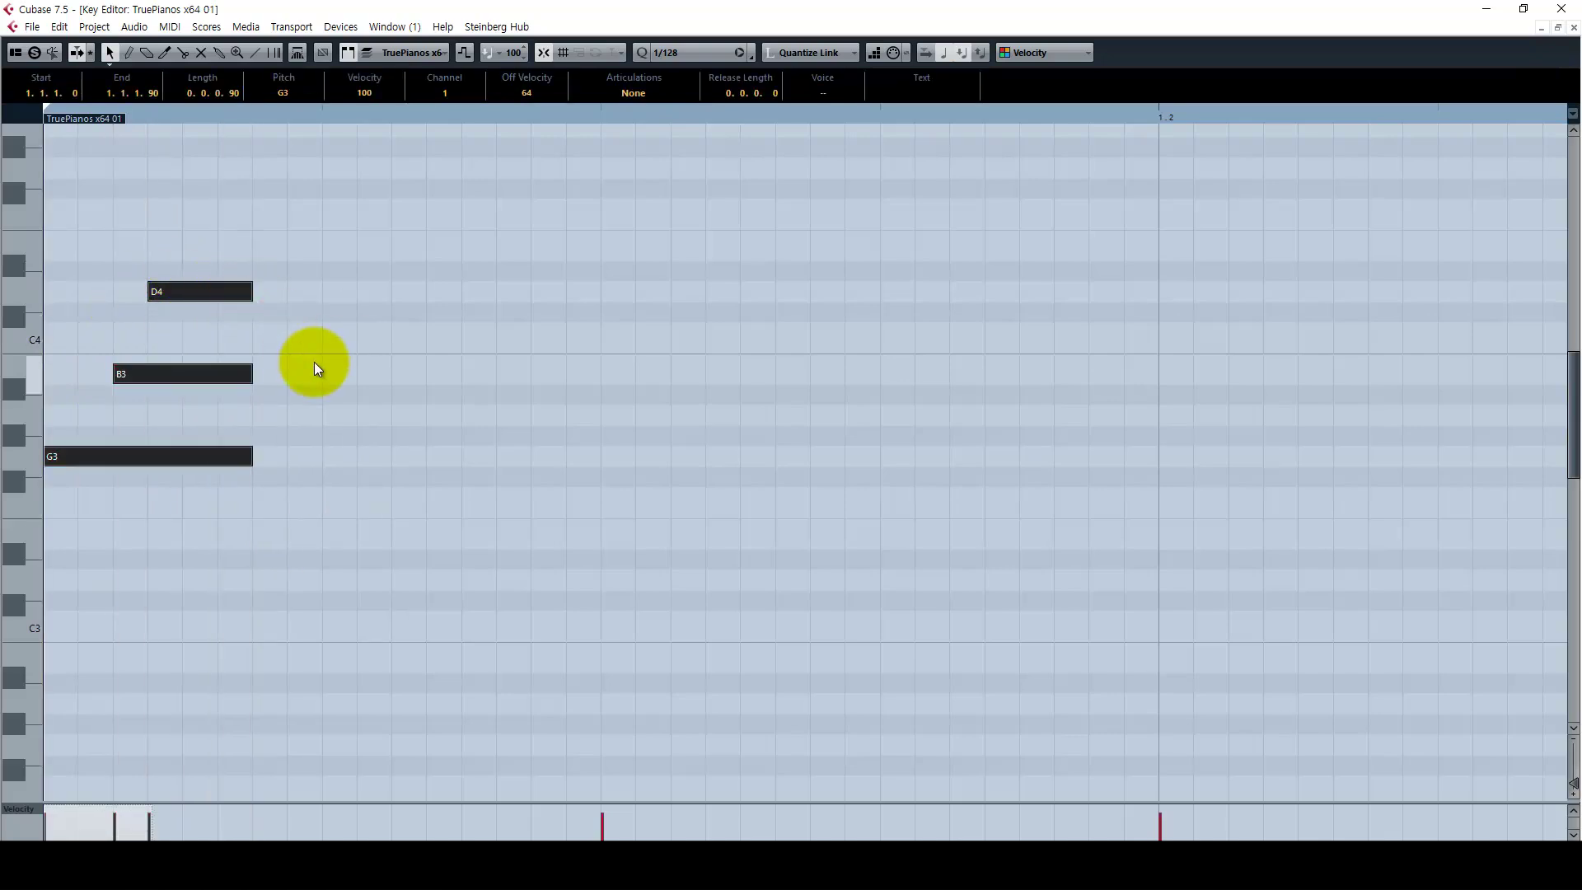
Step: Undo the first chord's length and start changes, and try the D4 one grid step later before undoing that too
key(ctrl+z)
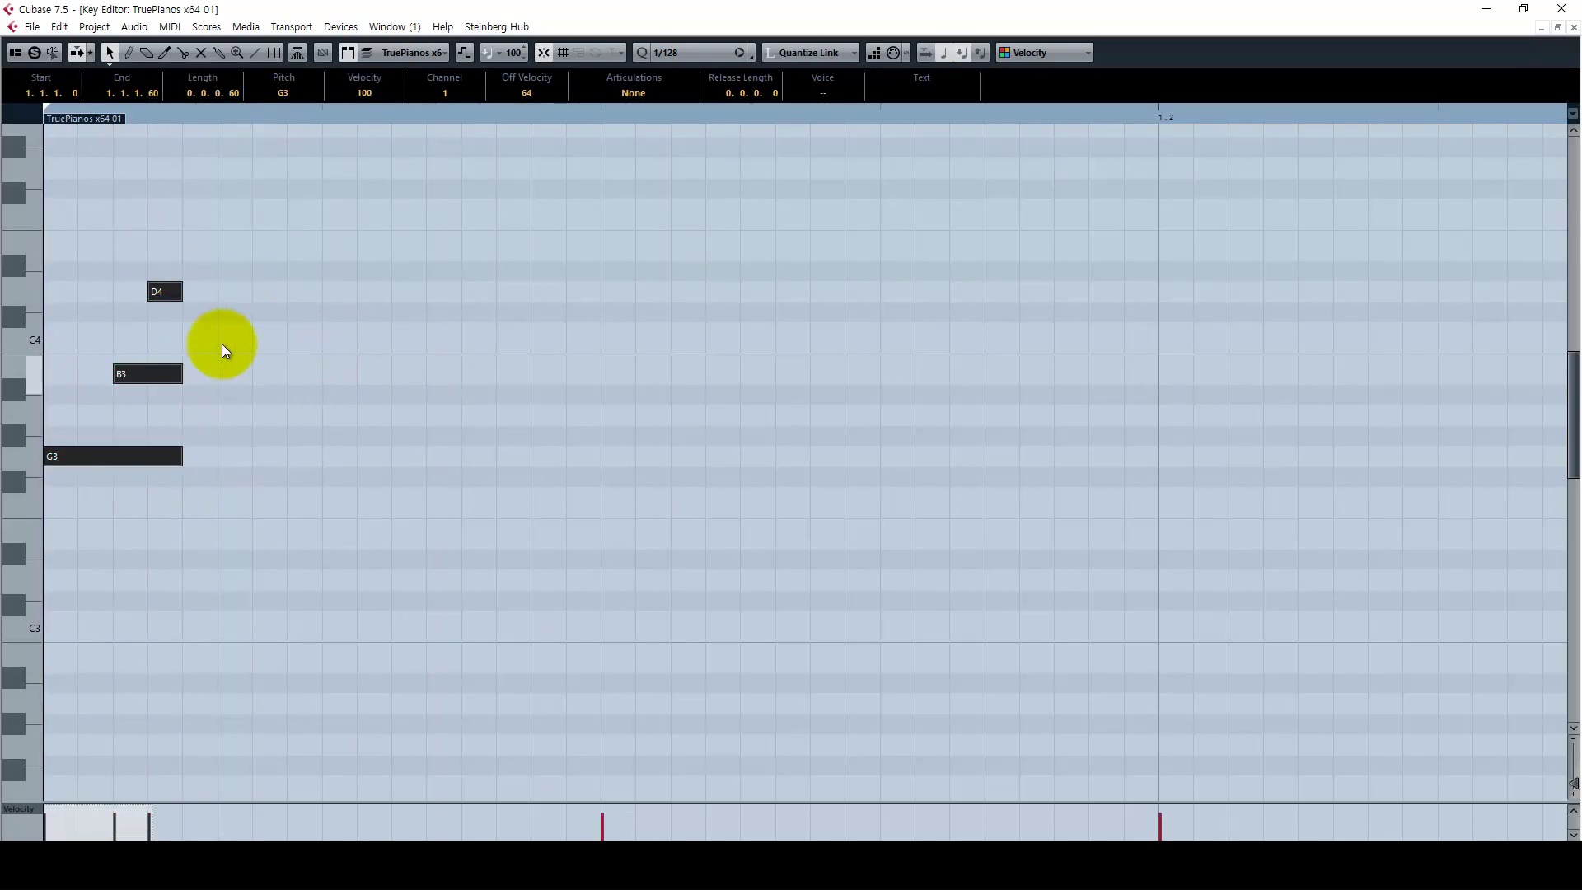
click(256, 359)
key(ctrl+z)
key(ctrl+z)
drag(120, 295, 151, 294)
key(ctrl+z)
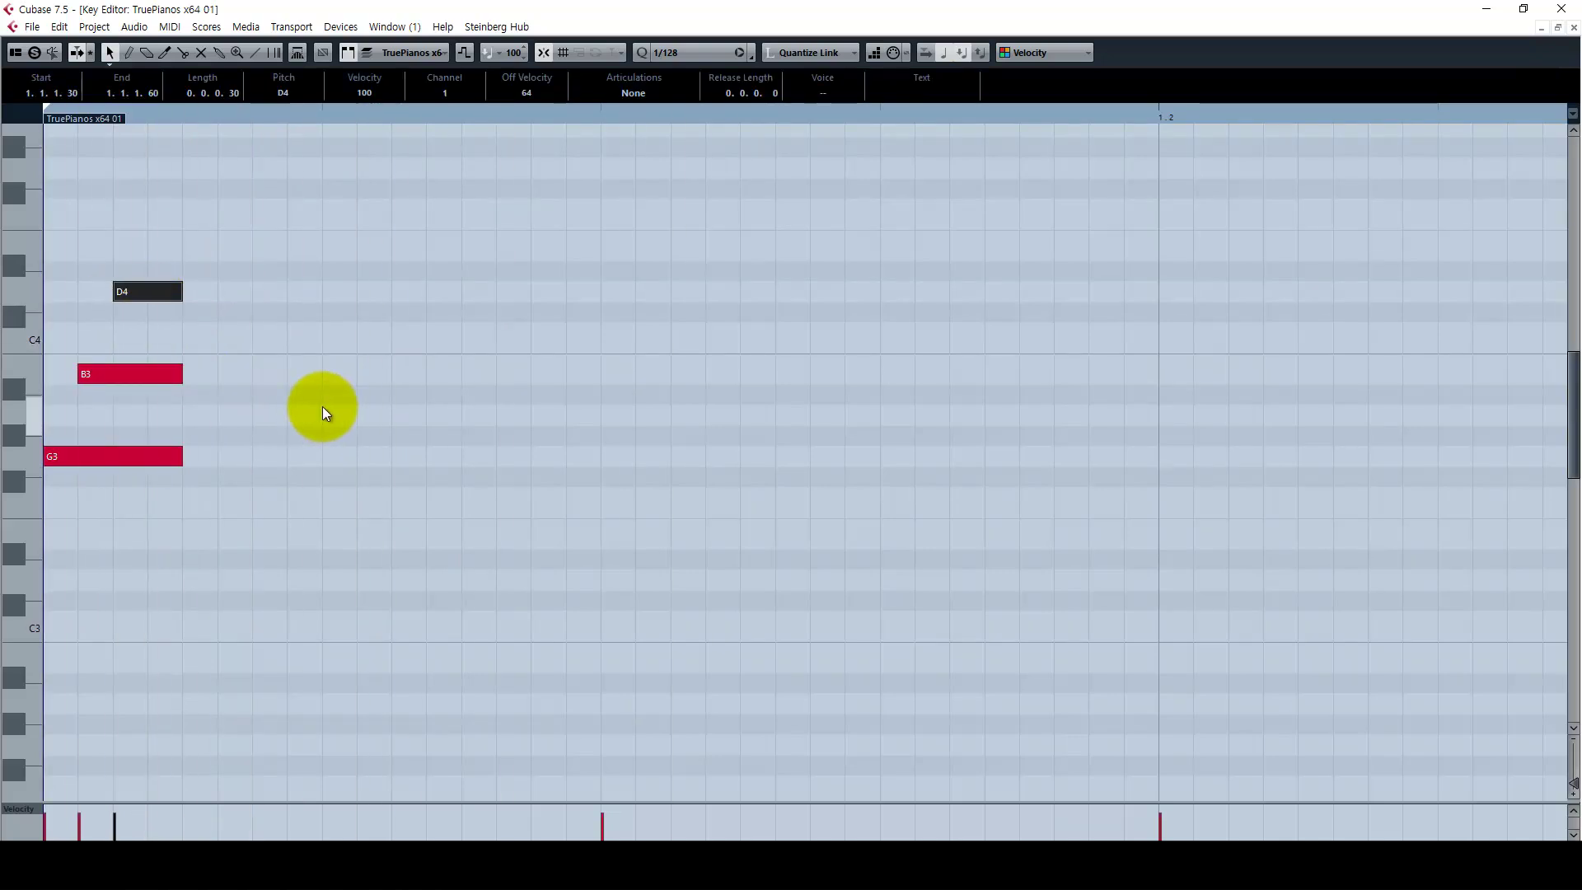
Step: Play the staggered chords from bar 1 and view the part across all four bars
key(g)
key(g)
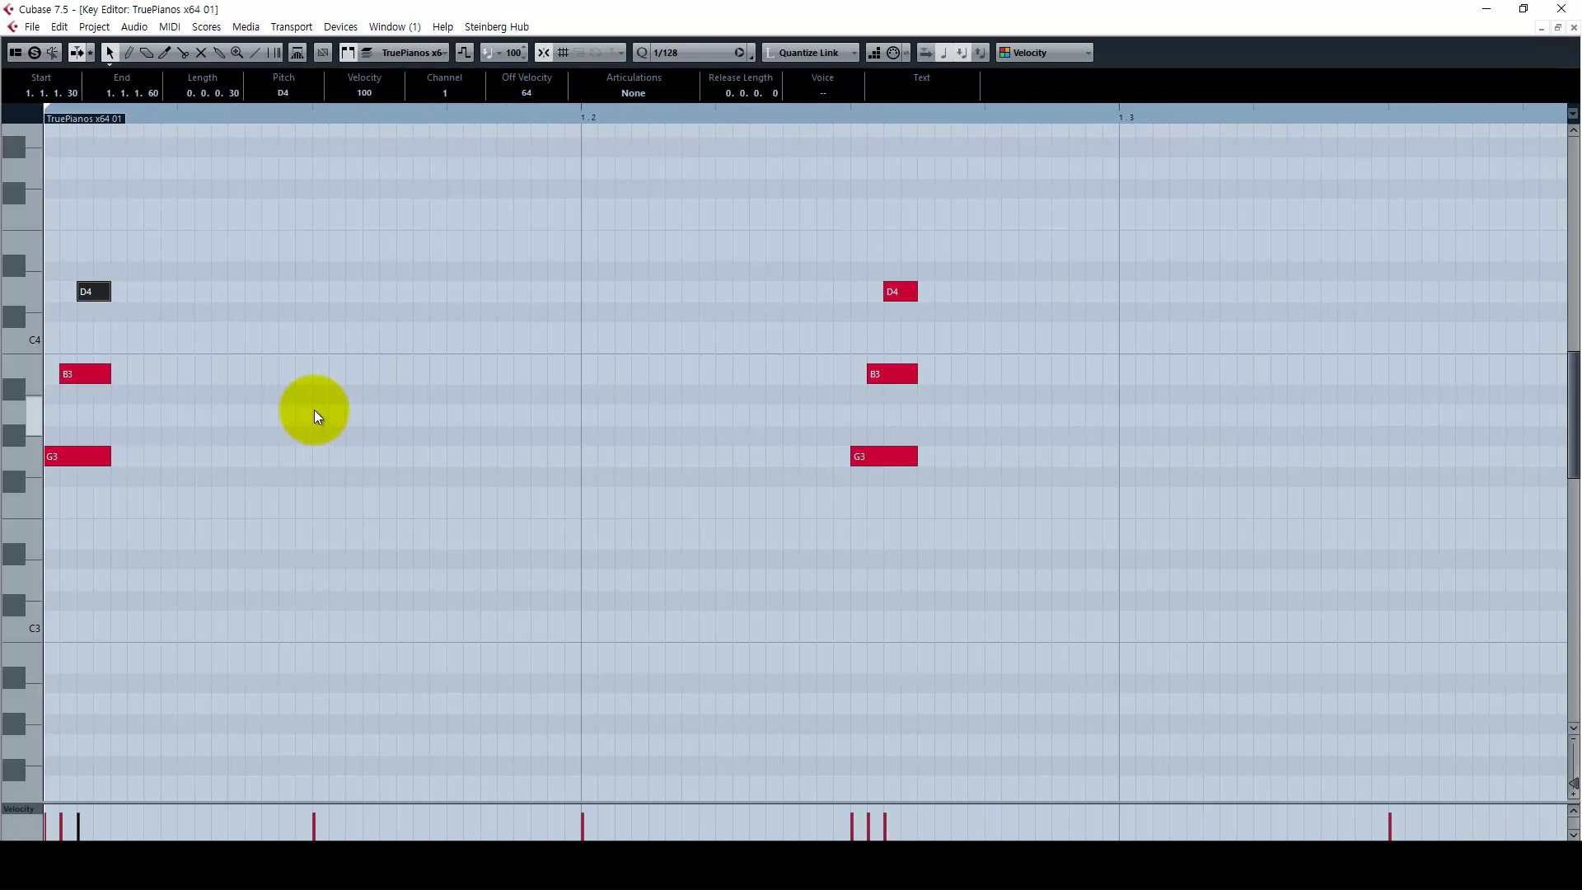
key(g)
key(space)
key(g)
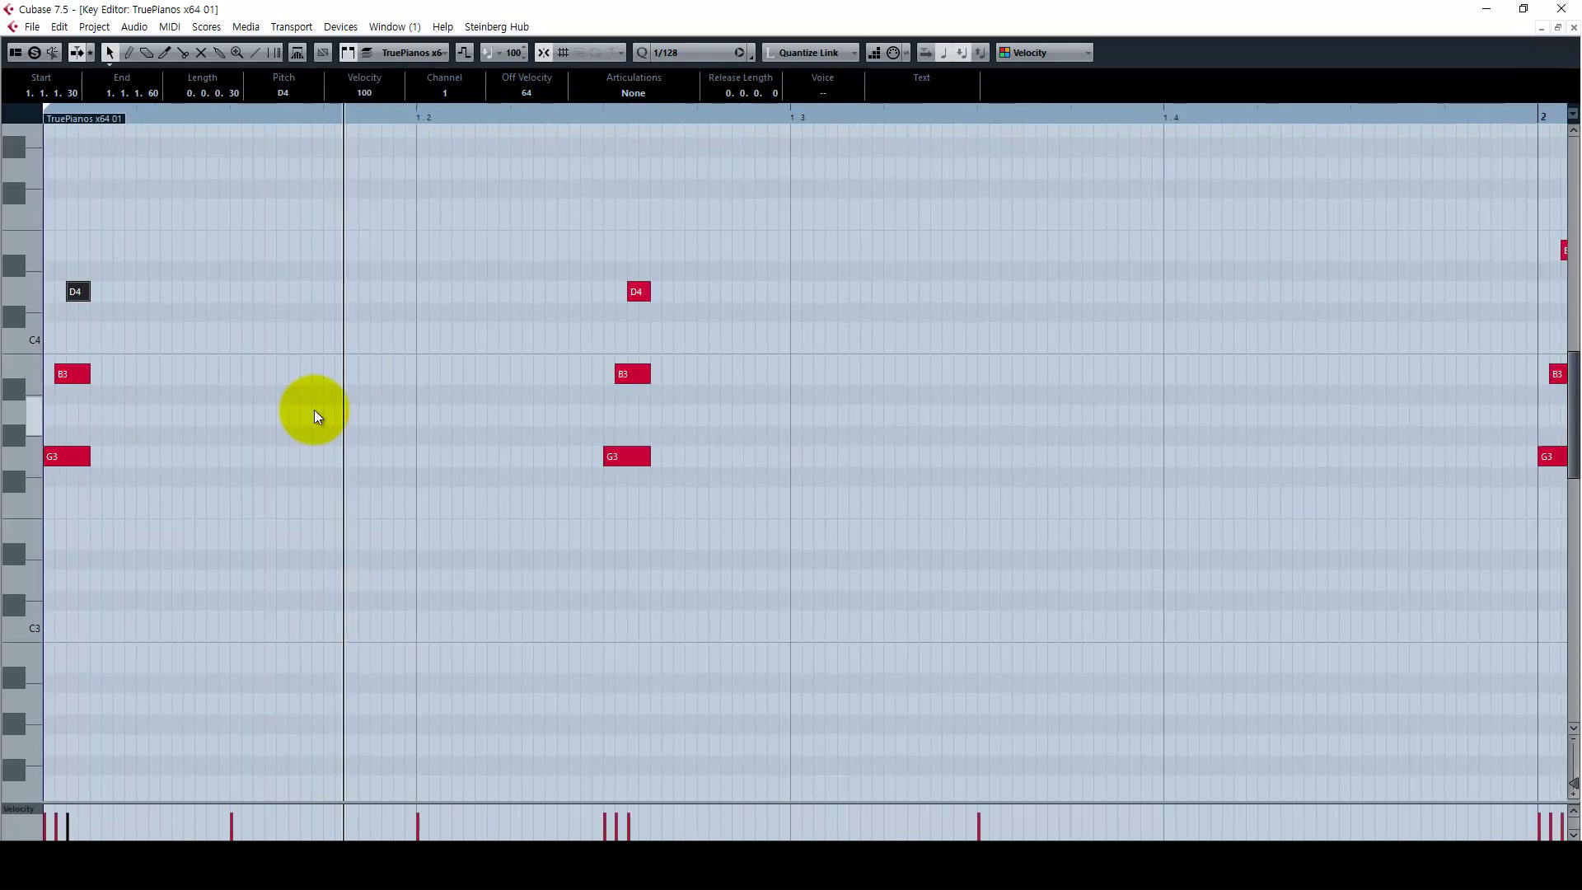
key(g)
key(g)
key(g)
key(g)
key(g)
key(g)
key(g)
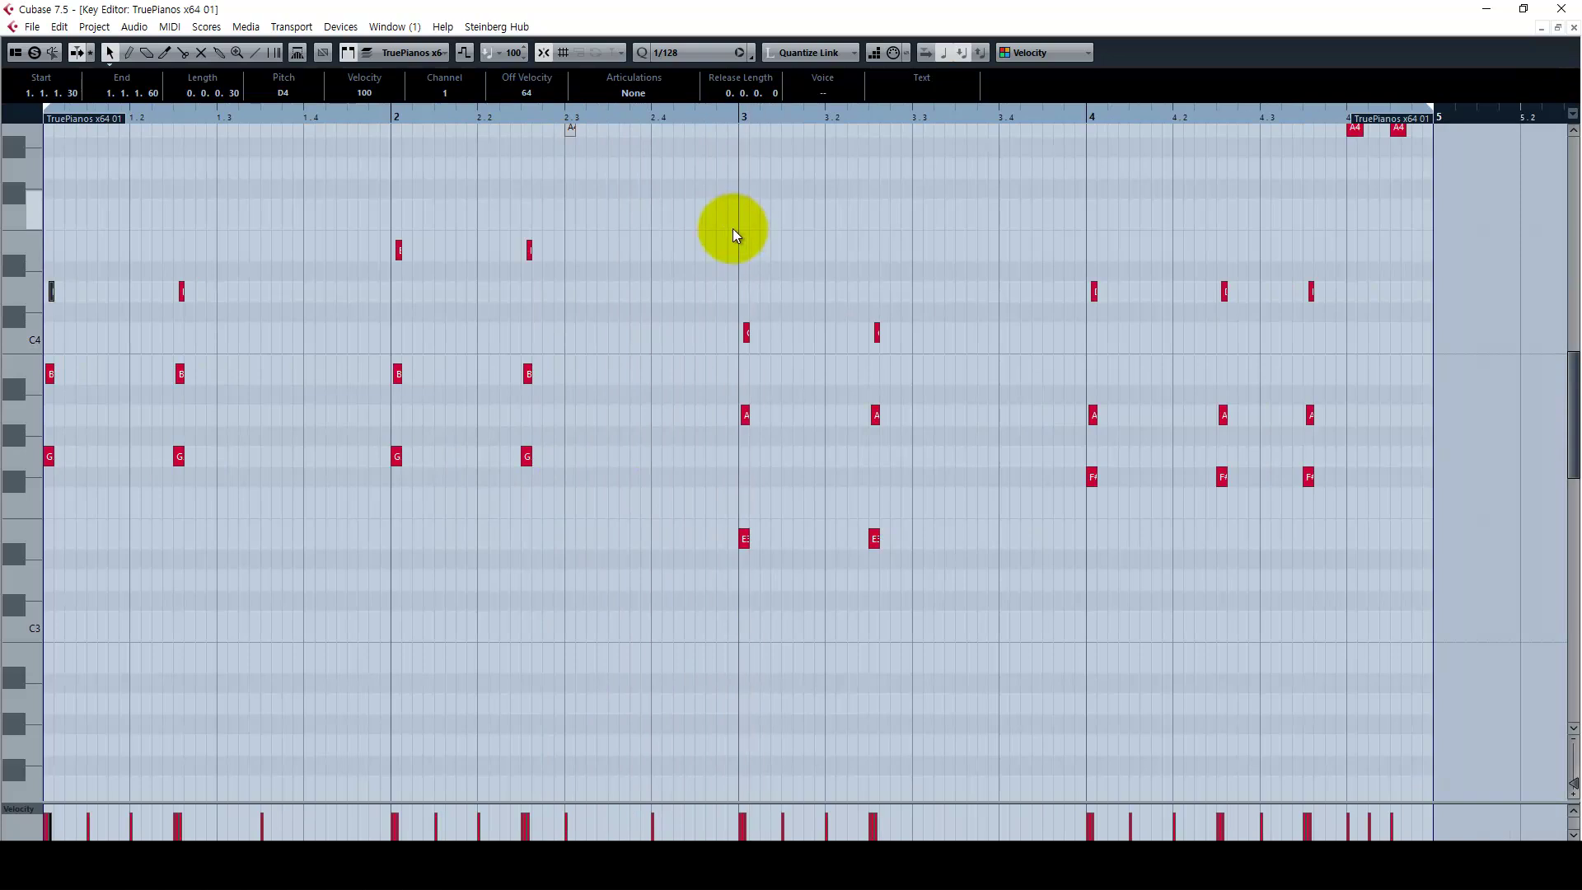
key(space)
Step: Unmute the melody notes above the chords in bars 1 to 3
scroll(684, 386, up, 4)
key(7)
drag(839, 476, 416, 270)
drag(191, 413, 49, 244)
key(h)
key(h)
key(h)
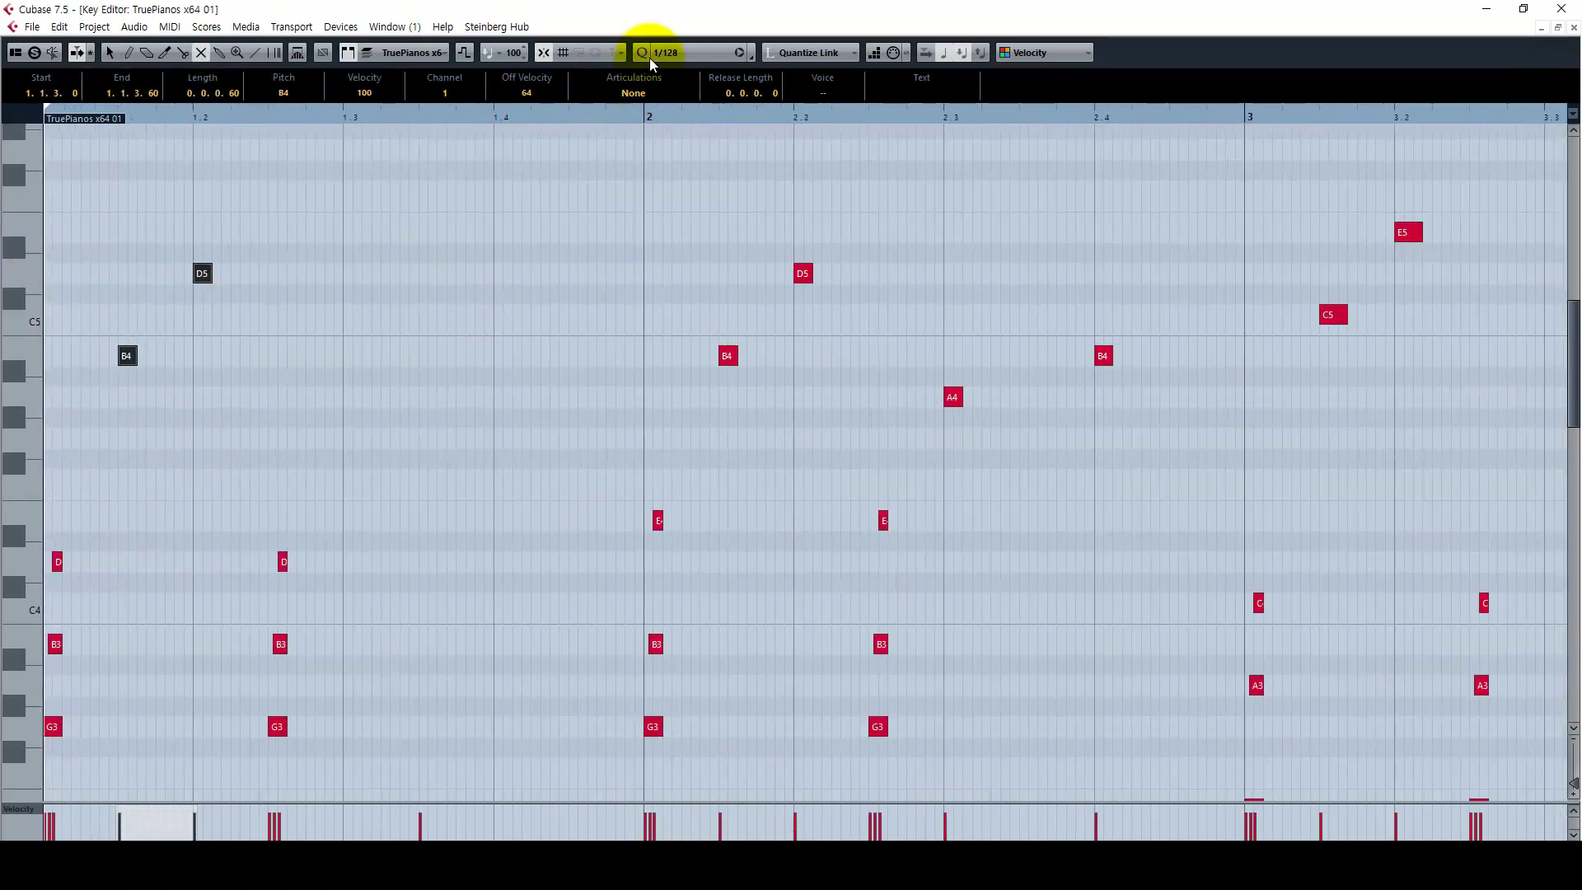
Step: Set the quantize grid to 1/16 and switch to the Object Selection tool
click(673, 52)
click(720, 151)
key(1)
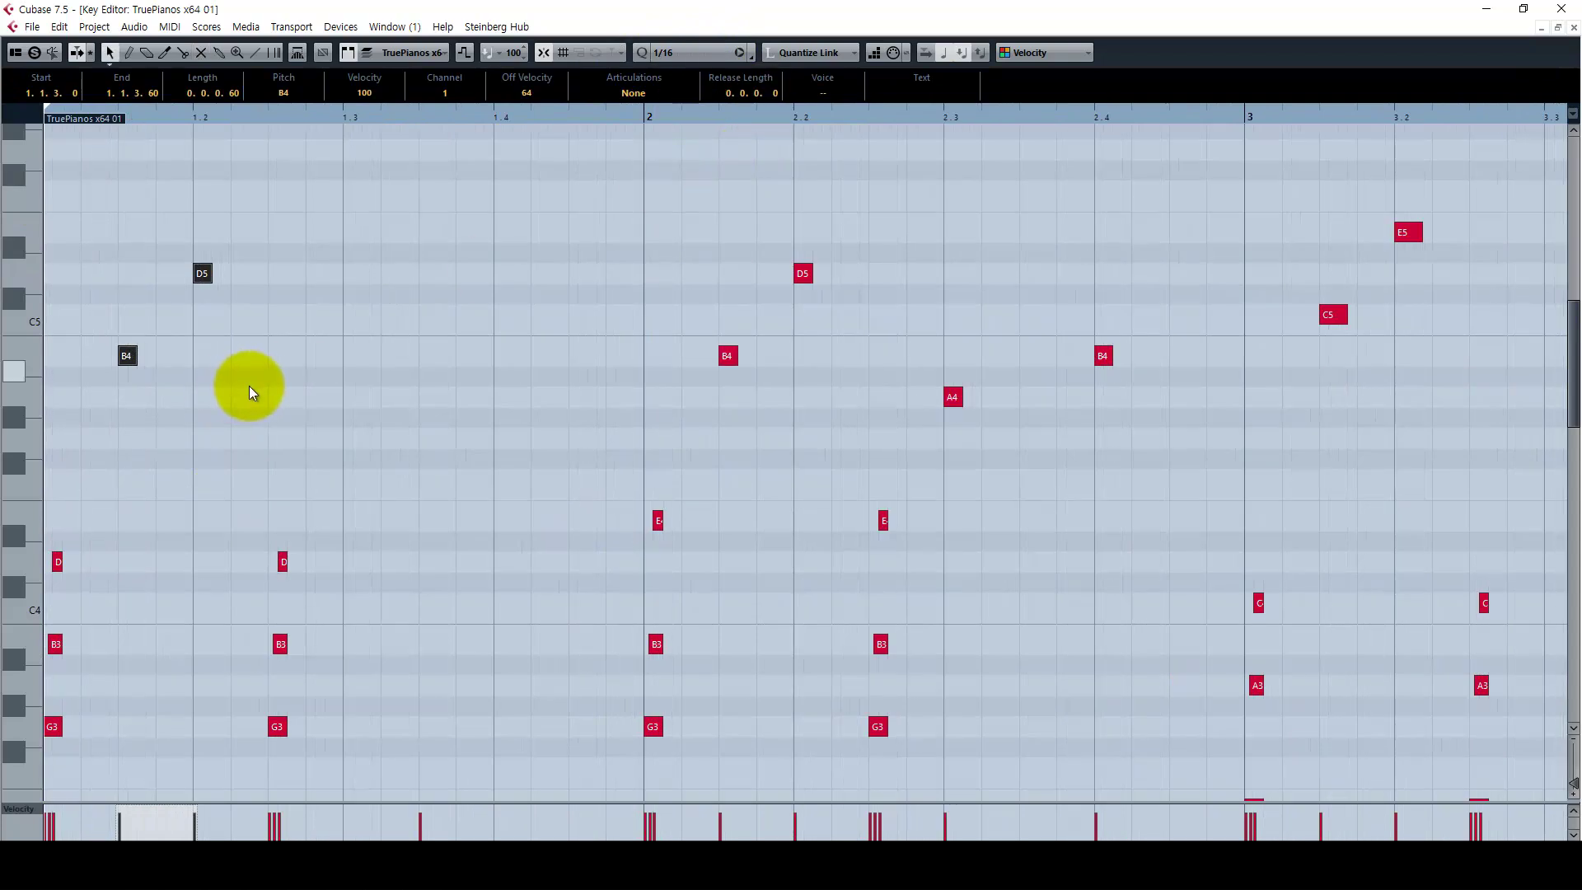
Step: Play the part from bar 1 and select the B4 and D5 melody notes in bar 2 while listening
shift+click(202, 272)
key(space)
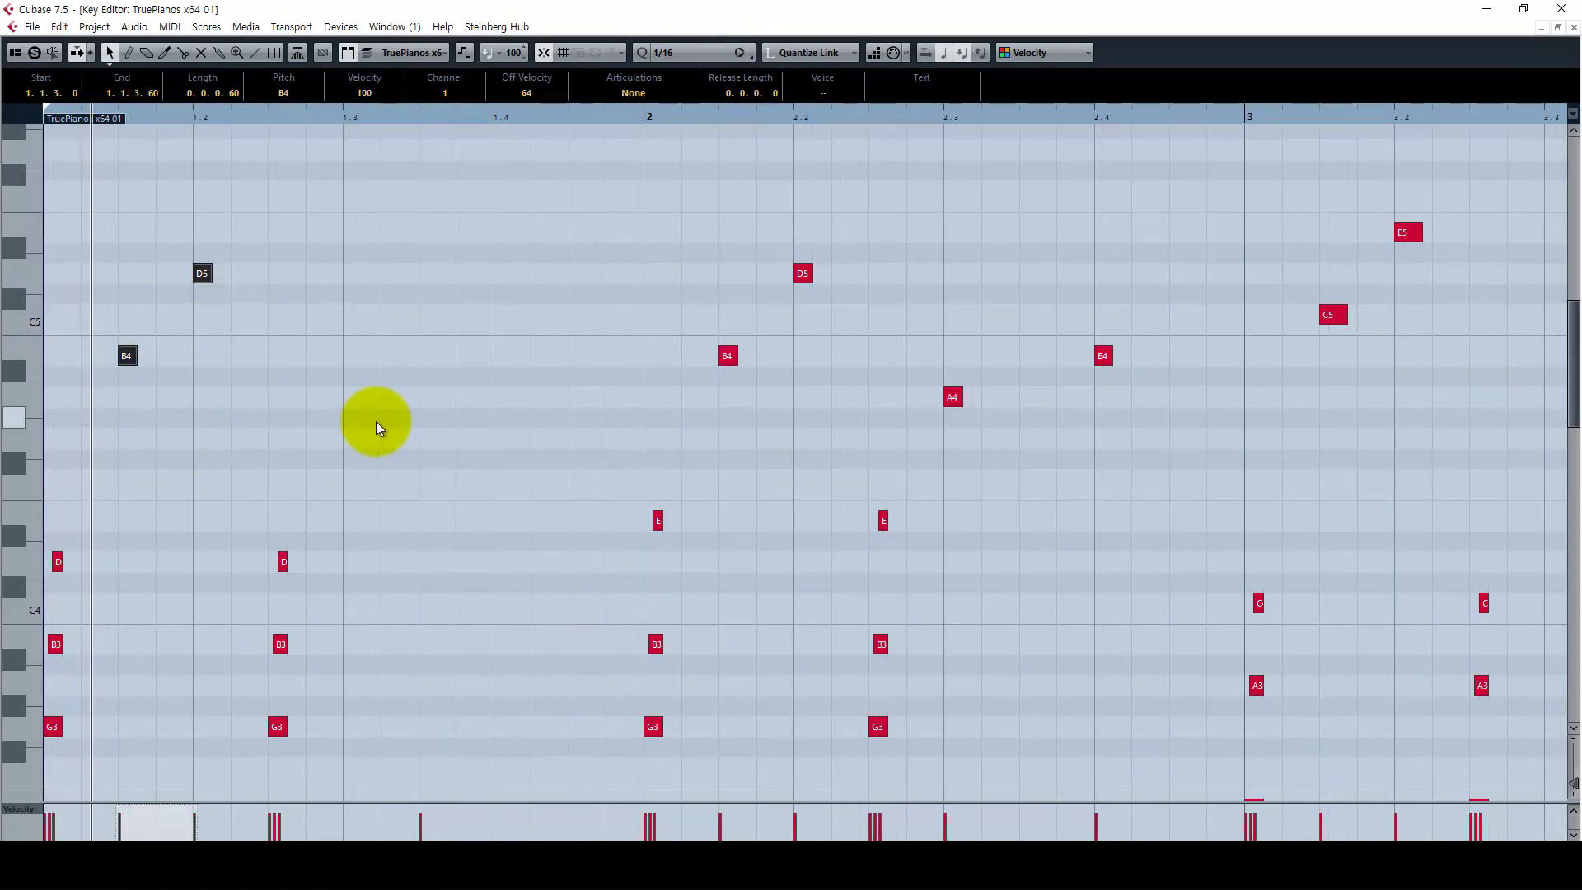
key(g)
key(g)
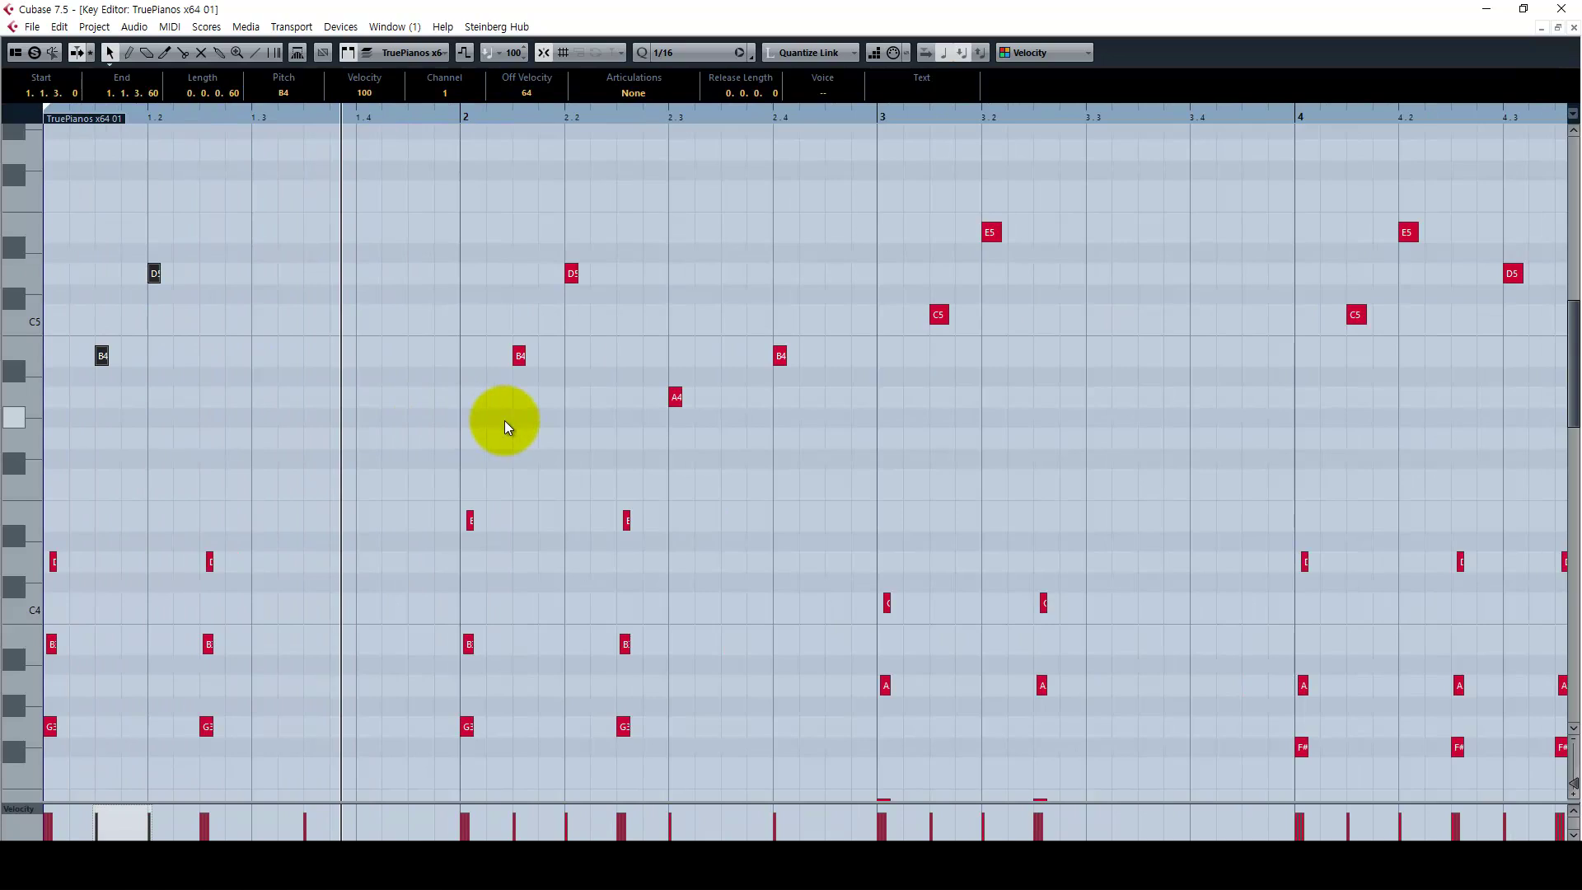
click(519, 355)
key(h)
key(h)
drag(1017, 316, 797, 262)
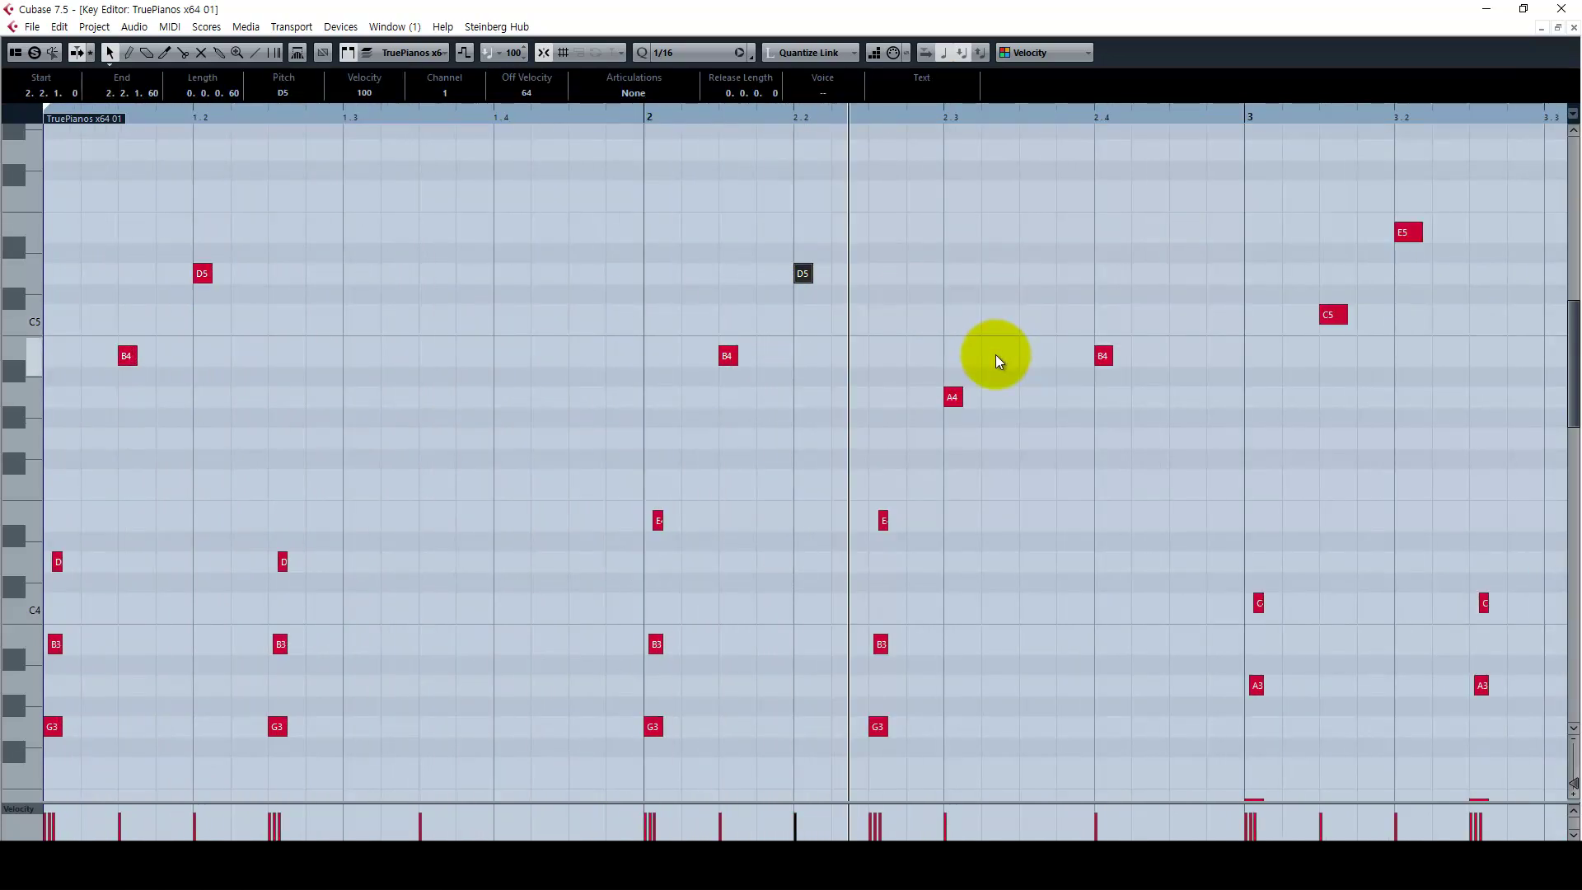
Step: Continue playback through bar 4, stop it, clear the note selection and review the chords below the melody
key(g)
key(g)
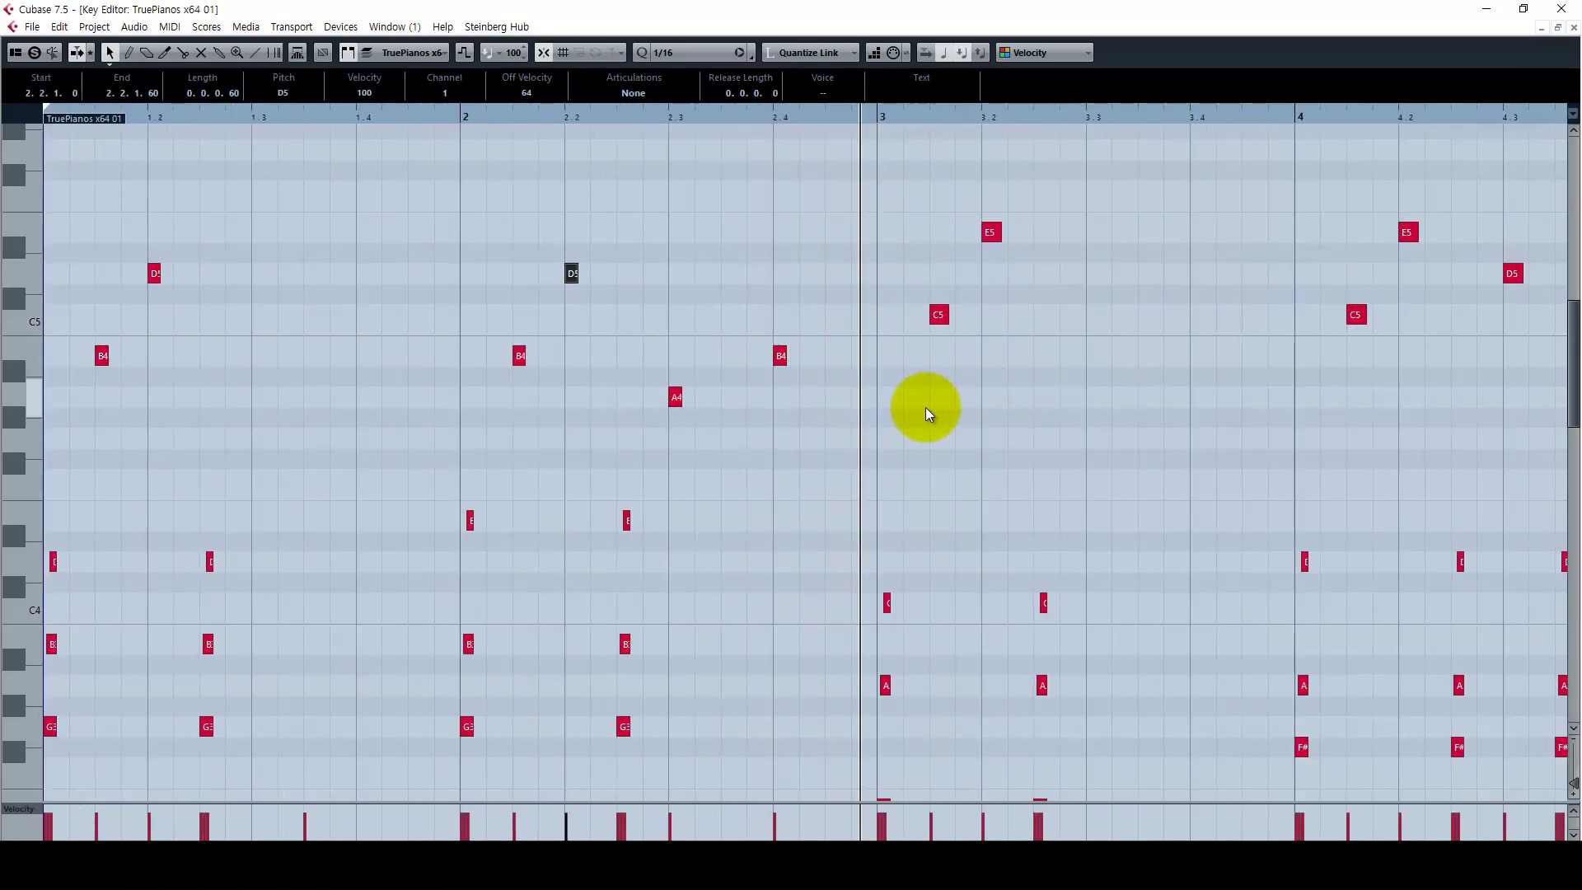
key(g)
key(g)
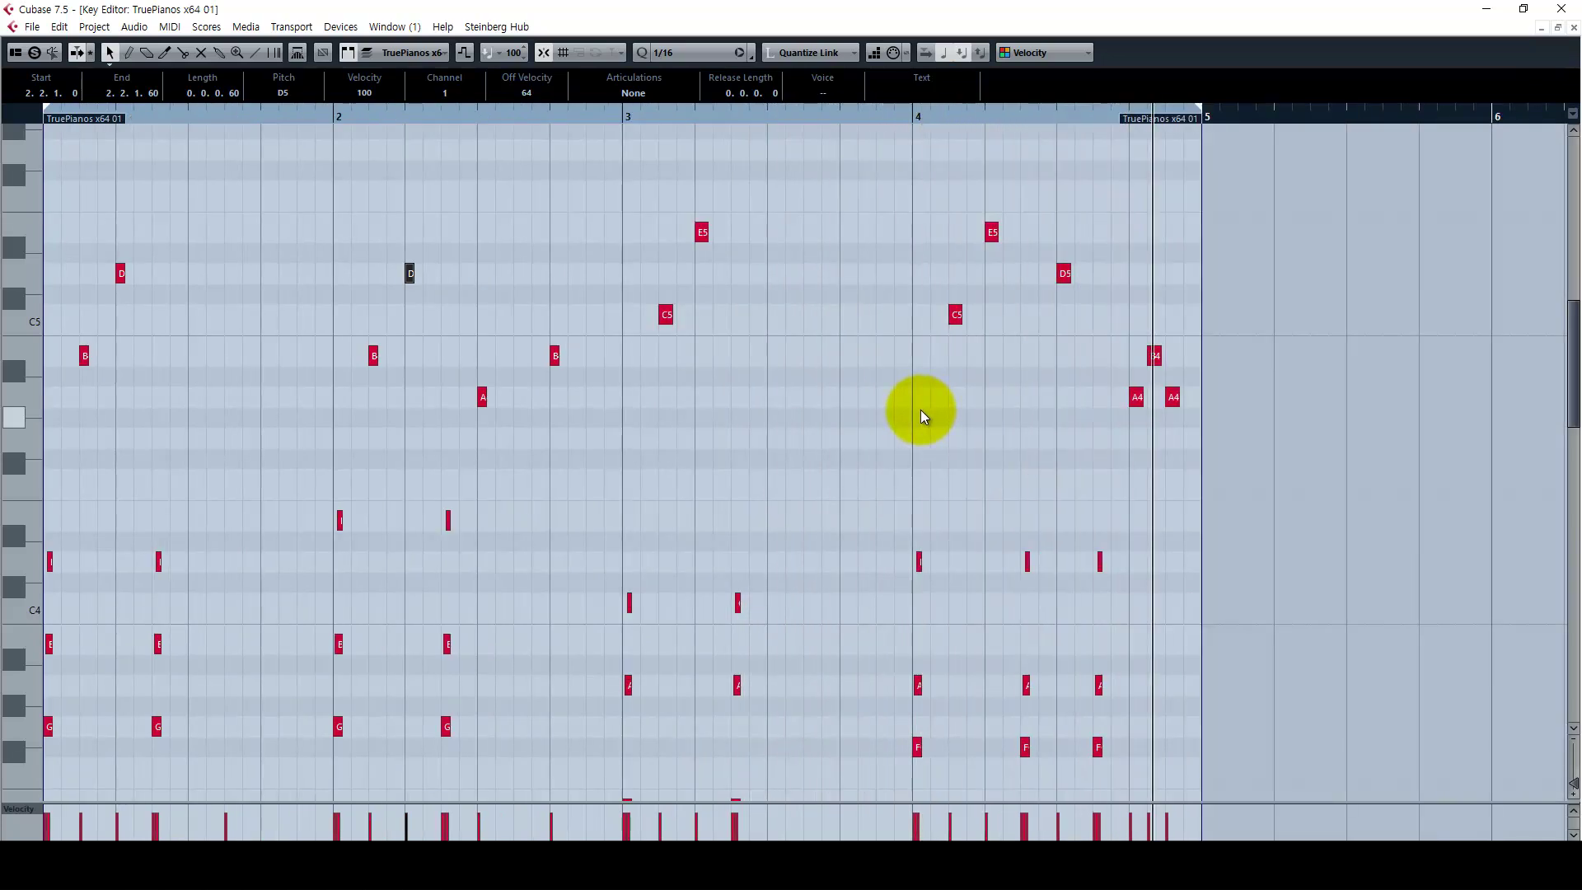
key(space)
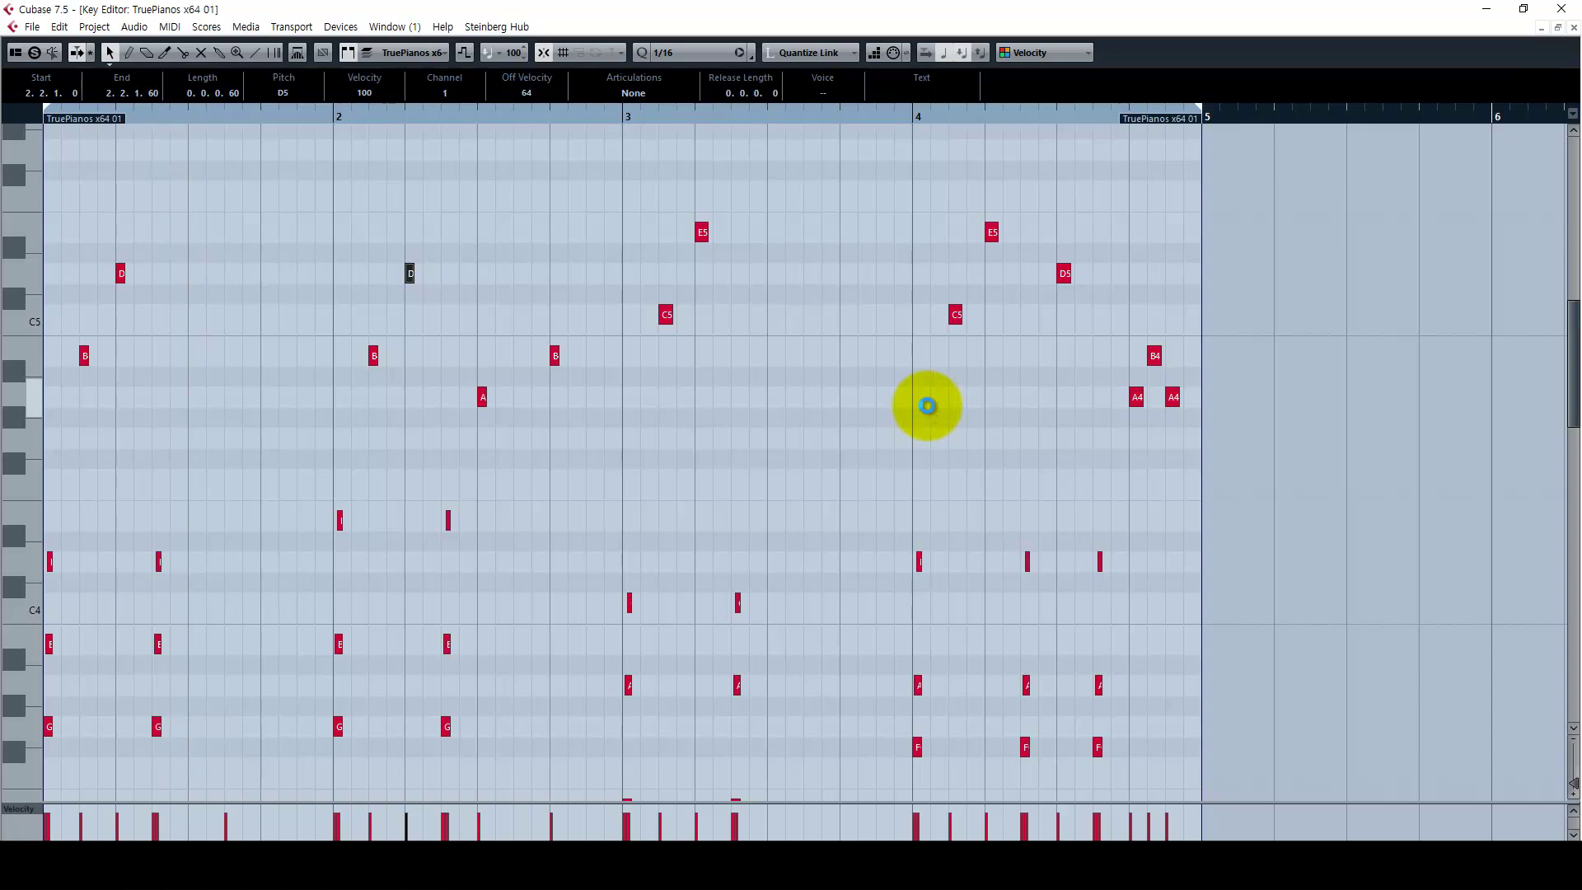
click(822, 396)
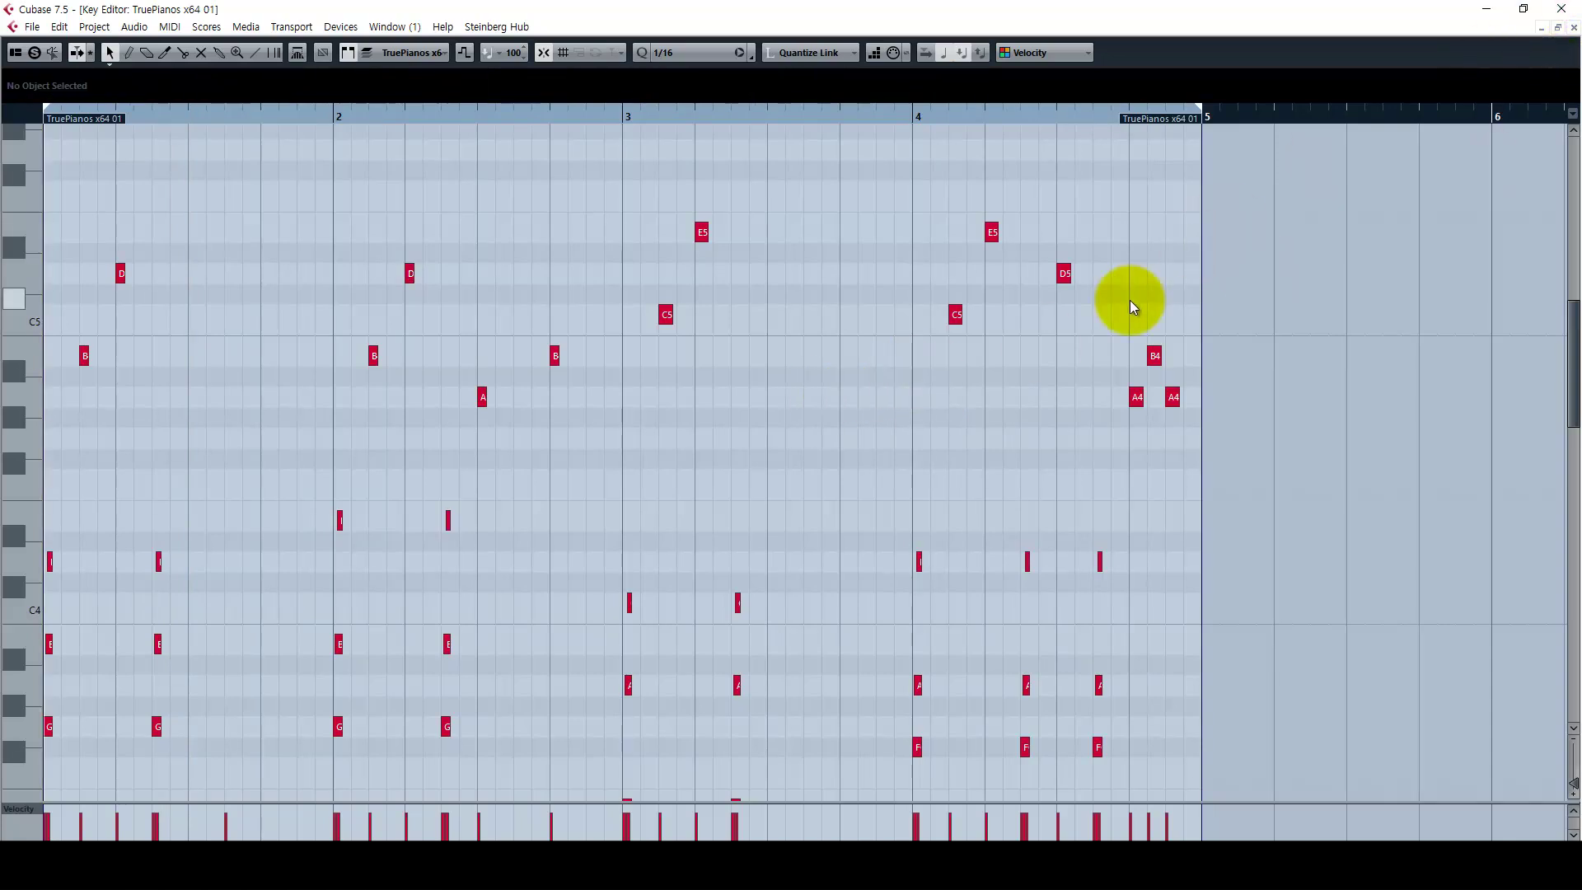
scroll(1071, 313, down, 4)
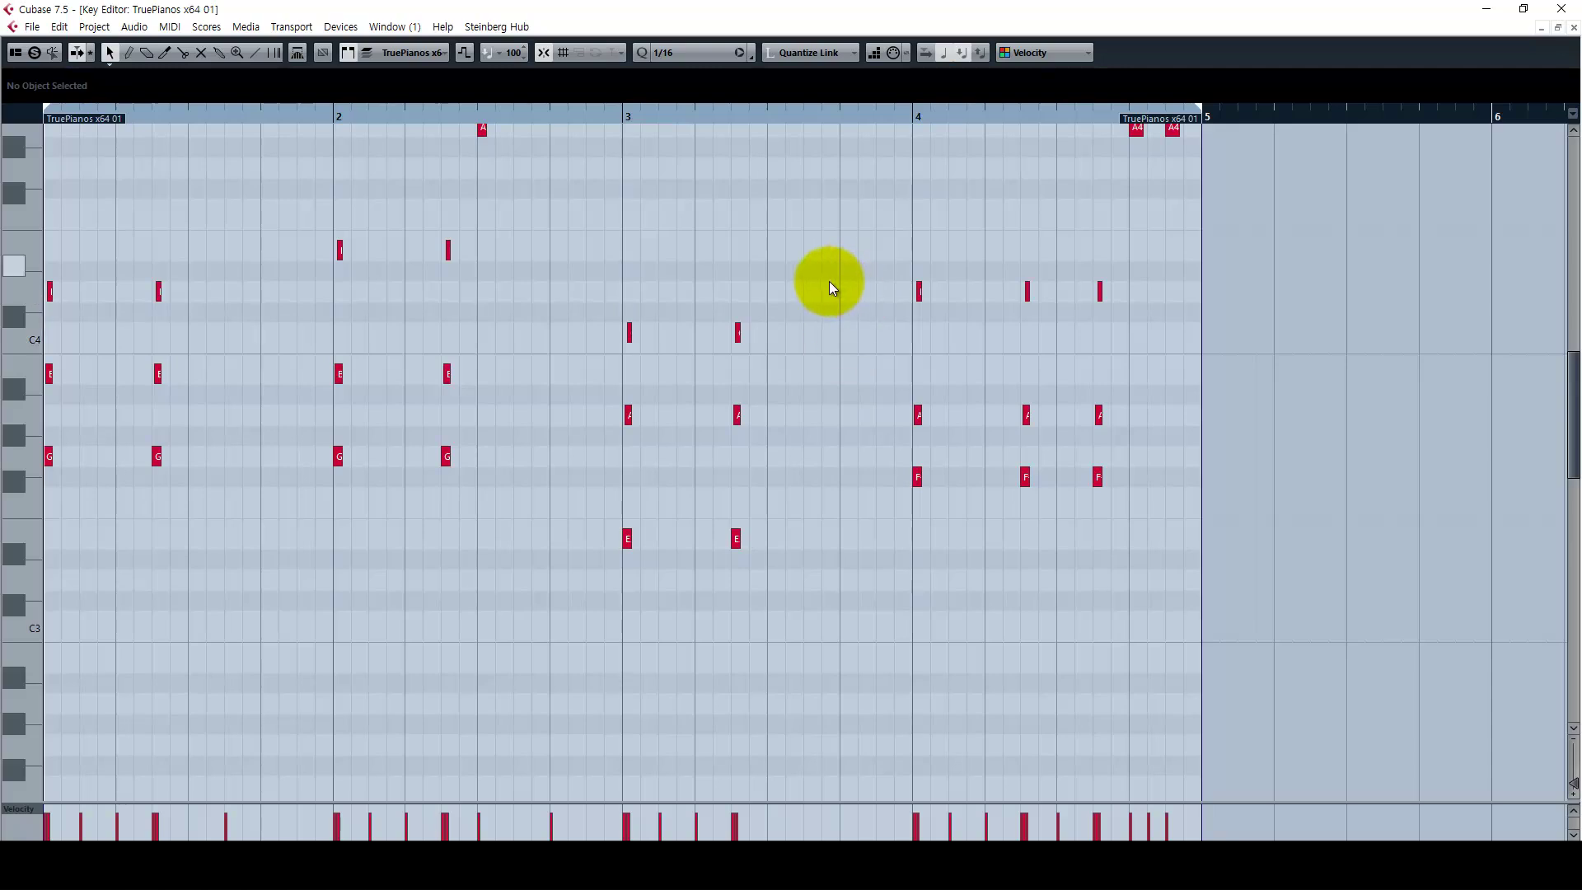
Step: Select all melody notes above the chords in bars 1 to 4 and examine them during playback
scroll(829, 282, up, 3)
key(h)
drag(1451, 447, 80, 221)
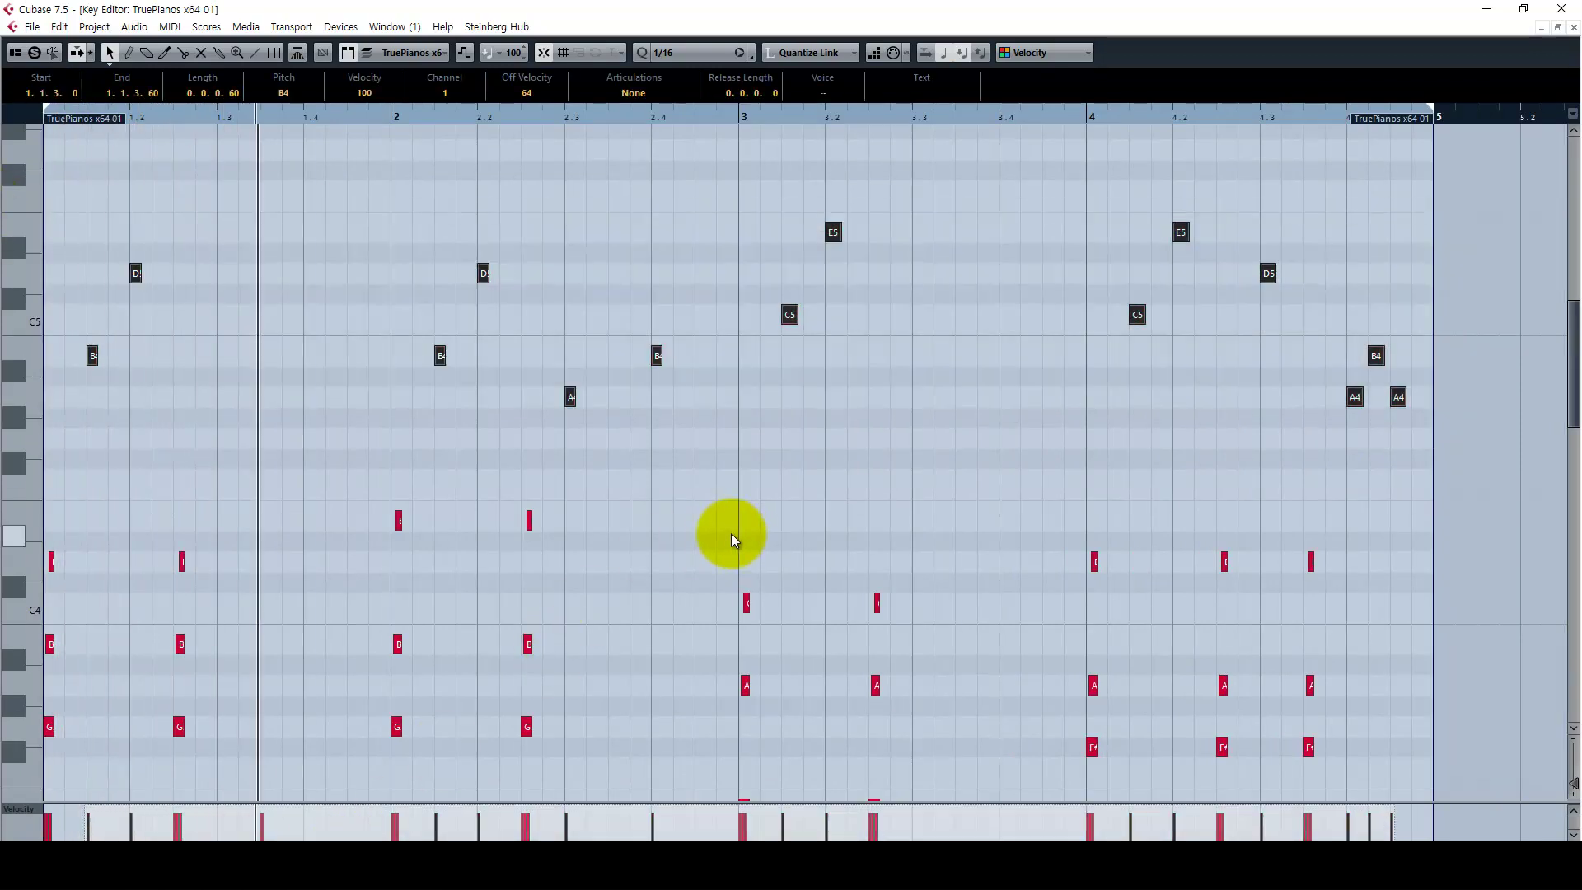
key(h)
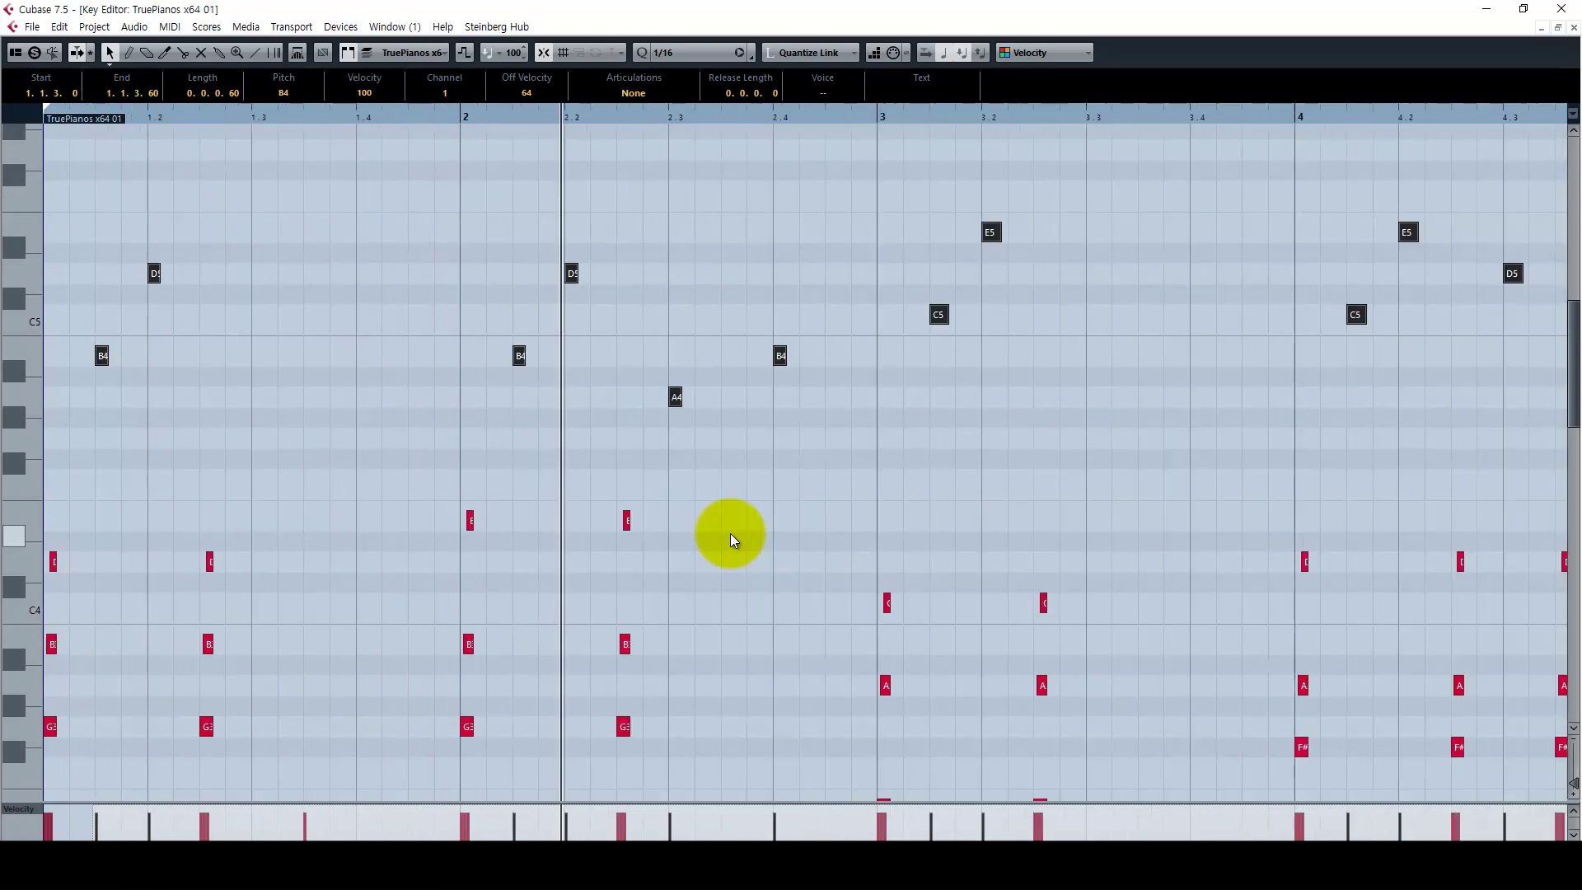
key(h)
key(h)
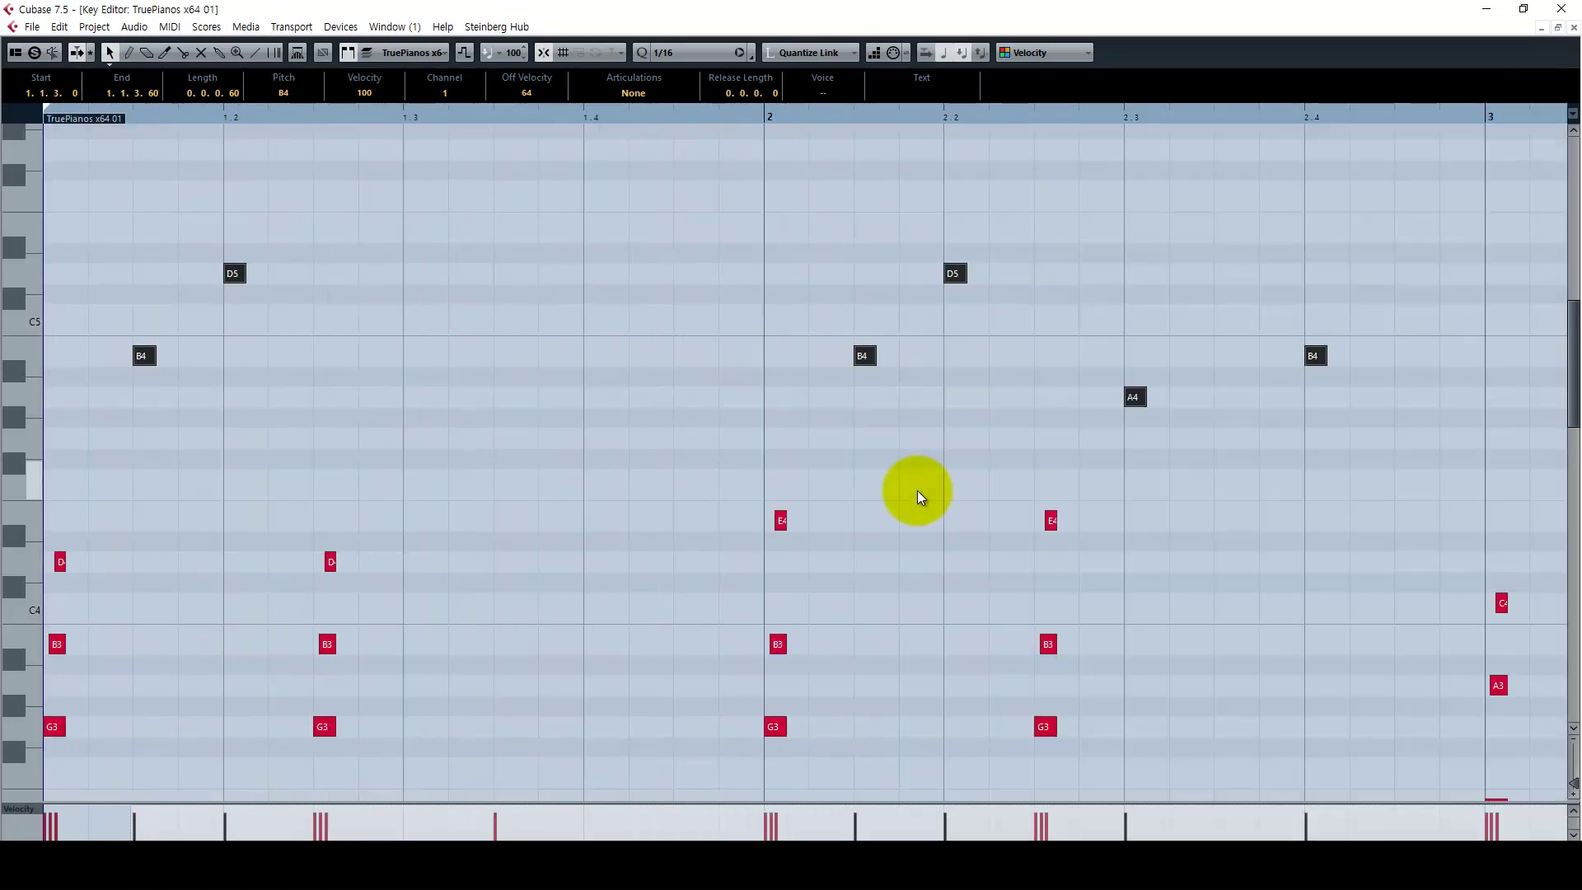
Step: Return from the Key Editor to the project arrangement and select the Marimba 2 track
click(1572, 28)
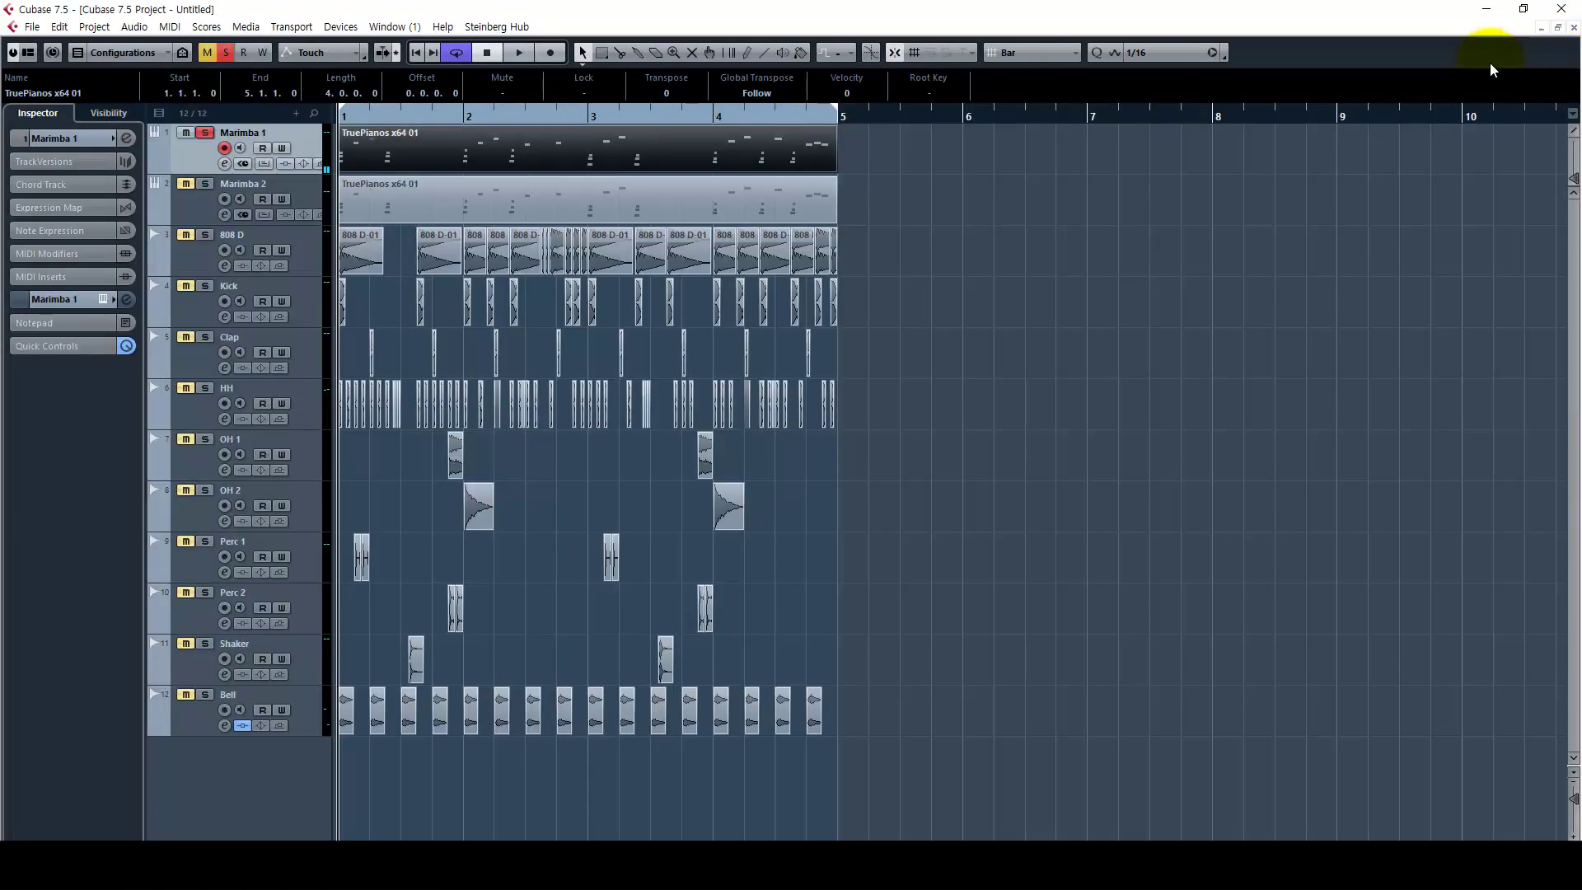
click(197, 214)
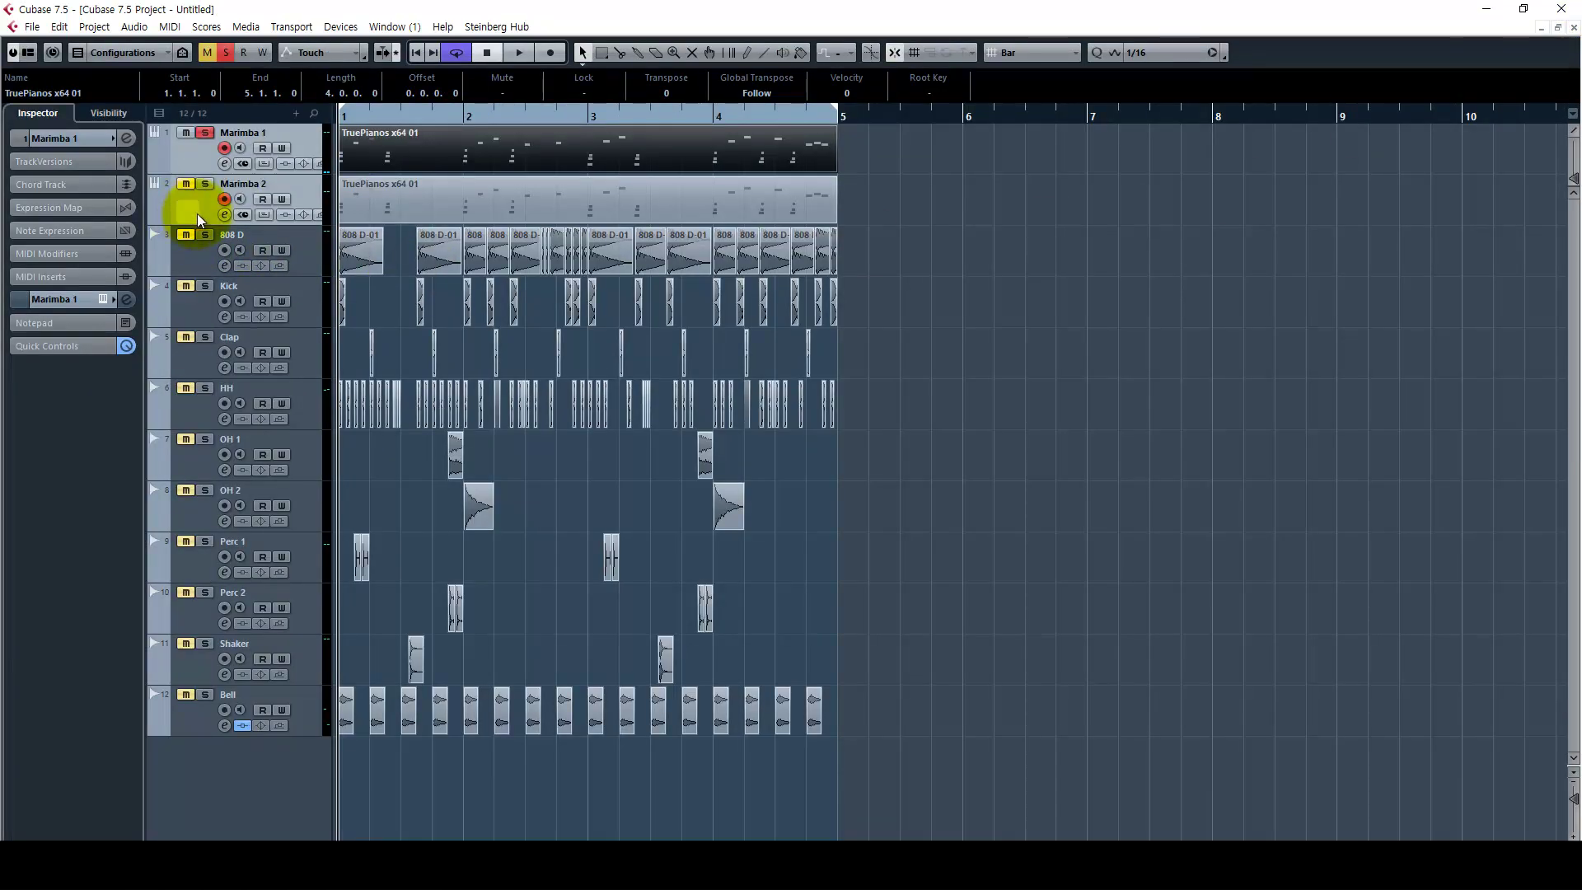
Step: Open the Marimba 2 part in the Key Editor, examine all its notes across four bars, and return to the arrangement
double_click(477, 216)
key(g)
key(space)
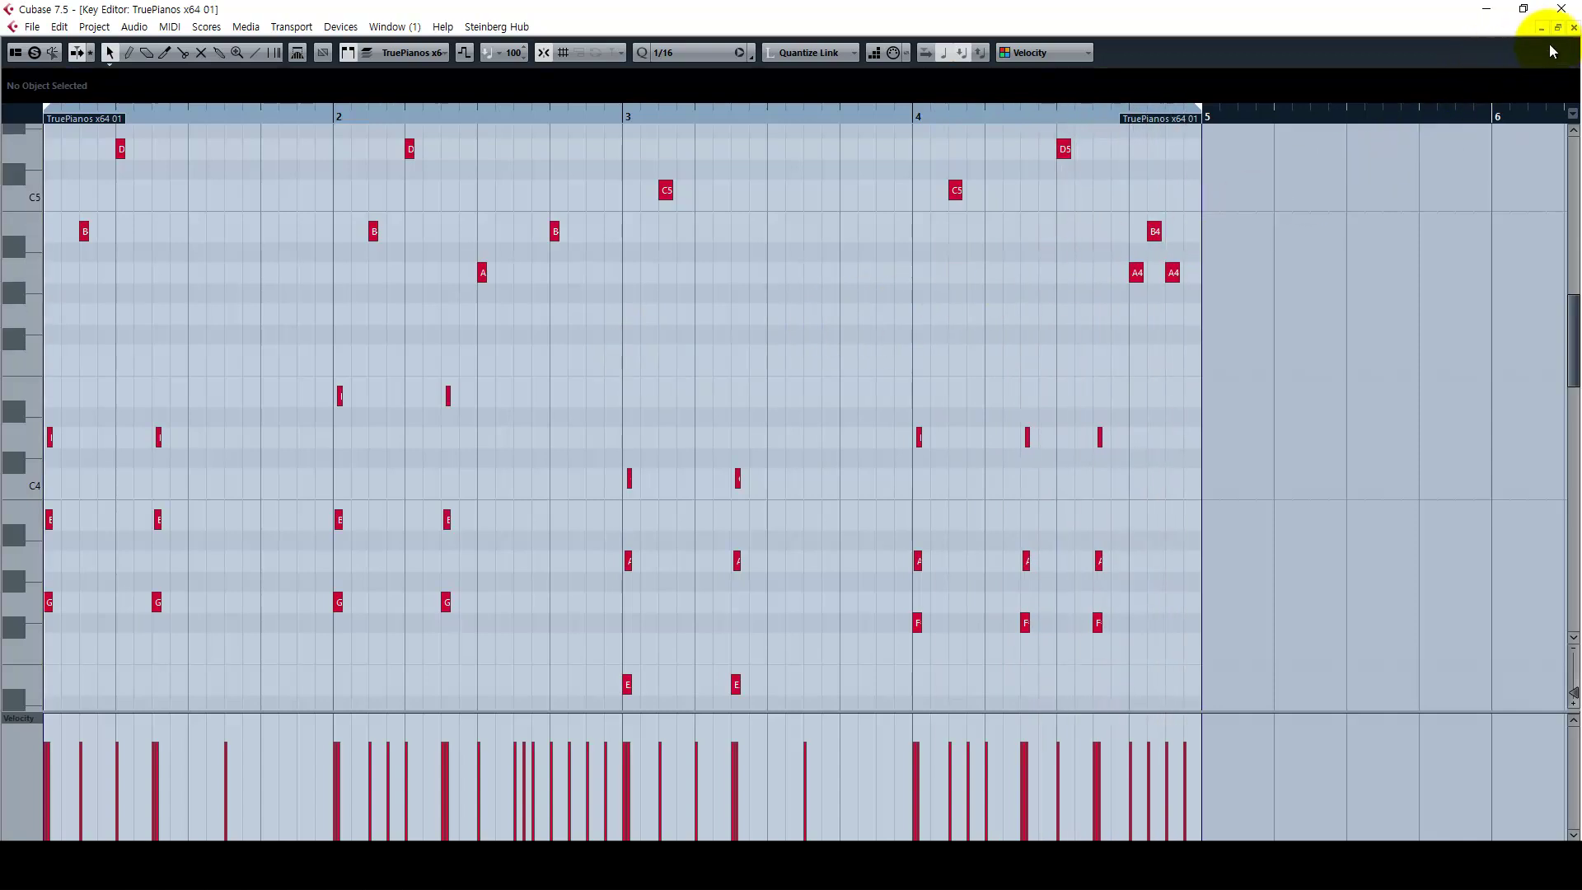
click(1572, 29)
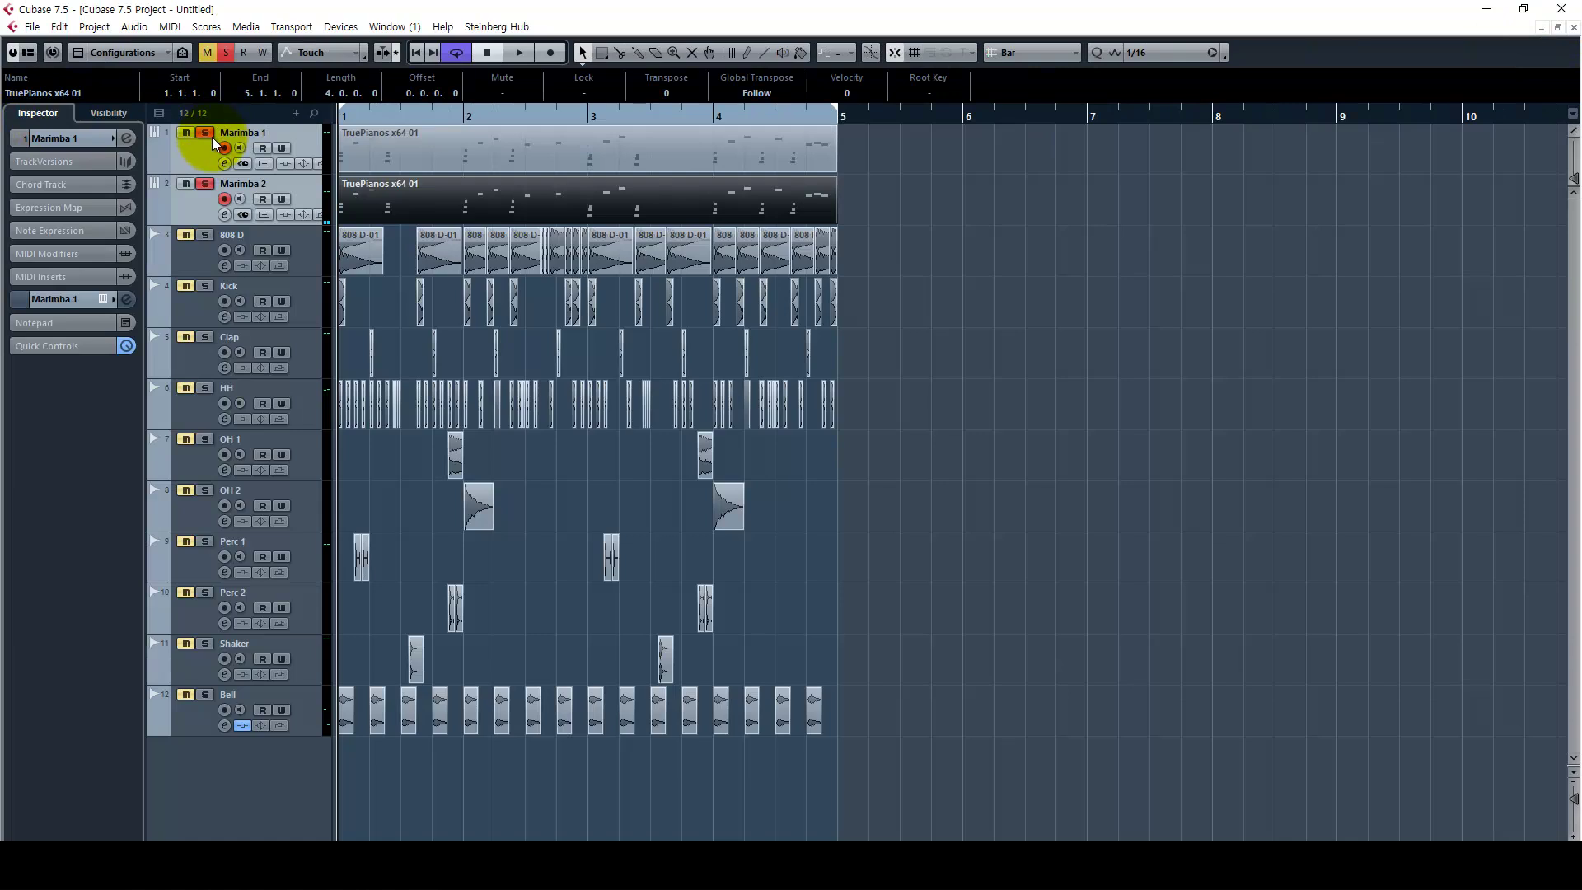
Step: Play both marimba tracks together, take Marimba 2 out of solo to compare, and stop playback
key(space)
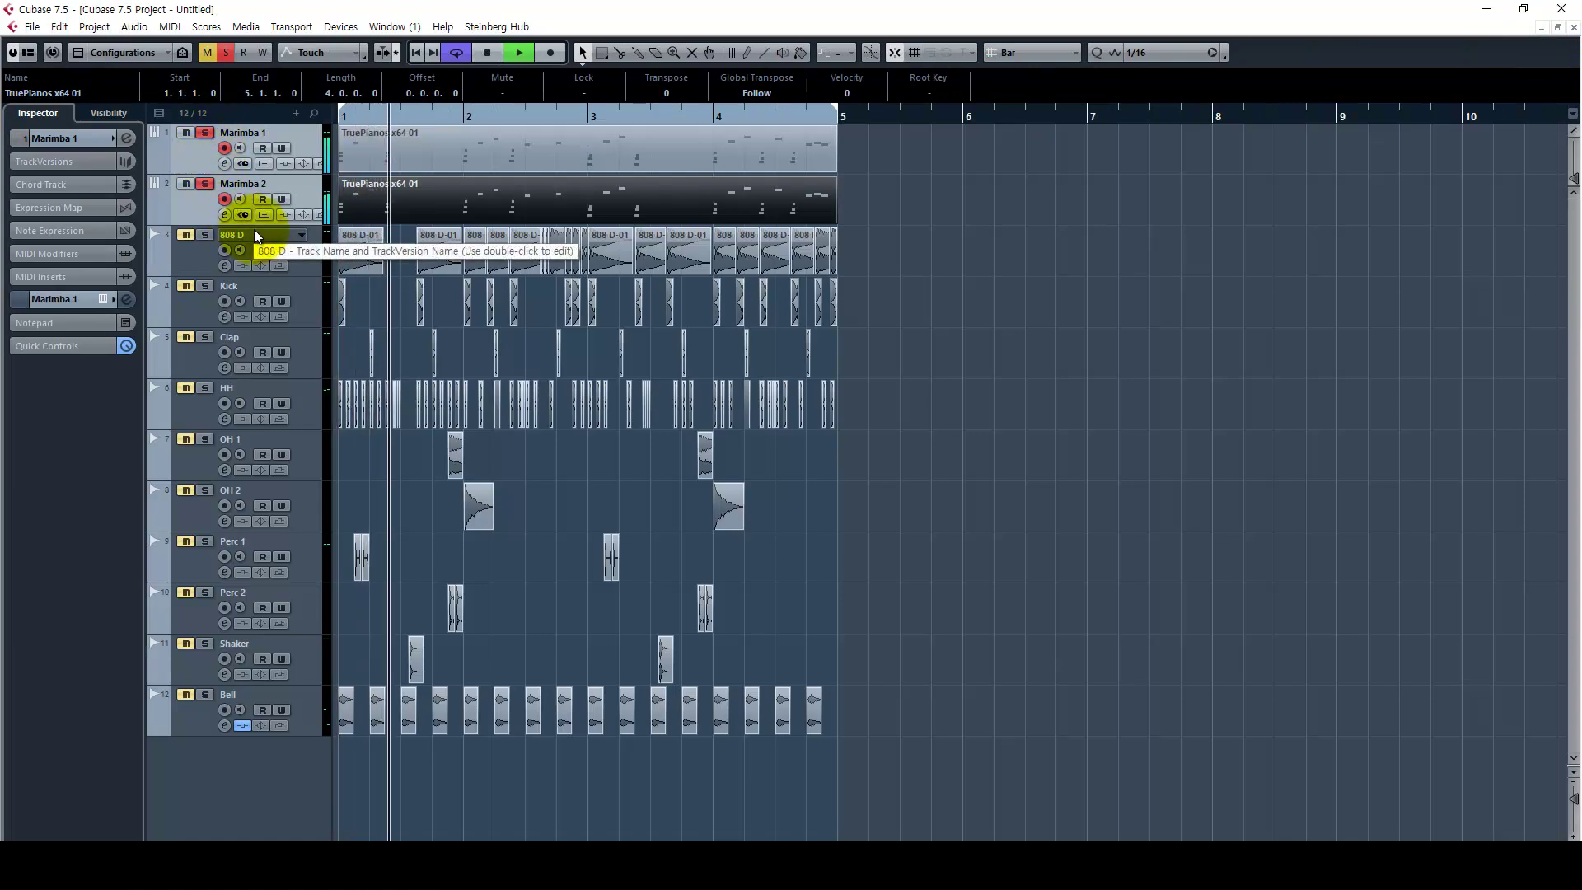
click(967, 284)
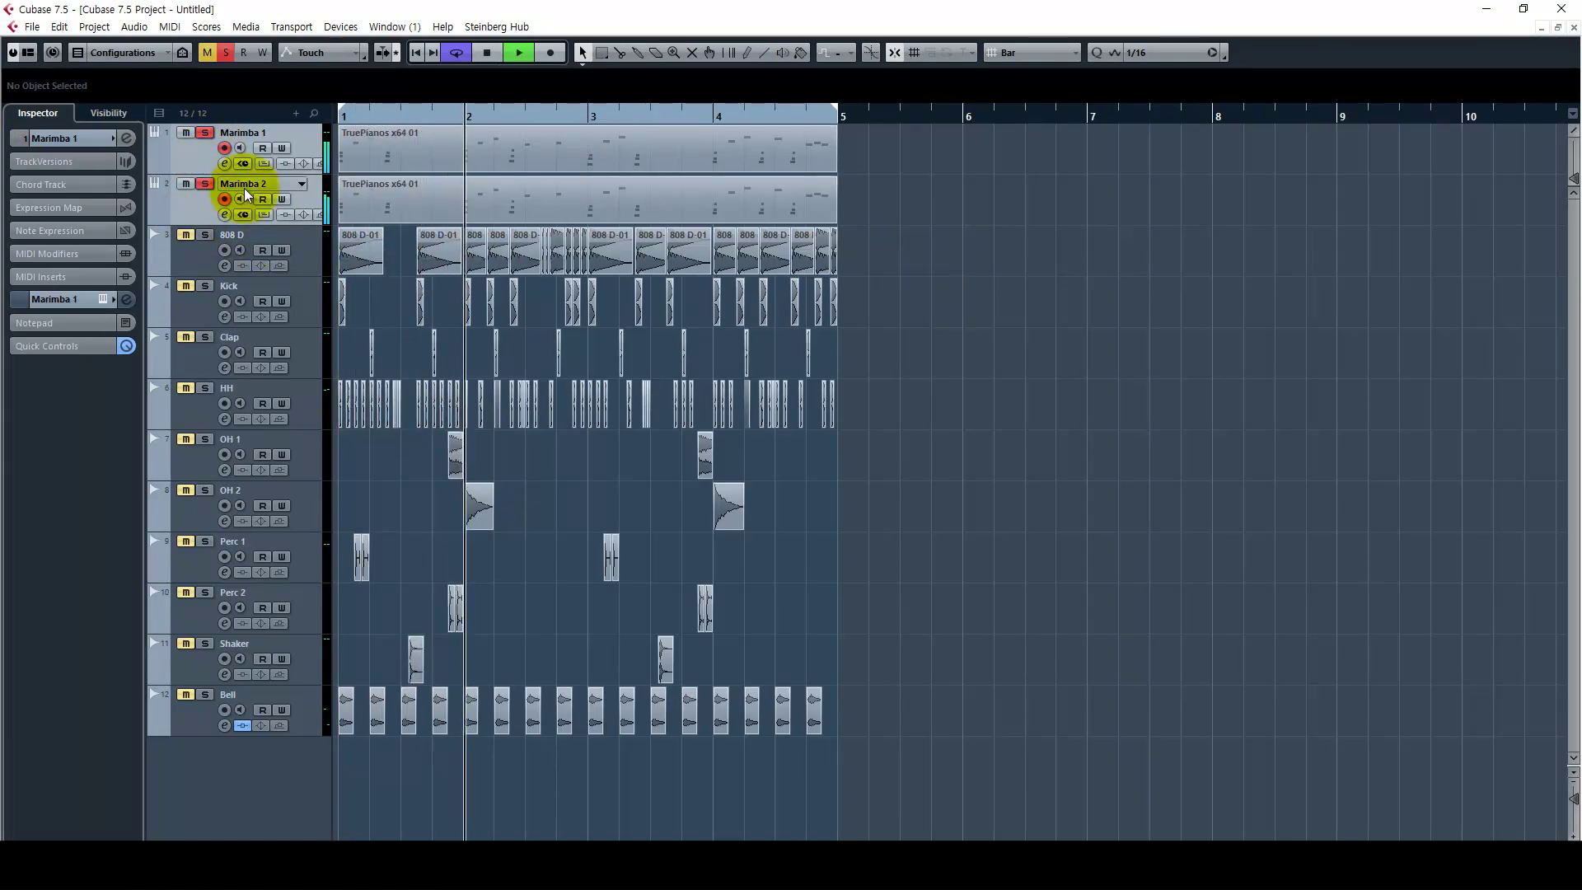
click(953, 241)
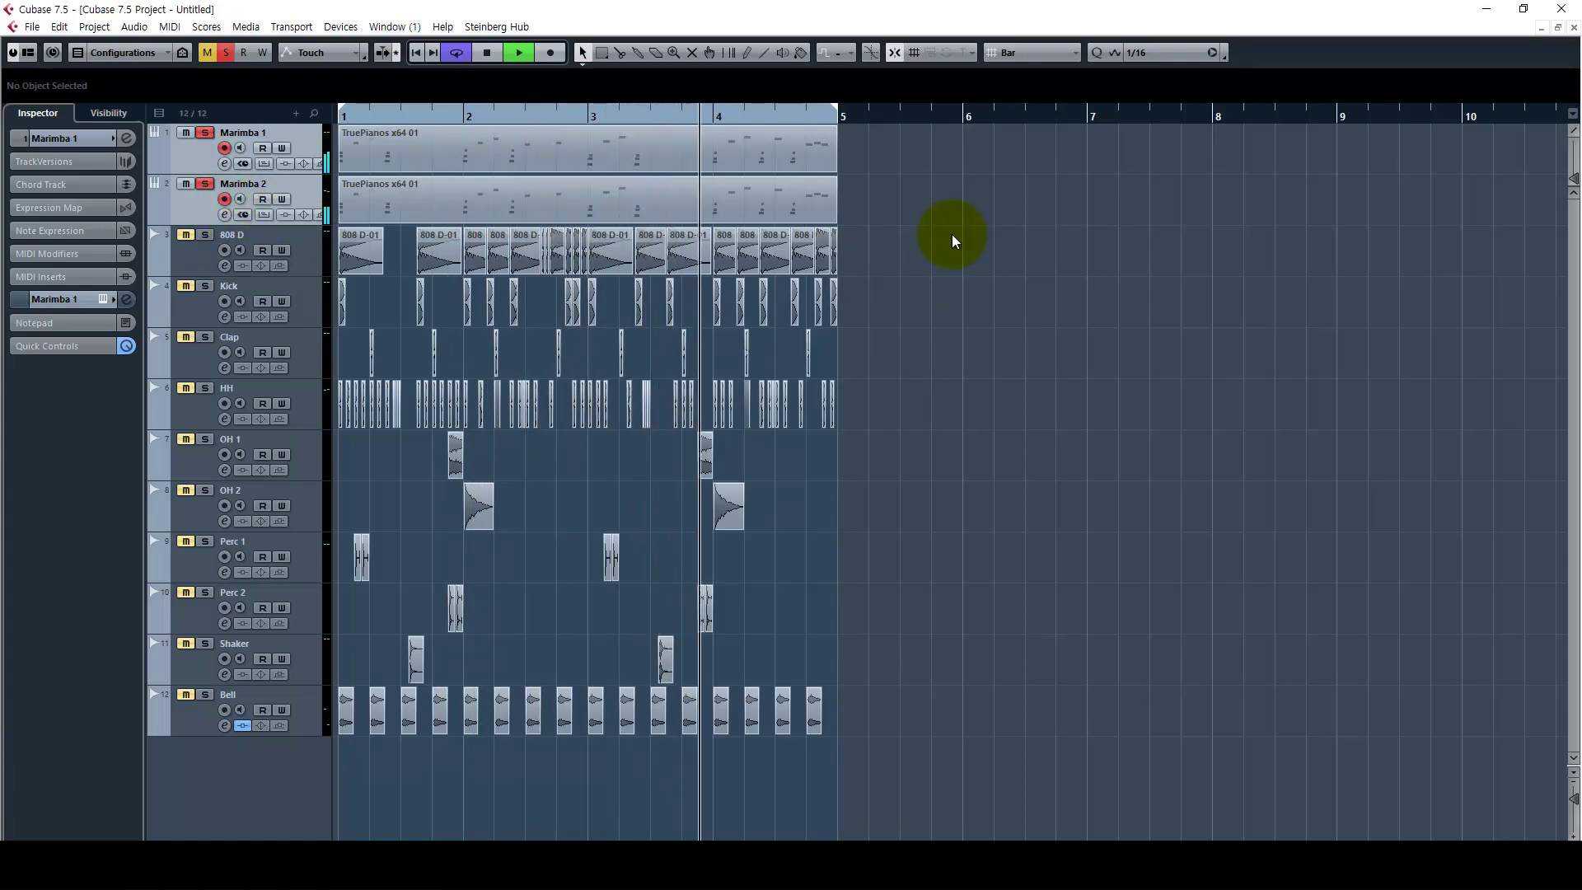
click(205, 185)
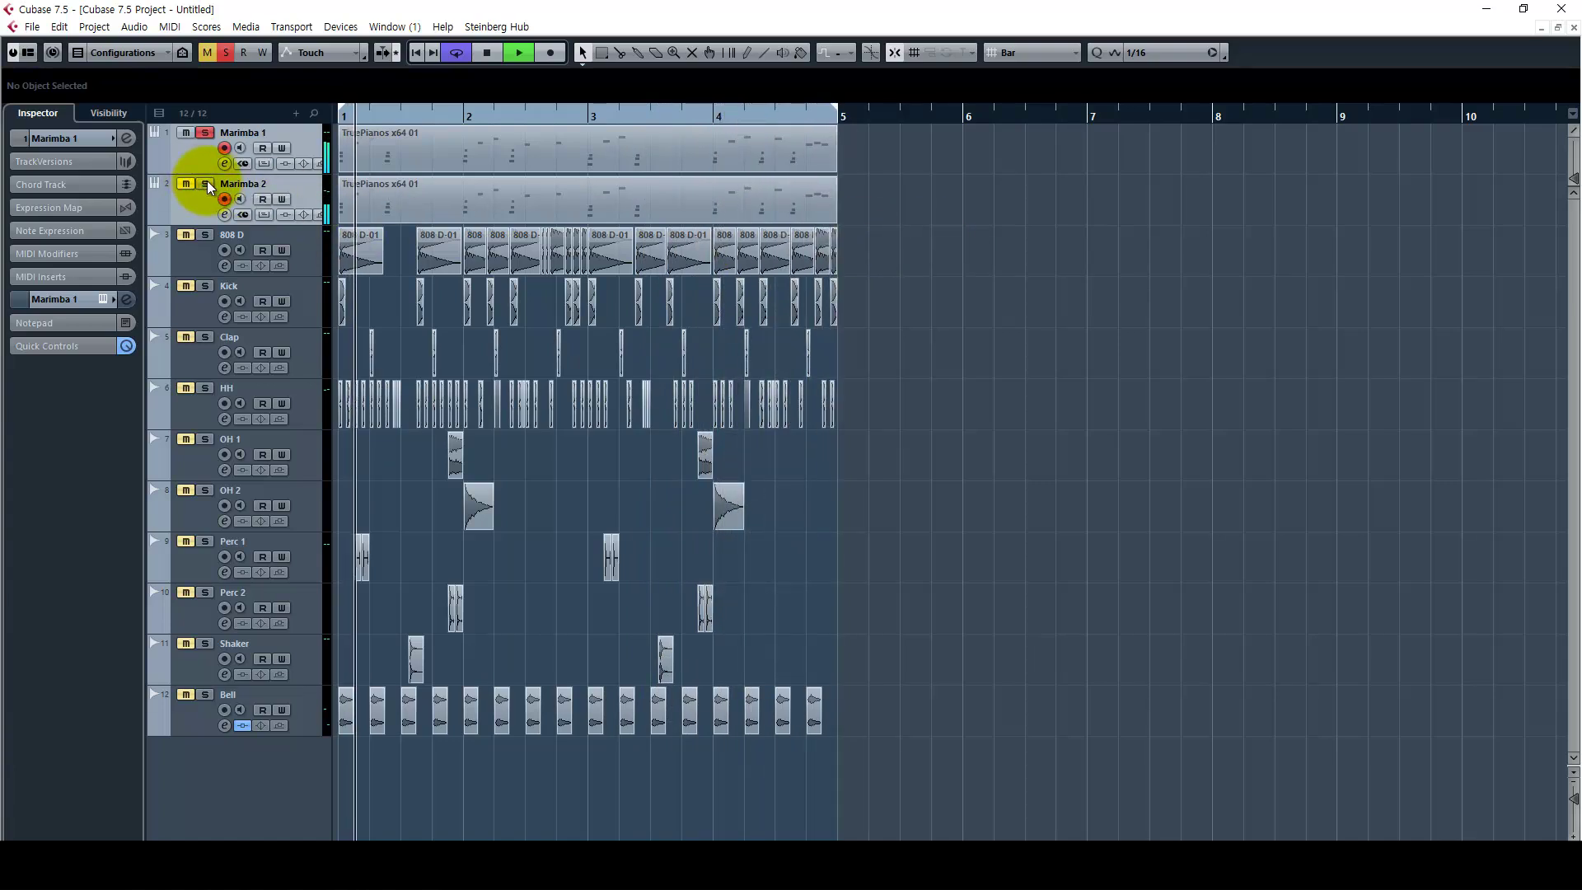
key(space)
Step: Solo Marimba 2 again, set its MixConsole fader to about -10.9 dB and check the balance in playback
click(205, 184)
key(F3)
mouse_move(574, 605)
mouse_down()
mouse_move(577, 694)
mouse_move(580, 619)
mouse_up()
key(space)
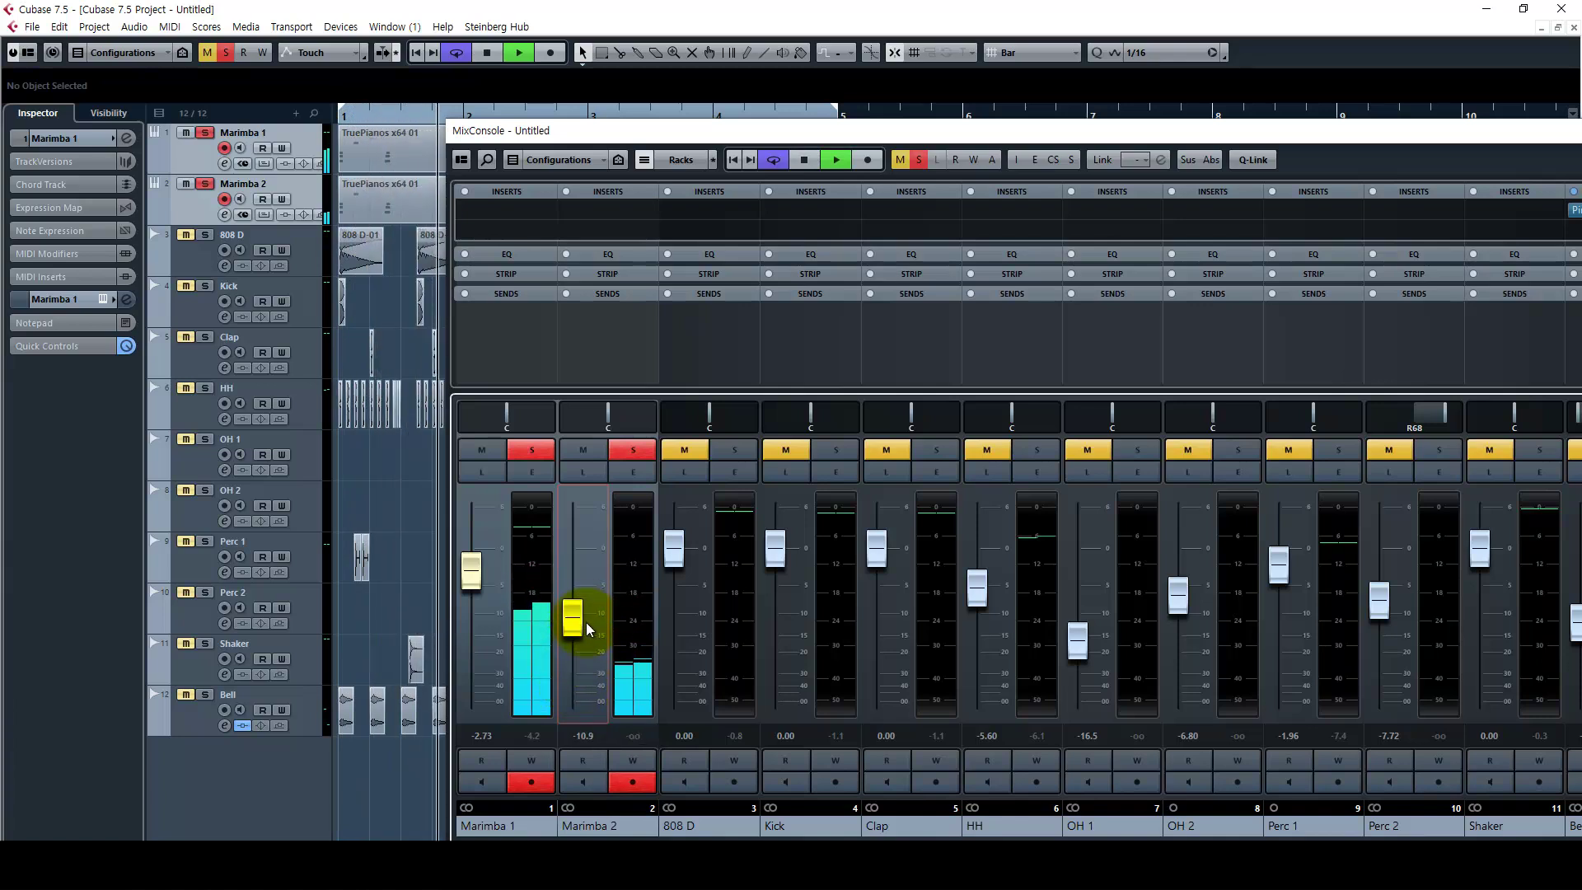
key(F3)
key(space)
Step: Select and solo the 808 D track, collapse its Inserts section and enlarge the track height to show the waveforms
click(225, 235)
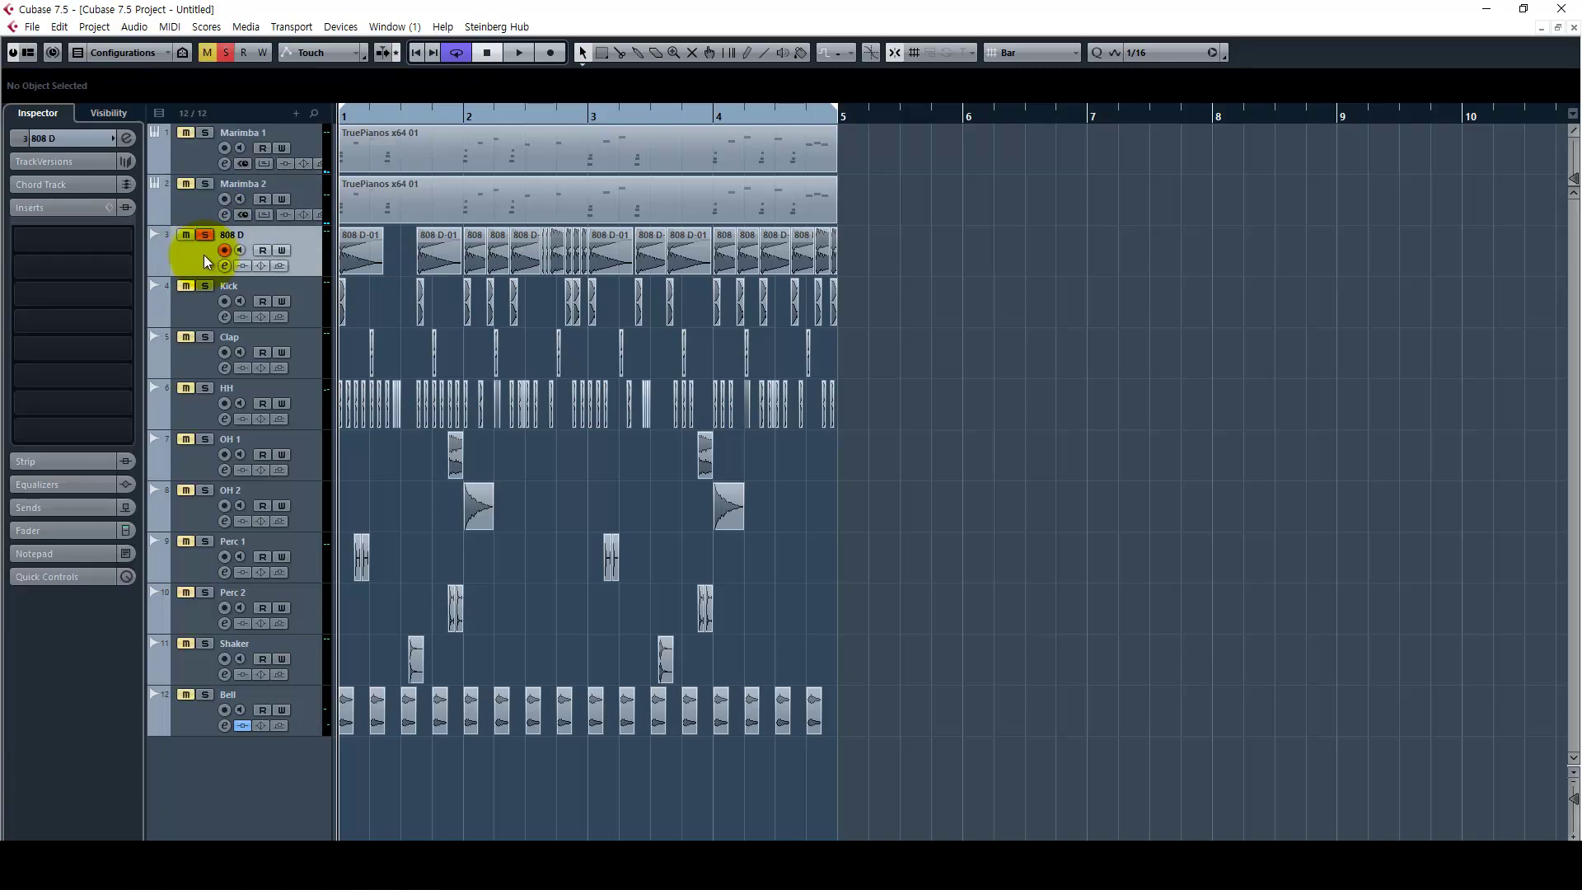
click(68, 207)
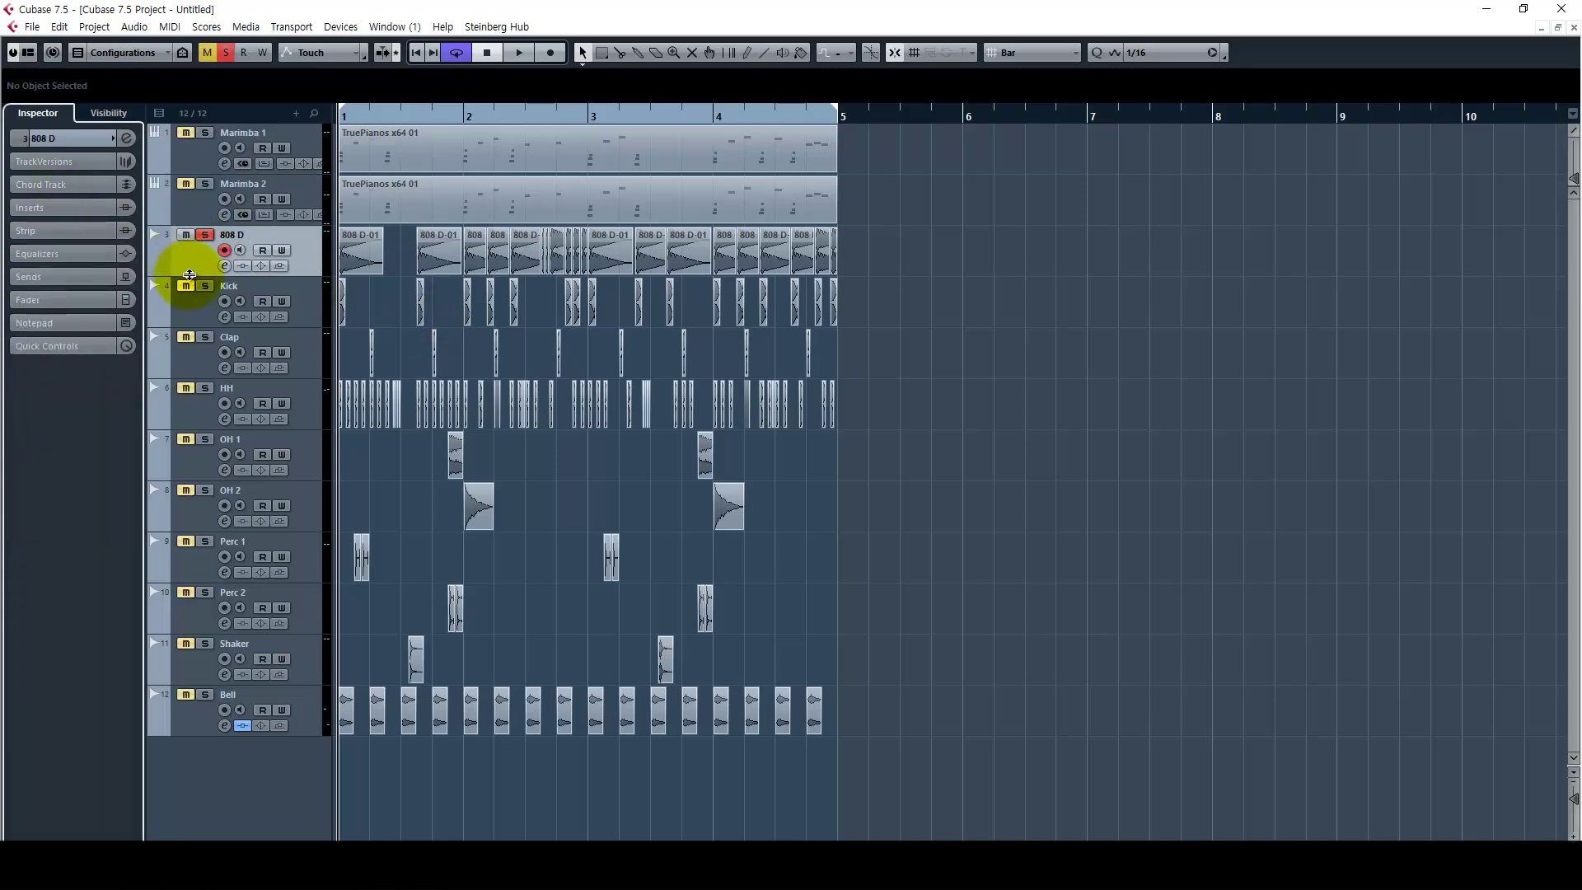
drag(185, 272, 328, 394)
Step: Switch to the Notepad memo, highlight the chords of the G - Em - Am - D progression, and return to Cubase
click(224, 859)
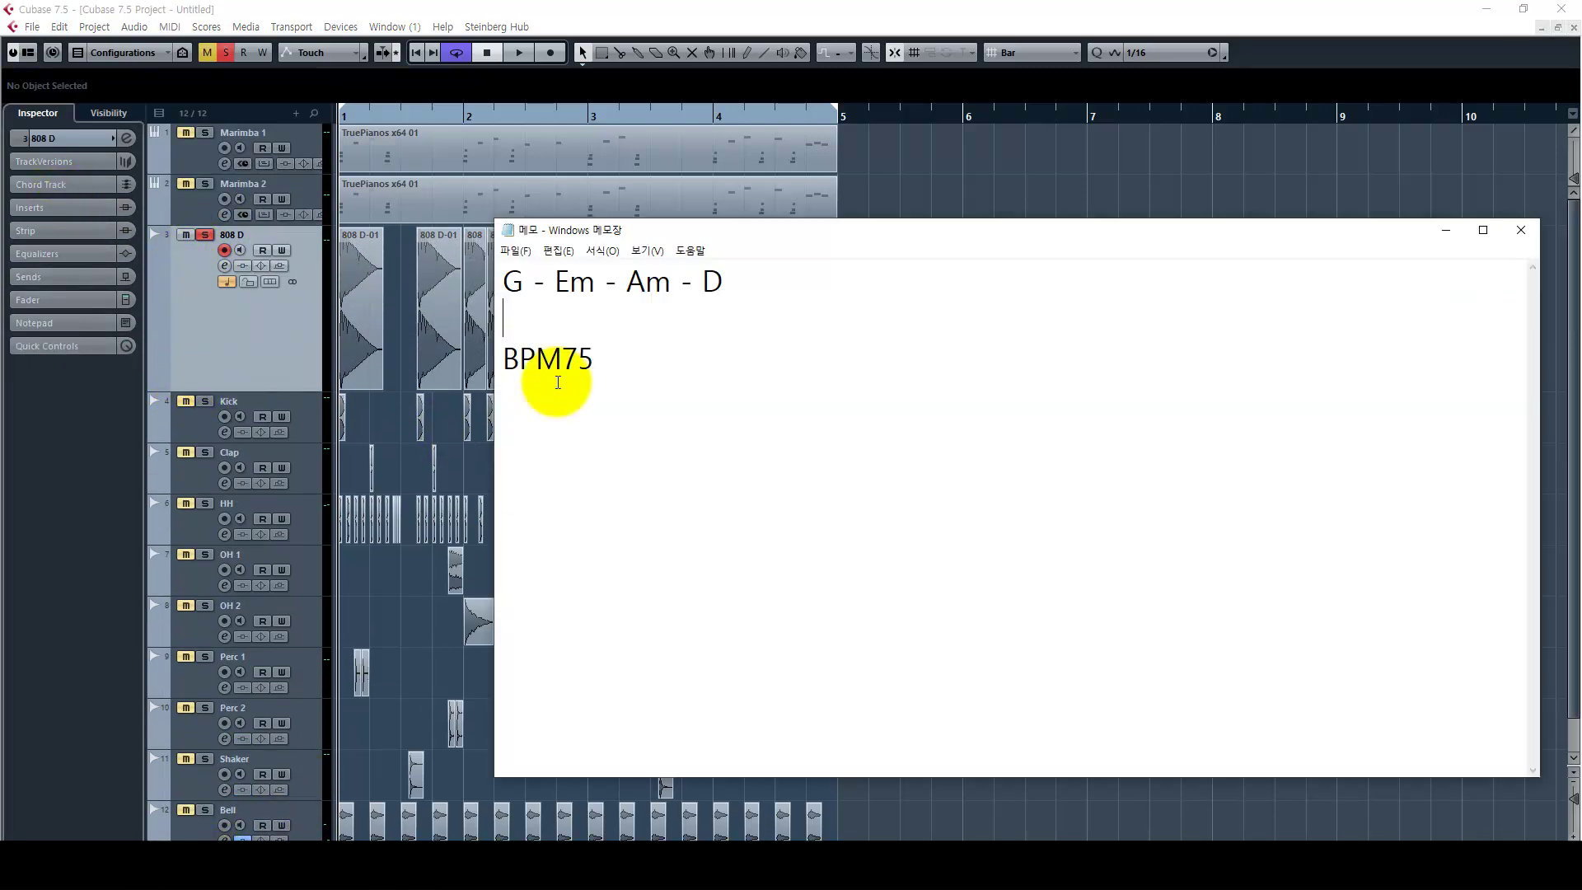
drag(504, 288, 525, 290)
click(570, 290)
double_click(645, 282)
double_click(713, 282)
drag(828, 282, 466, 283)
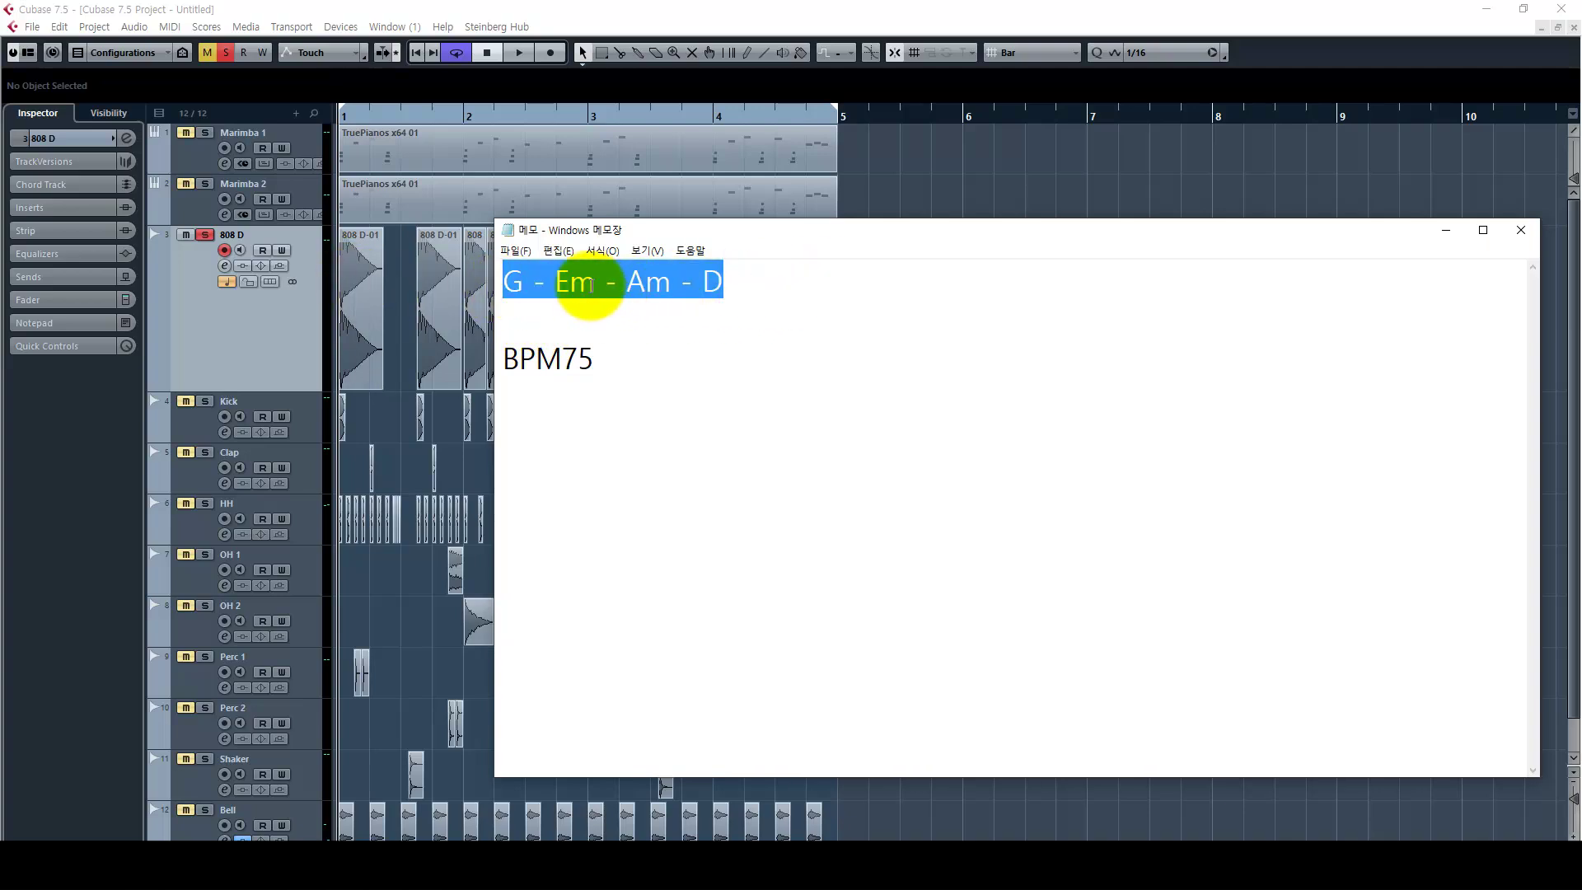
double_click(525, 283)
click(568, 282)
click(1007, 189)
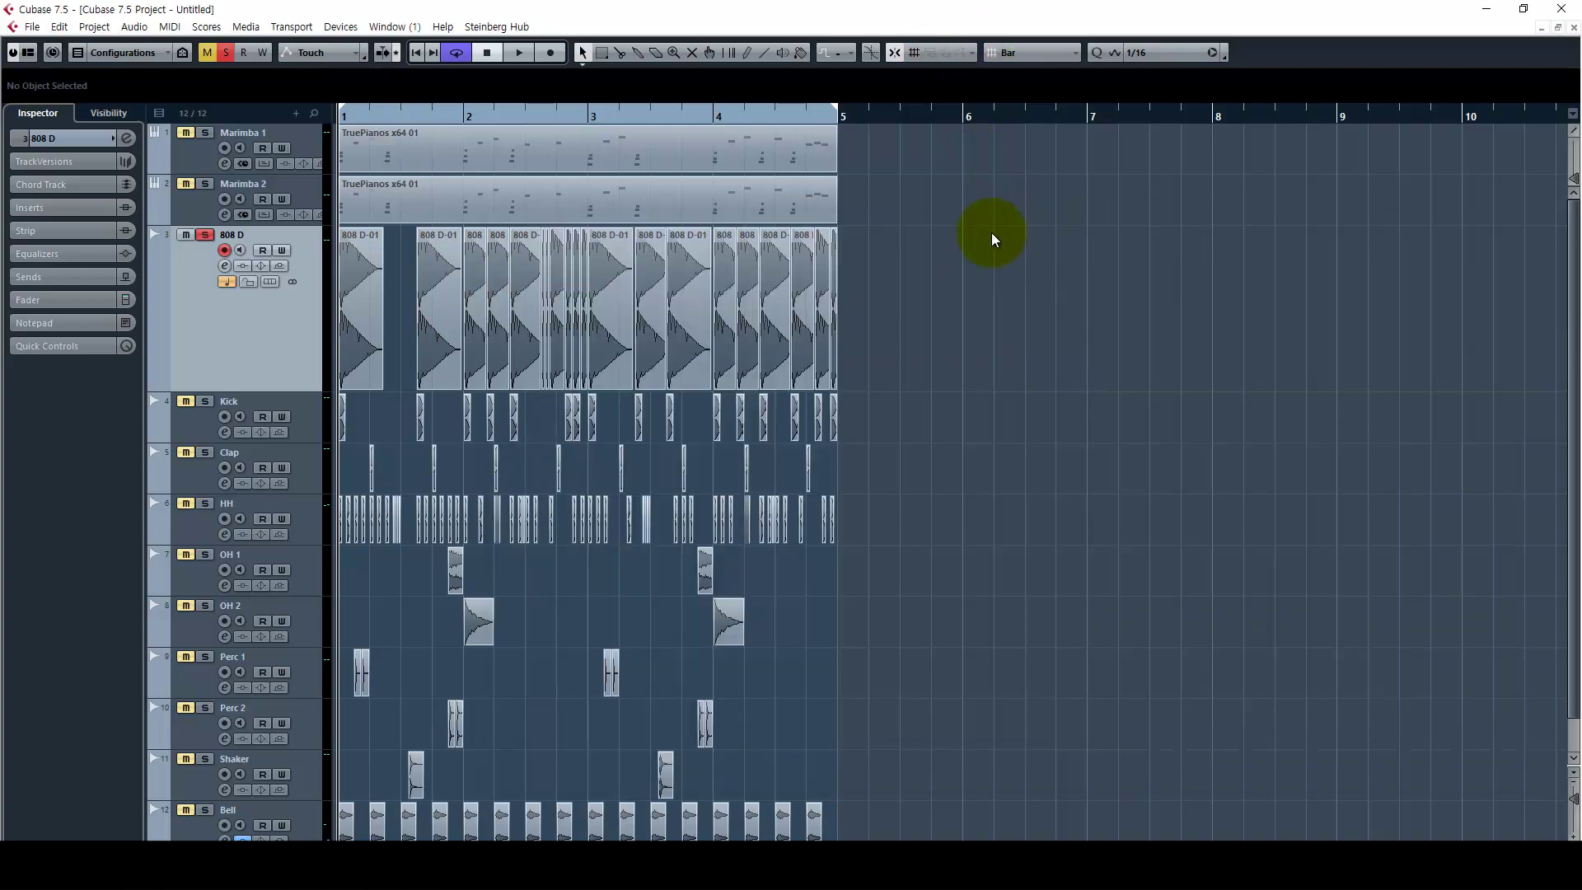
Step: Examine the first 808 D event in bar 1 up close and relate it to the G chord in the Notepad memo
click(366, 306)
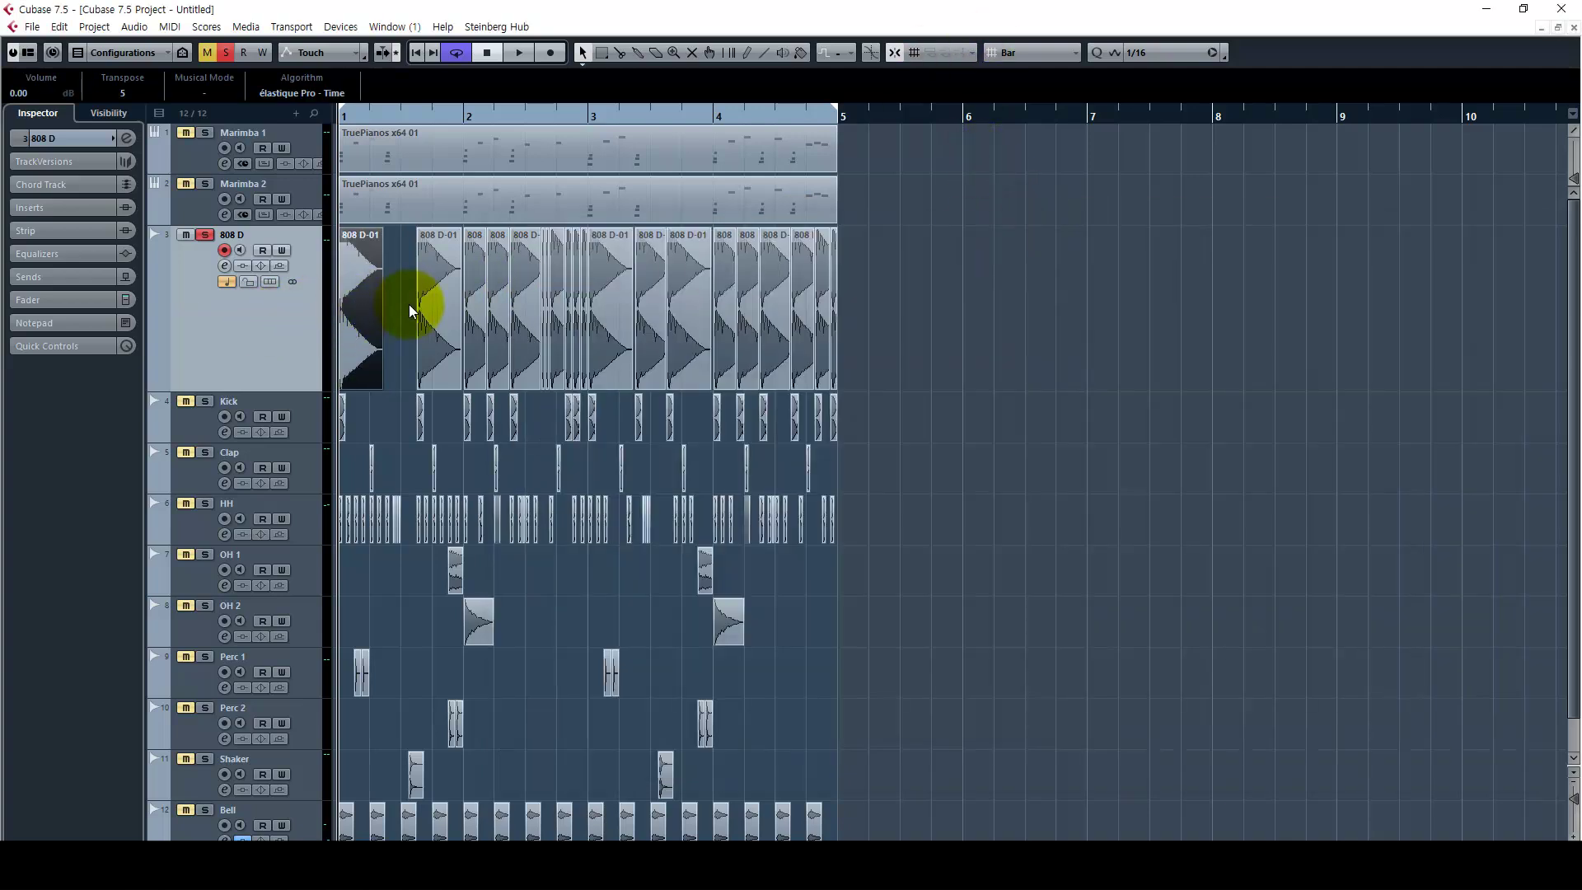
key(h)
key(h)
key(h)
key(h)
key(h)
key(alt+Tab)
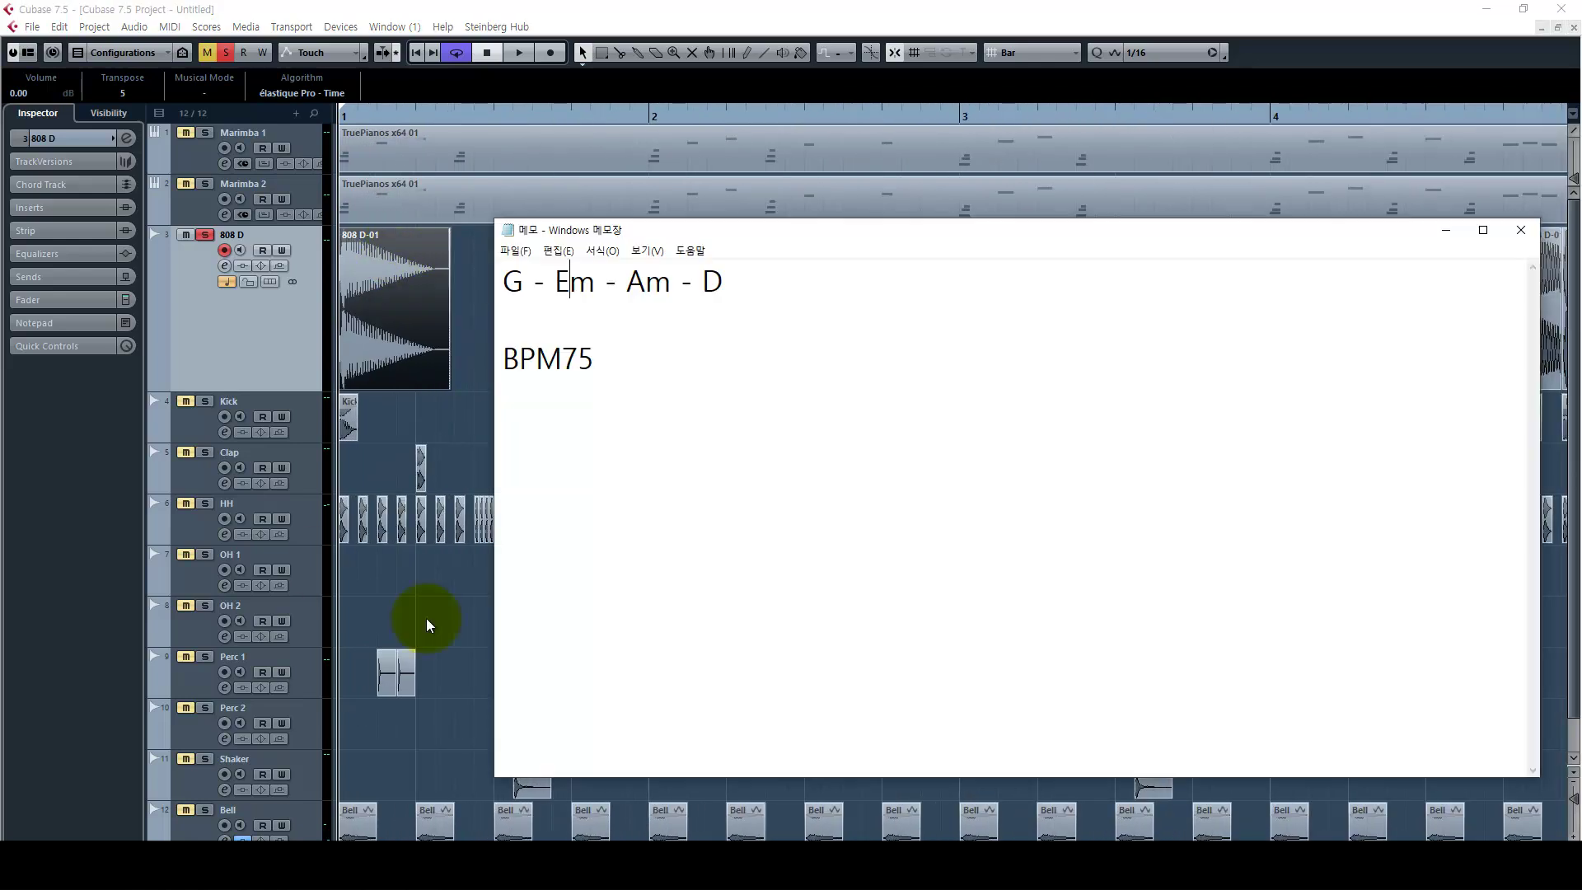
drag(529, 283, 499, 282)
click(461, 362)
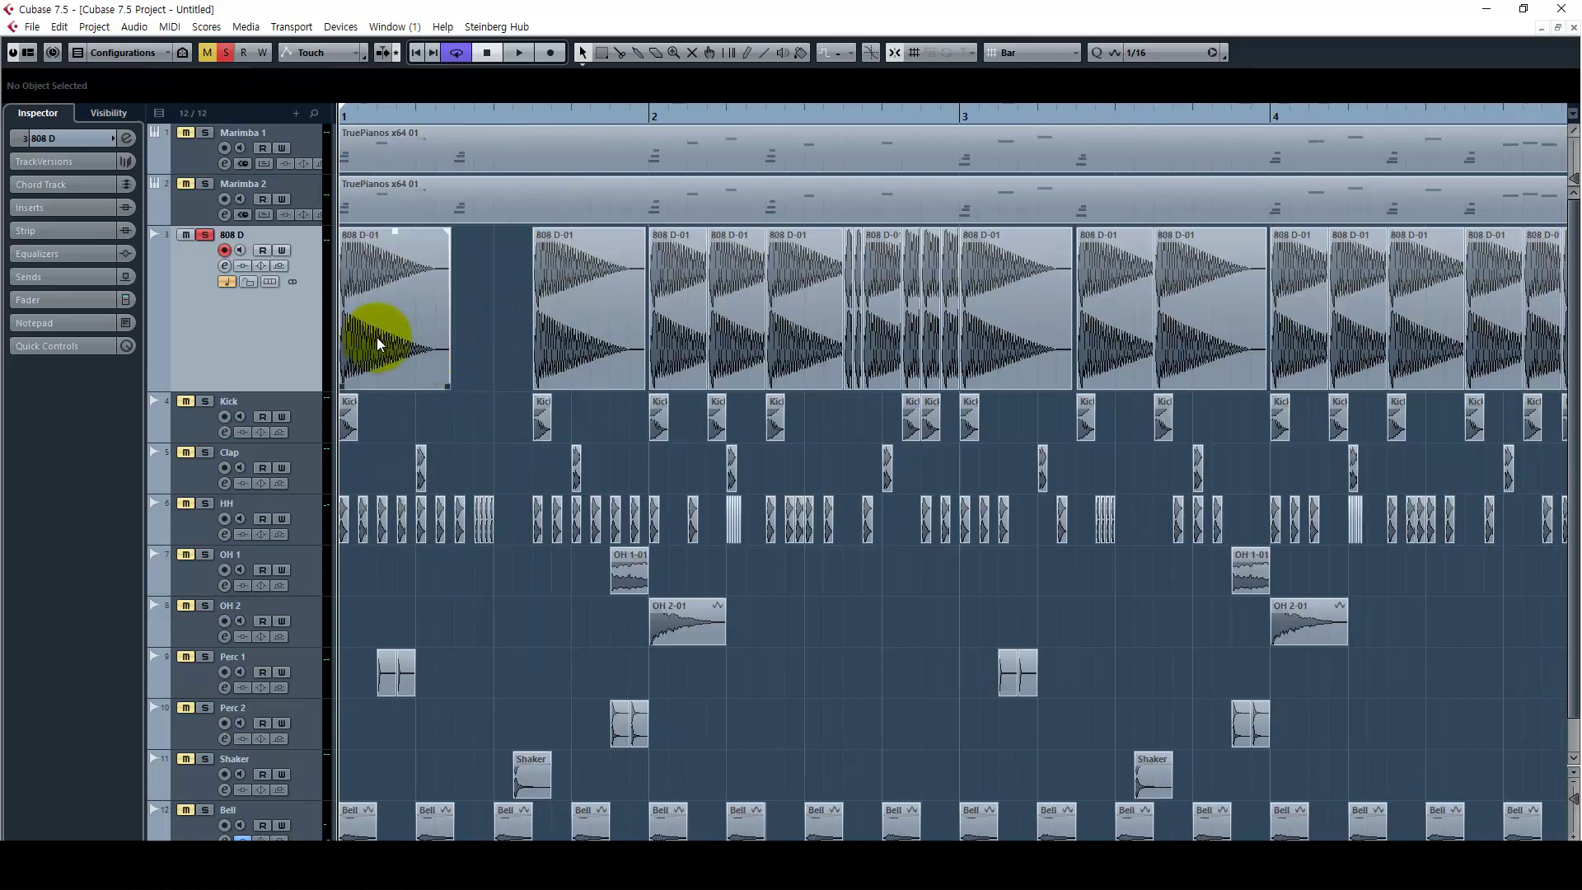
Step: Check the Transpose values of the two 808 D events in bar 1 and clear the selection
click(374, 342)
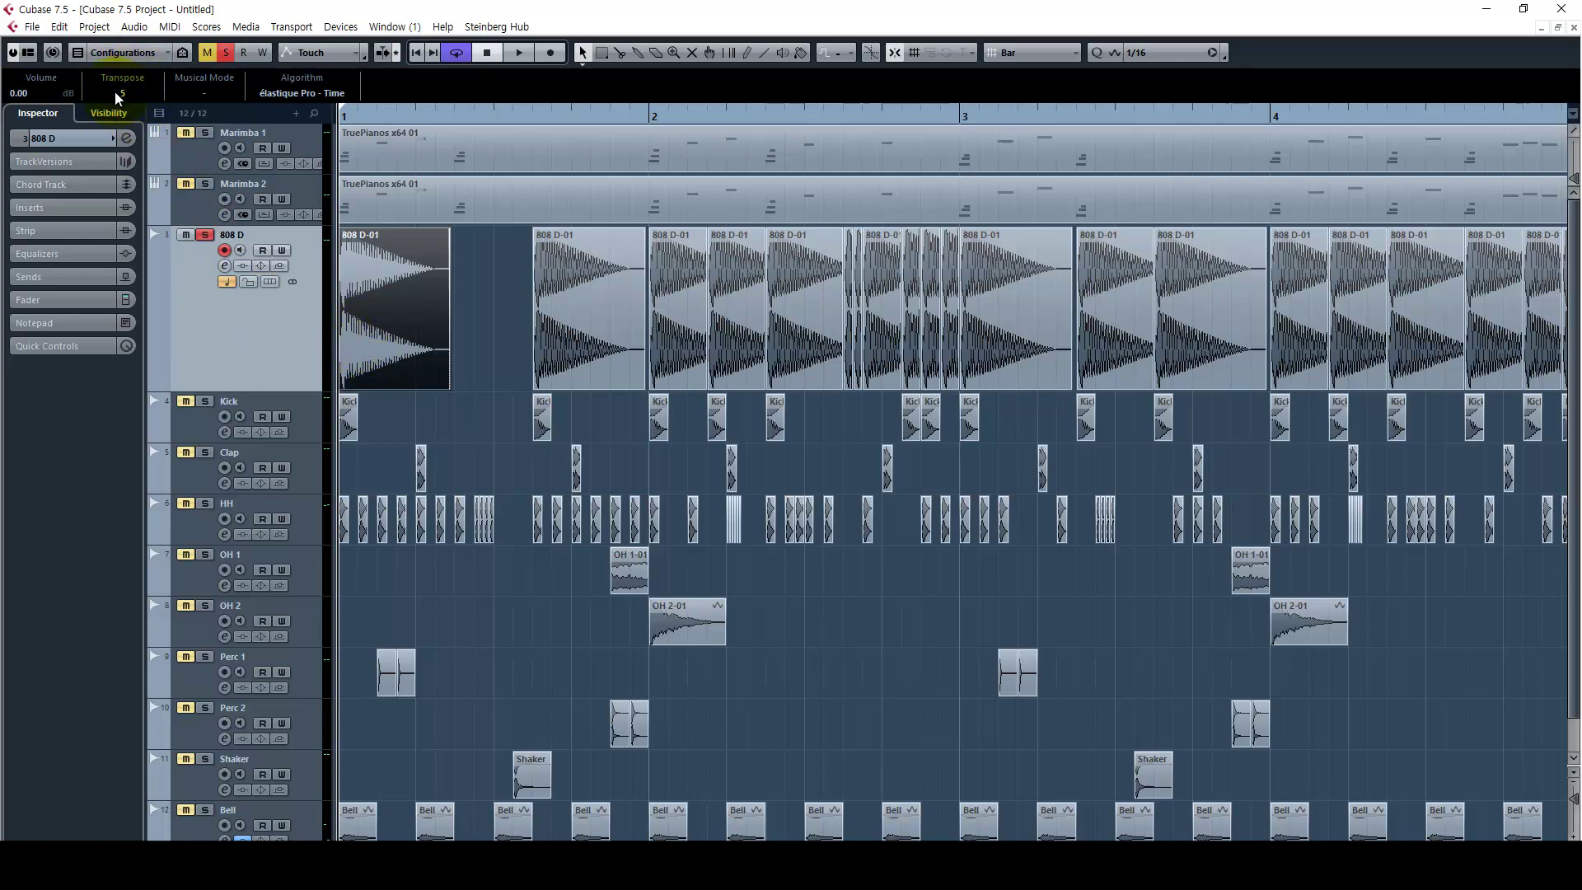
click(590, 299)
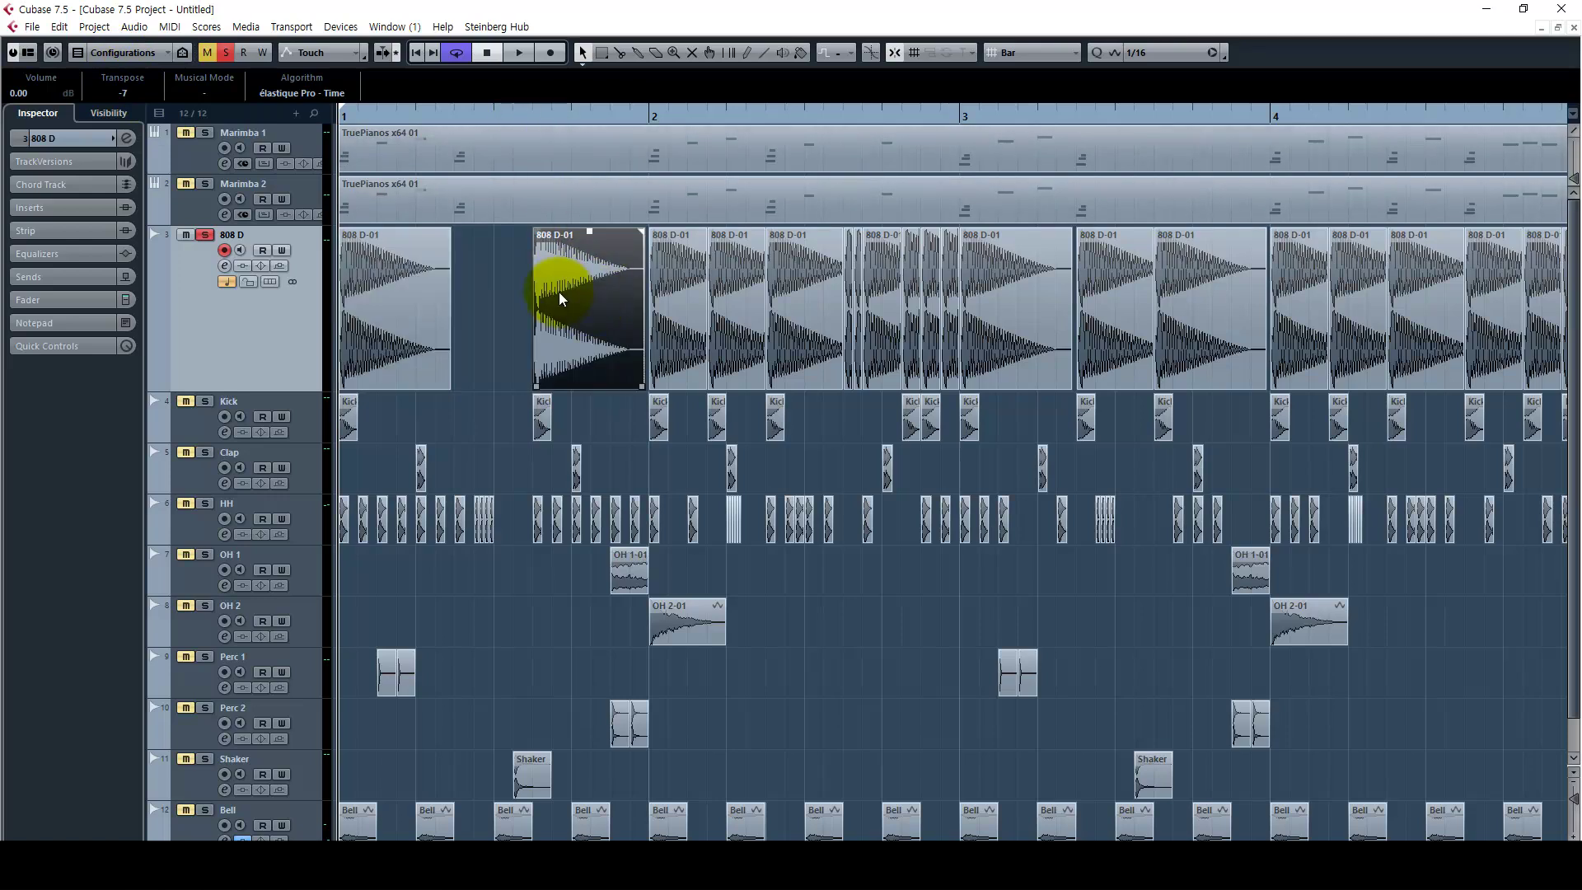
key(g)
click(453, 270)
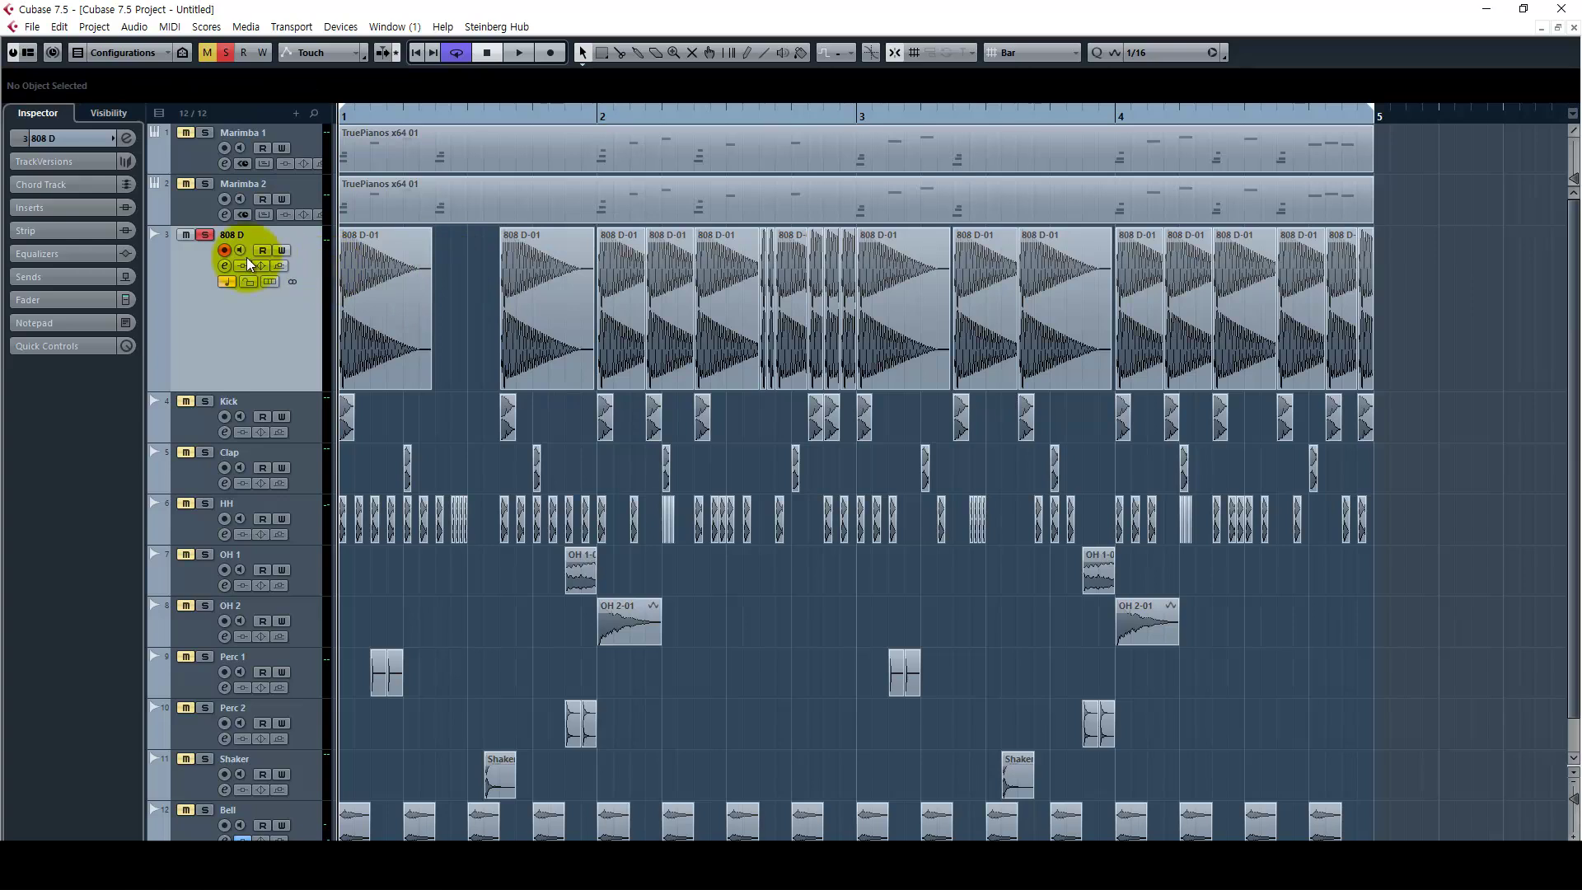
Step: Solo Marimba 1 instead of 808 D and open the Marimba 2 part in the Key Editor
click(200, 208)
click(200, 249)
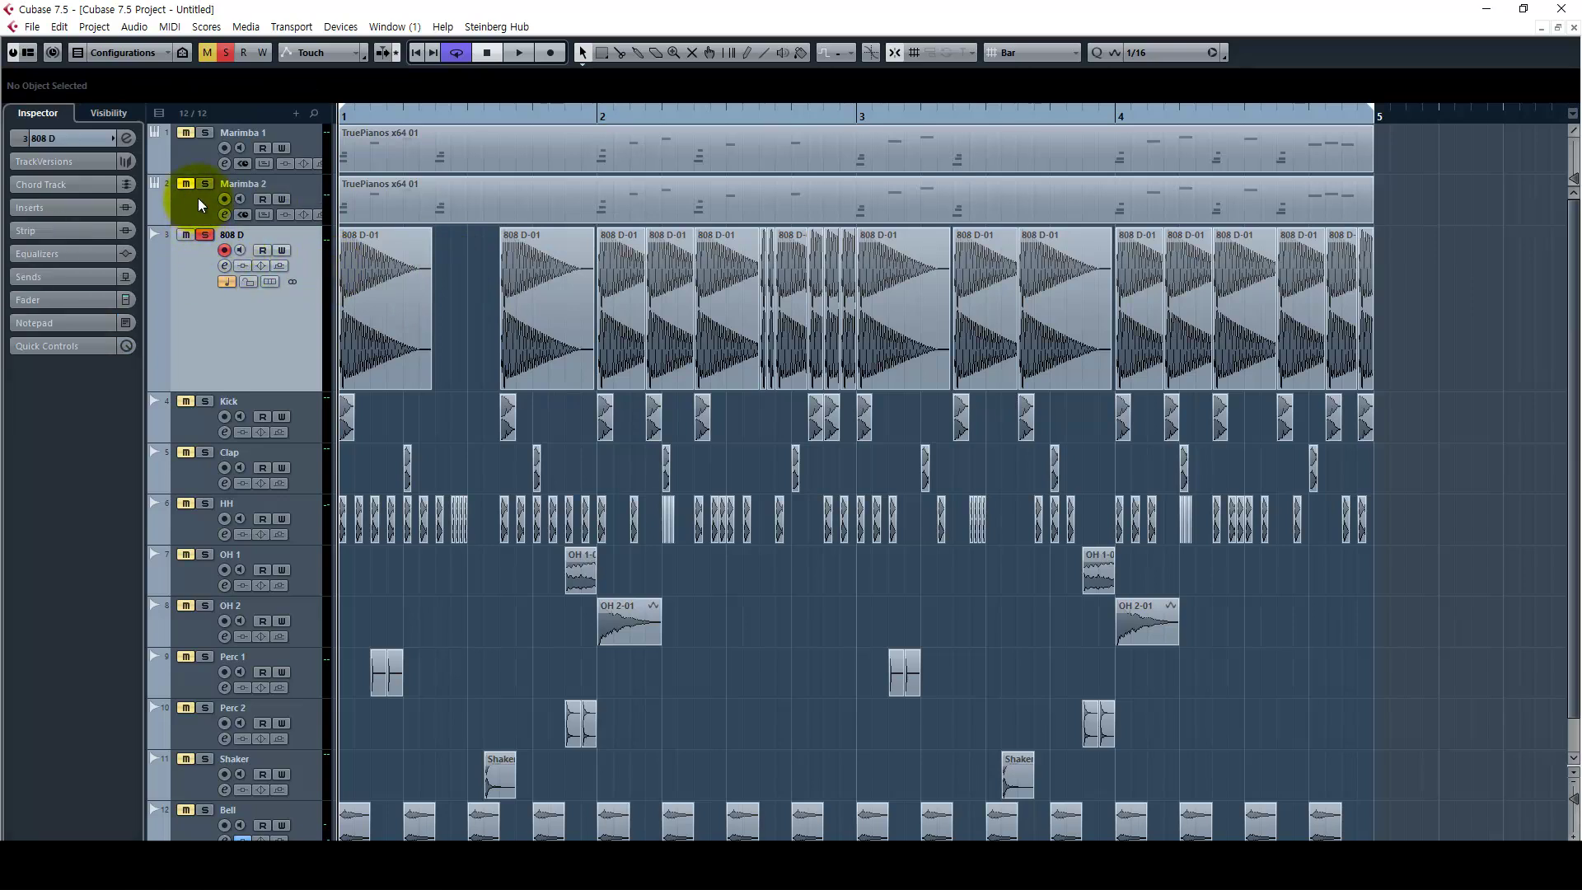
click(209, 238)
click(203, 148)
click(204, 132)
double_click(357, 183)
Step: Shrink the velocity lane to enlarge the note display and select the G1 and G0 bass notes in bar 1
scroll(363, 214, down, 5)
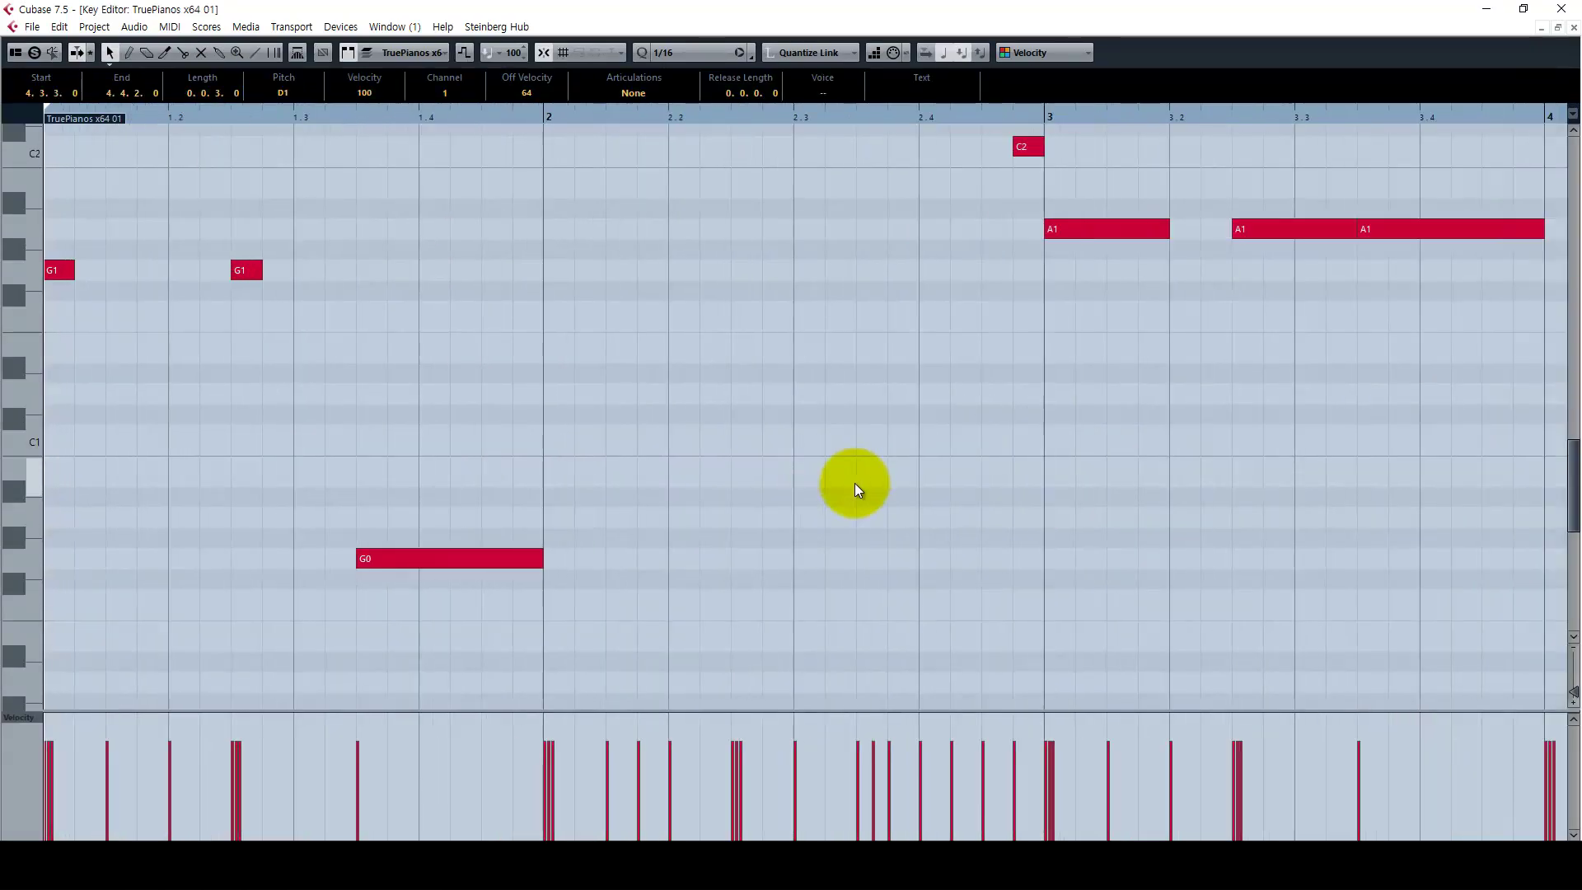
scroll(878, 493, down, 3)
scroll(894, 512, up, 2)
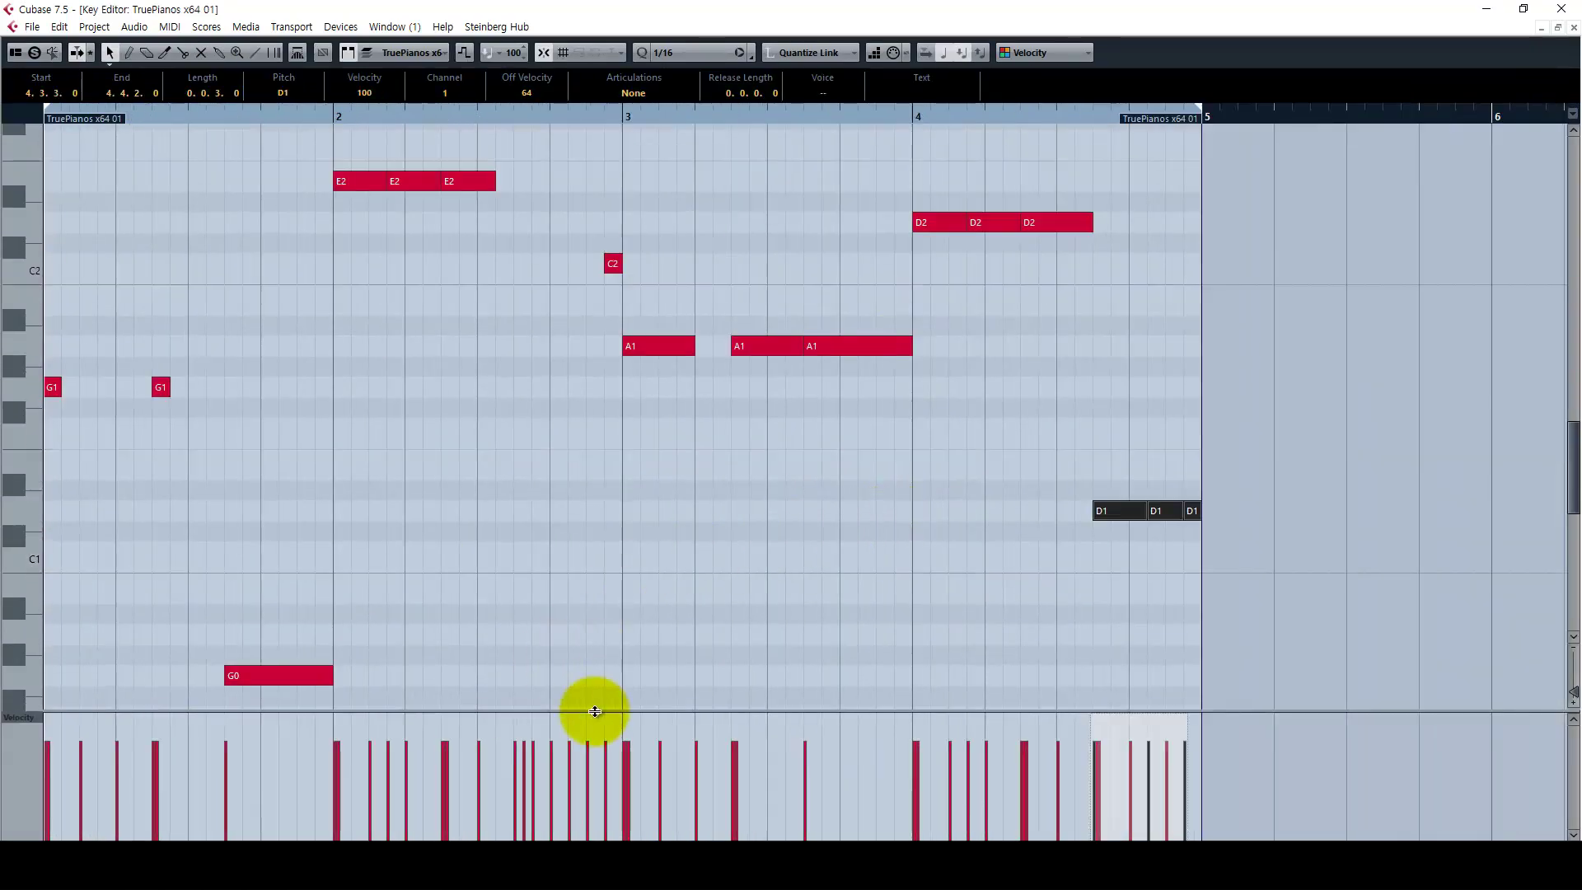
drag(589, 710, 554, 800)
drag(231, 476, 77, 375)
key(h)
drag(282, 623, 330, 707)
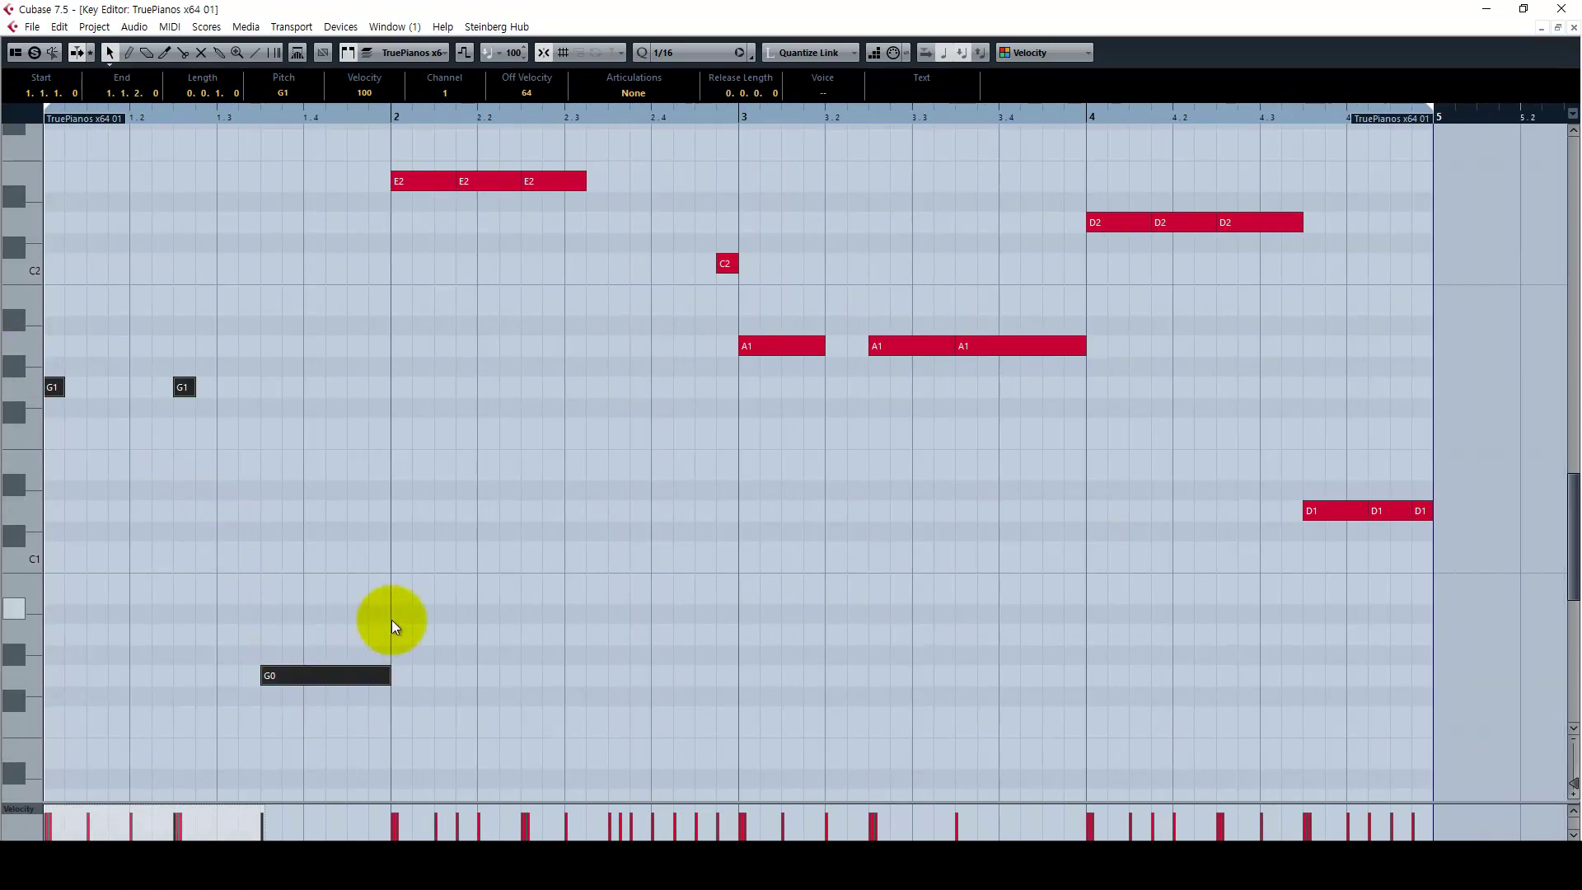
key(g)
Step: Select the E2, C3, B2 and C2 bass notes of bar 2 in turn to explain the line
scroll(439, 458, up, 3)
drag(520, 370, 262, 295)
scroll(435, 388, up, 3)
scroll(581, 328, up, 3)
click(621, 382)
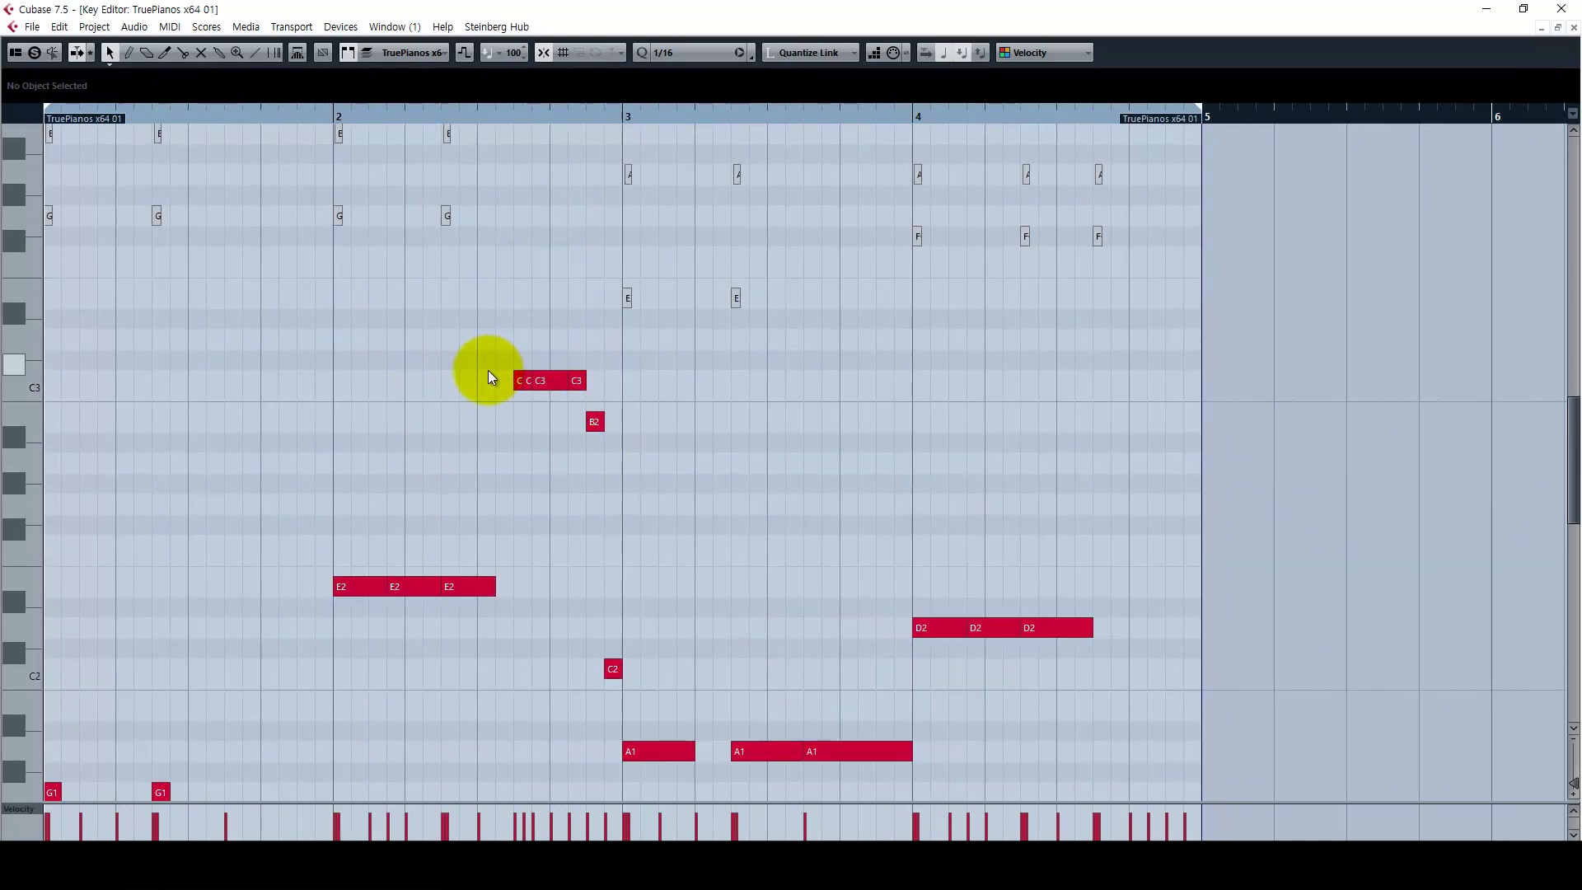
drag(656, 399, 504, 363)
drag(547, 425, 676, 437)
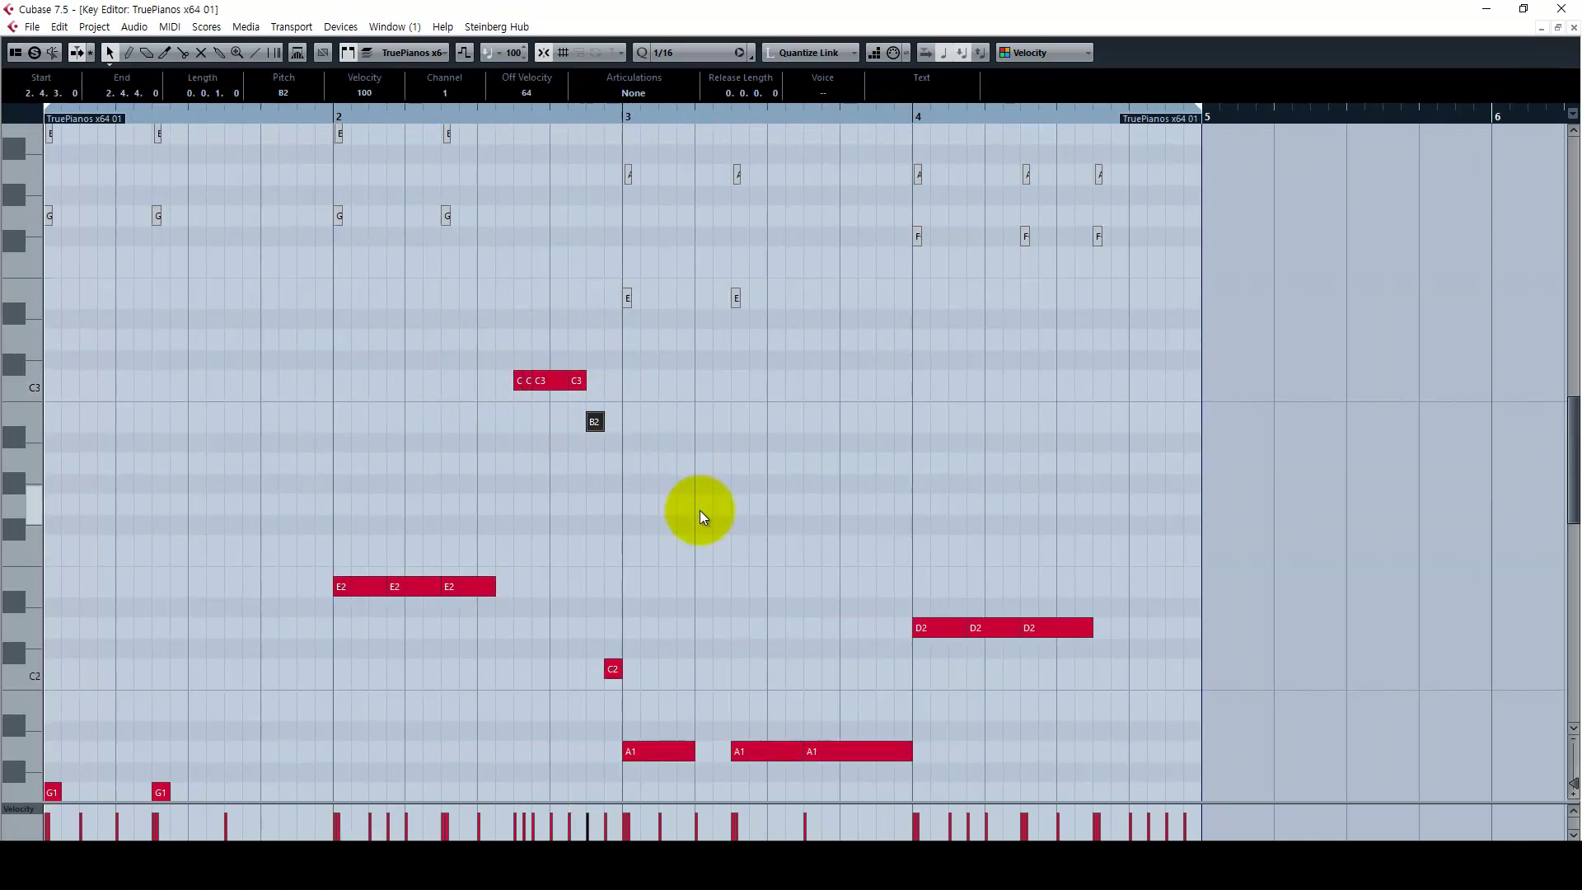
drag(572, 651, 663, 682)
Step: Select the A1 bass notes in bar 3, followed by the D2 and D1 bass notes in bar 4
scroll(668, 683, down, 2)
drag(546, 605, 915, 625)
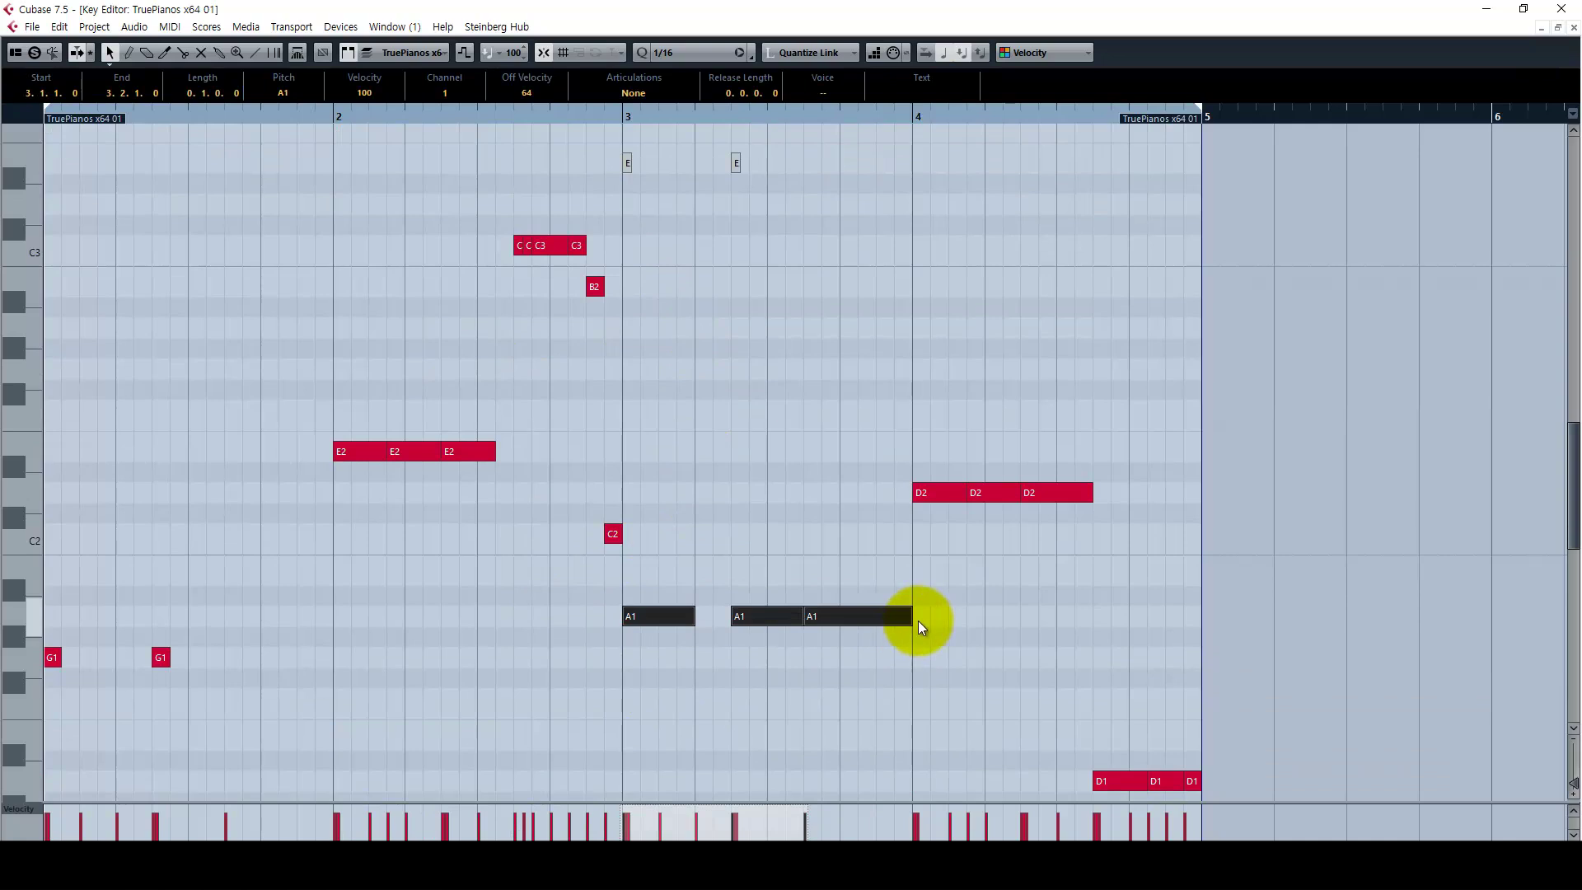
click(883, 454)
drag(883, 455, 1252, 710)
scroll(1063, 560, down, 2)
drag(1140, 402, 946, 372)
drag(1042, 584, 1228, 703)
drag(1132, 458, 897, 310)
Step: Add the G1 and G0 notes of bar 1 to the selected D notes to compare their octave drops
scroll(261, 587, down, 2)
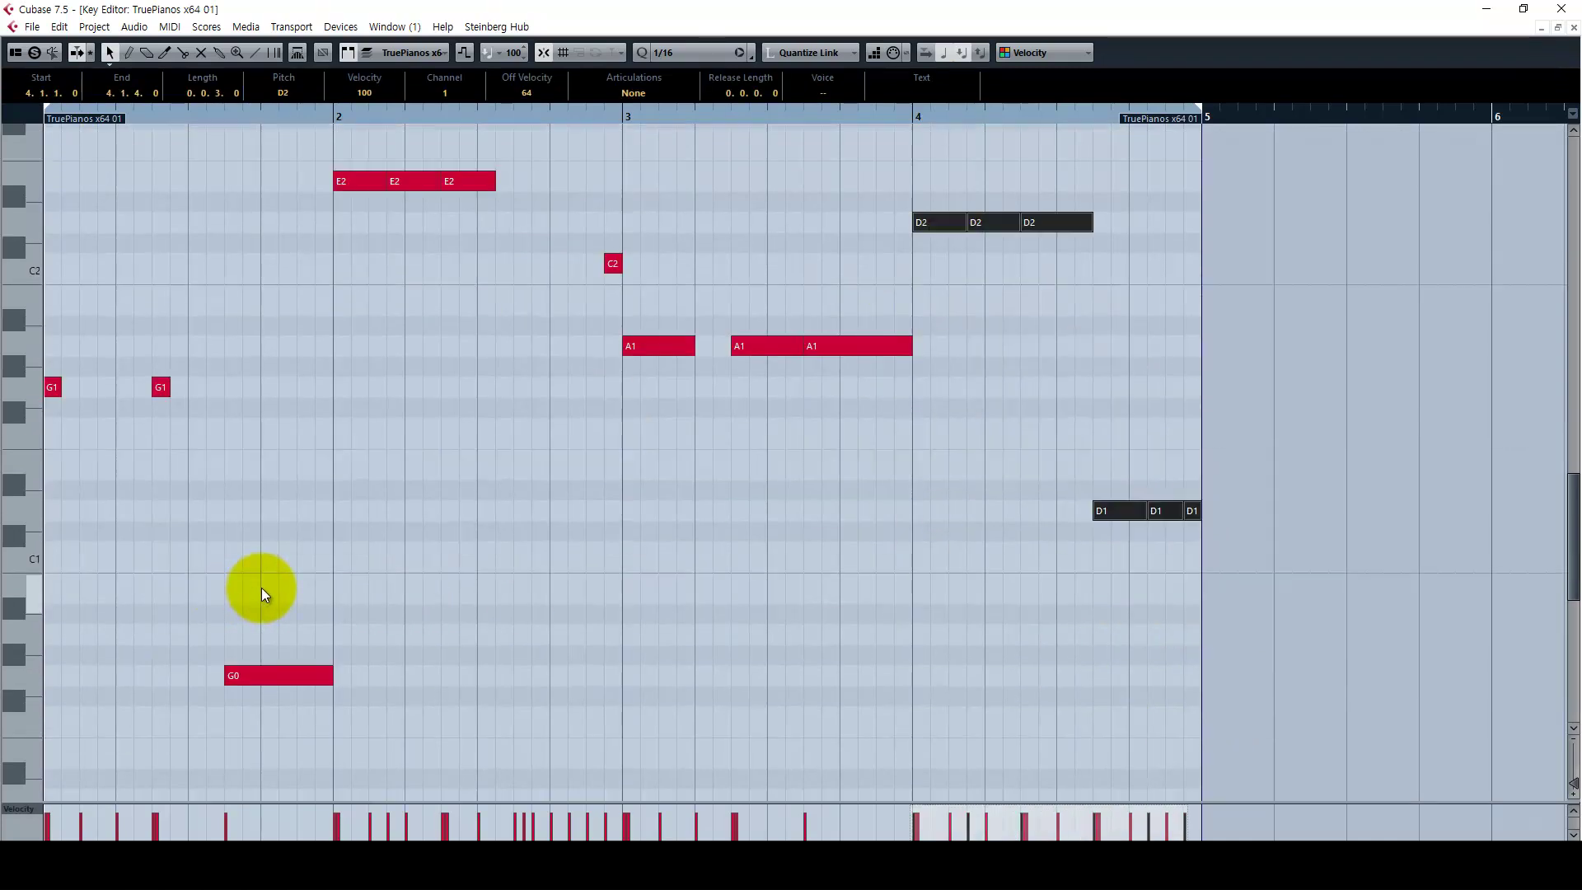
drag(217, 484, 12, 322)
shift+click(229, 674)
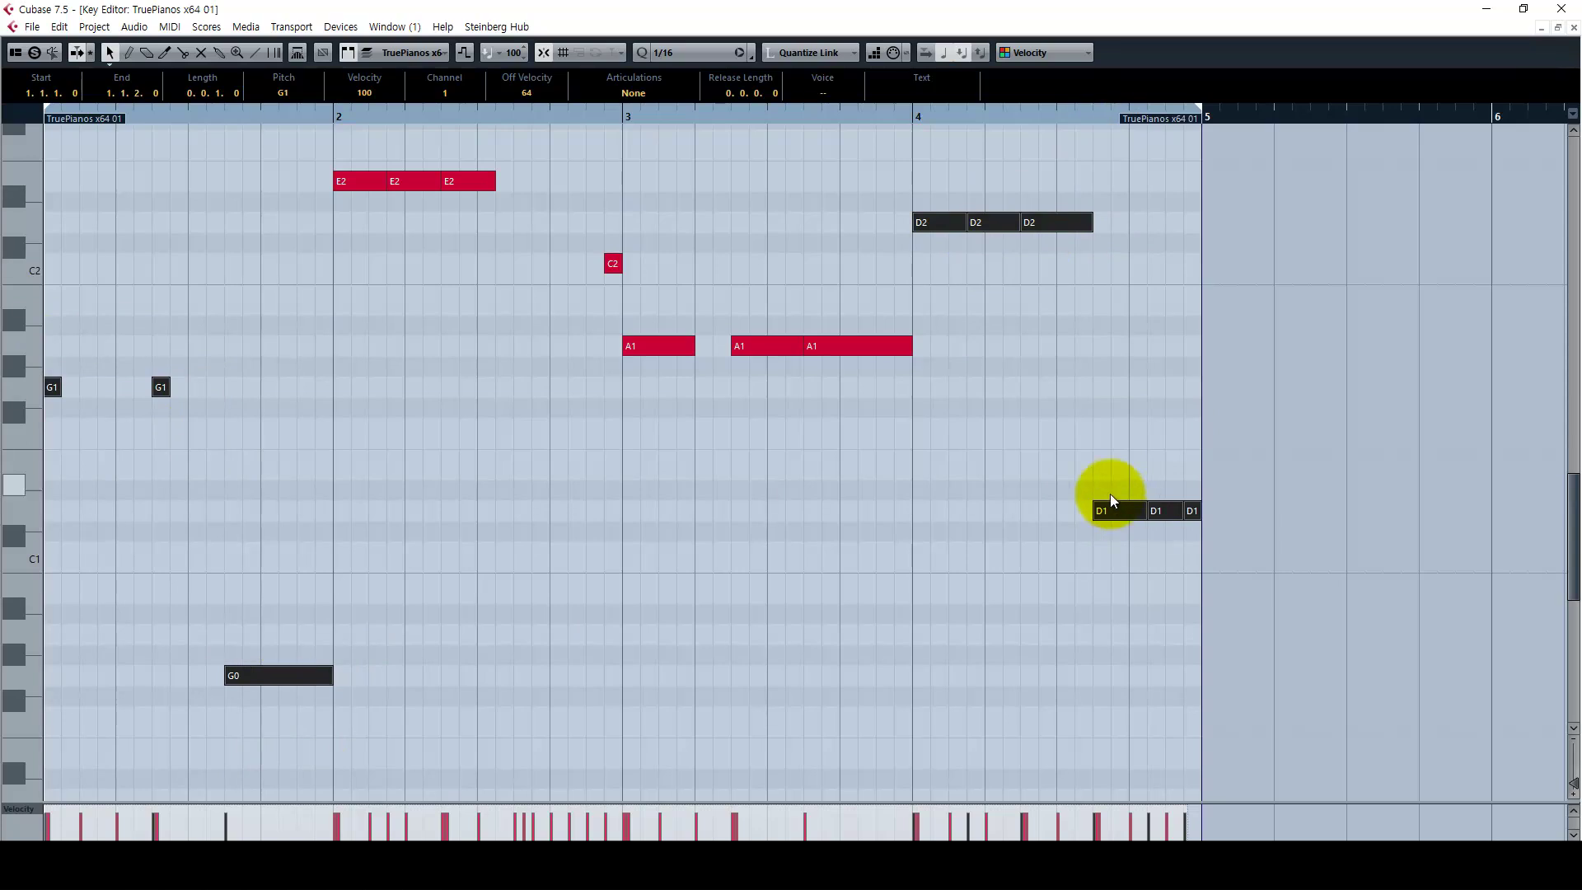
Step: Select the E2 and A1 bass notes, single out the C3 and B2 notes in bar 2, and clear the selection
scroll(947, 462, up, 3)
scroll(723, 466, up, 3)
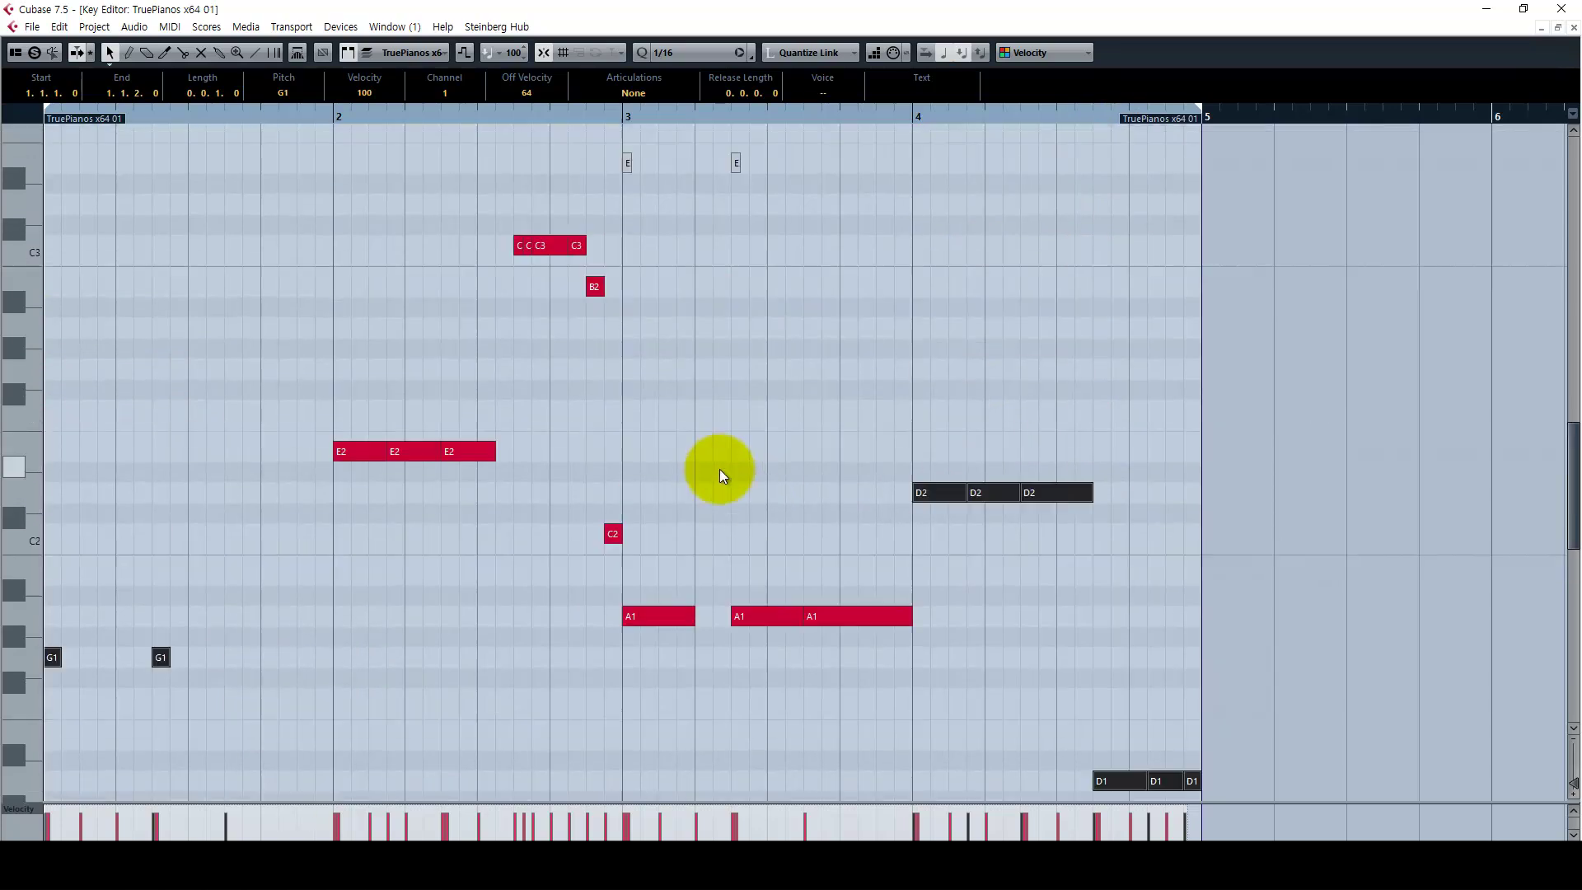
drag(589, 422, 387, 466)
drag(561, 597, 1001, 669)
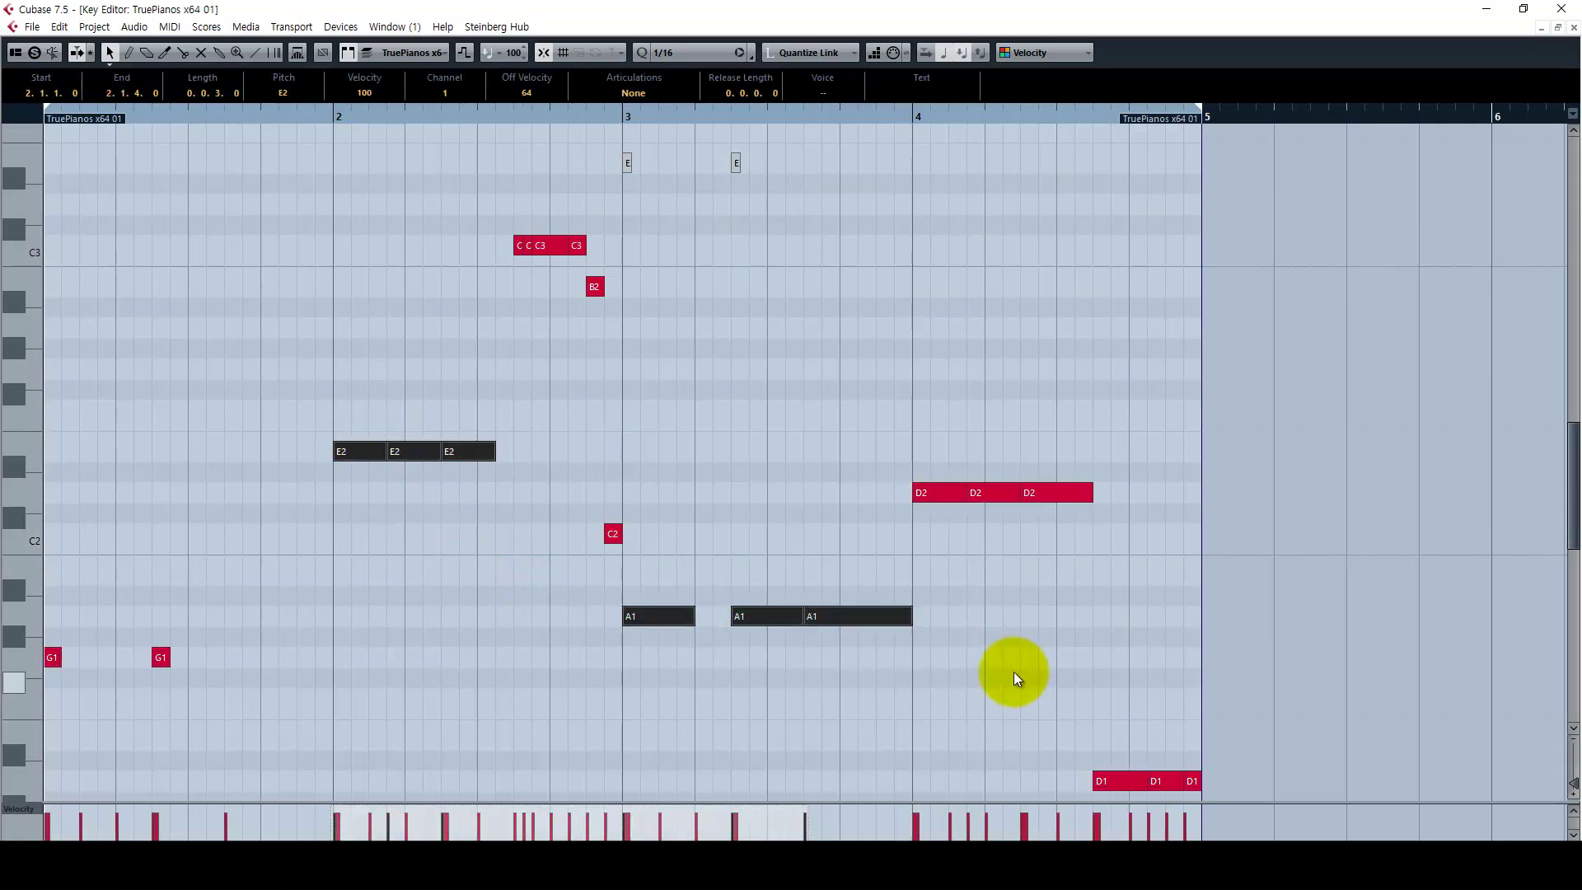
drag(580, 478, 300, 439)
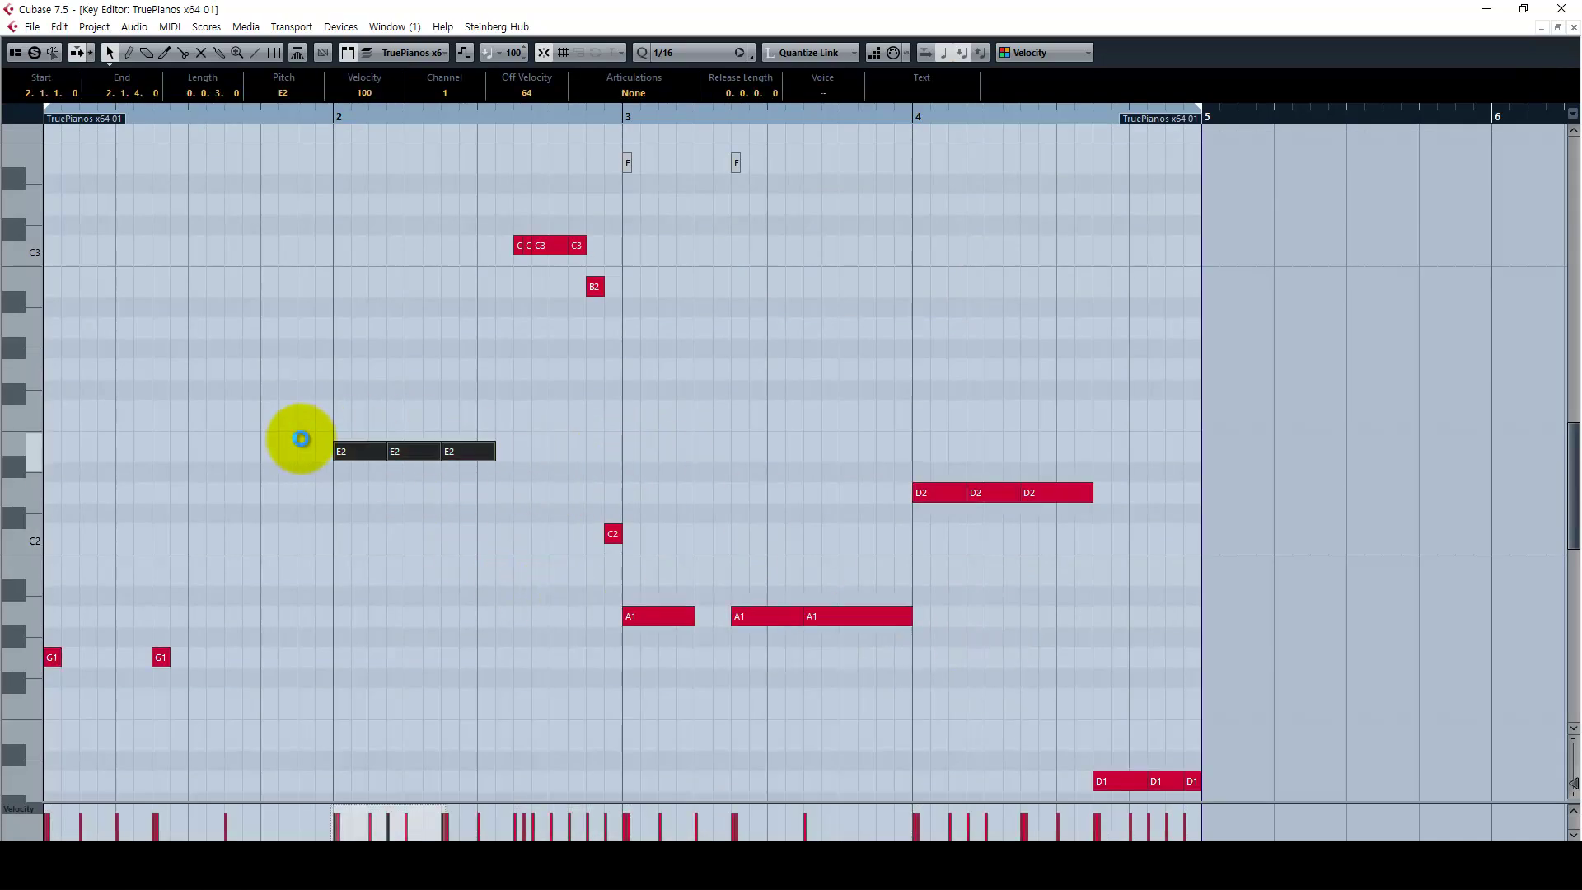
drag(457, 222, 622, 256)
drag(653, 332, 563, 274)
drag(547, 505, 776, 466)
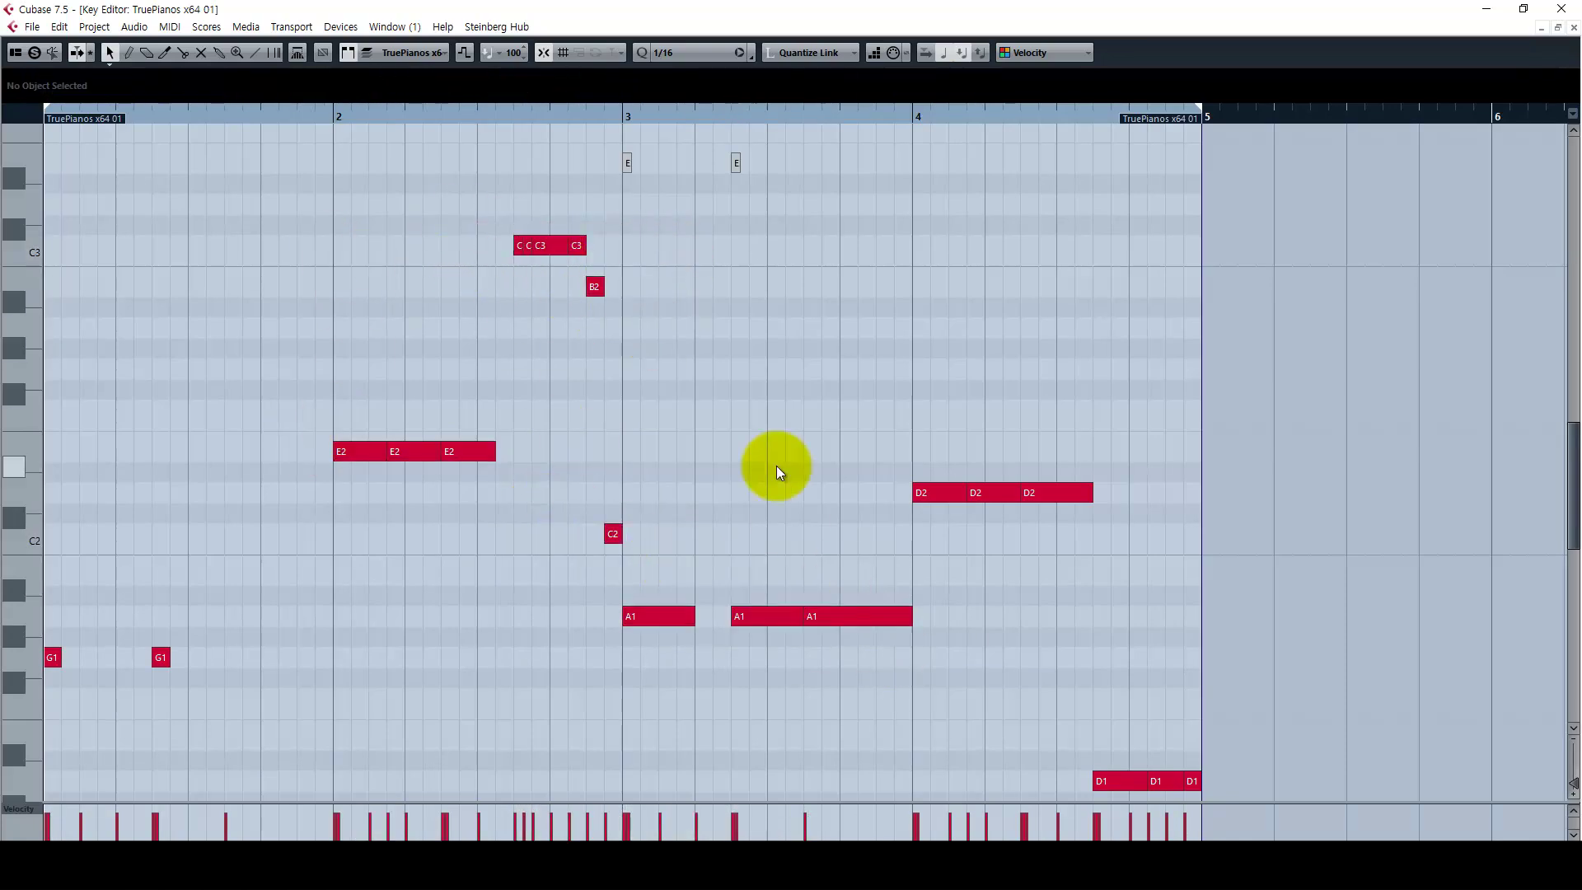
Step: Return to the project arrangement, solo 808 D in place of Marimba 1, and play the bass line from bar 1
click(1573, 27)
click(290, 341)
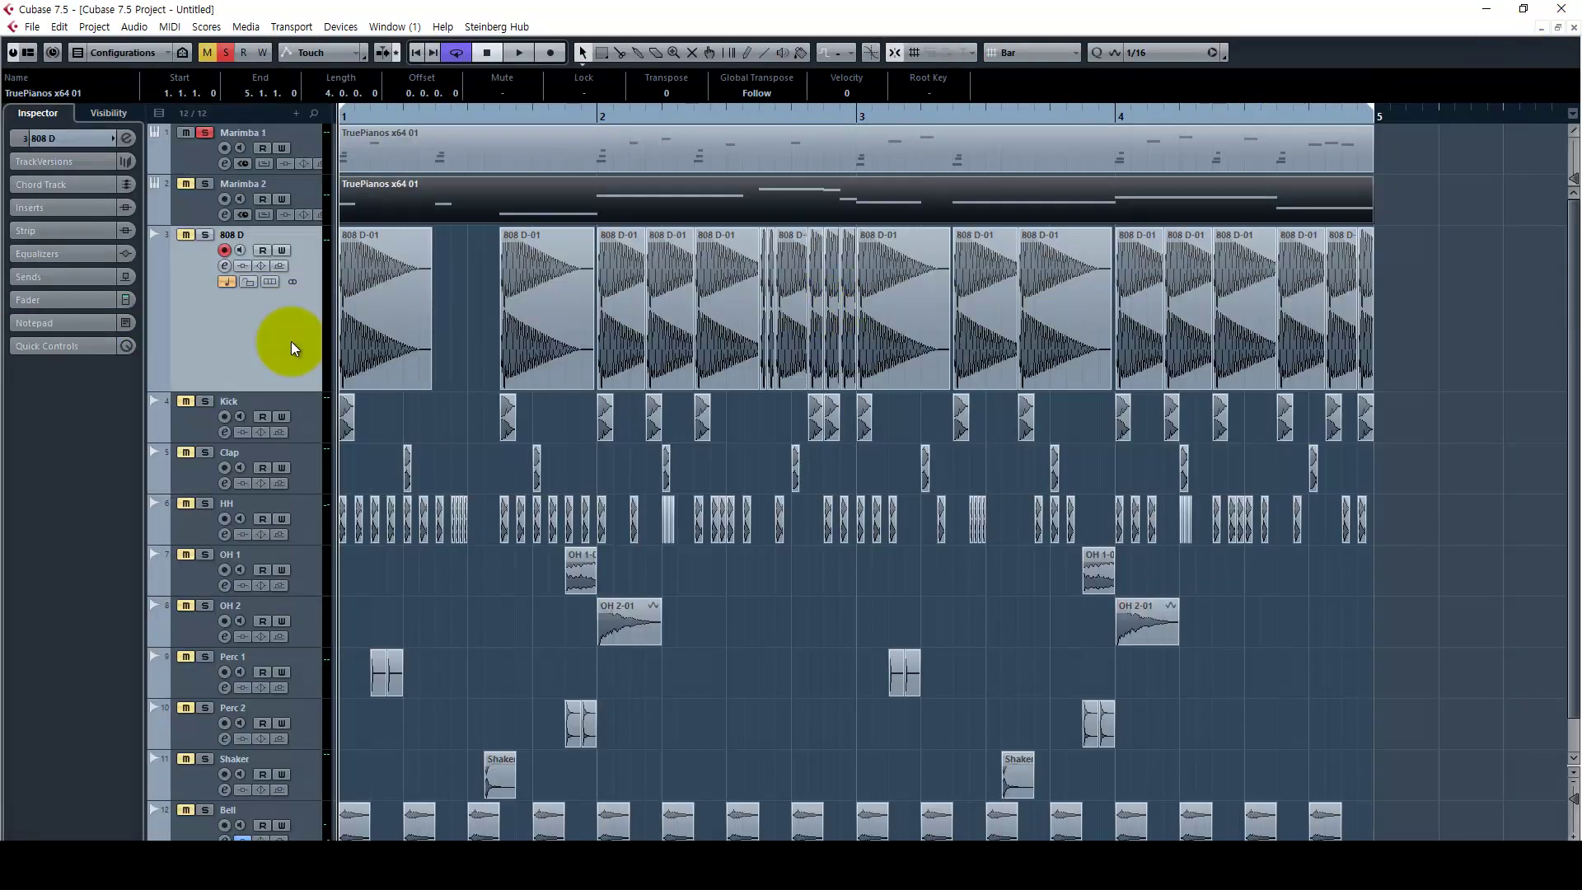
click(208, 171)
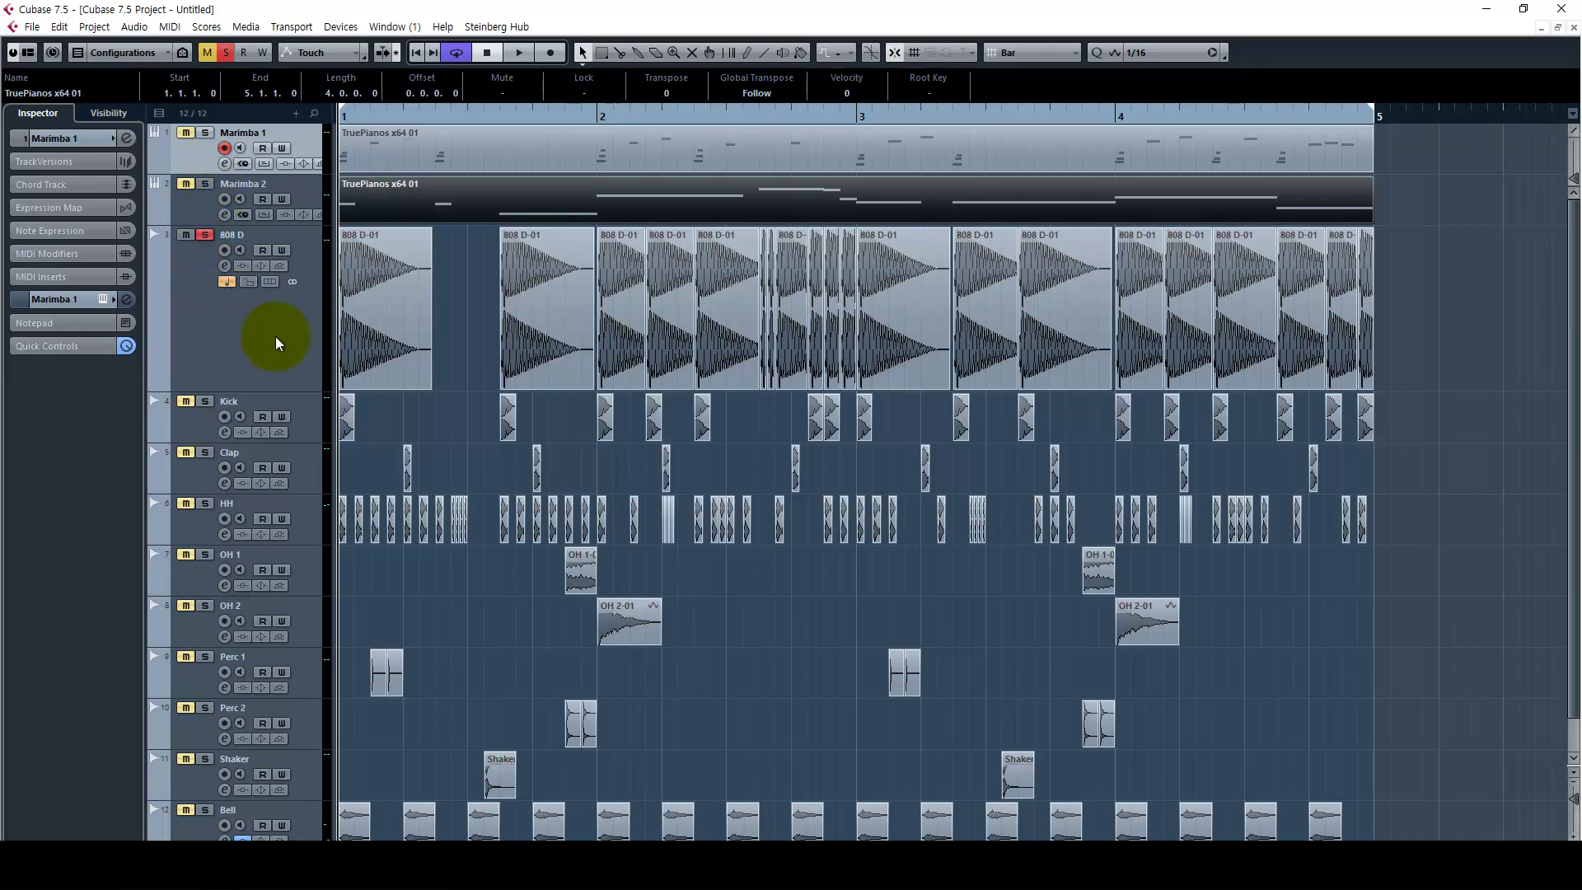
key(space)
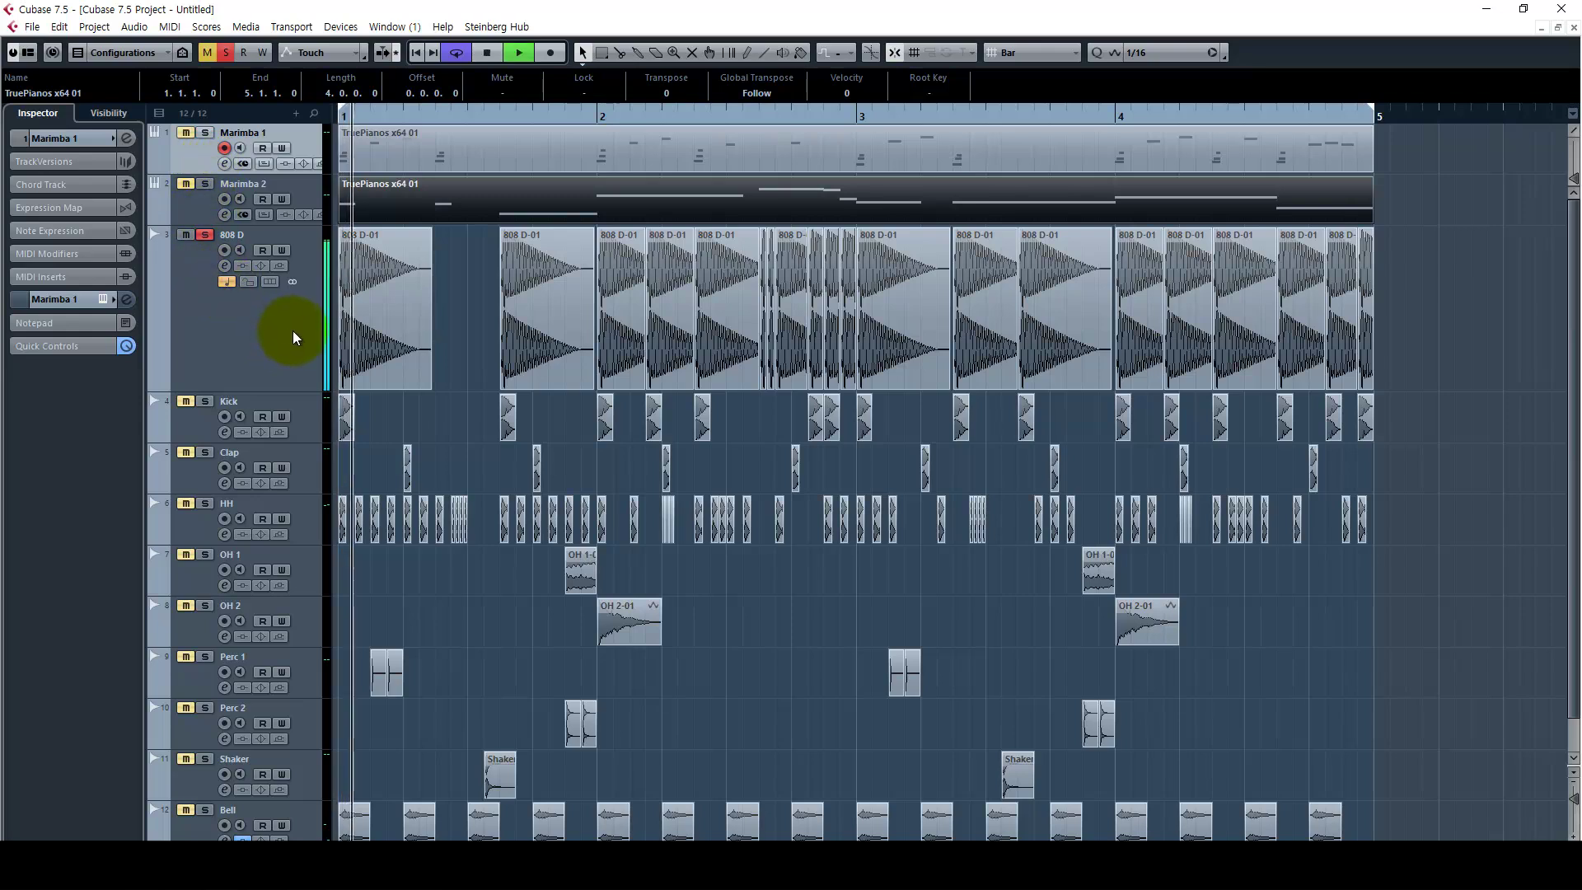
key(g)
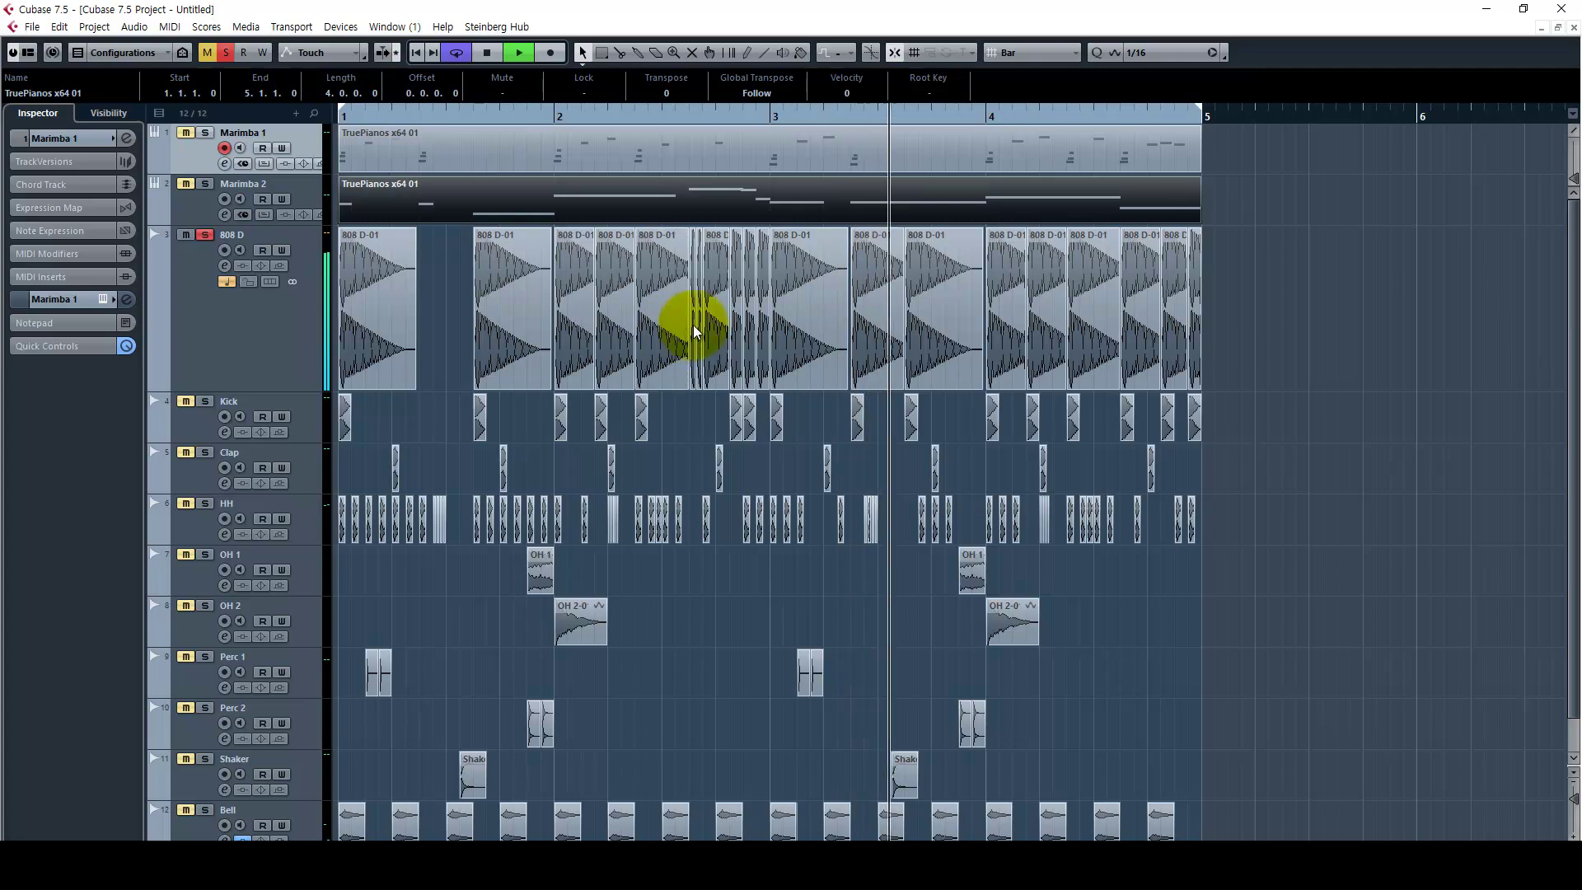
Step: Stop the bass line playback, enlarge the Marimba 2 and 808 D tracks, and open the Marimba 2 part for note editing
click(1337, 311)
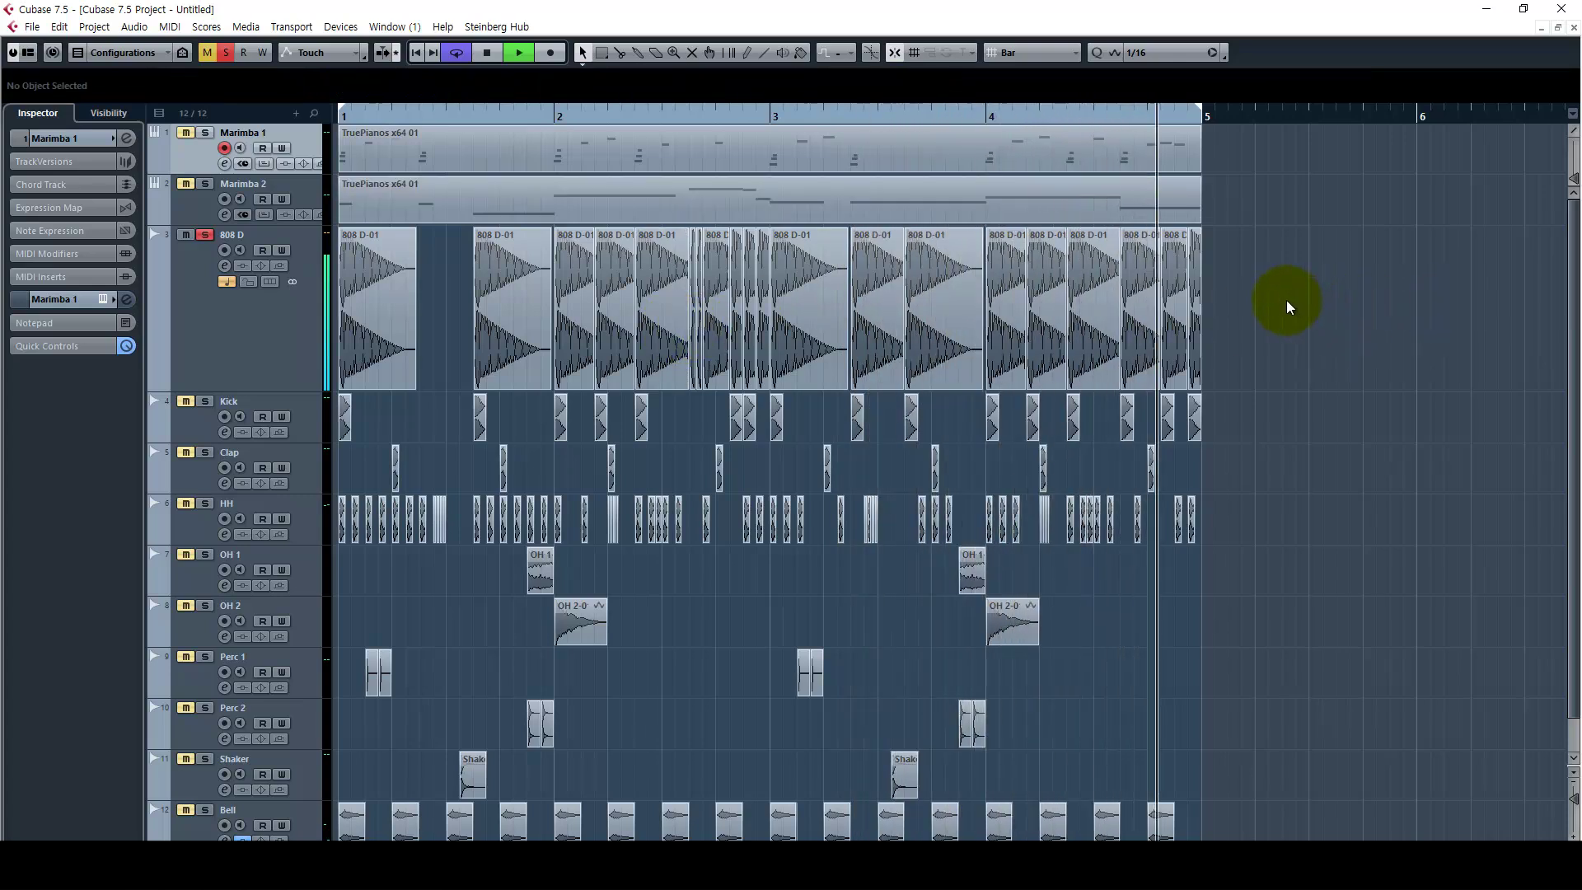
key(space)
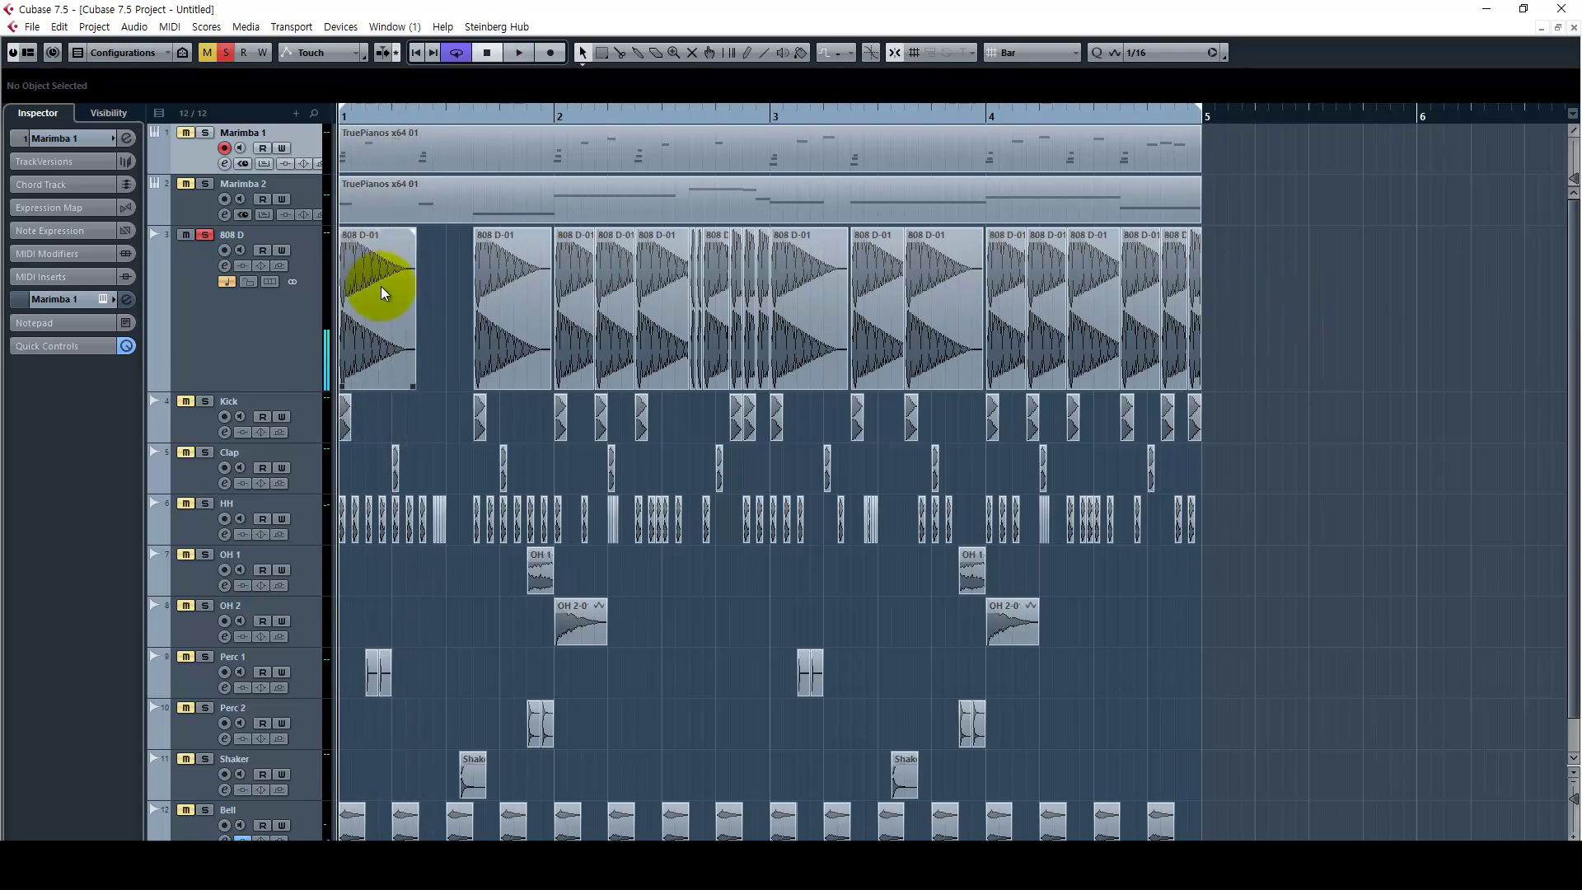
click(194, 201)
shift+click(201, 227)
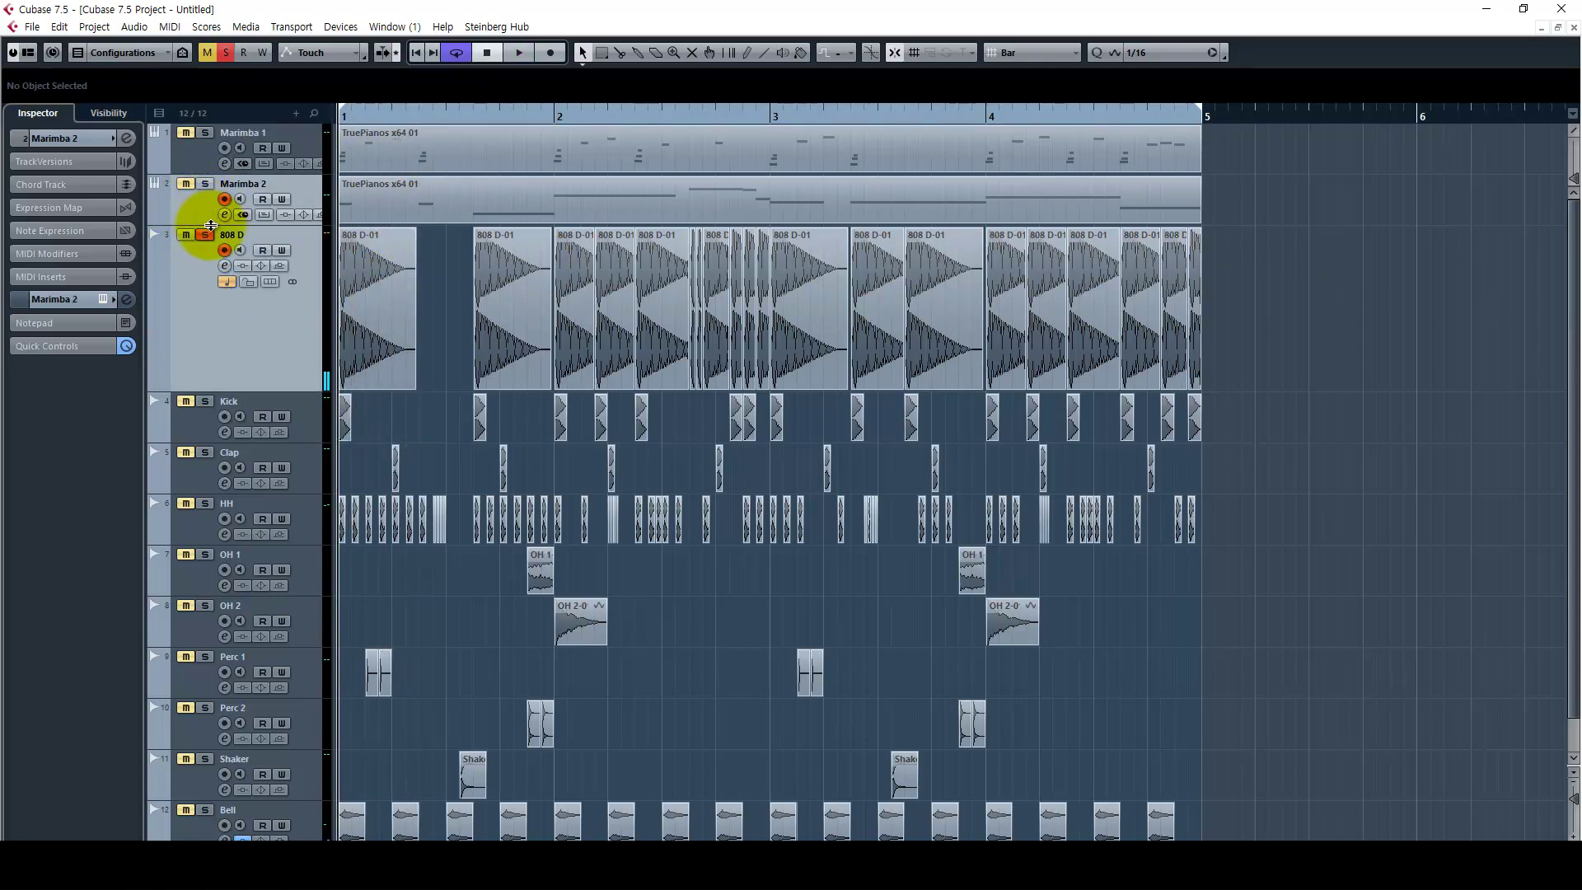
drag(211, 225, 211, 352)
double_click(473, 275)
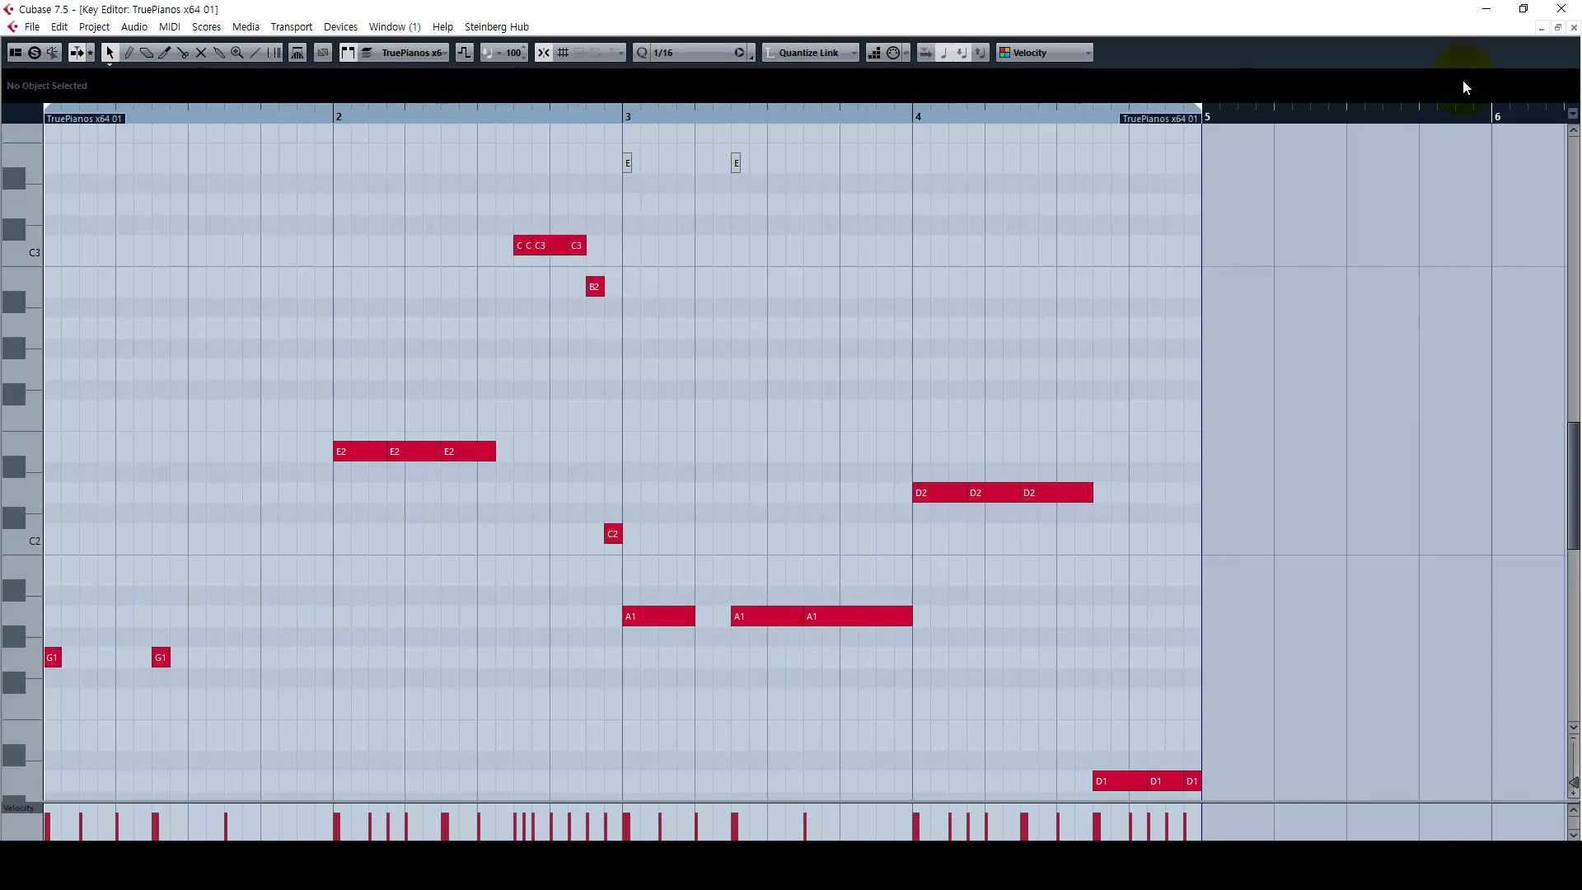
Step: Mute the bass notes across bars 1 to 4 of the Marimba 2 part and return to the project arrangement
scroll(1084, 398, down, 2)
key(5)
mouse_move(1254, 721)
mouse_down()
mouse_move(108, 257)
mouse_move(57, 272)
mouse_up()
key(1)
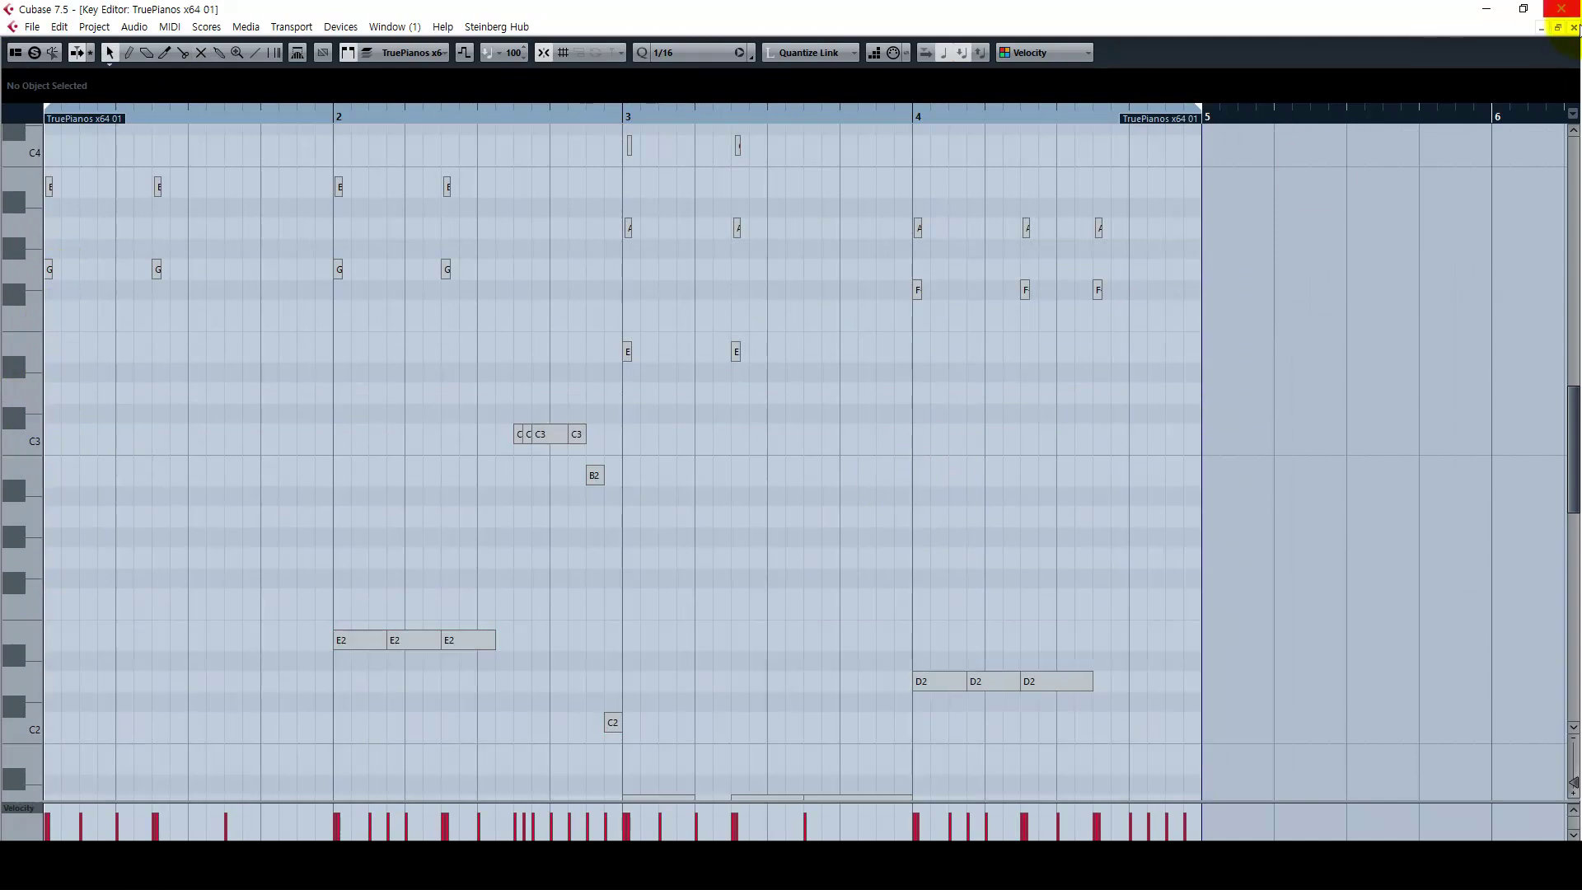
click(1573, 28)
Step: Reduce the heights of the Marimba 2 and 808 D tracks
drag(1440, 441, 228, 409)
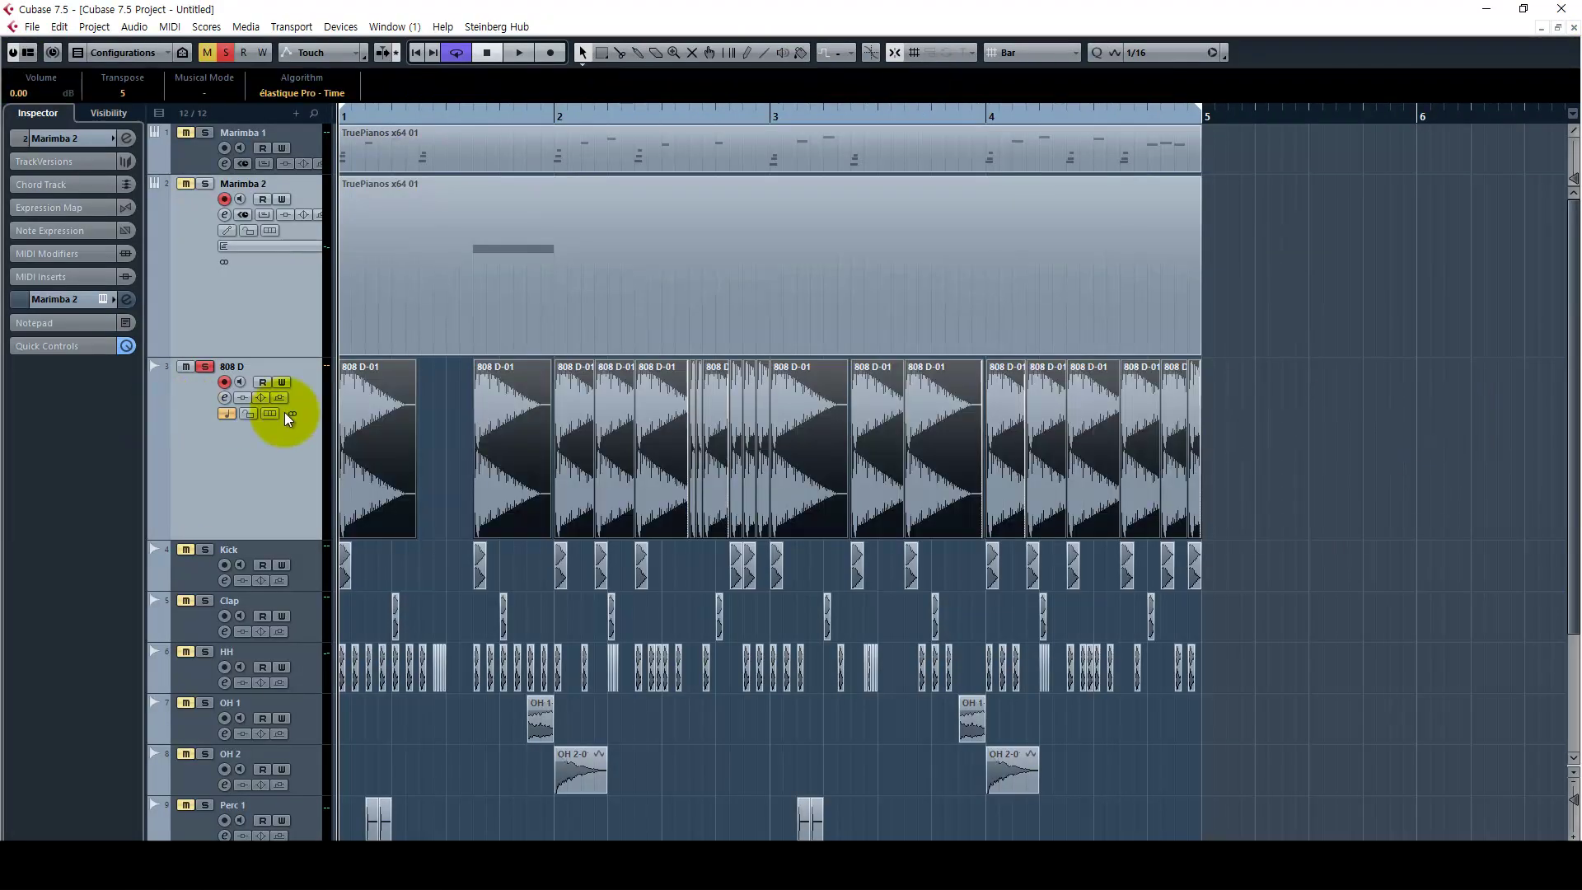
drag(220, 356, 196, 293)
click(201, 216)
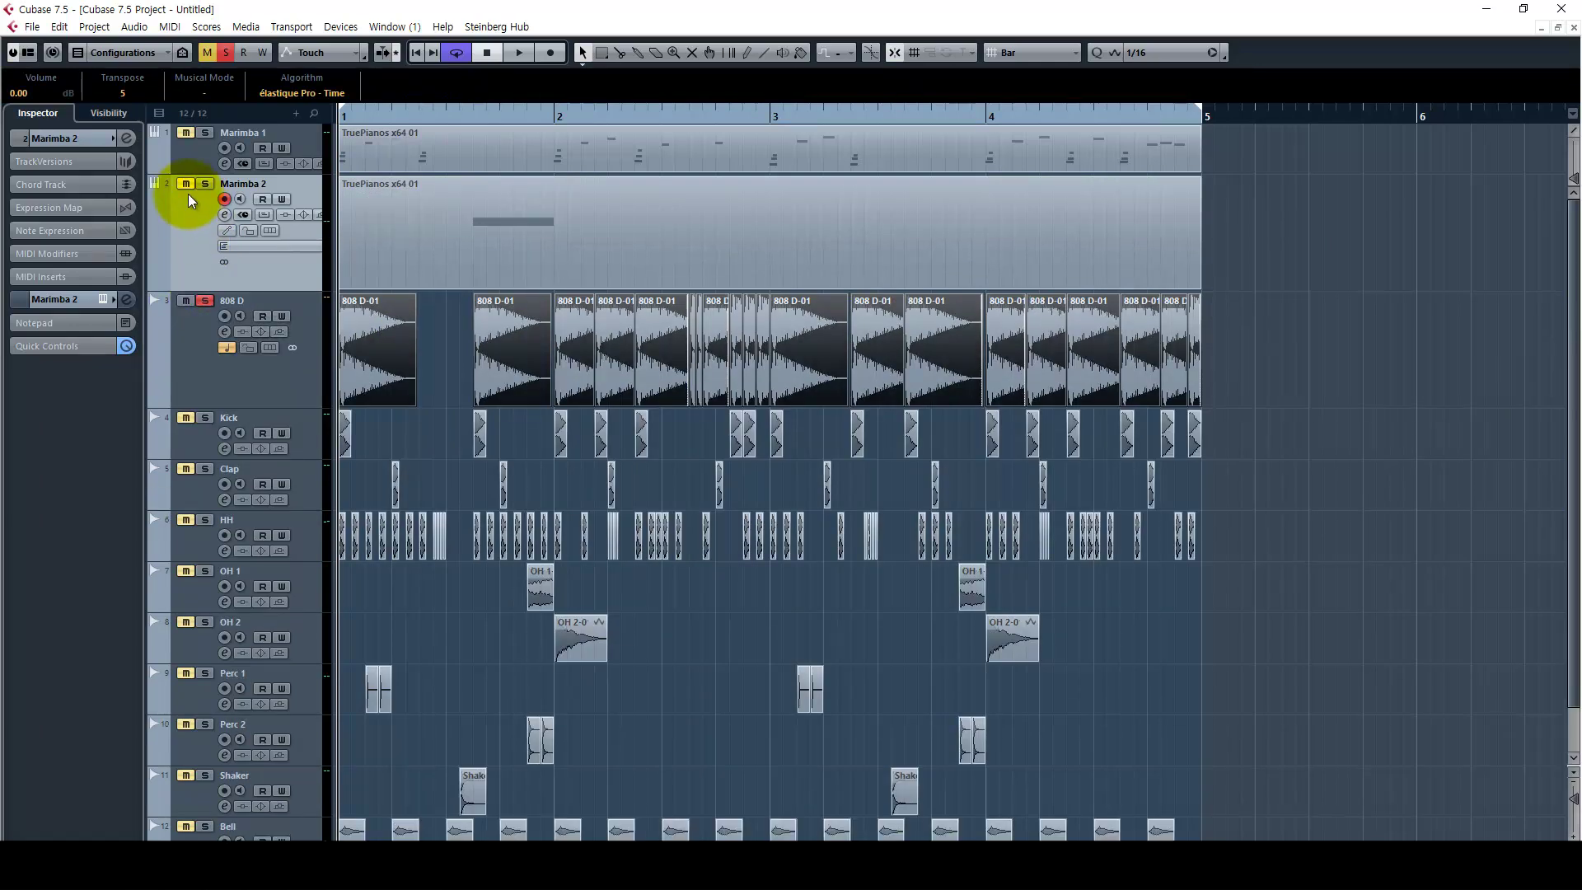
Step: Unmute the chord and melody notes in the Marimba 2 part and solo both marimba tracks together with 808 D
click(196, 149)
key(space)
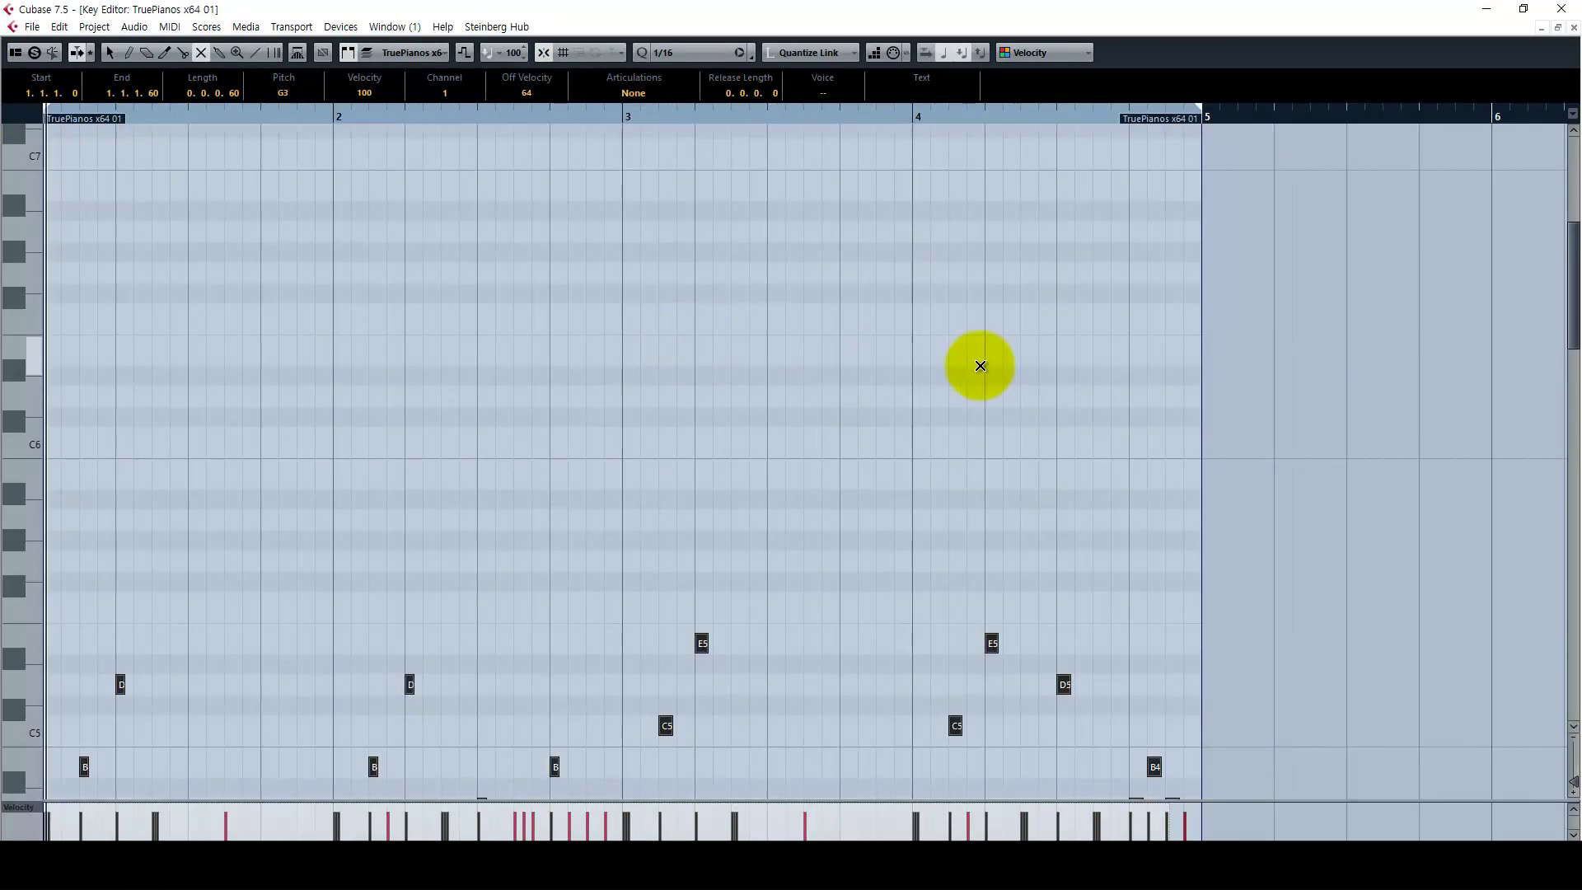
click(1573, 28)
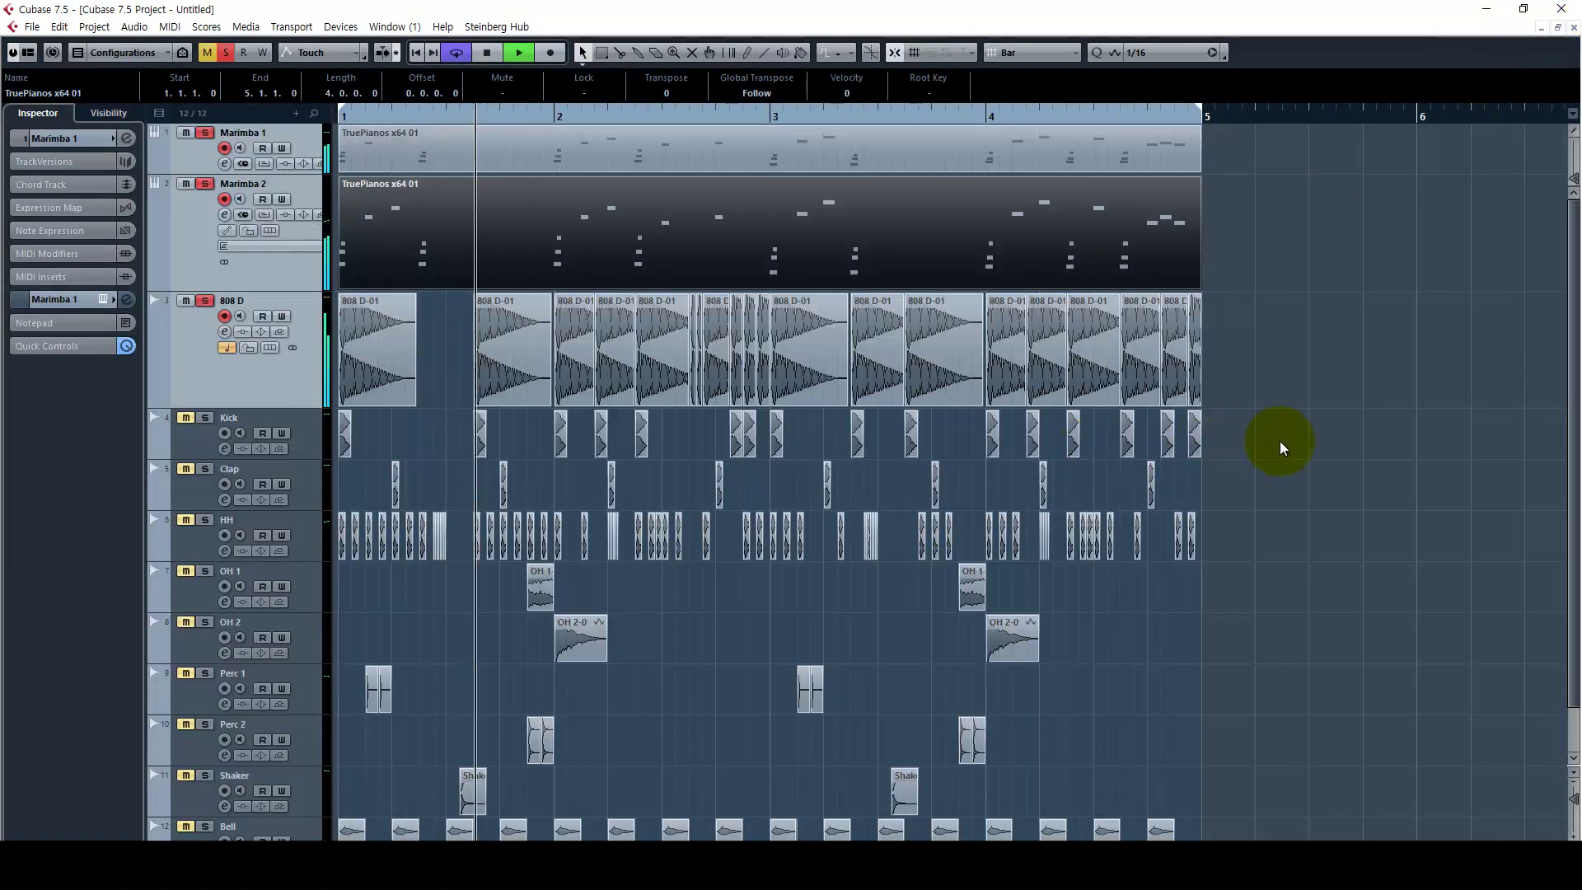
Step: Listen to Marimba 1, Marimba 2 and 808 D together through the four-bar loop and stop playback
key(g)
right_click(1210, 384)
click(1210, 383)
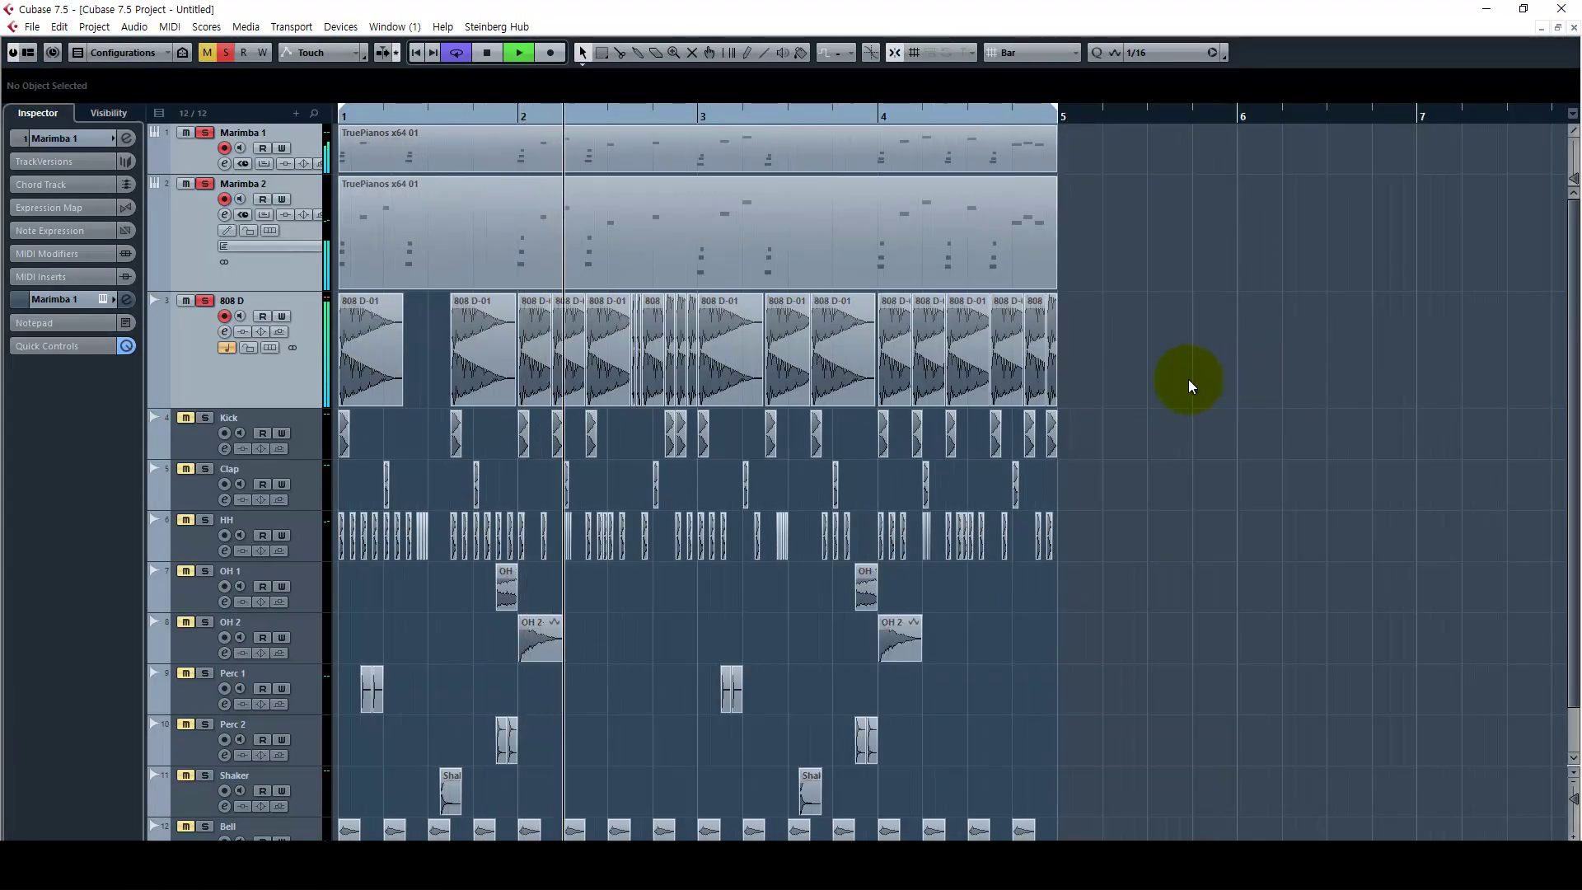
right_click(1188, 379)
click(1188, 379)
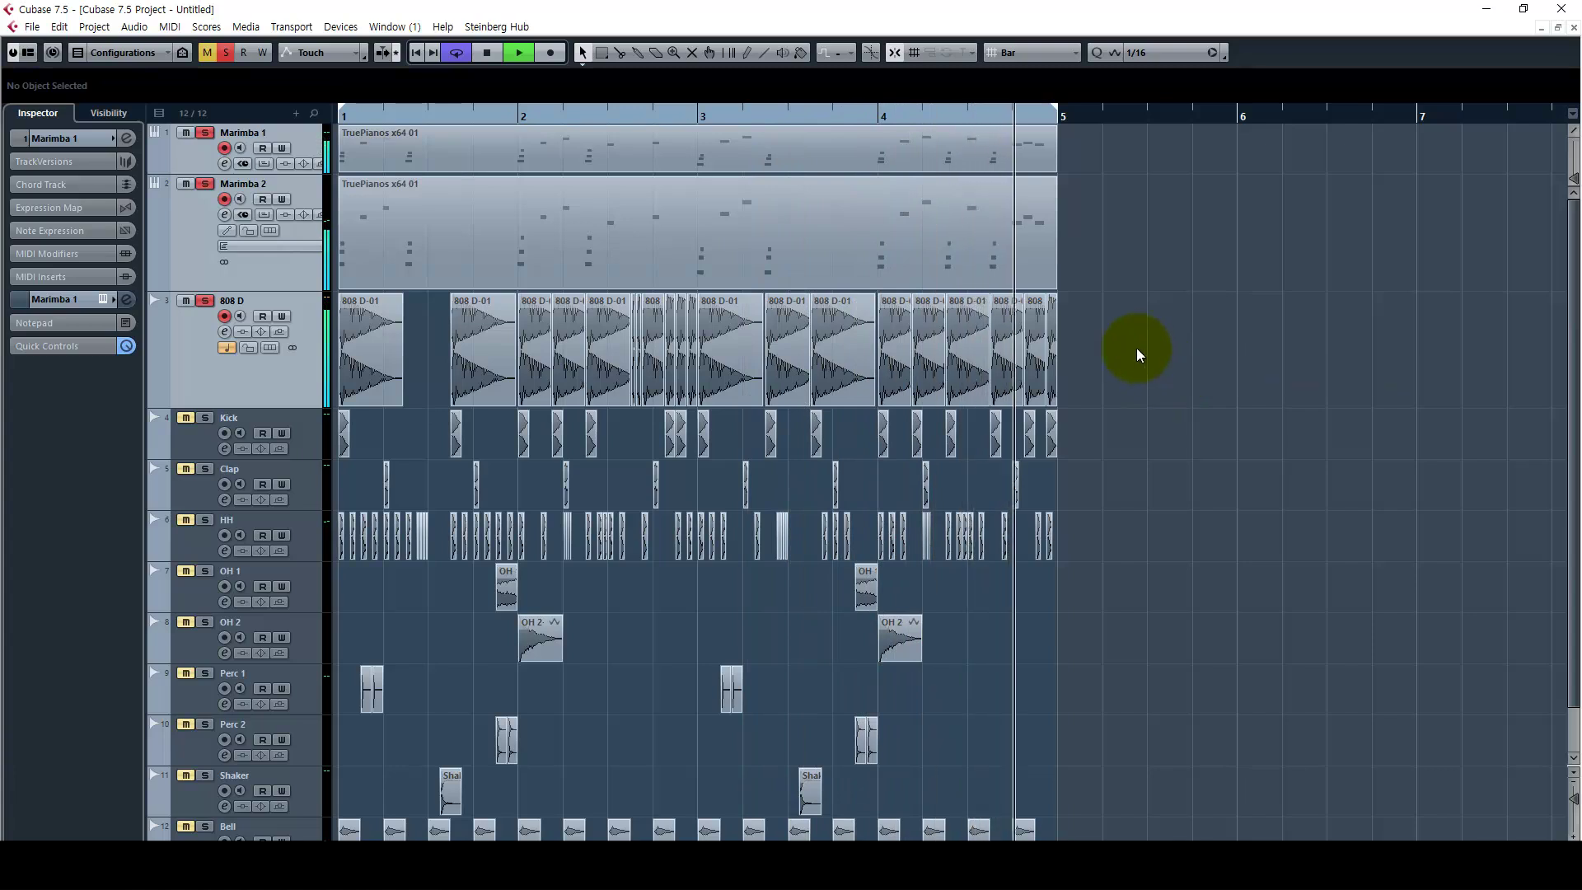
key(space)
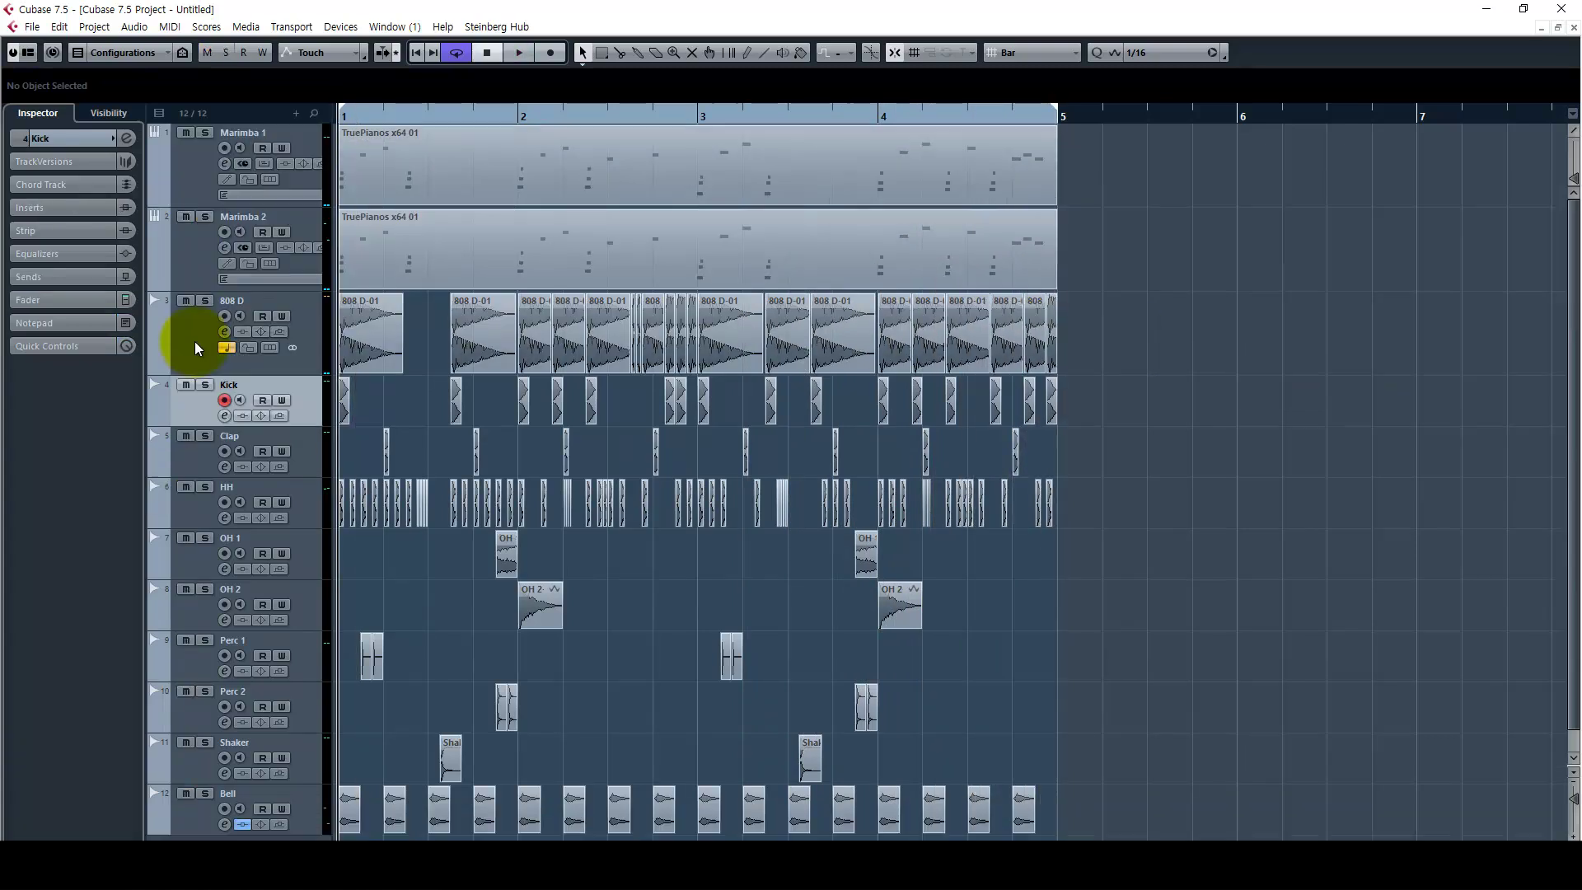
Step: Select the Marimba 1, Marimba 2 and 808 D tracks and shrink them to compact rows
click(196, 338)
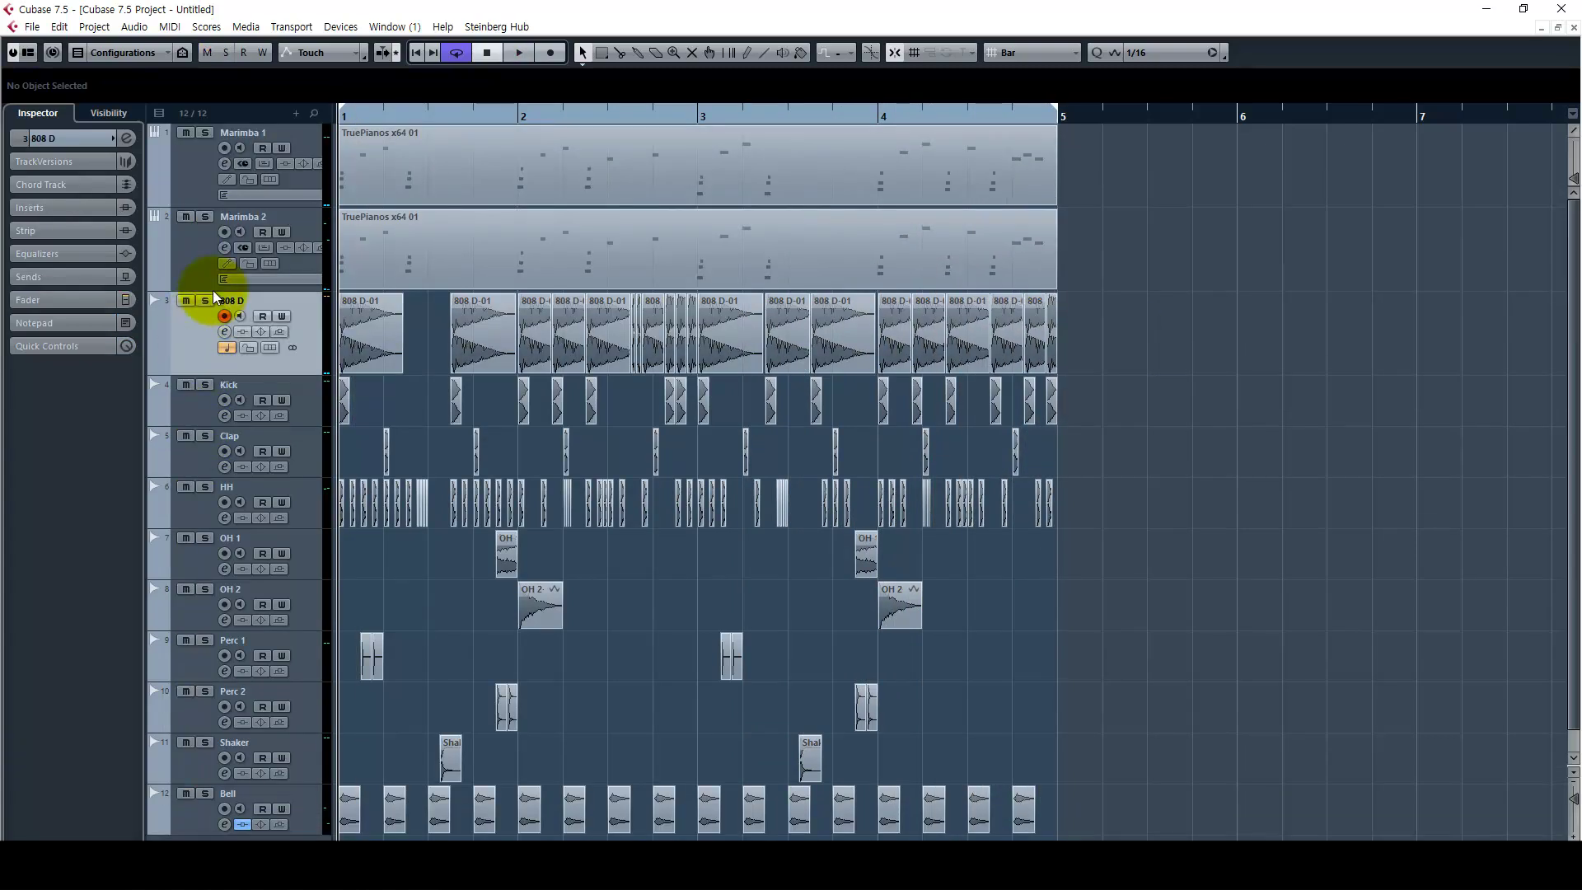
shift+click(206, 196)
drag(208, 206, 210, 158)
Step: Solo all tracks from Kick to Bell and play the drum and percussion loop from bar 1
click(308, 267)
shift+click(308, 663)
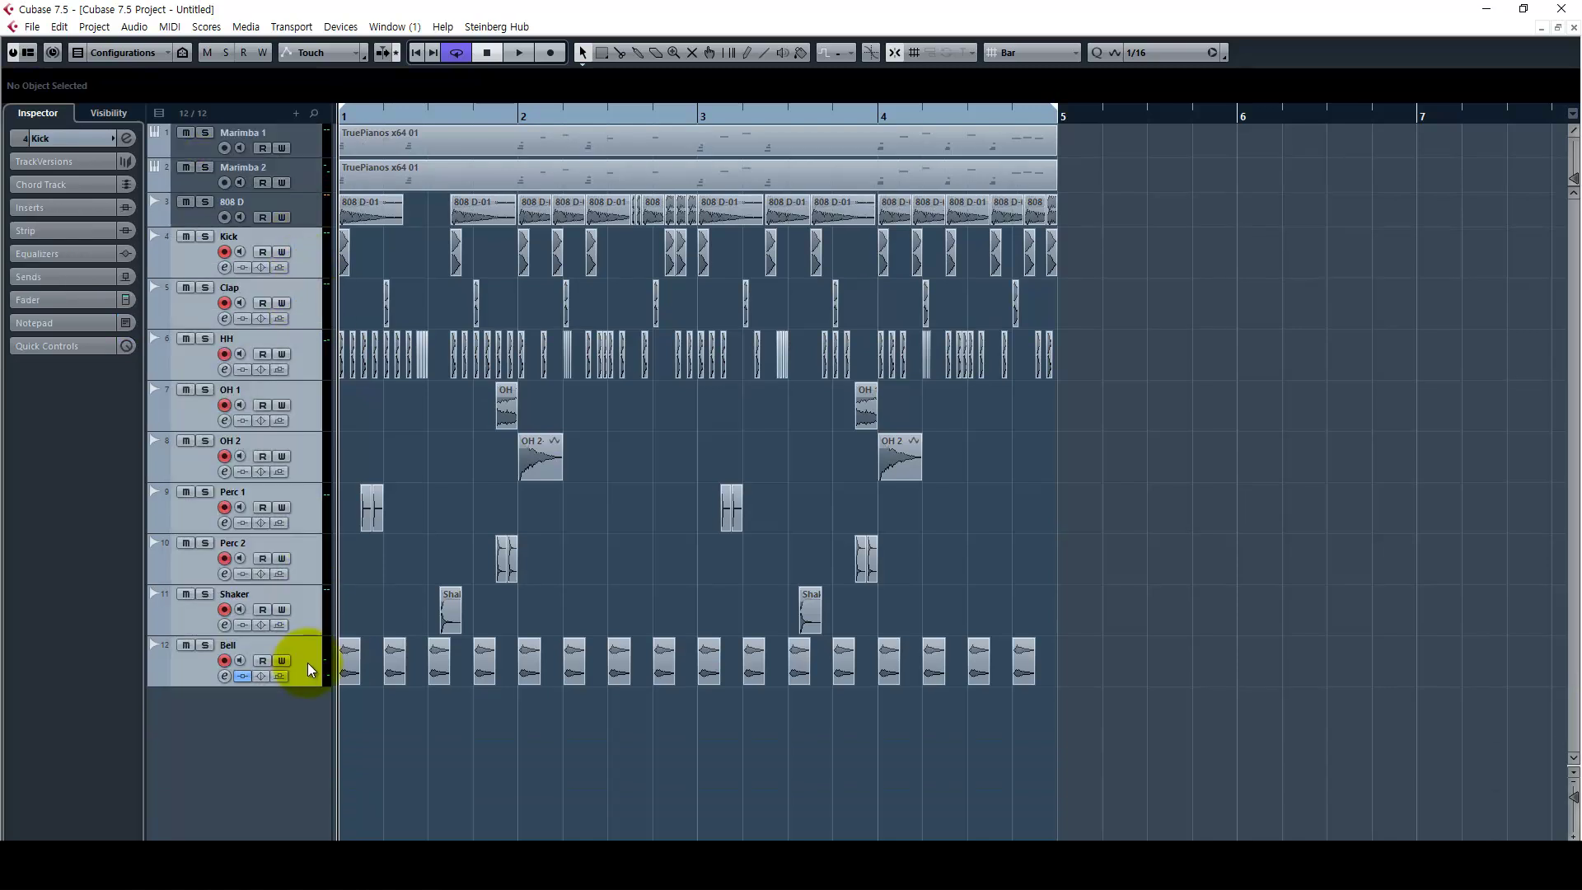
key(s)
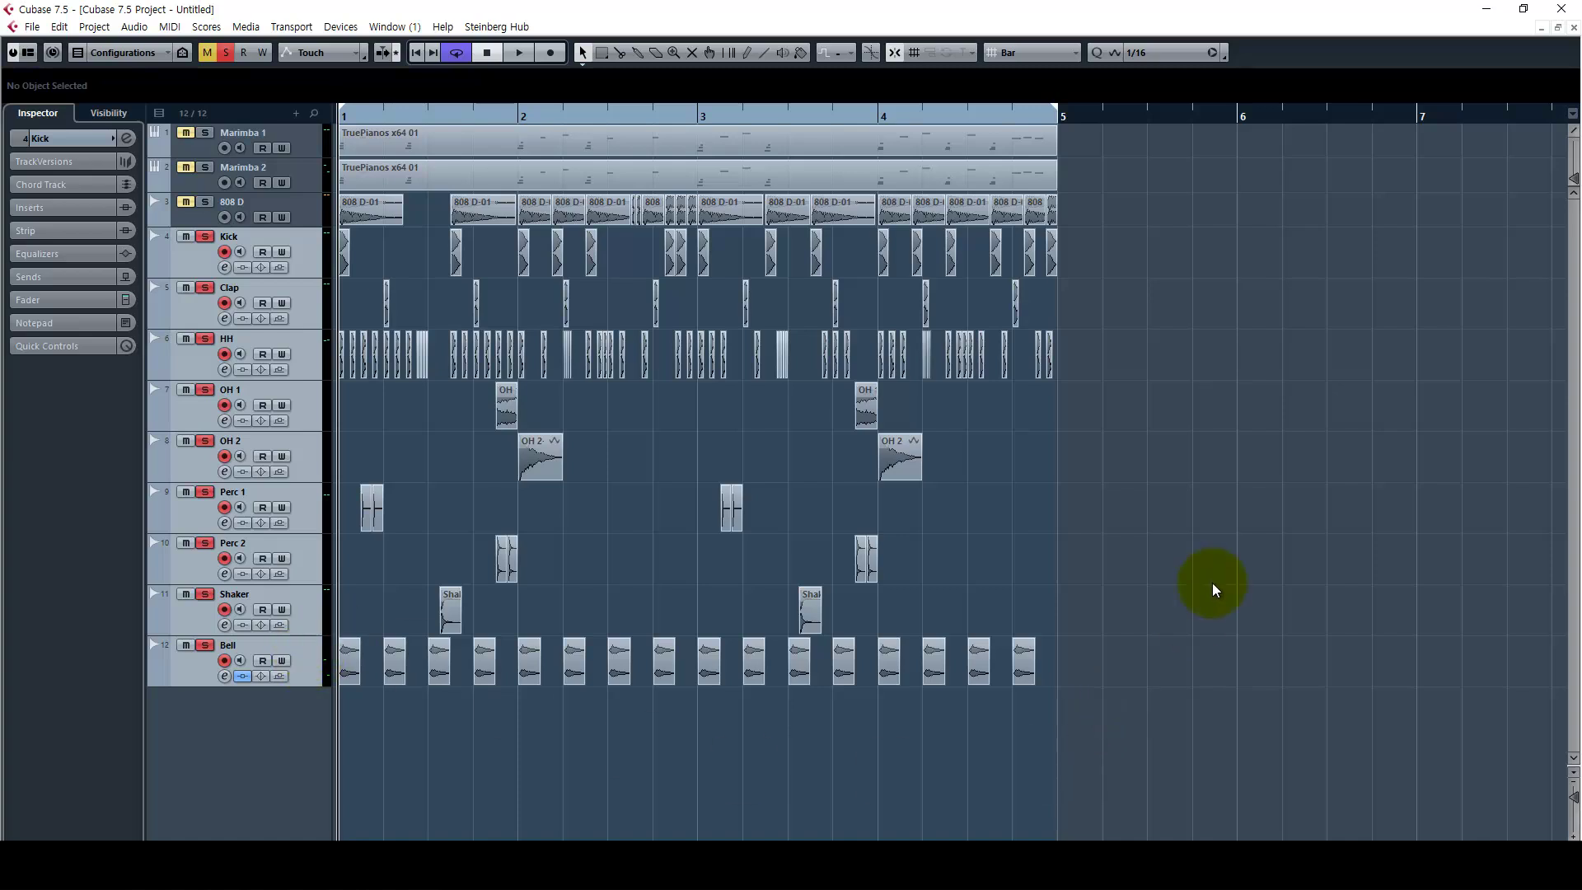
key(space)
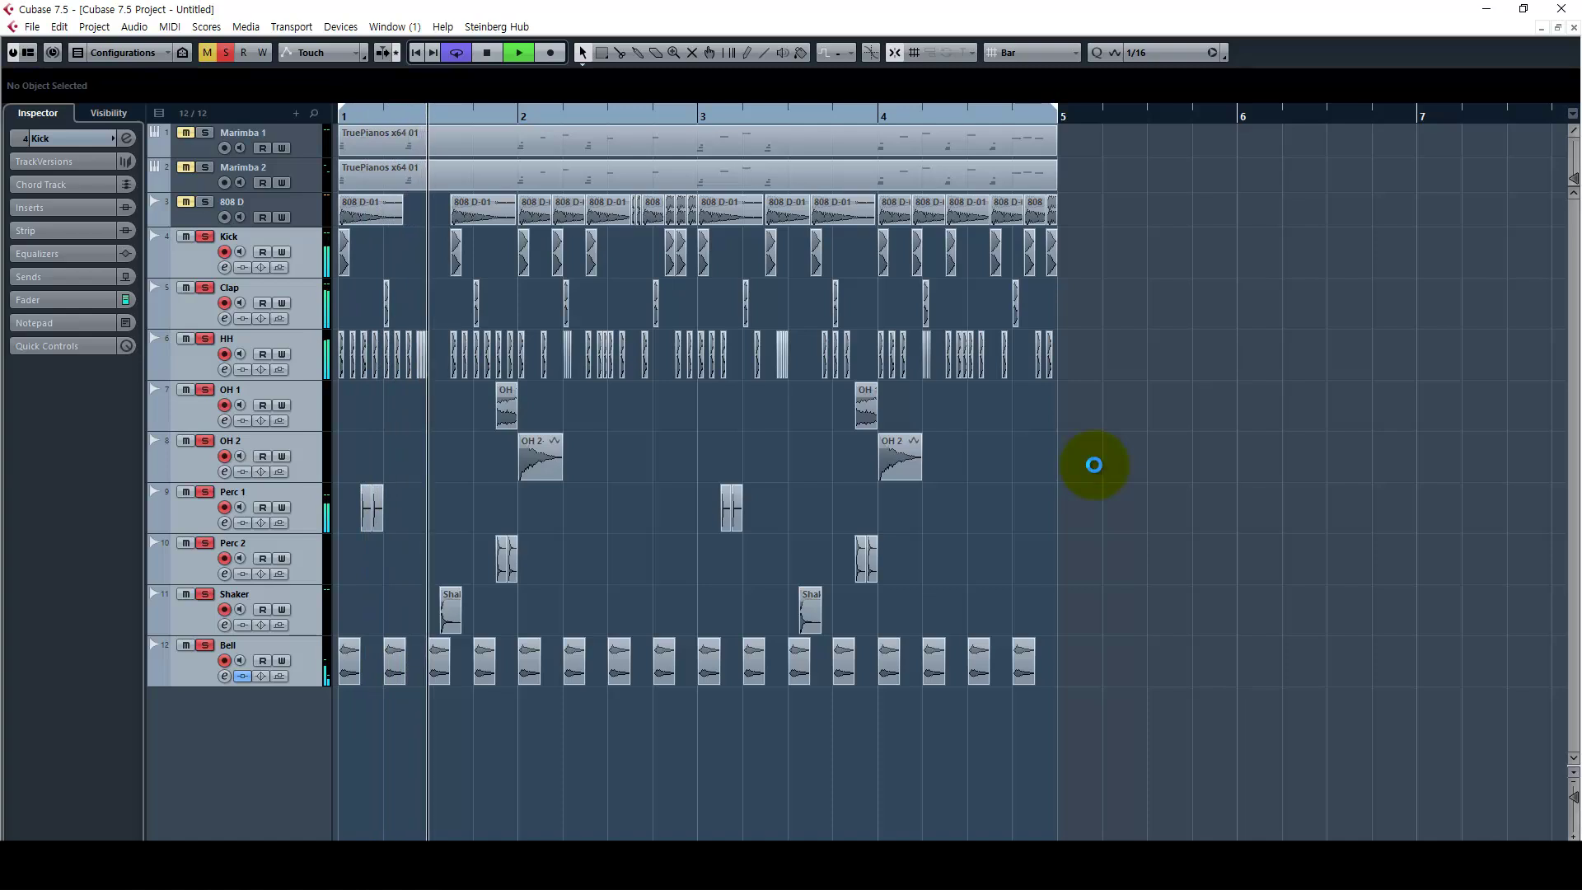
right_click(1114, 506)
click(1111, 508)
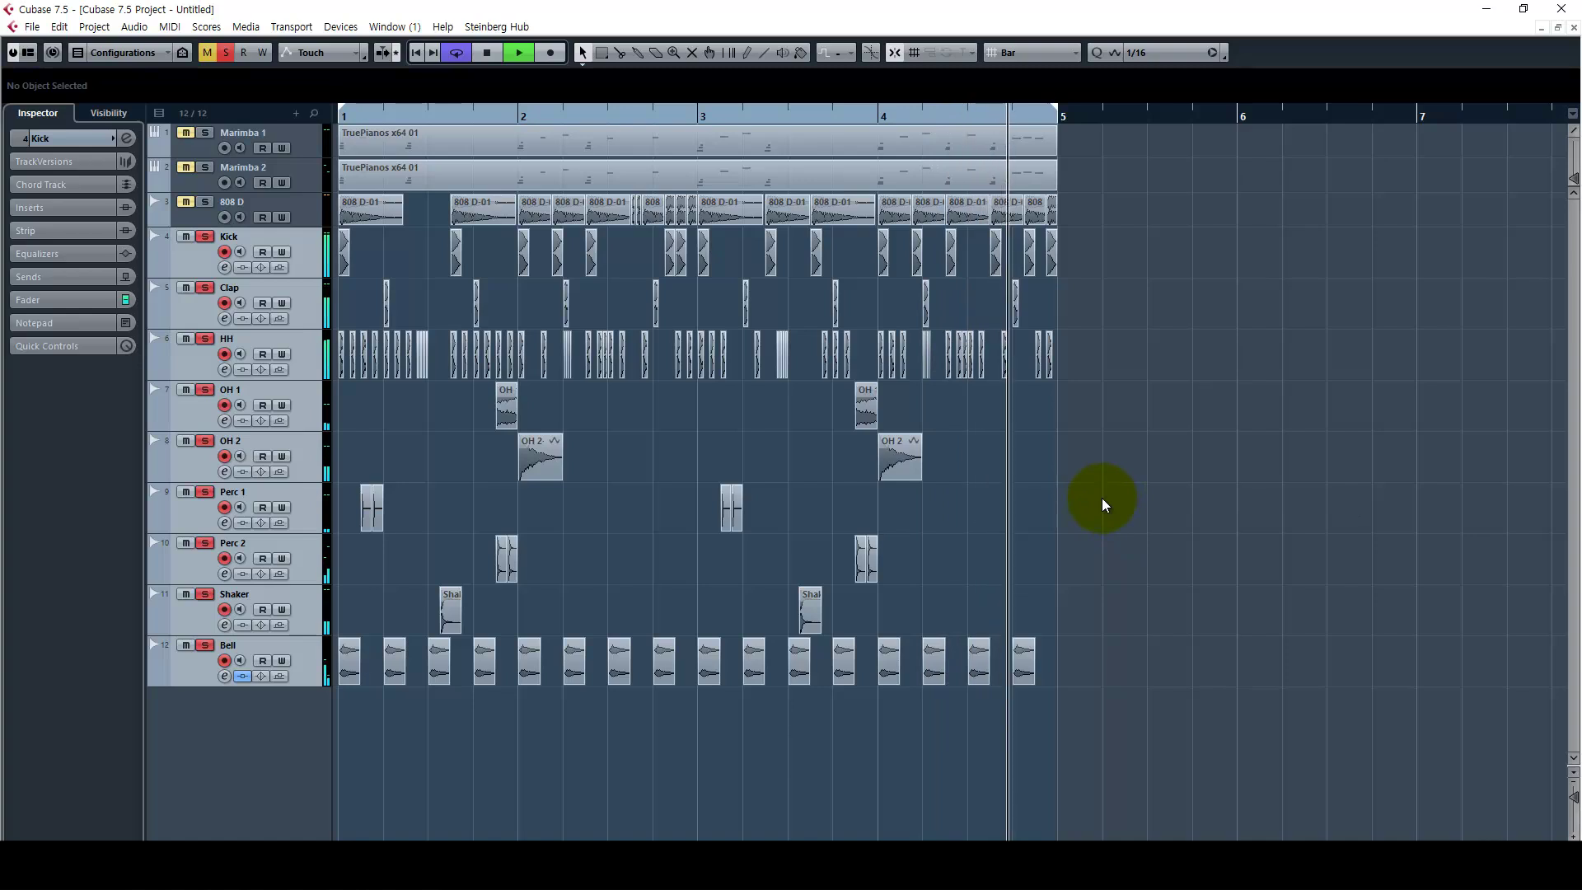
key(space)
Step: Remove the solo from the Shaker through Kick tracks, leaving only Bell soloed
click(318, 610)
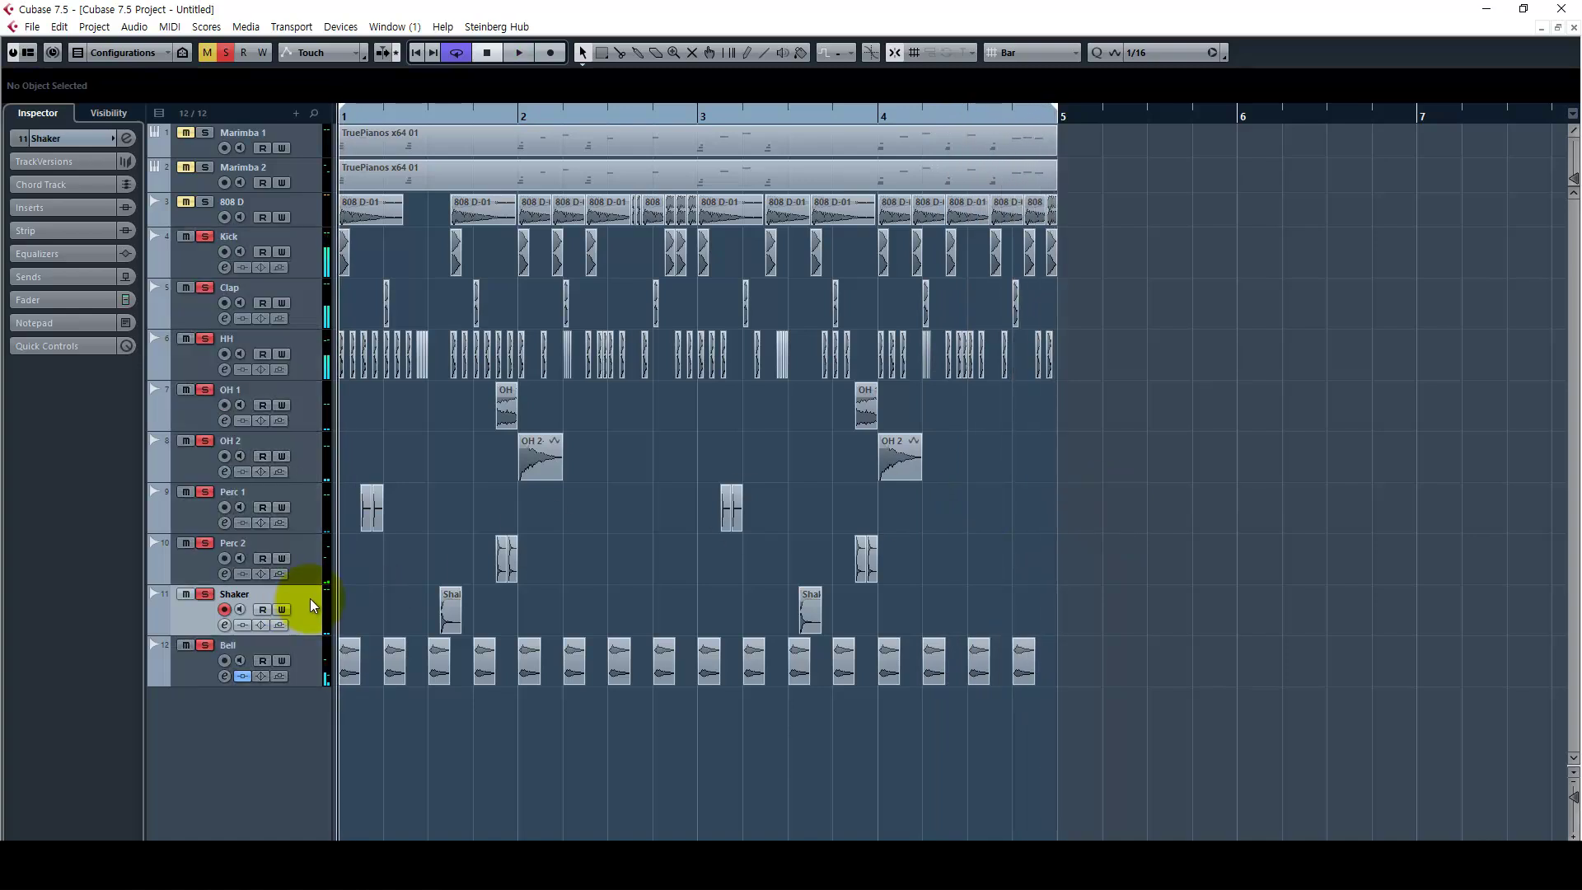
shift+click(311, 257)
key(s)
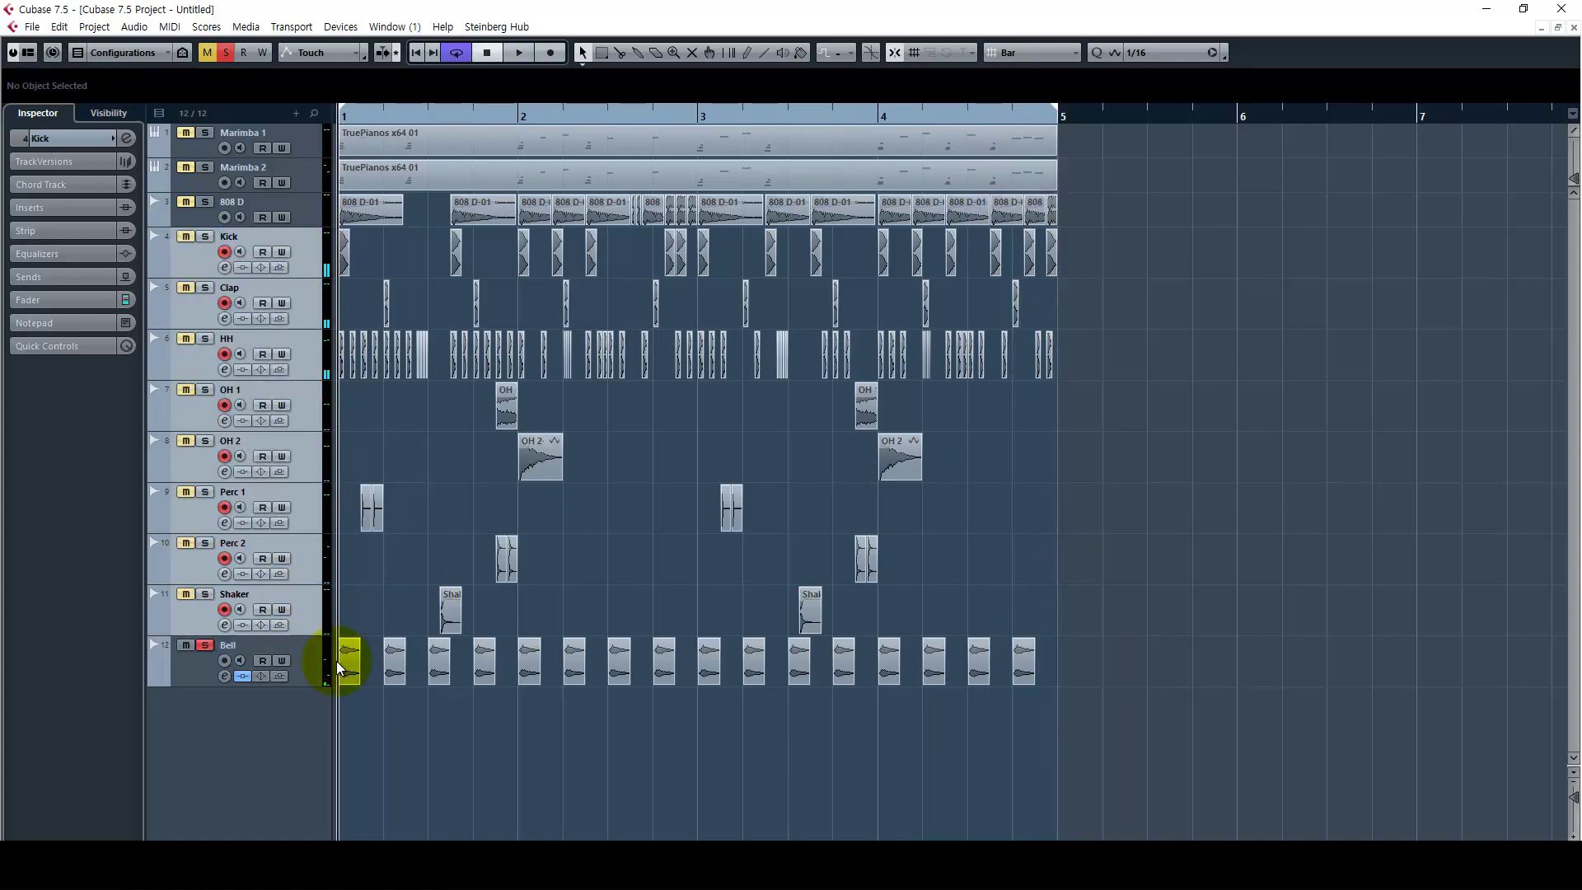
Step: Shrink the tracks from Kick to Shaker to compact rows and enlarge the Bell track
click(299, 677)
click(299, 604)
shift+click(305, 269)
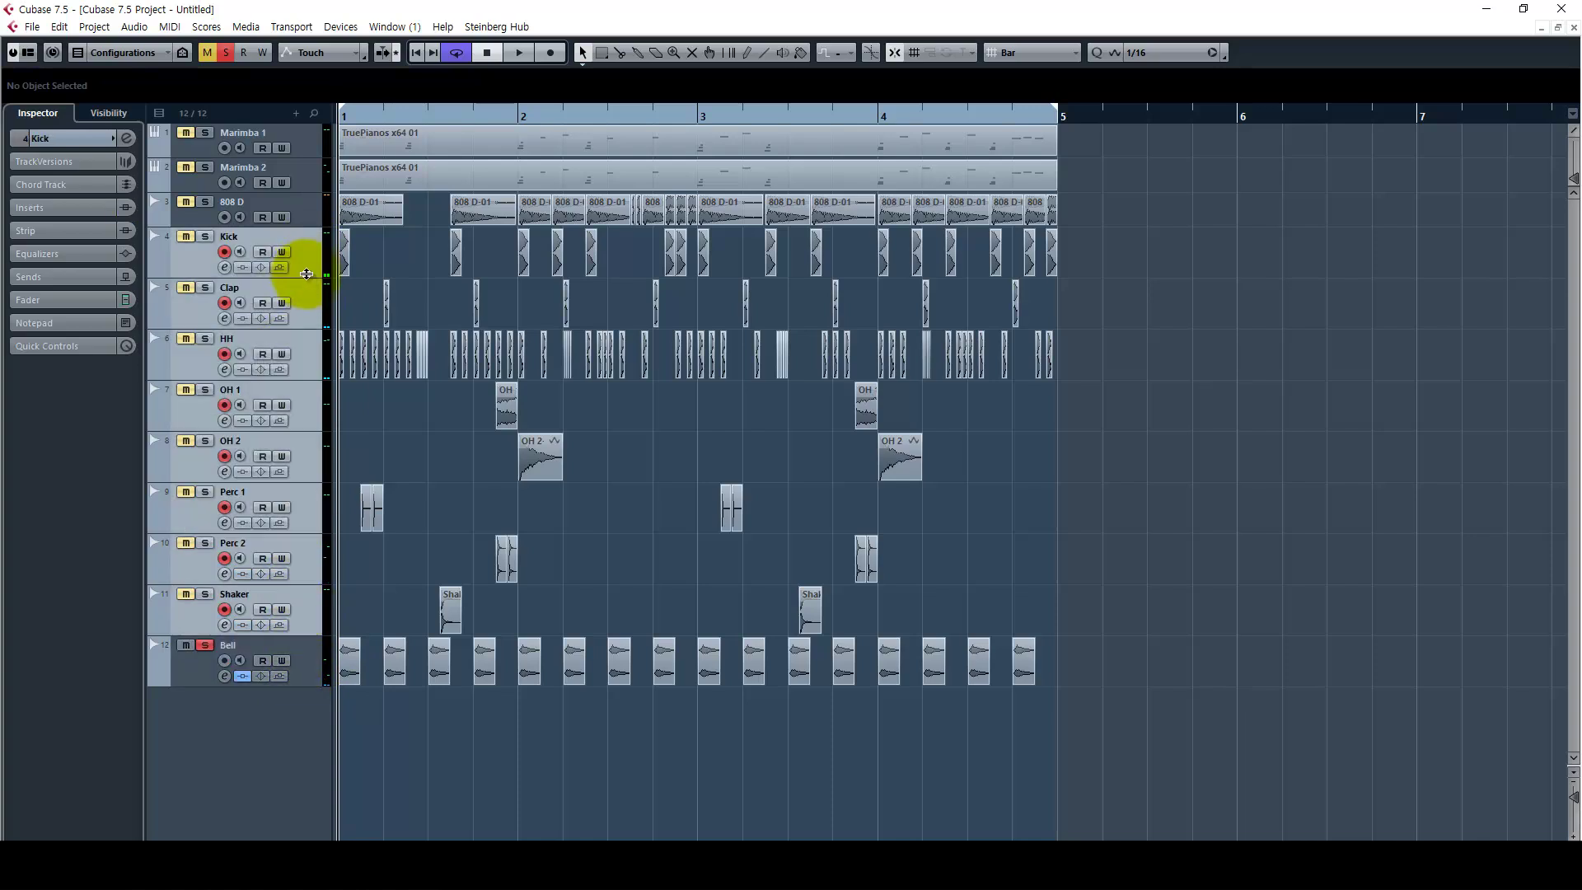
drag(307, 279, 302, 264)
click(304, 527)
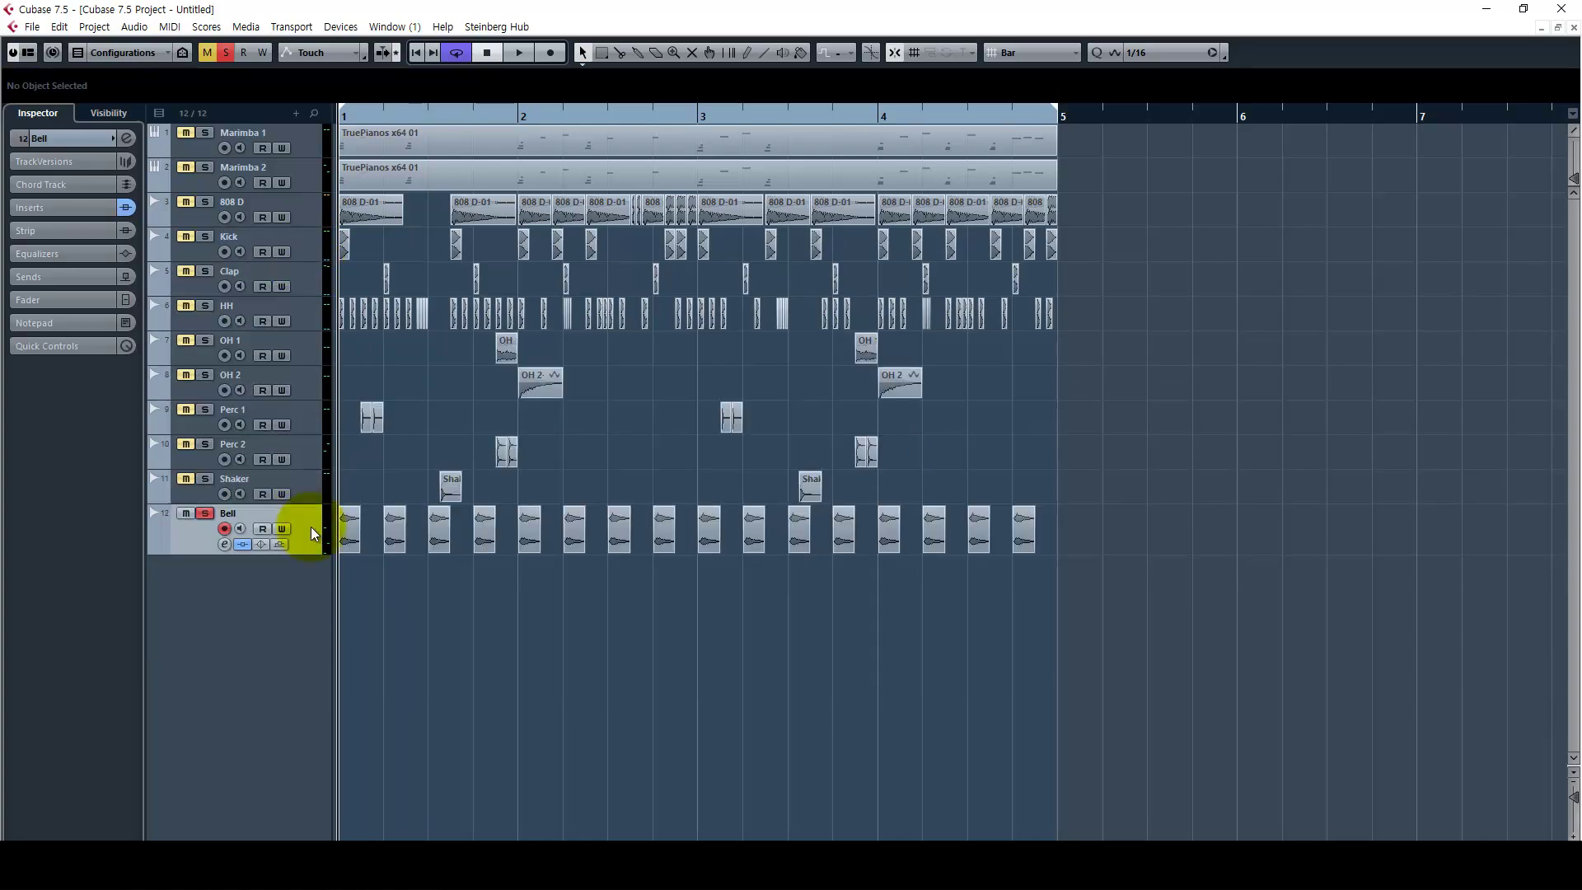
drag(309, 553, 302, 619)
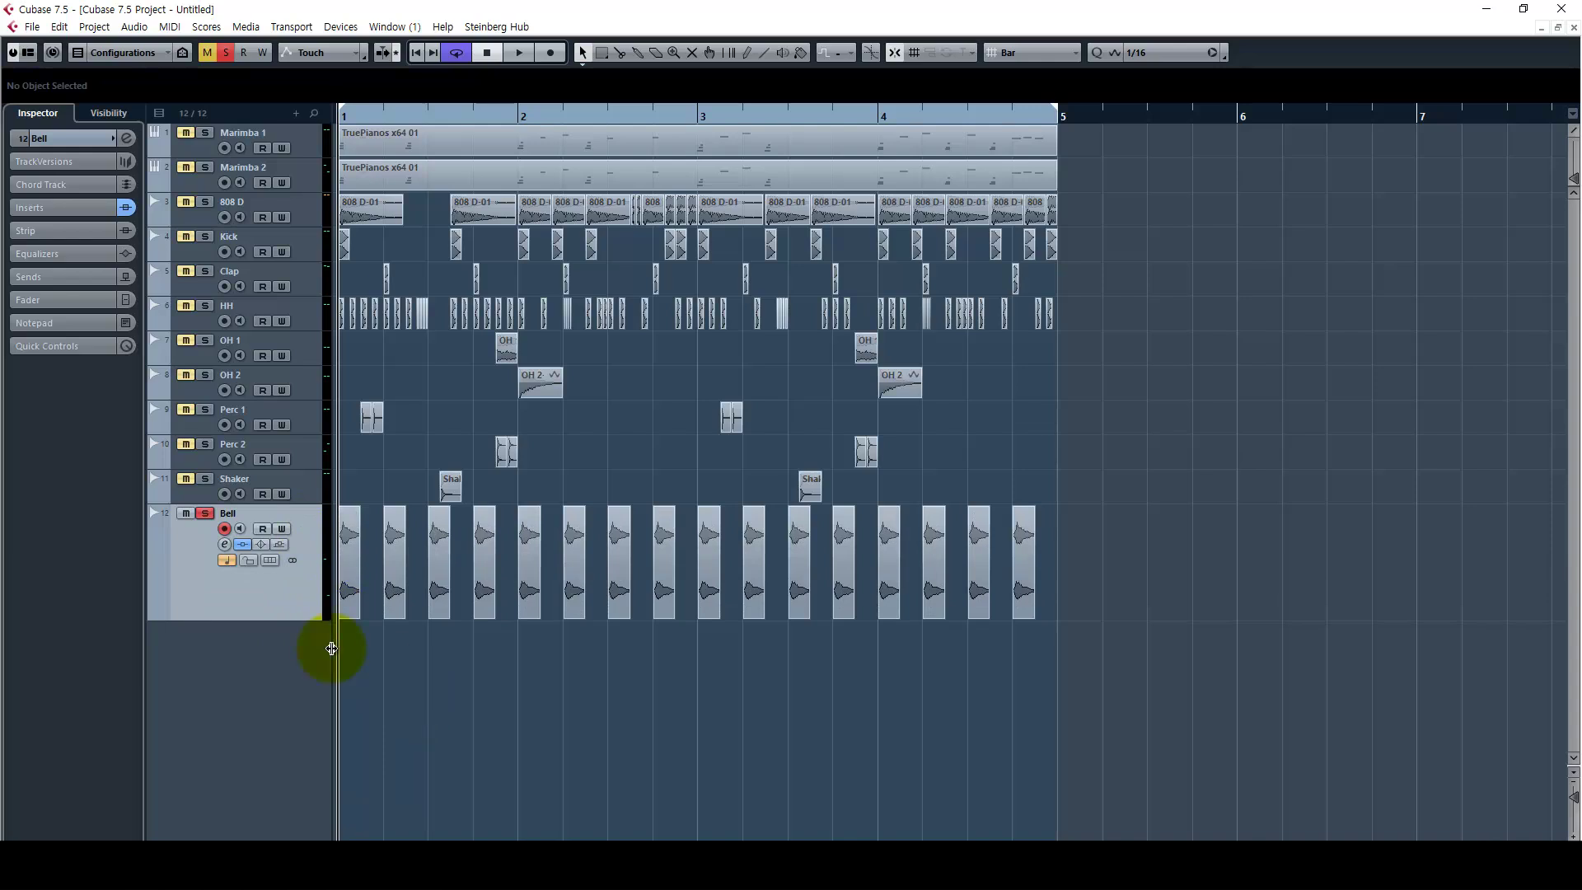
Step: Start playback, open the PingPongDelay insert of the Bell channel from the mixer, and bypass the effect
key(F3)
key(space)
click(1412, 191)
key(F3)
drag(1057, 540, 1038, 337)
click(901, 352)
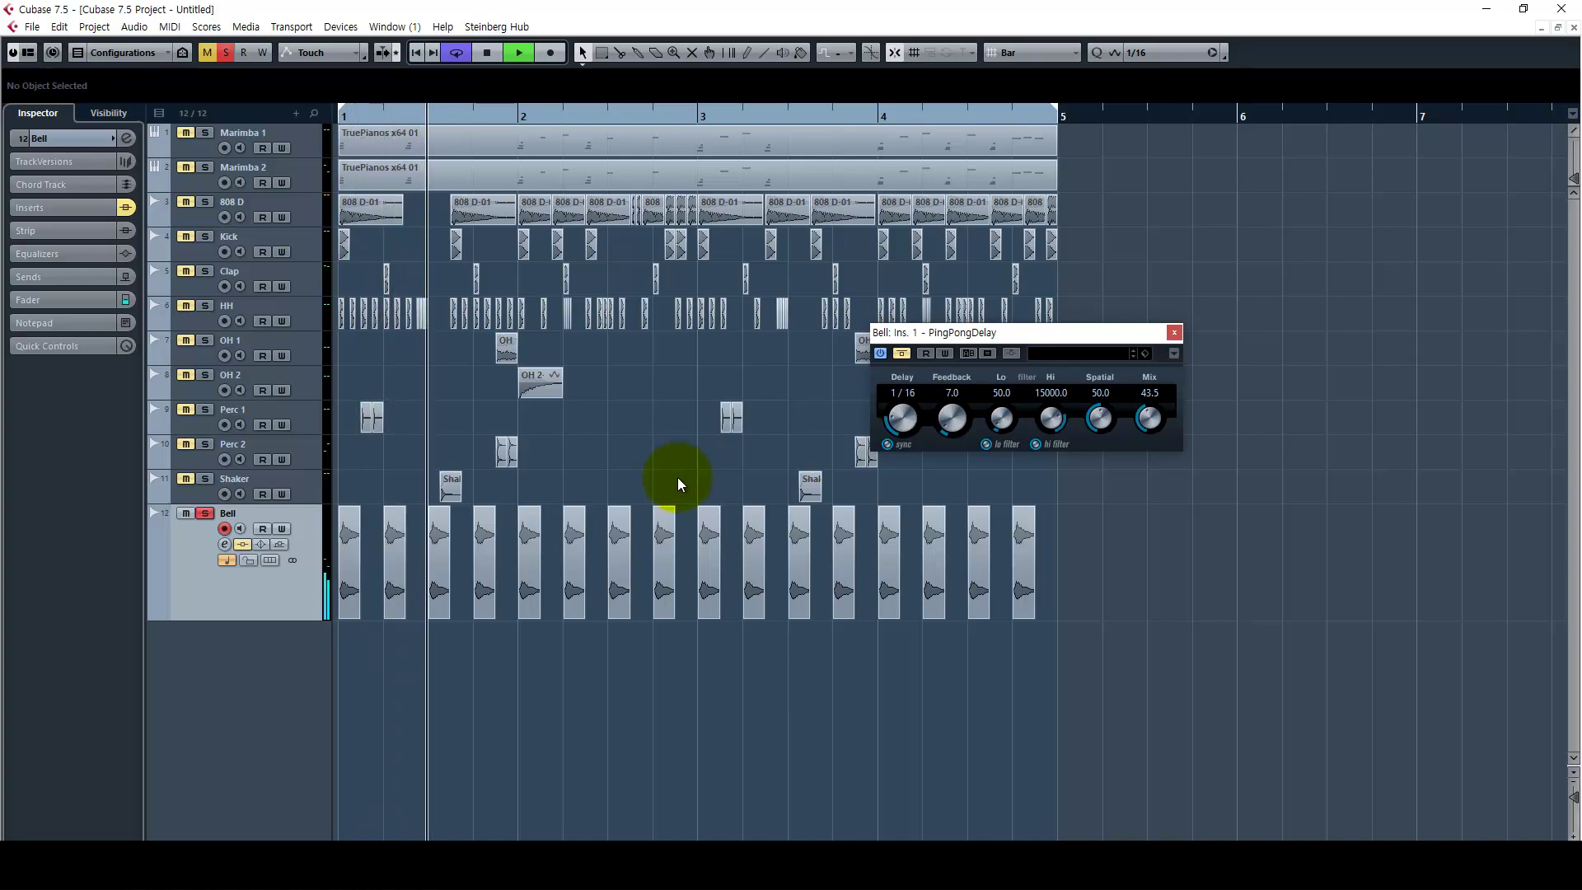
Step: Raise the Bell channel's volume fader to about -0.21 dB and listen to the bell without the delay
key(F3)
drag(1388, 601, 1389, 526)
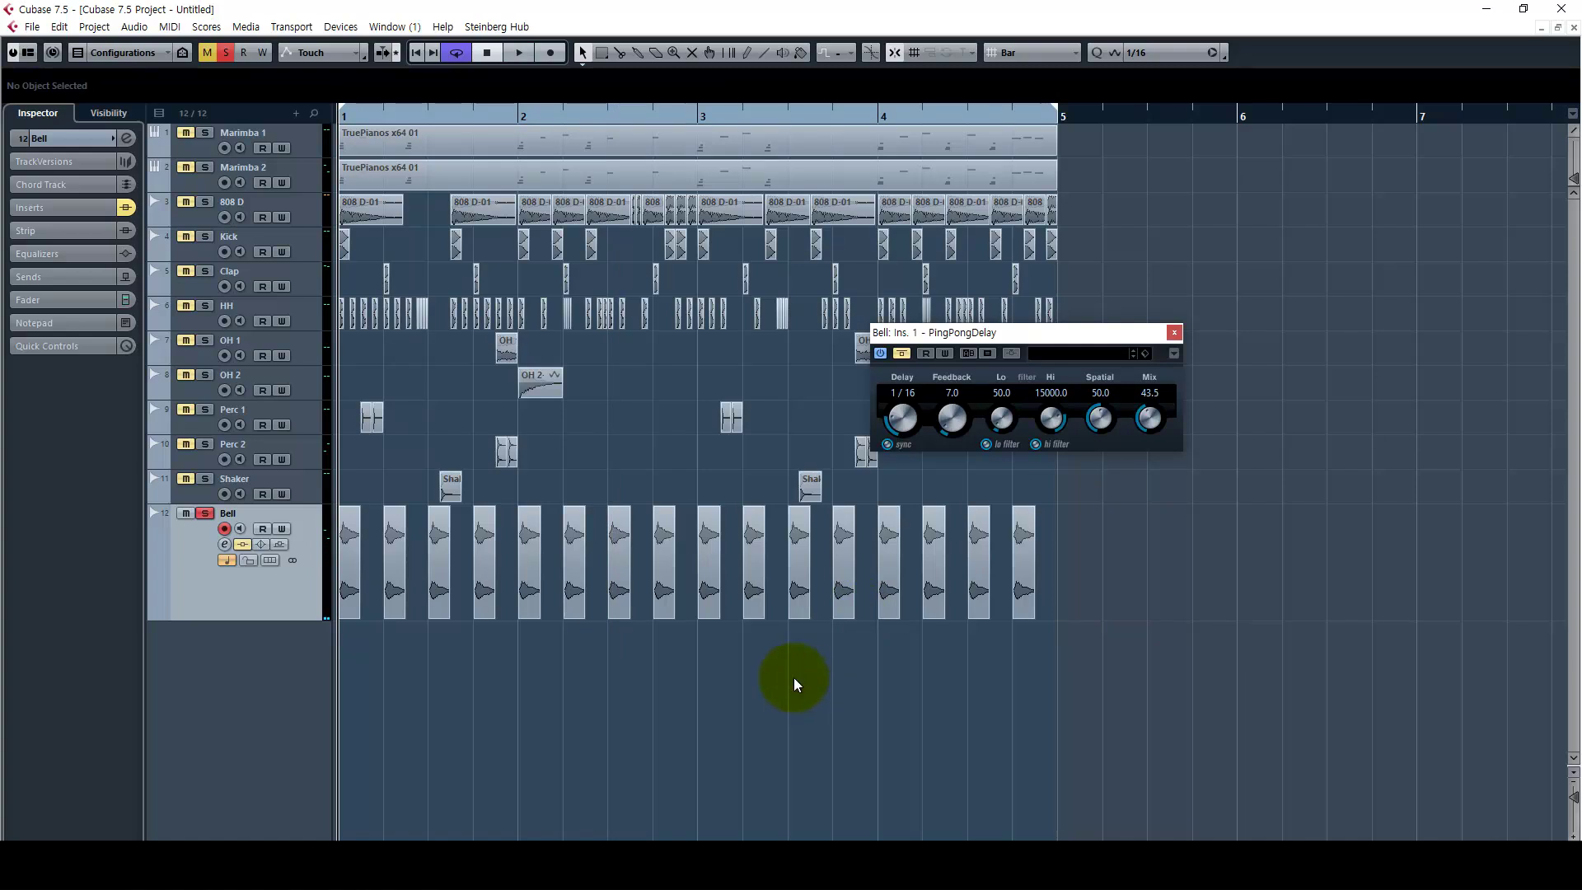
key(space)
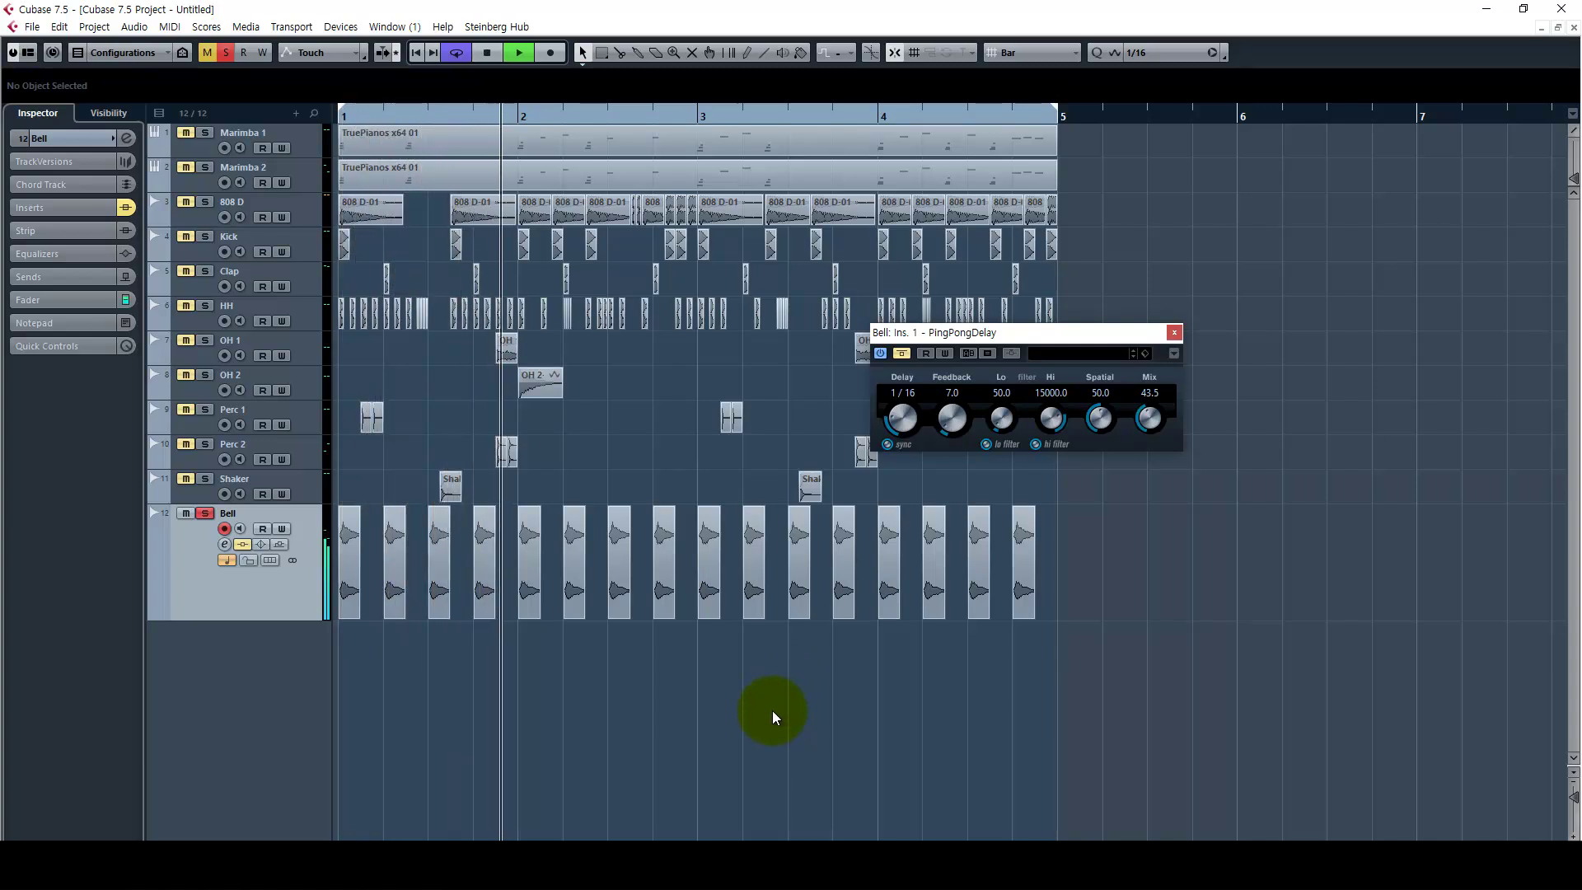
key(space)
Step: Turn the PingPongDelay back on for Bell and listen to the delayed bell from bar 1
click(901, 353)
drag(924, 333, 832, 311)
key(space)
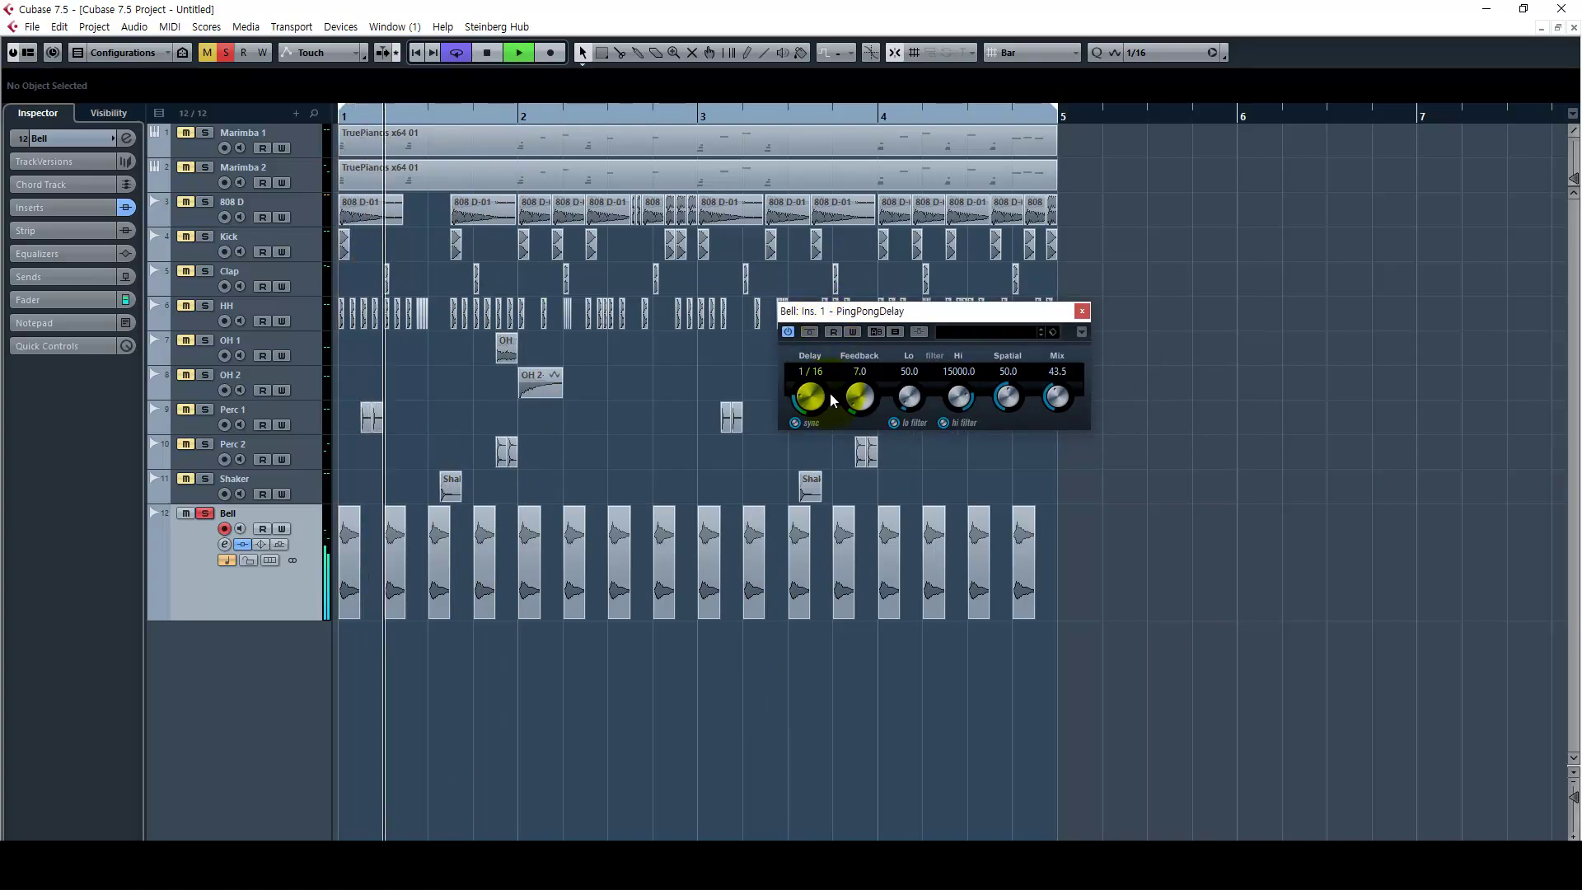
key(space)
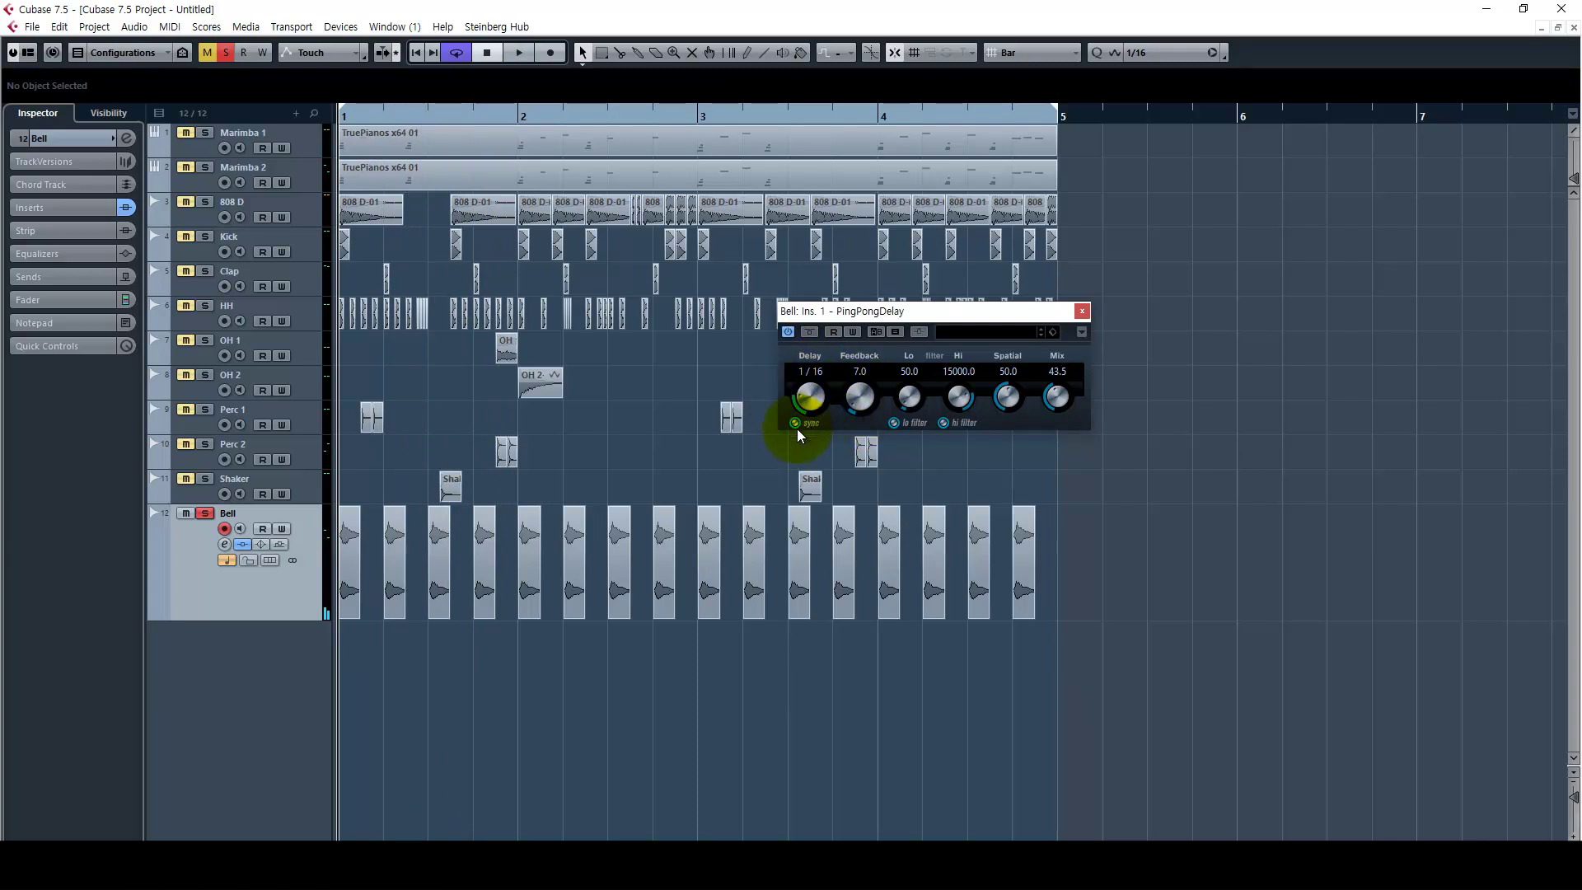
key(space)
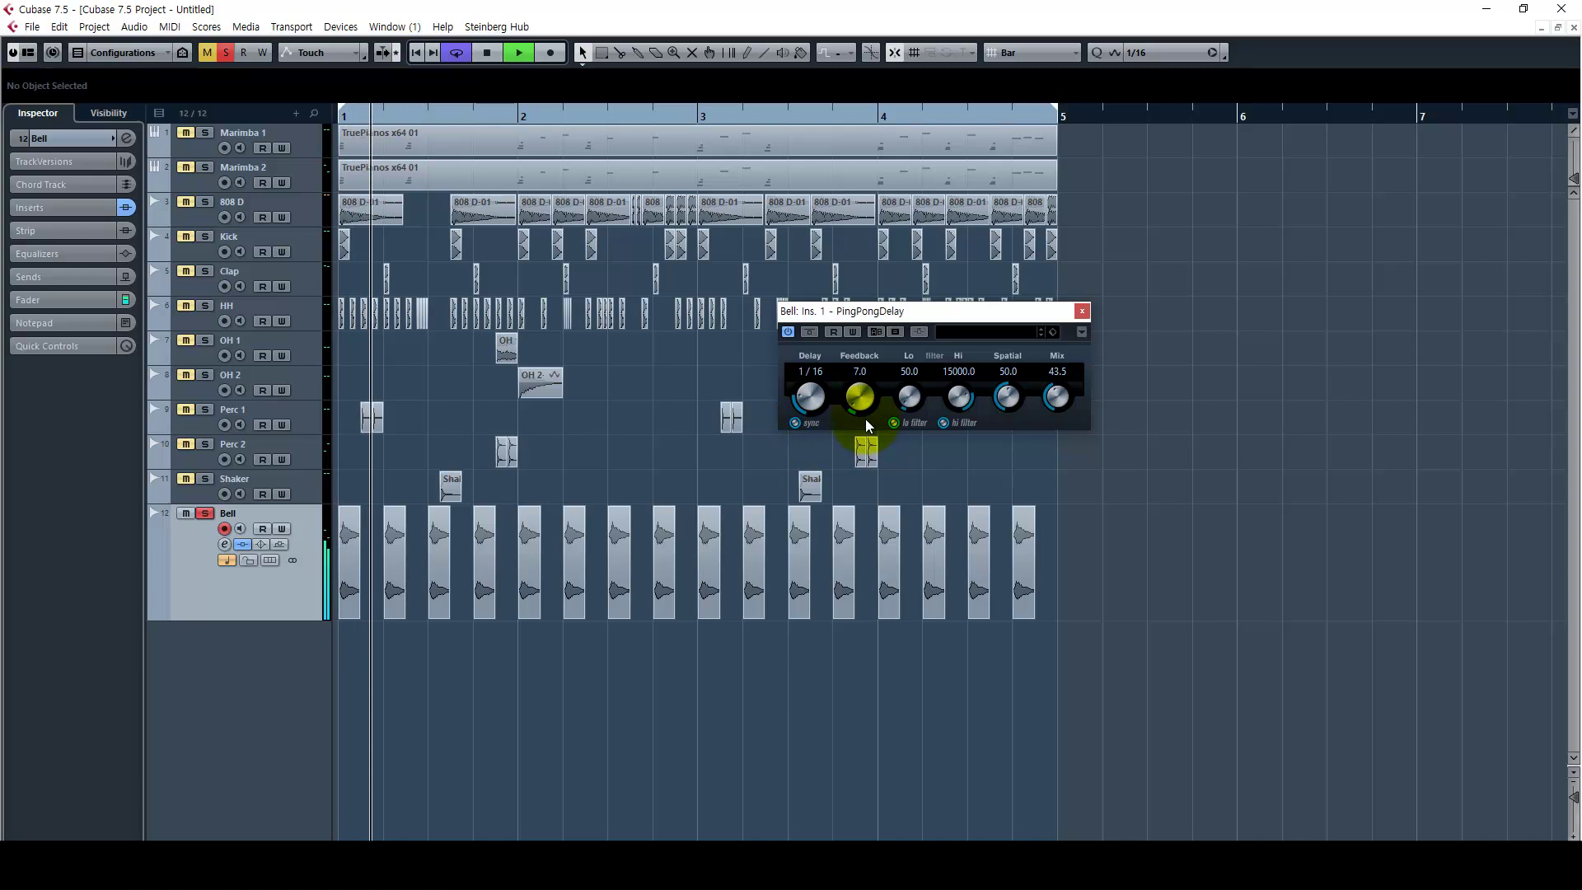
key(space)
Step: Audition the PingPongDelay with Mix at 100, and settle on Mix 41.5 and Feedback 3.5 during playback
drag(1059, 402, 1047, 315)
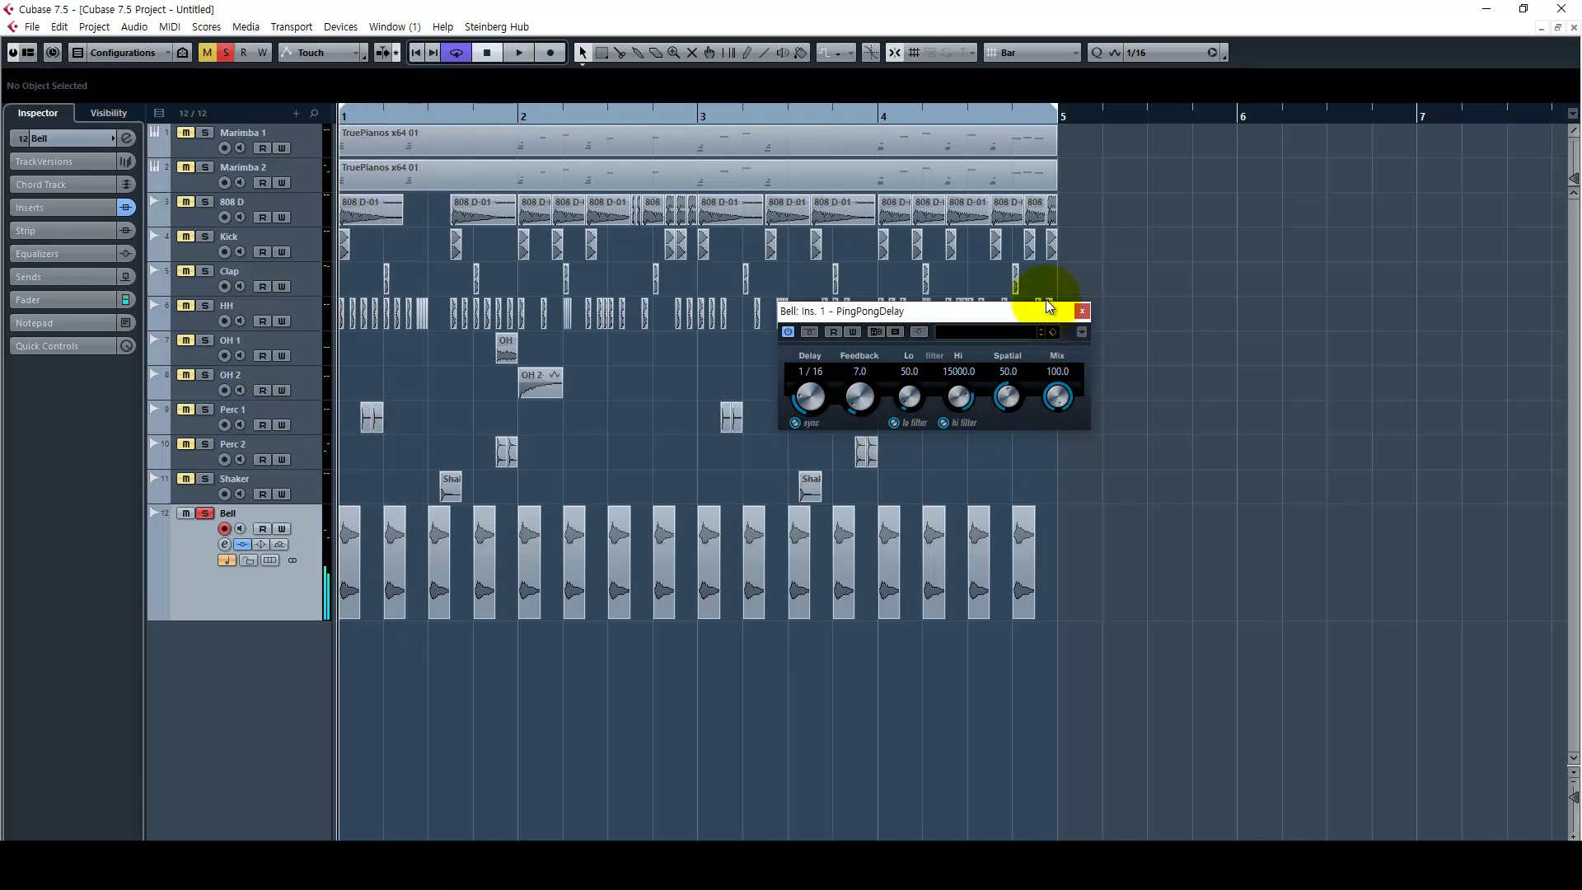
key(space)
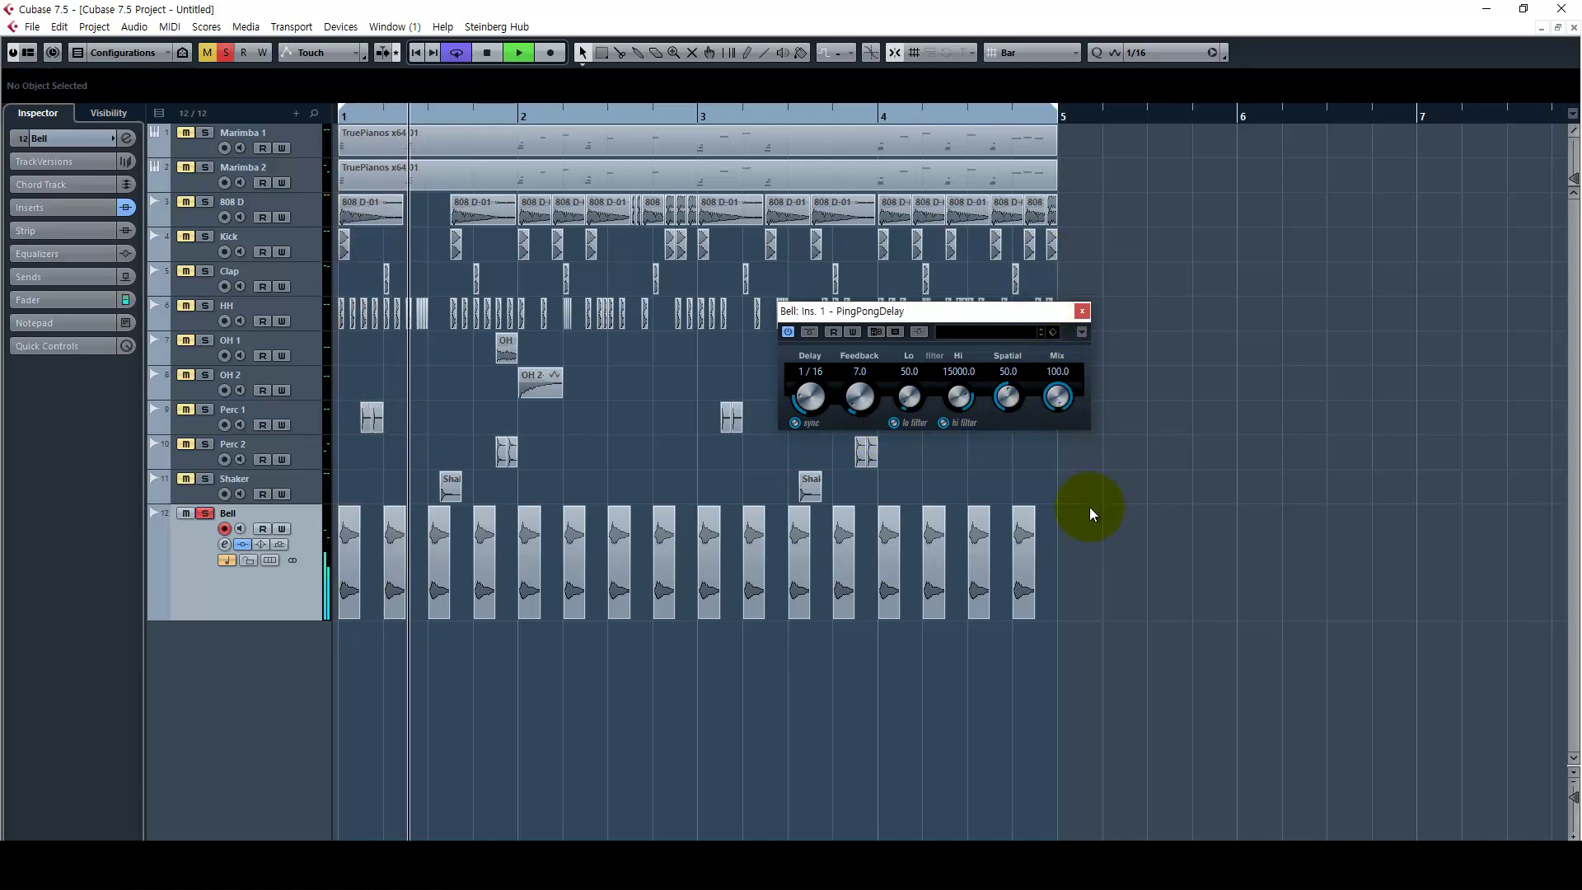
drag(1059, 402, 1061, 502)
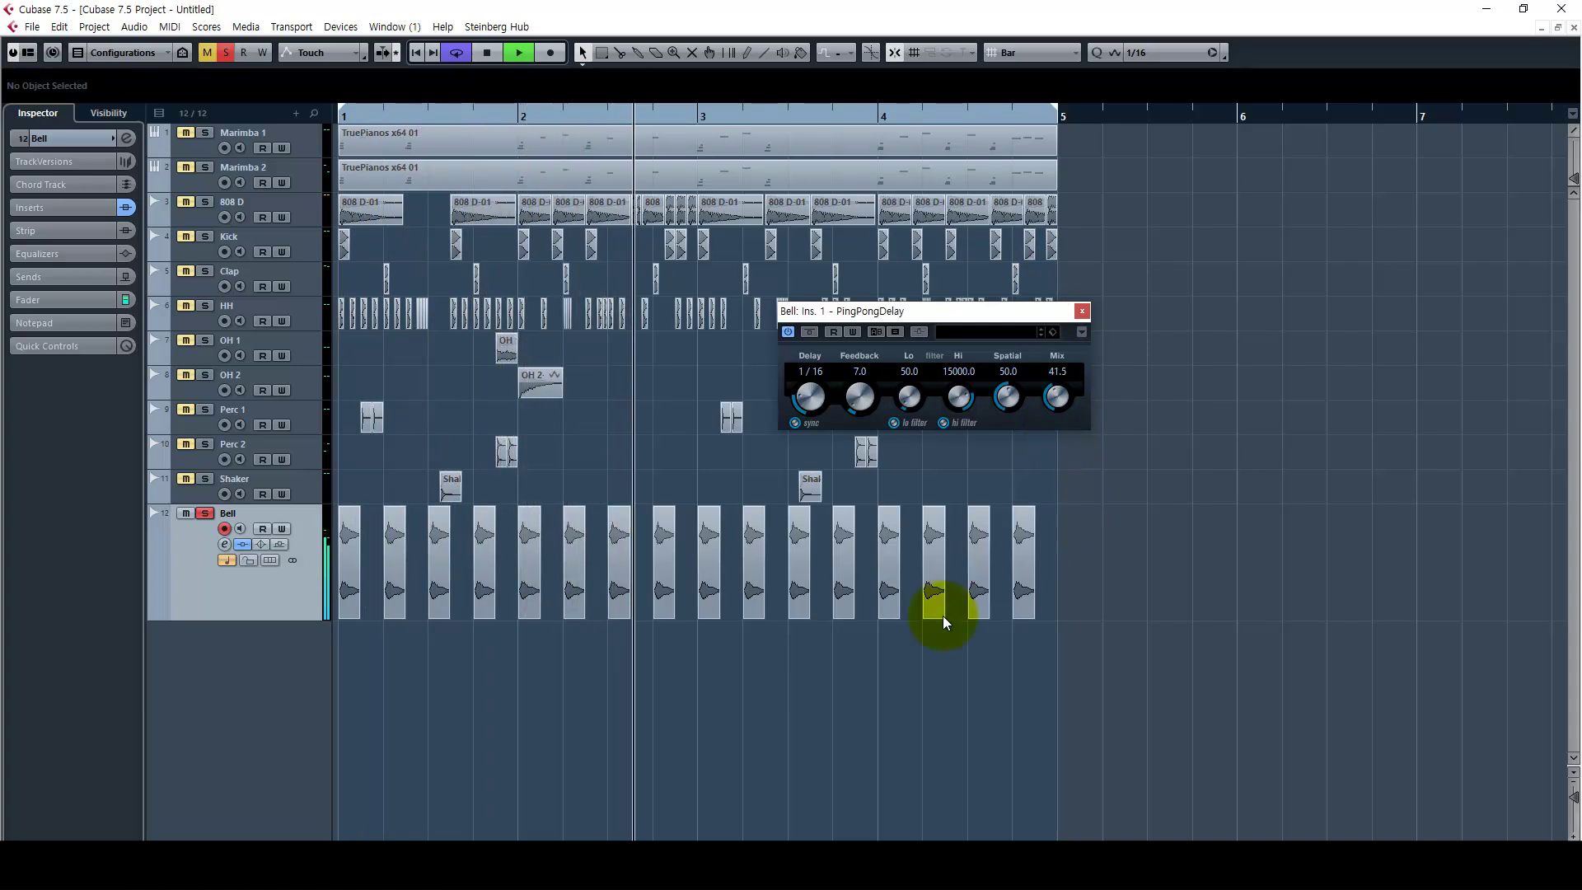
drag(861, 400, 861, 408)
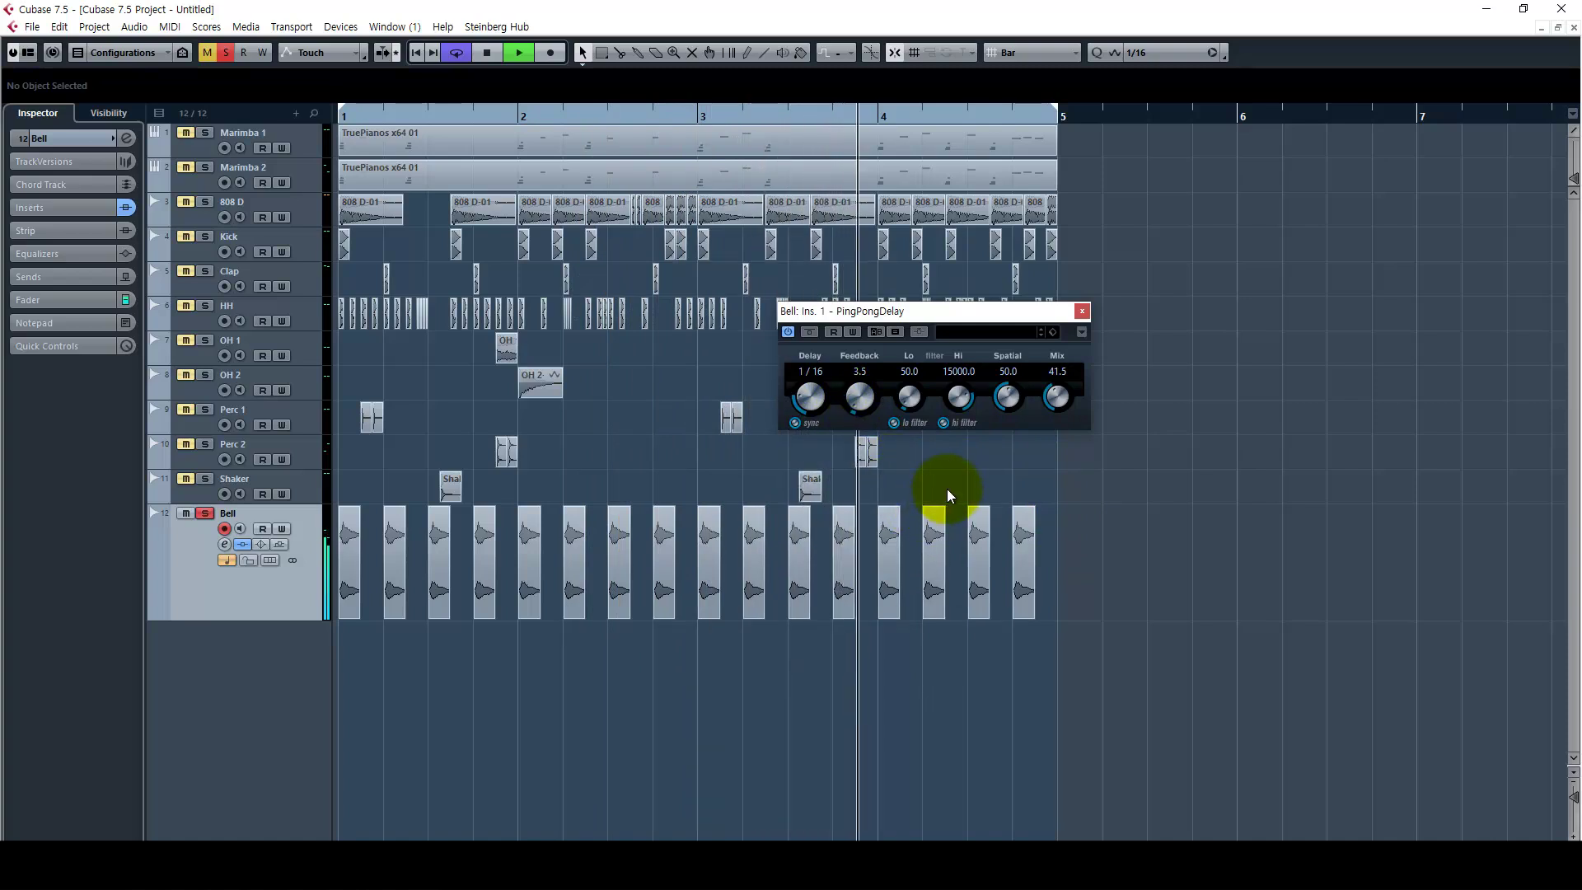
Step: Compare Bell with the PingPongDelay bypassed, and lower the Bell channel's fader to -12.6 dB in the mixer
click(808, 331)
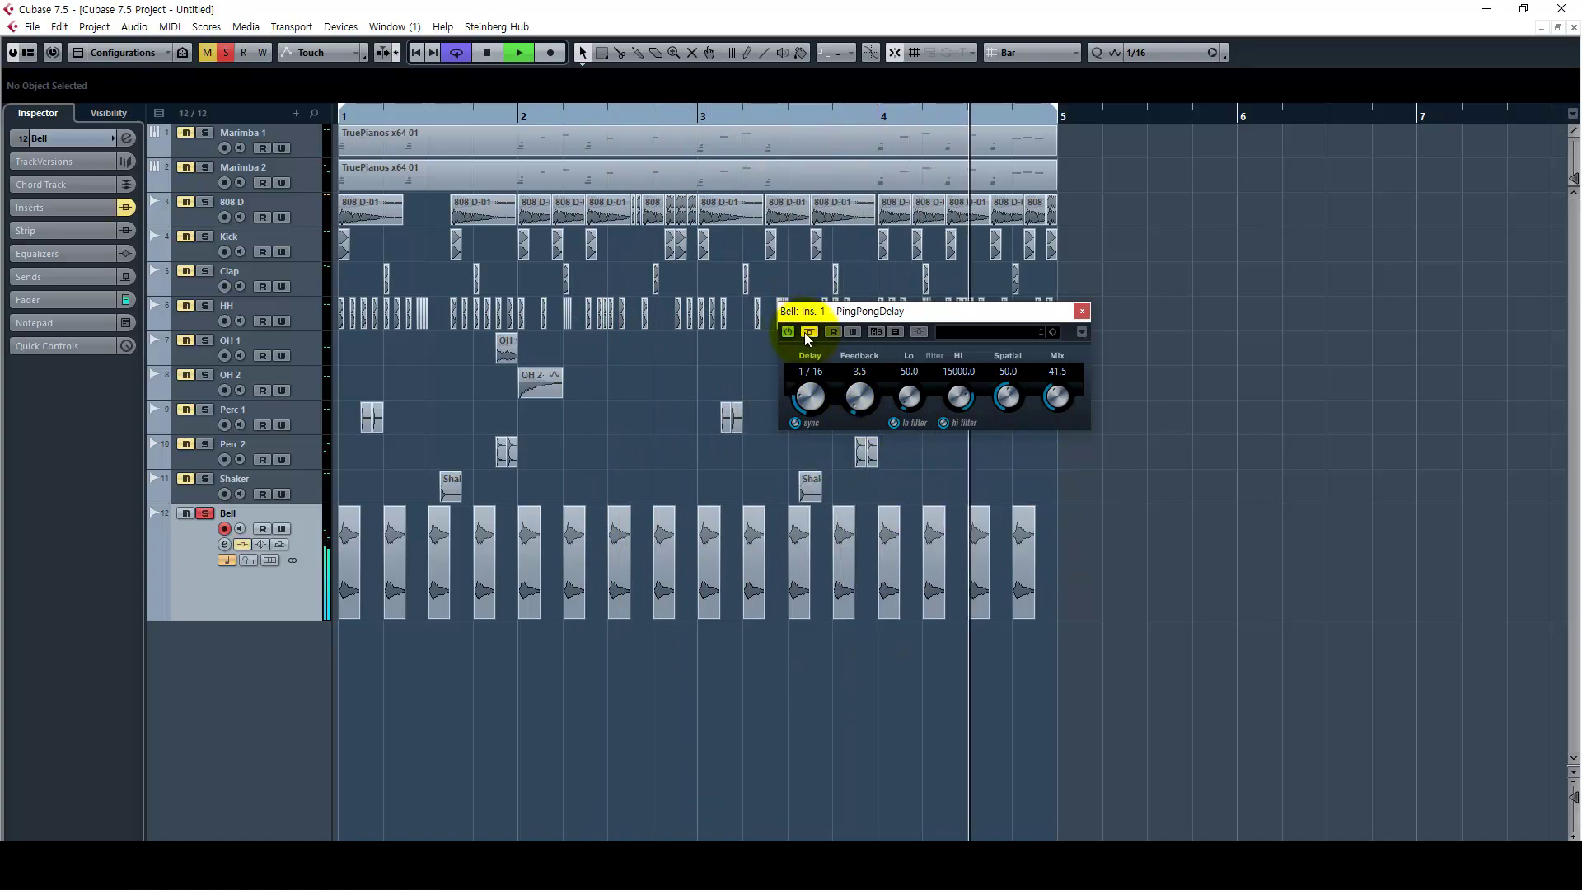
key(F3)
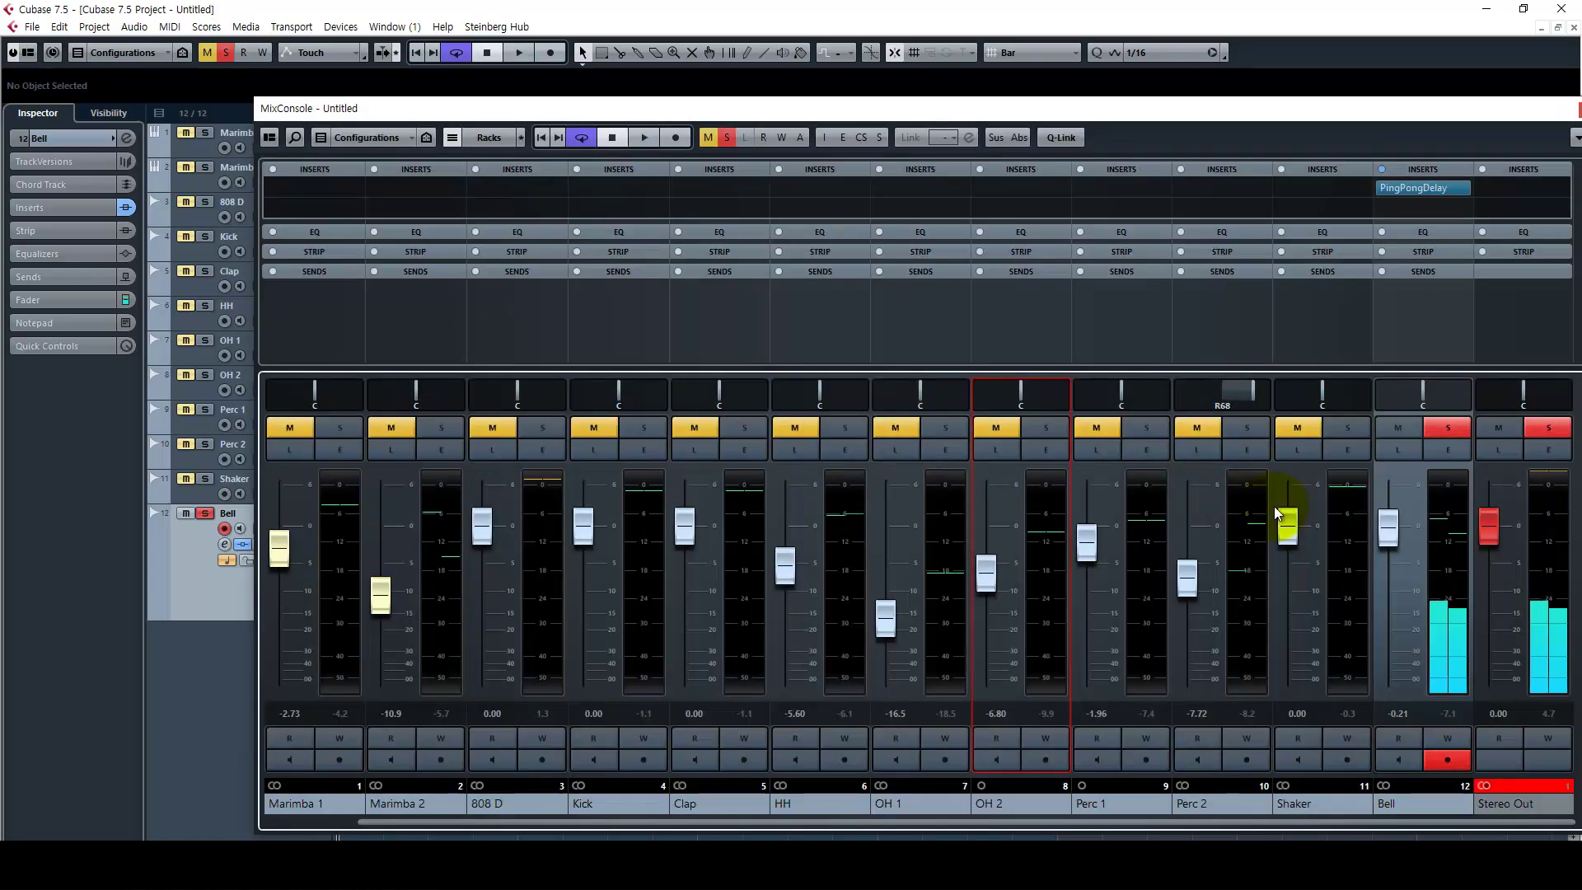
drag(1383, 537, 1392, 624)
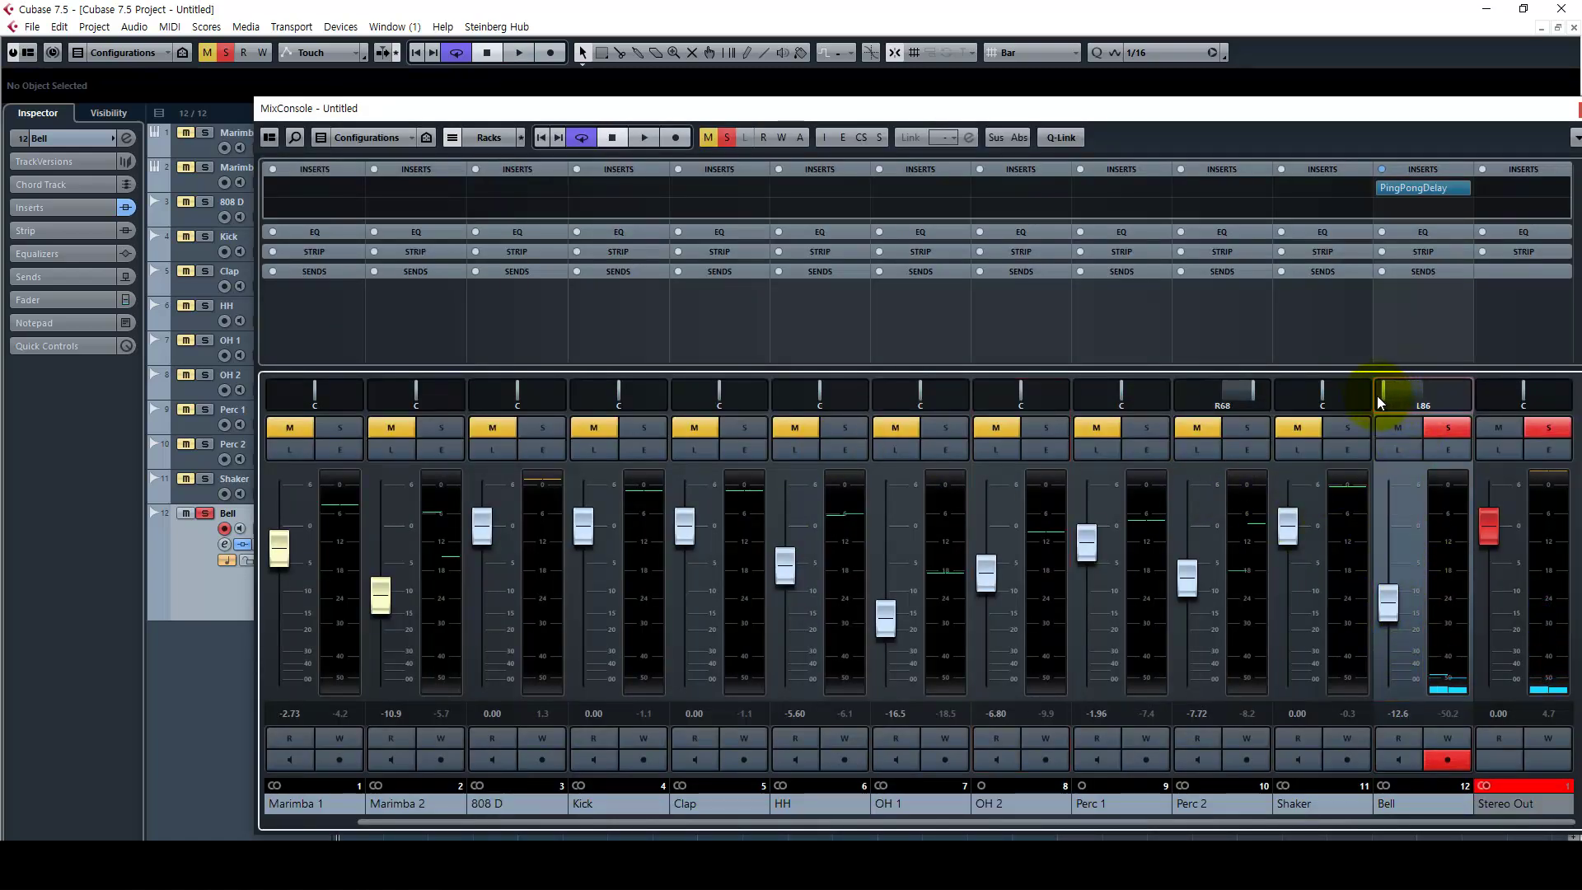
Step: Close the MixConsole and listen to the Kick track soloed from bar 1
key(F3)
click(1082, 310)
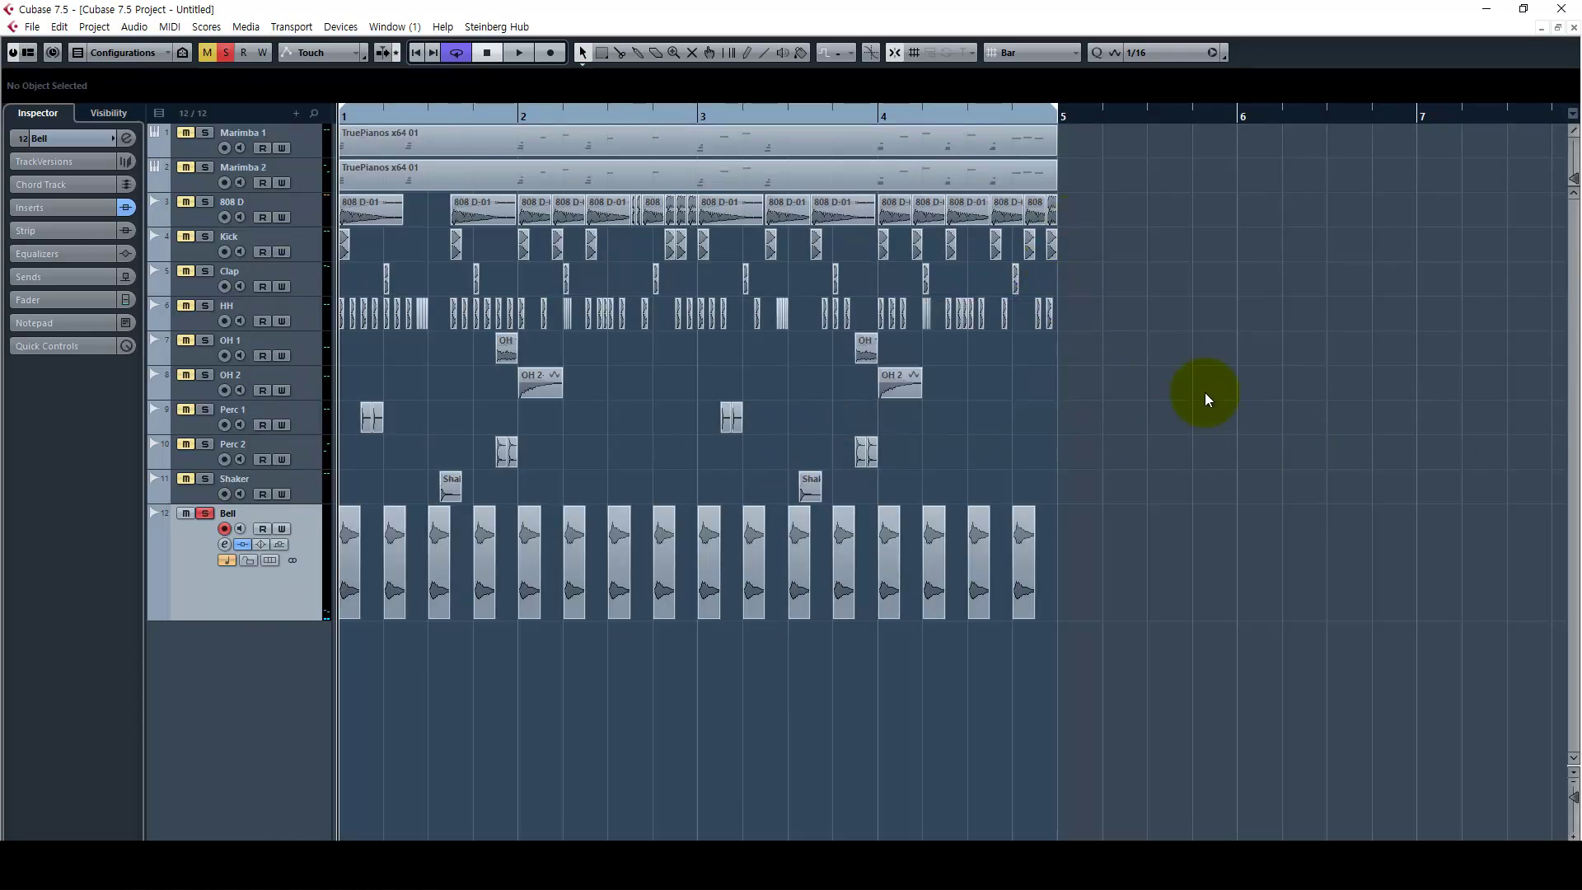
click(312, 242)
key(space)
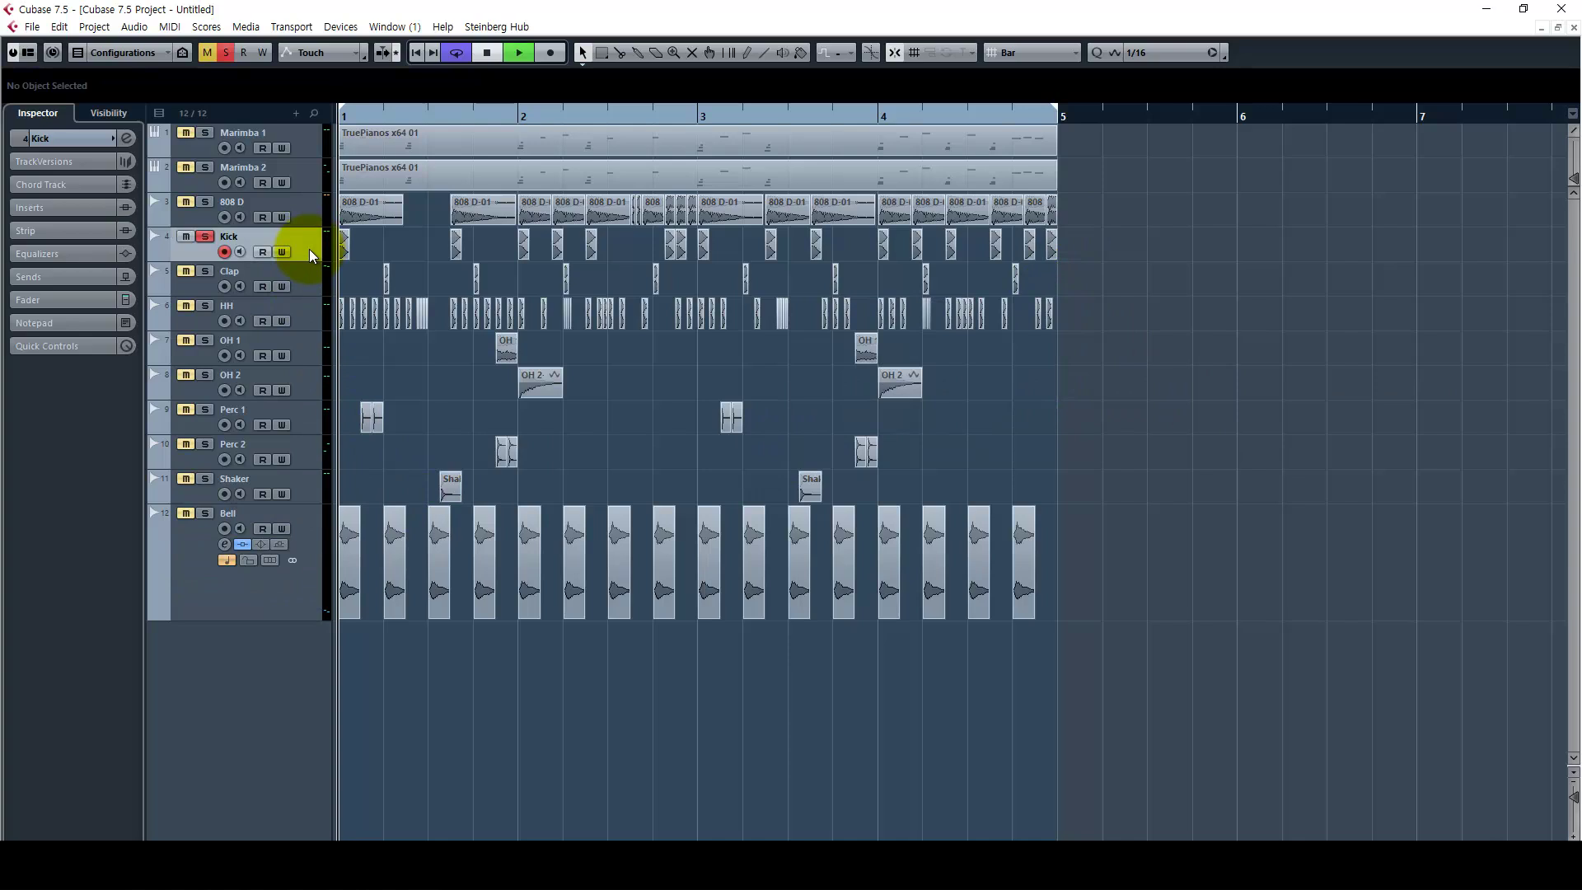
key(space)
Step: Solo 808 D alongside Kick and compare the bass with and without the kick
click(311, 214)
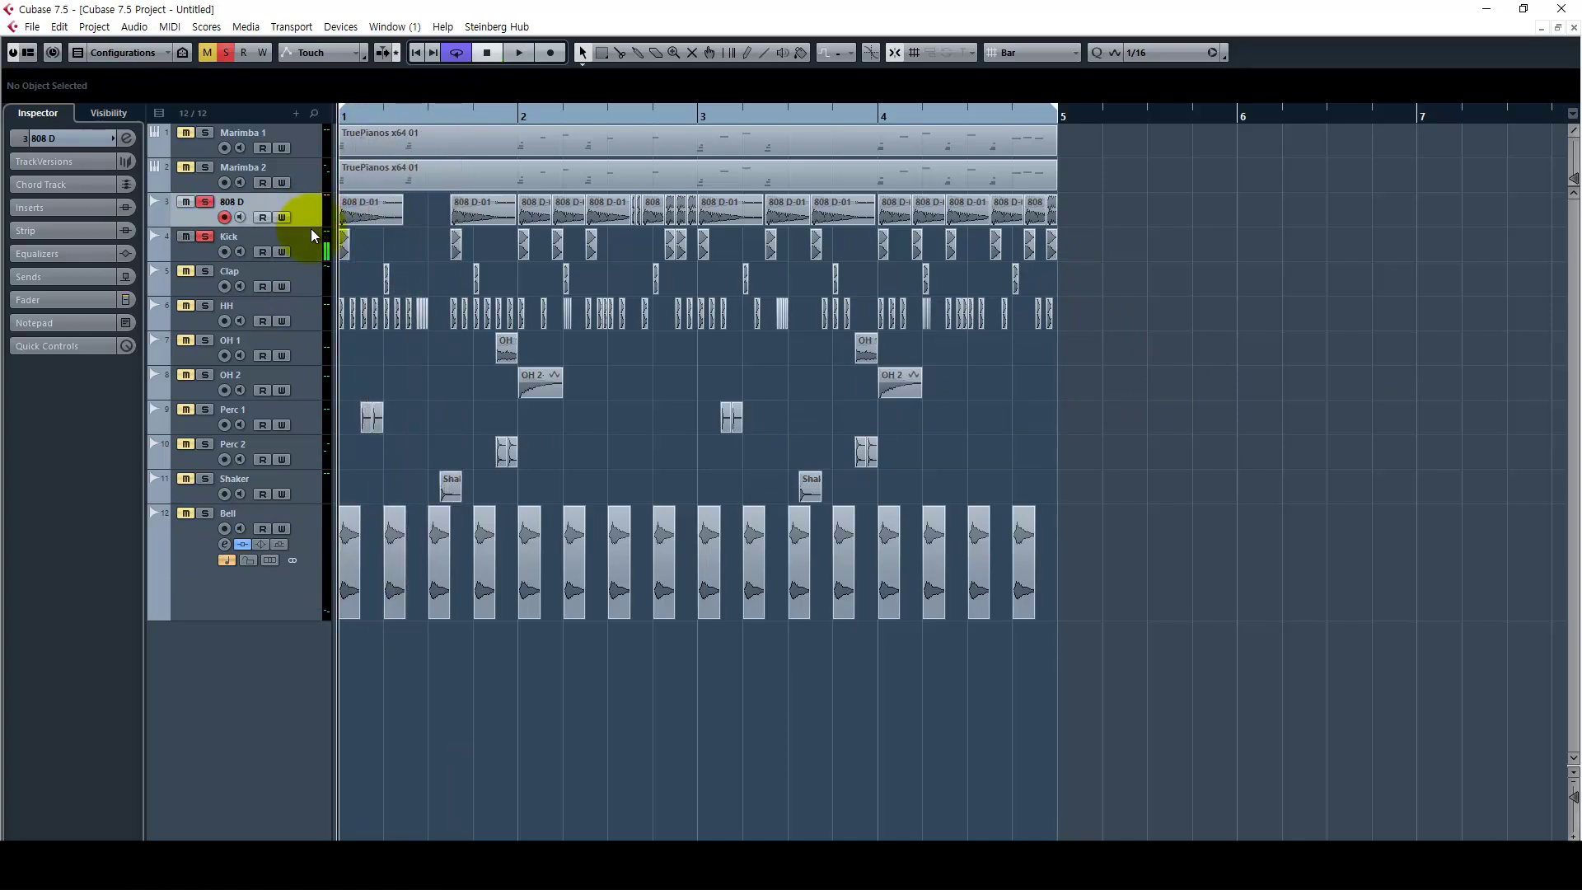
key(space)
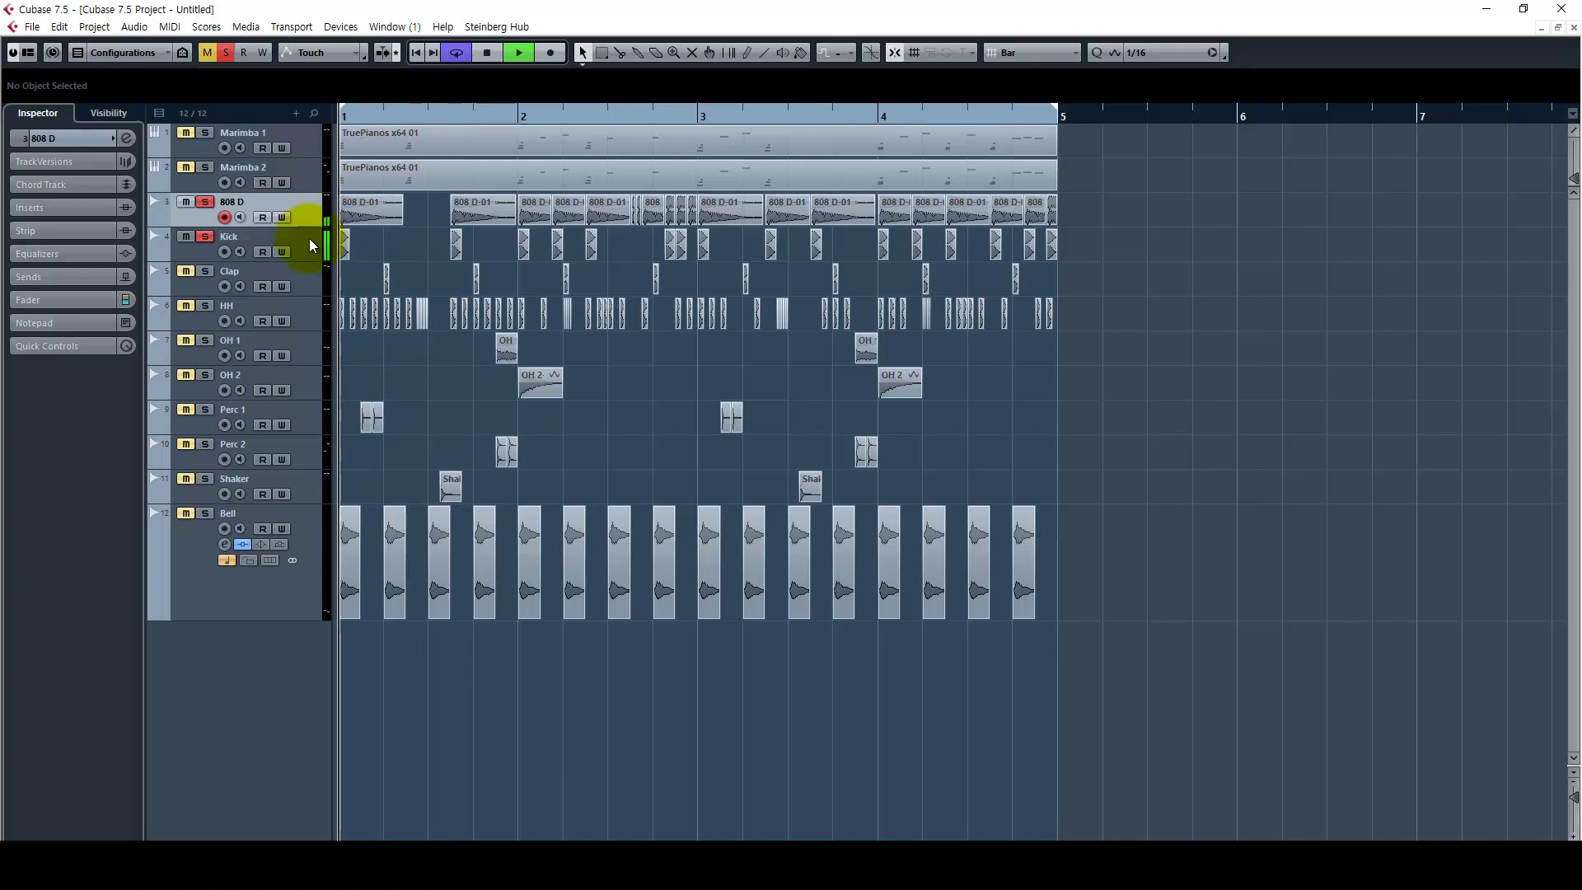
key(space)
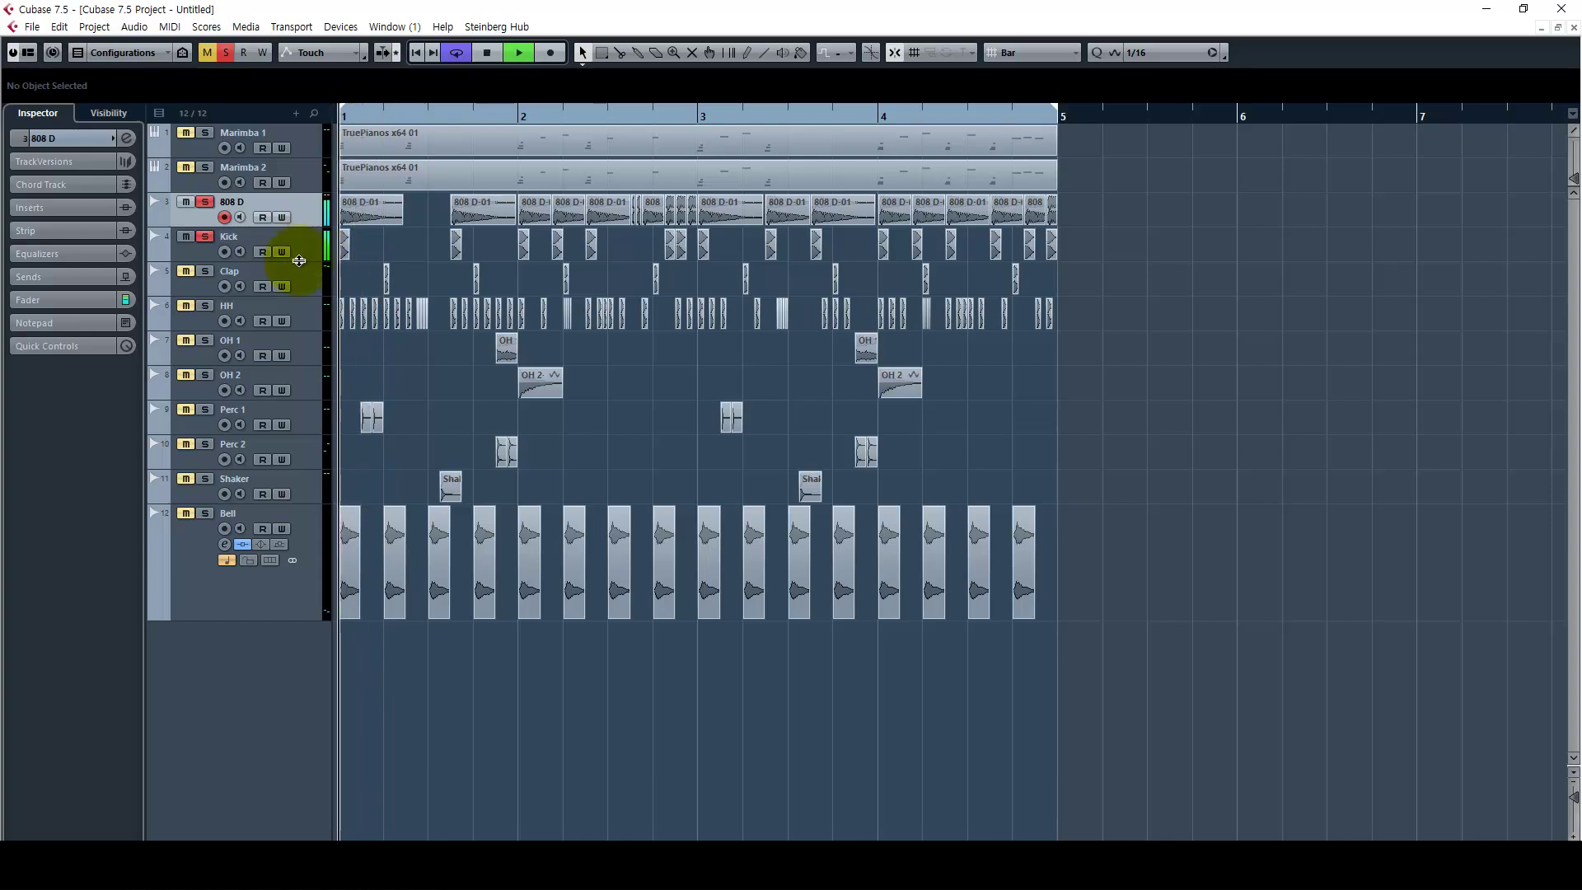
click(205, 237)
key(space)
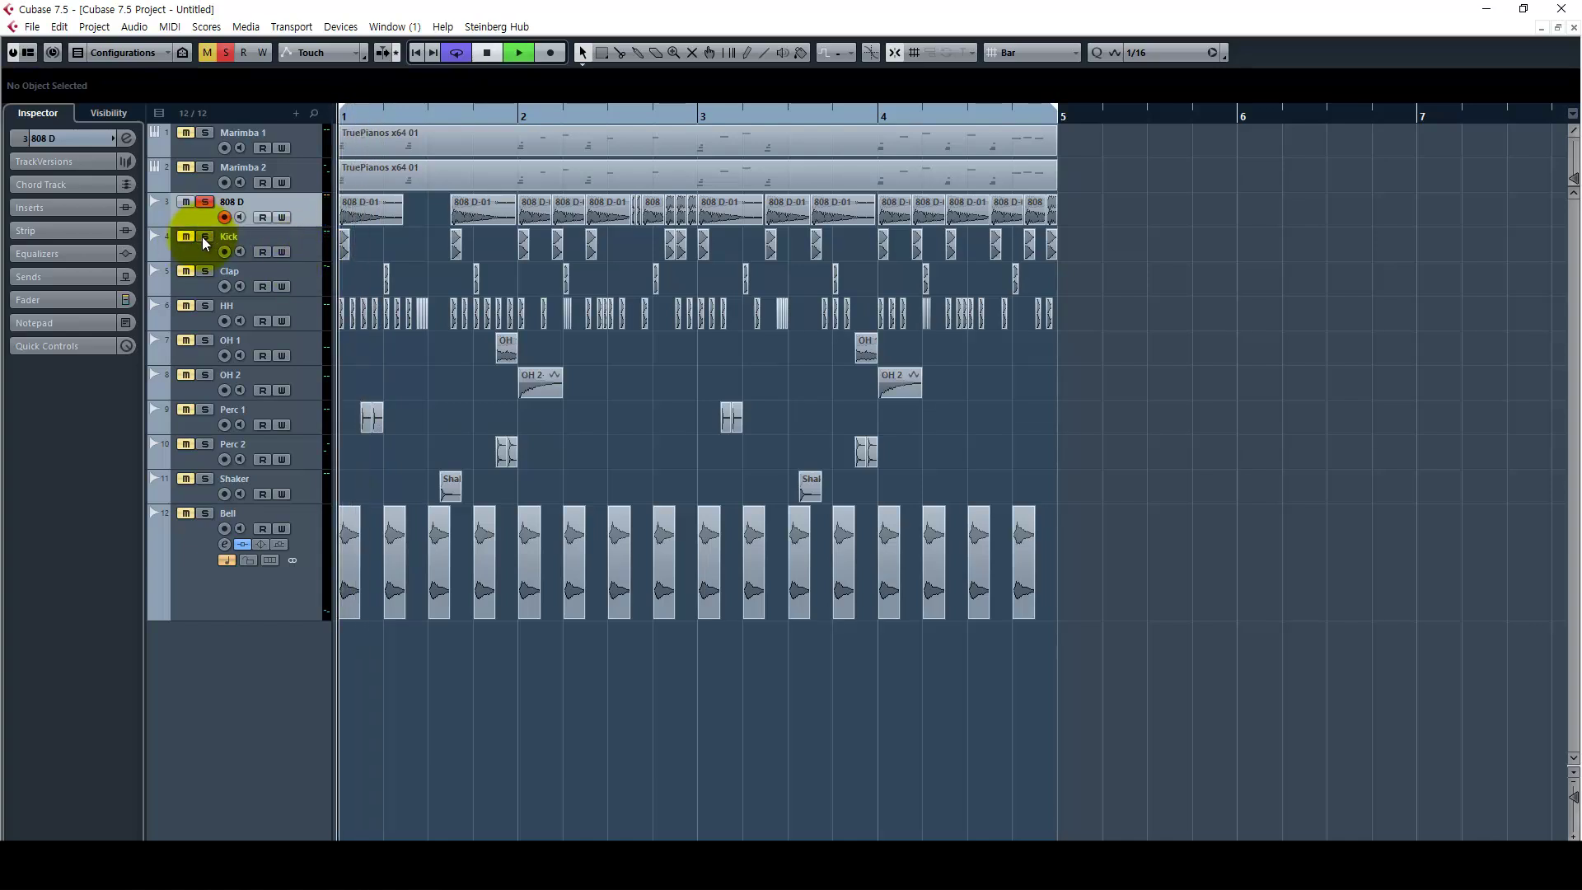
Step: Solo Kick and Clap together with 808 D and listen to the three tracks
click(206, 237)
click(205, 272)
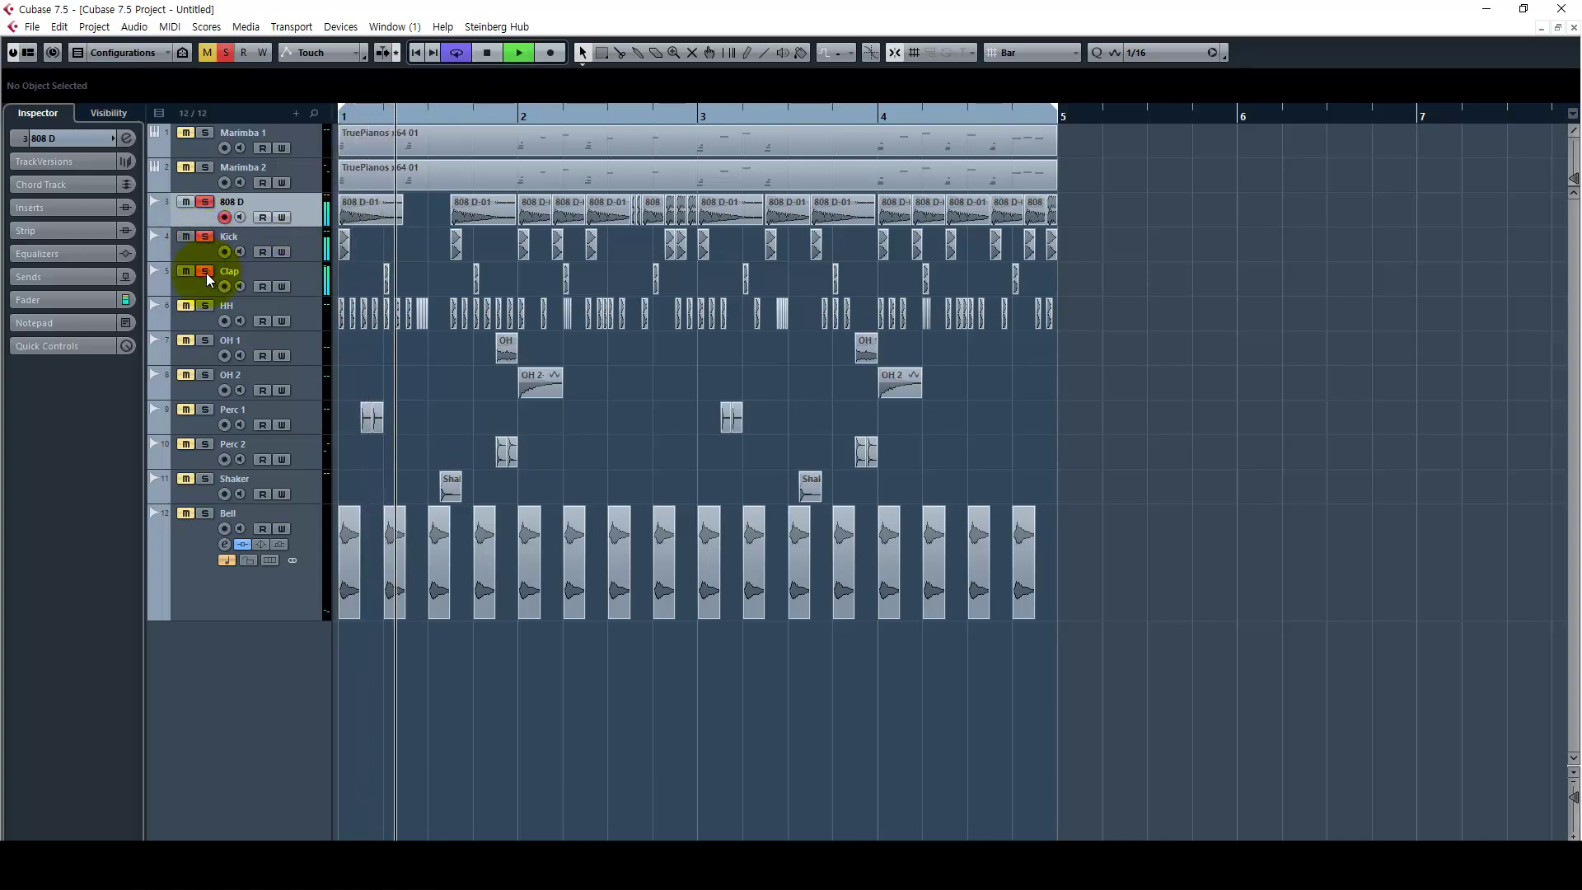
click(329, 283)
key(space)
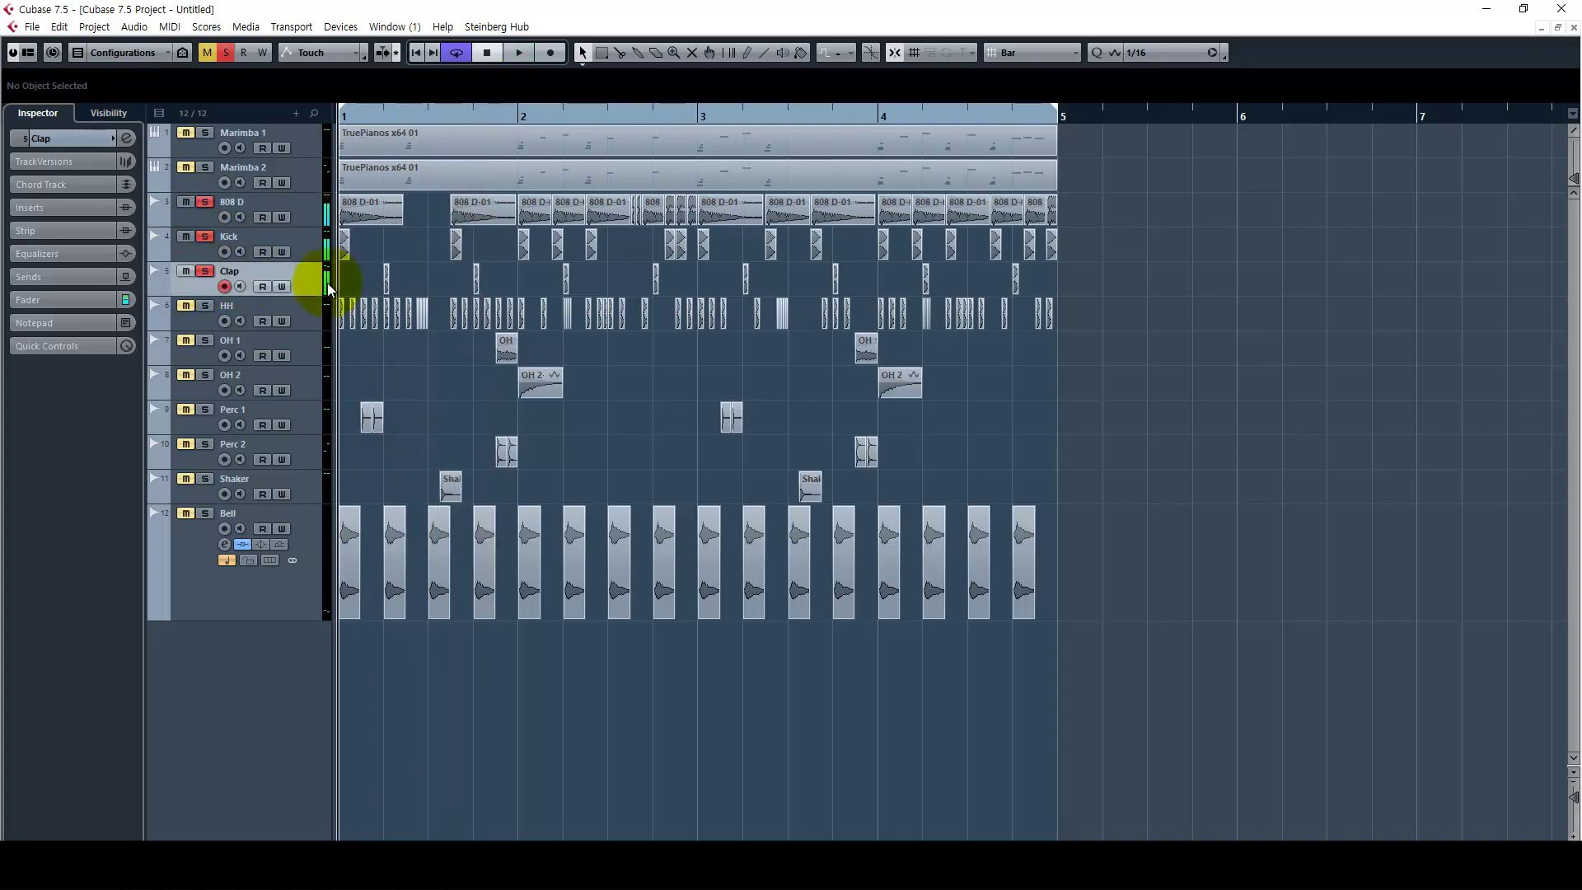
Step: Add HH to the solo, and resize the tracks, making 808 D through HH taller and Bell shorter
right_click(303, 304)
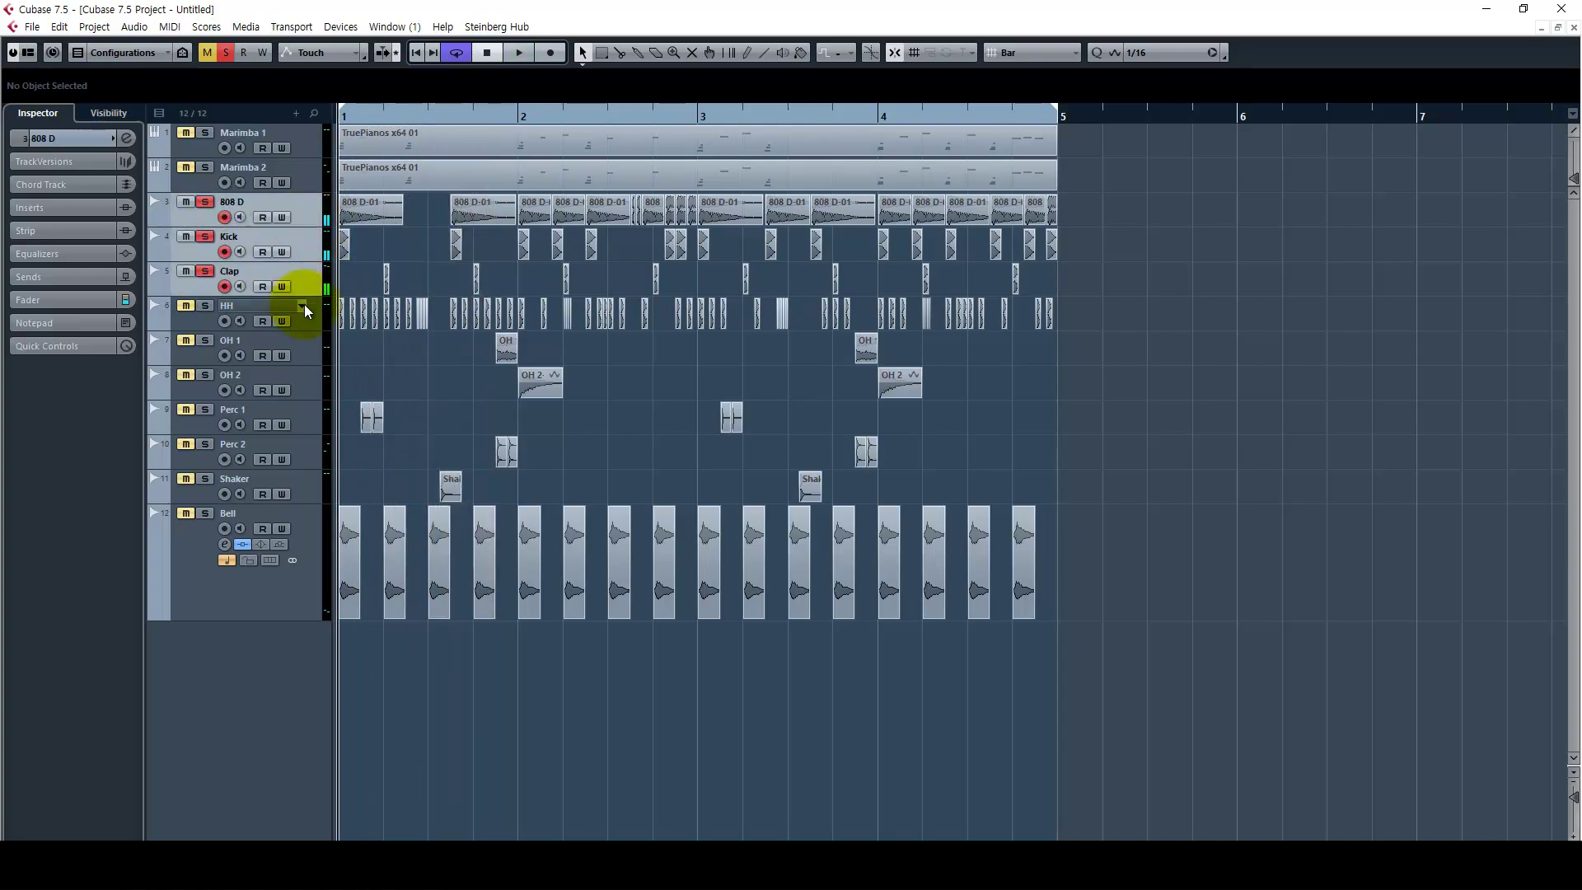
click(329, 286)
key(s)
shift+click(309, 220)
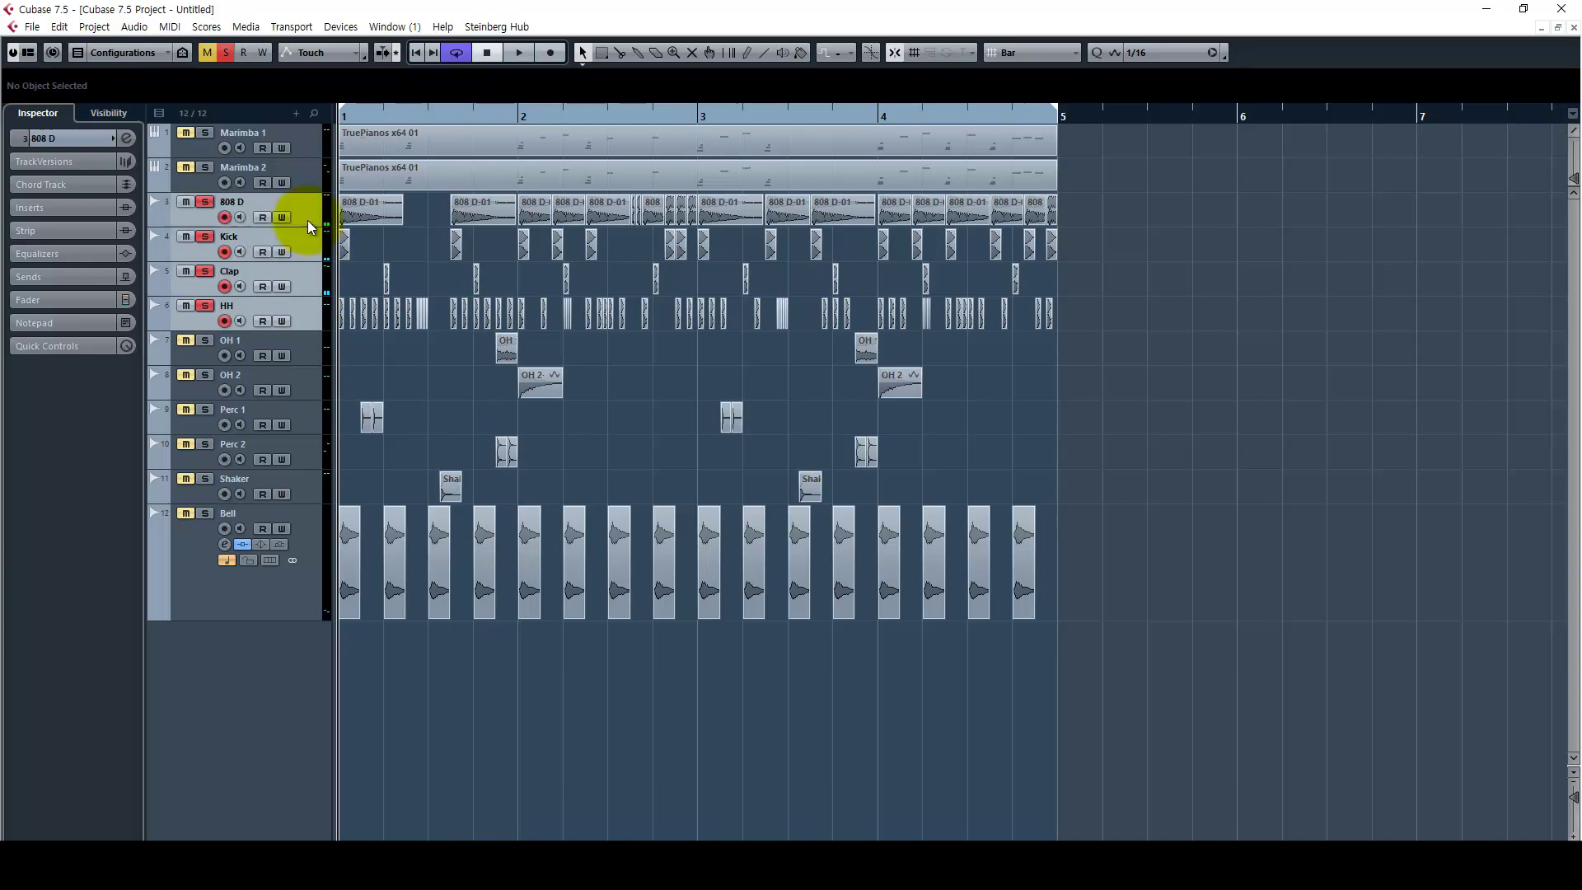
click(311, 620)
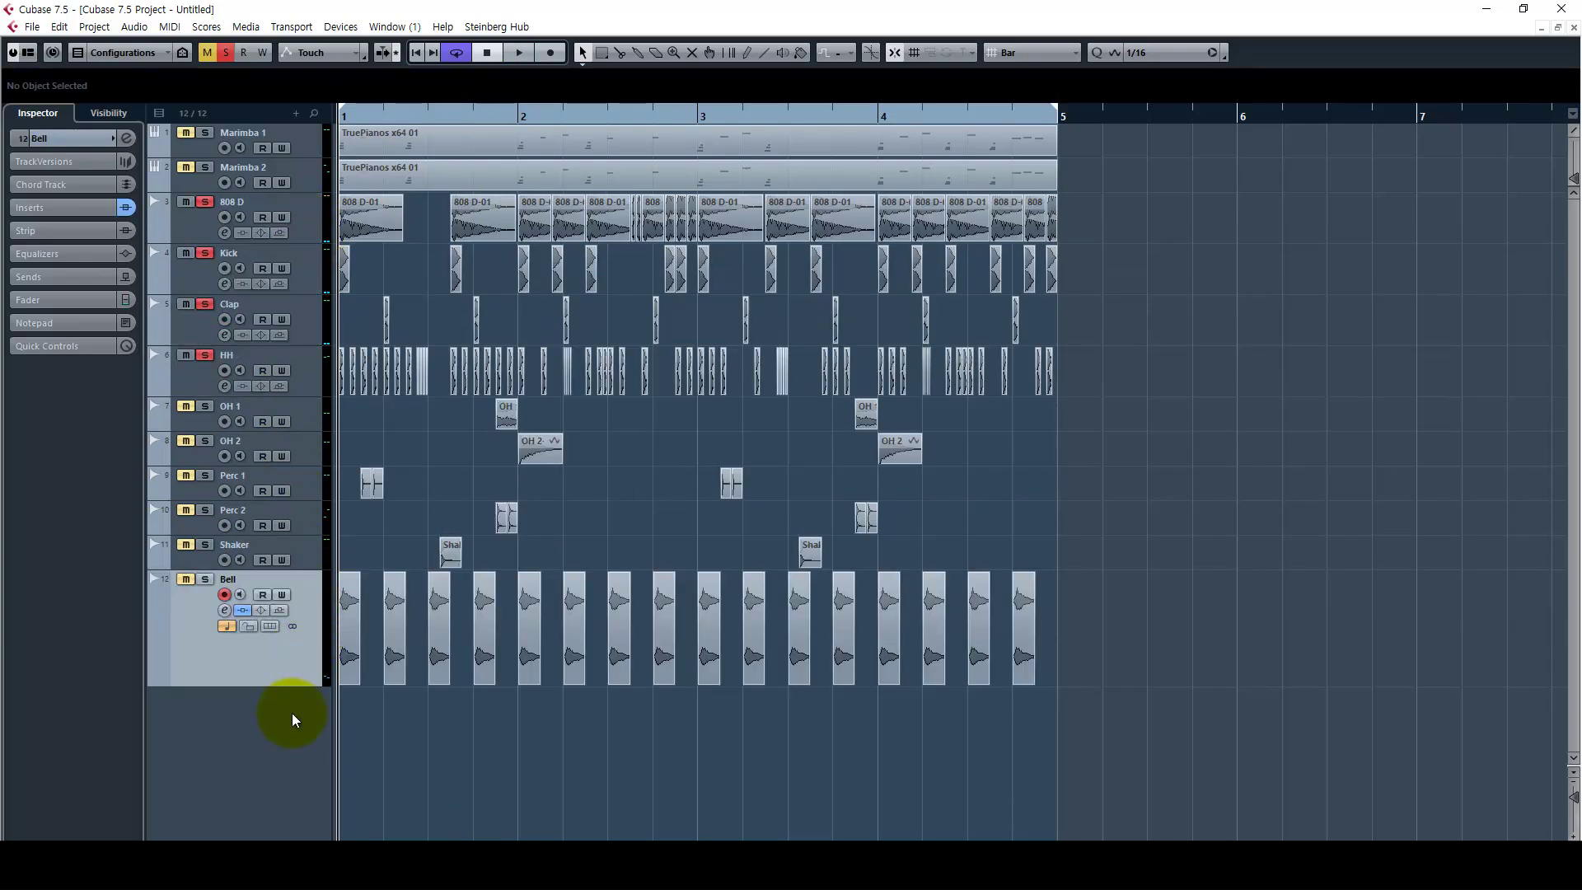
drag(308, 685, 303, 605)
Step: Unsolo 808 D, Kick and Clap, and listen to the HH pattern on its own
drag(317, 334, 313, 207)
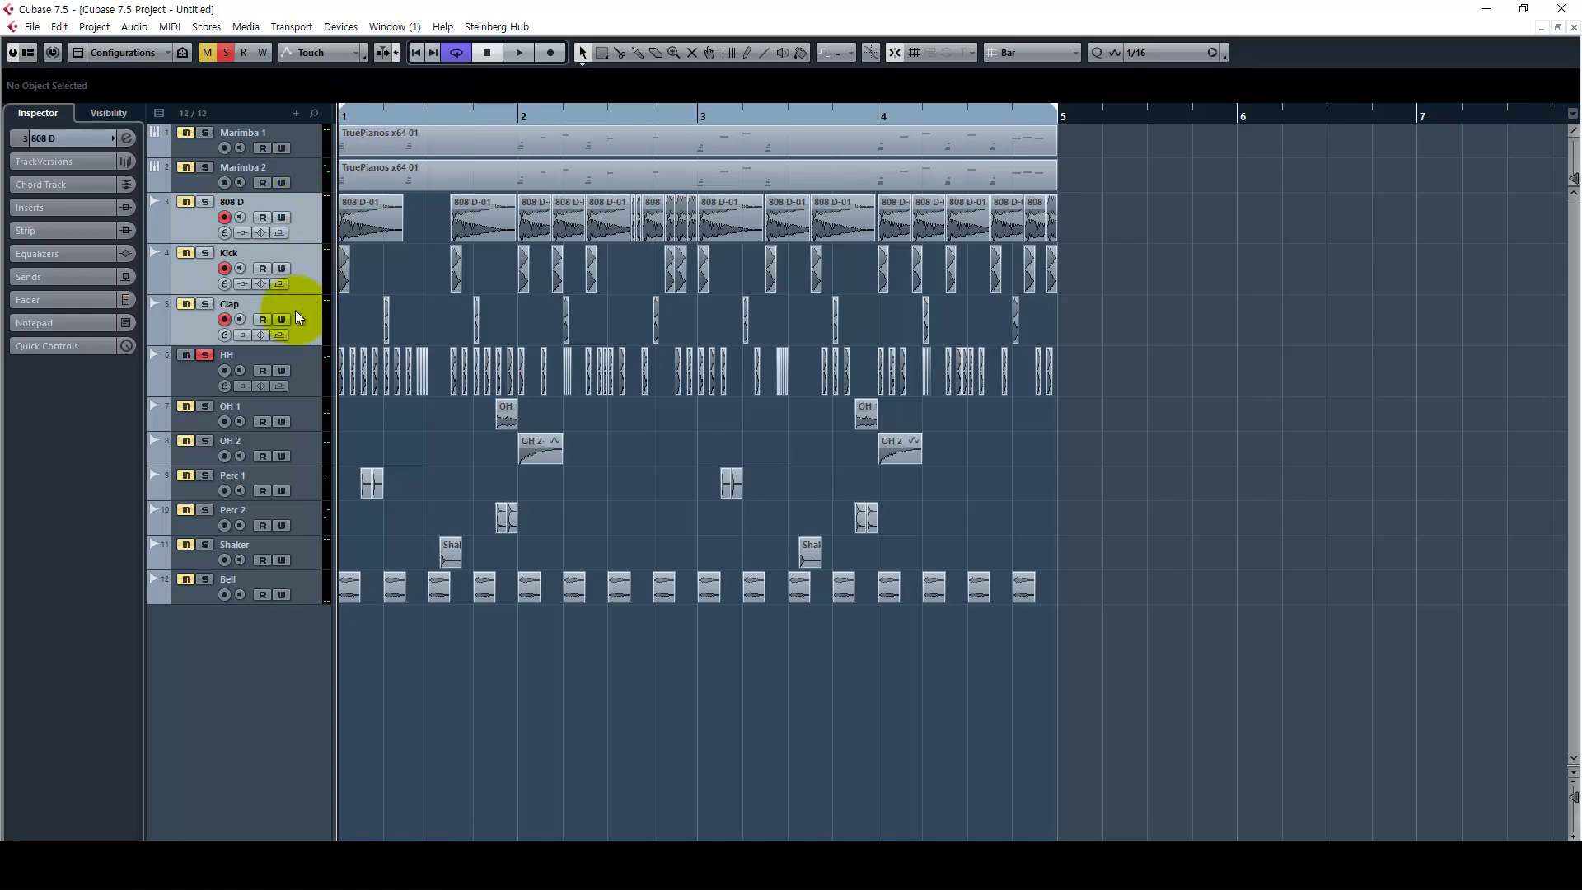
right_click(300, 362)
click(720, 493)
key(space)
right_click(629, 510)
click(630, 509)
key(h)
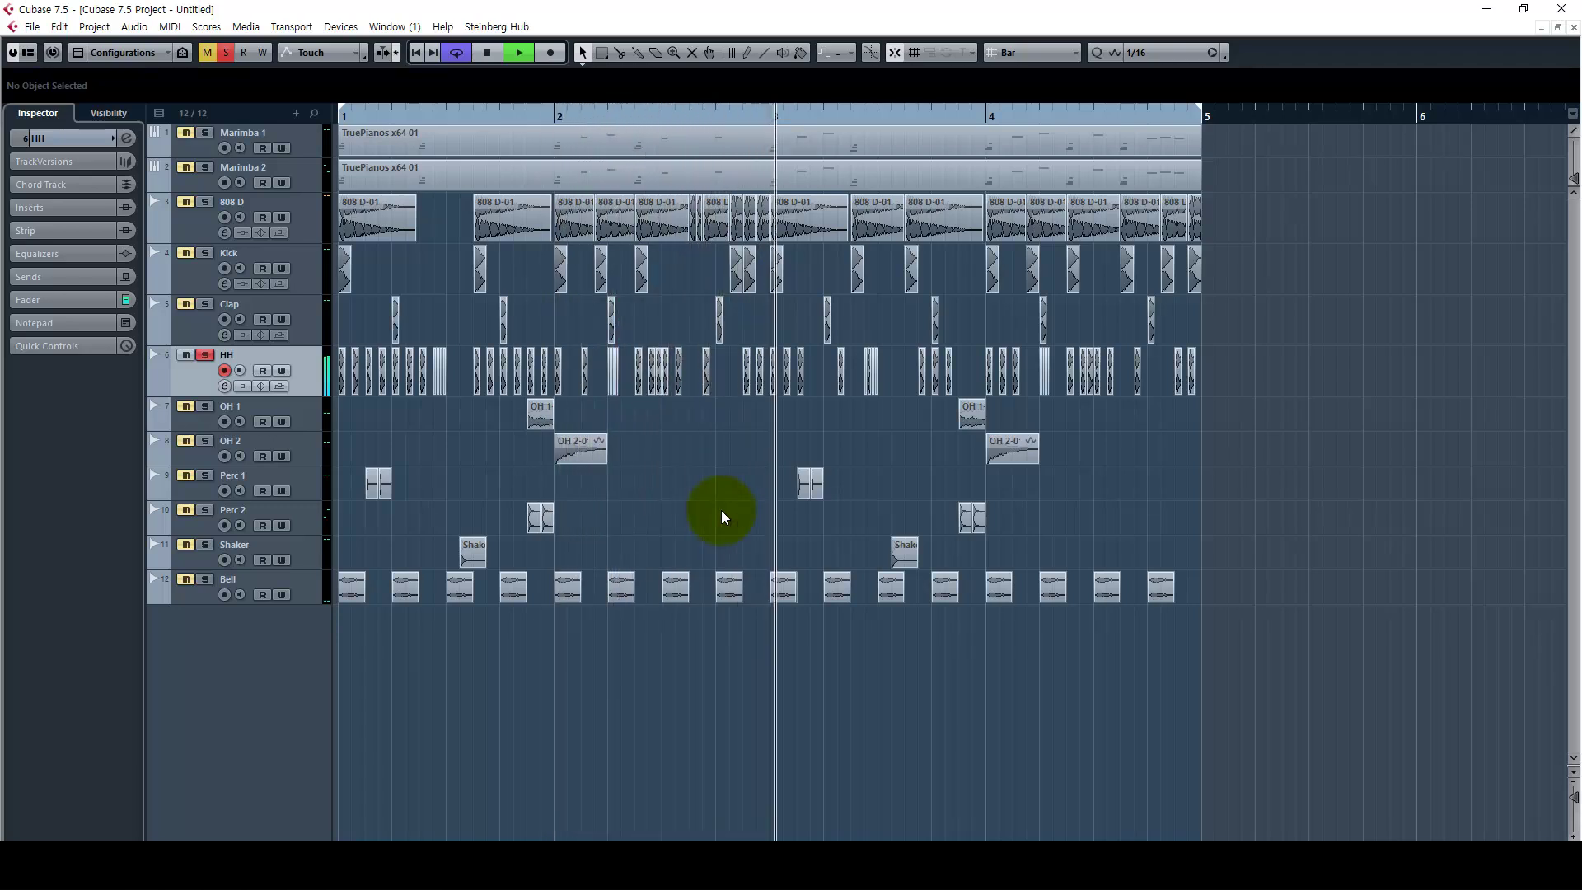
Step: Solo Clap and Kick during playback to hear them together with HH
click(318, 330)
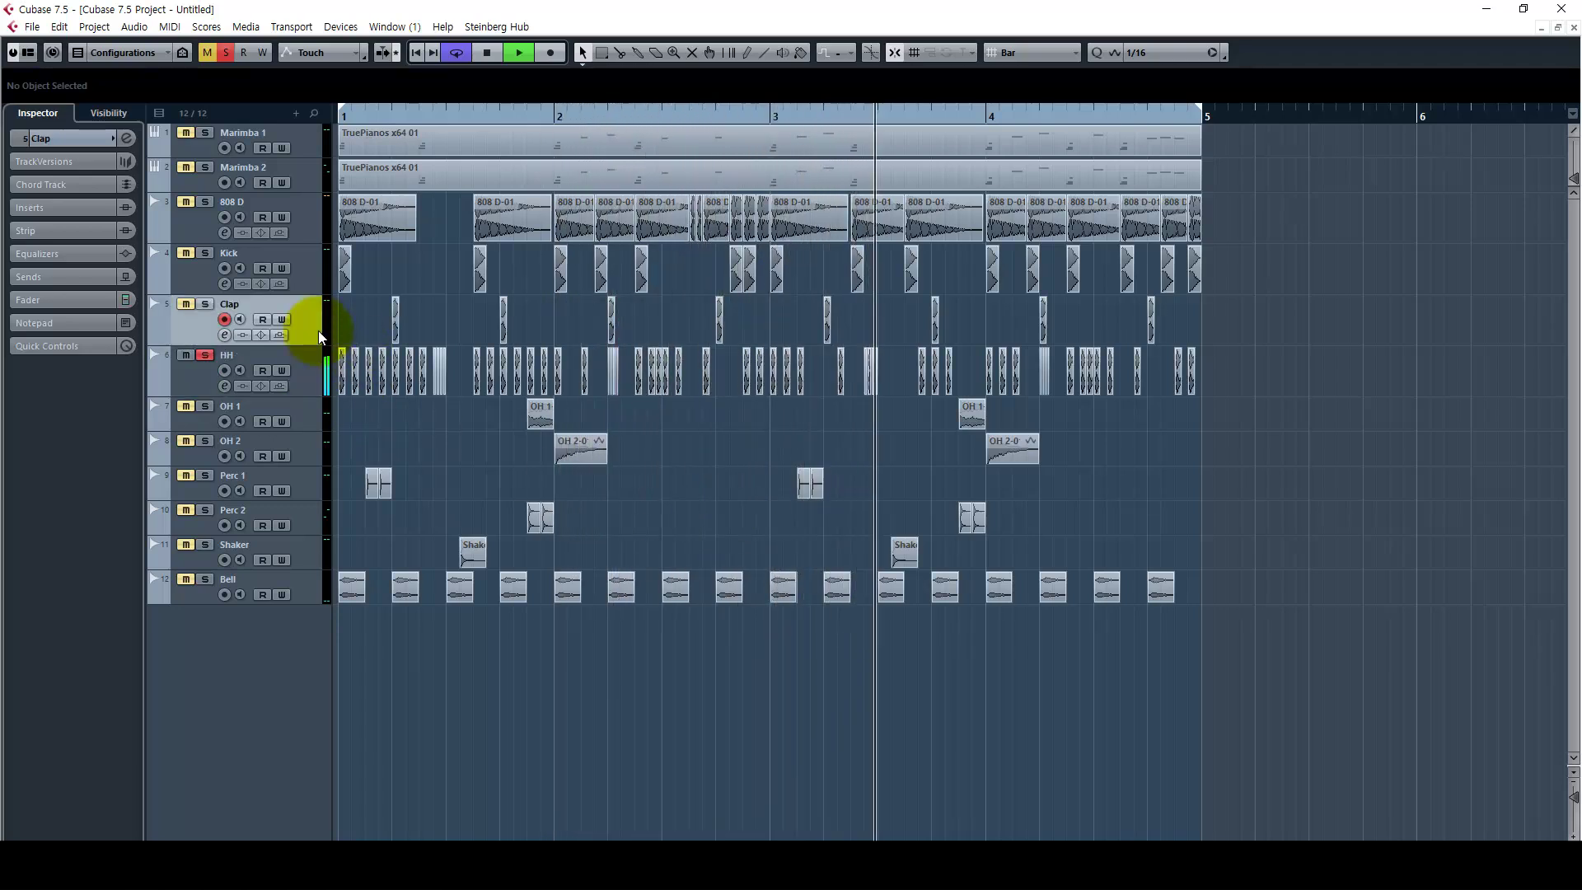
shift+click(317, 256)
key(s)
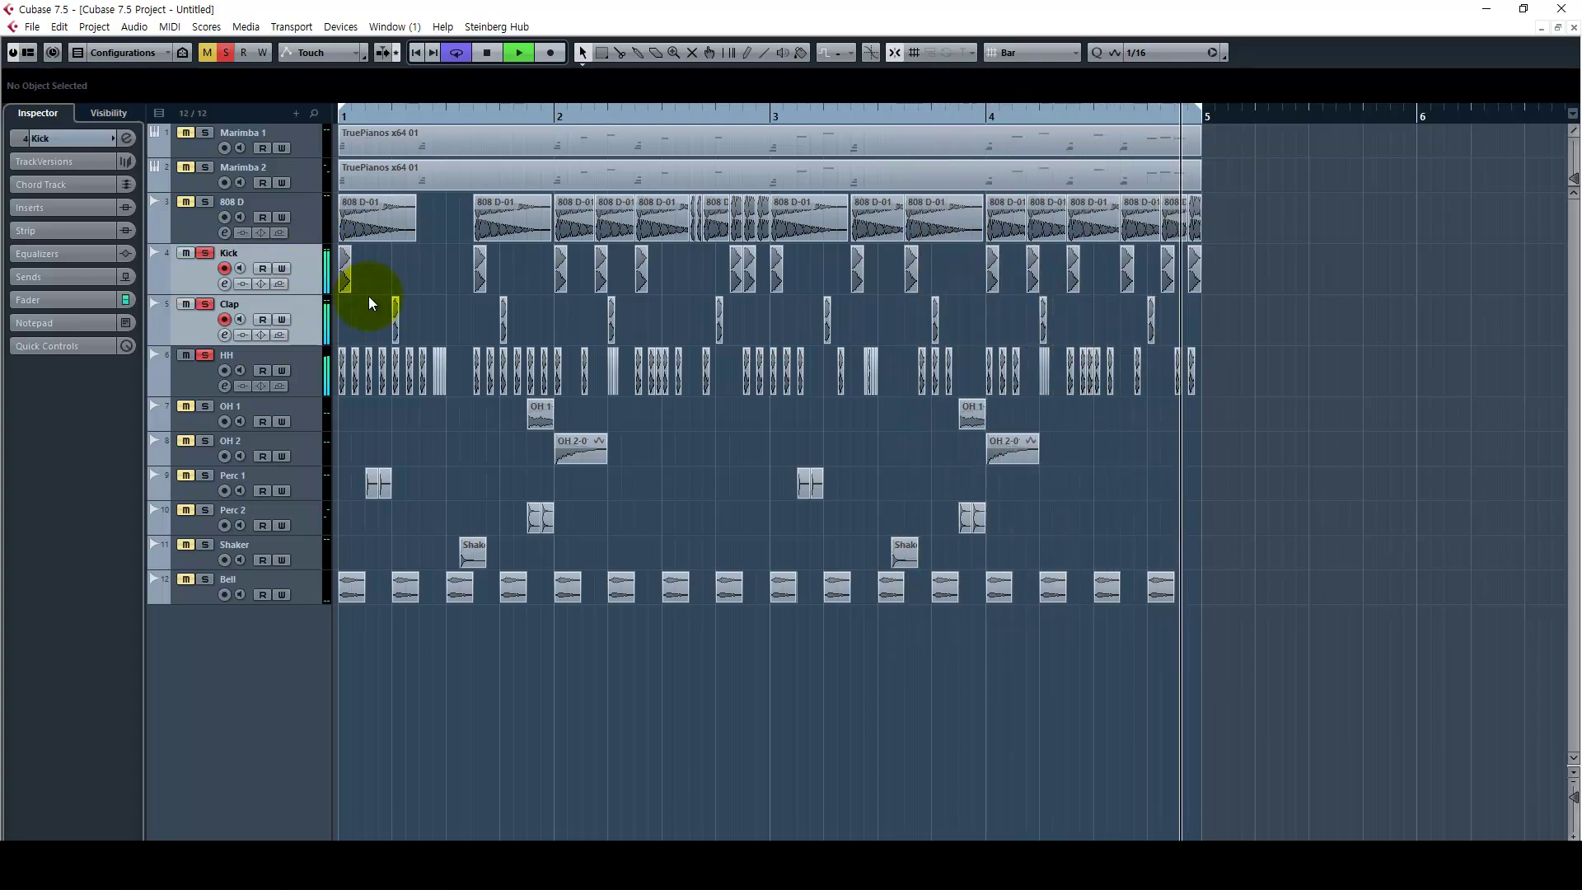
key(space)
Step: Set the snap grid type to Use Quantize and the quantize value to 1/64
key(h)
key(h)
drag(585, 392, 583, 388)
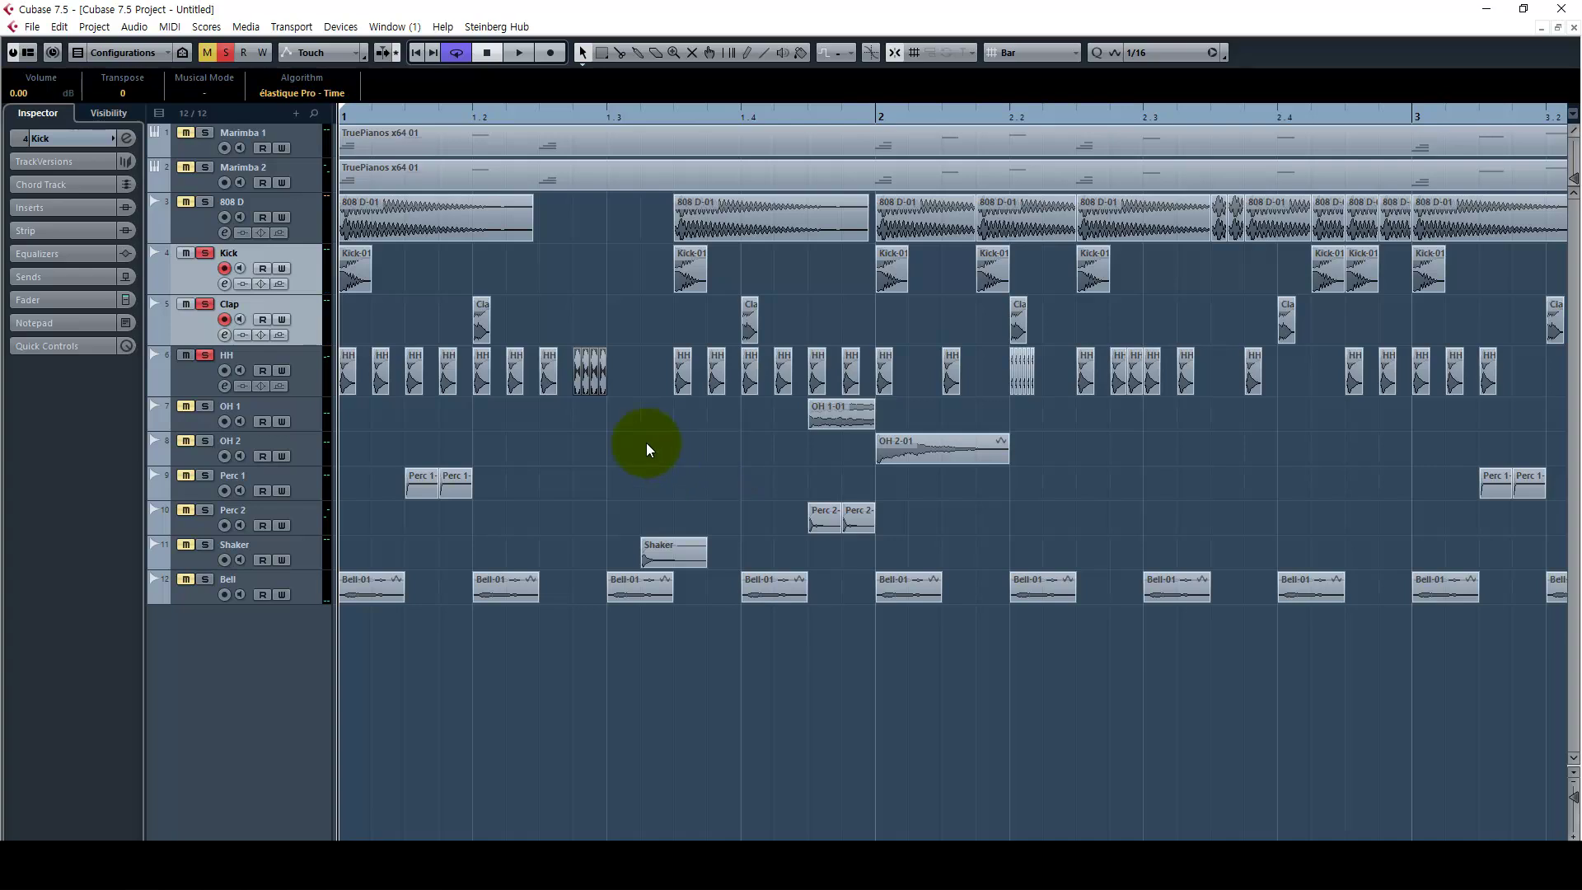
drag(576, 116, 753, 305)
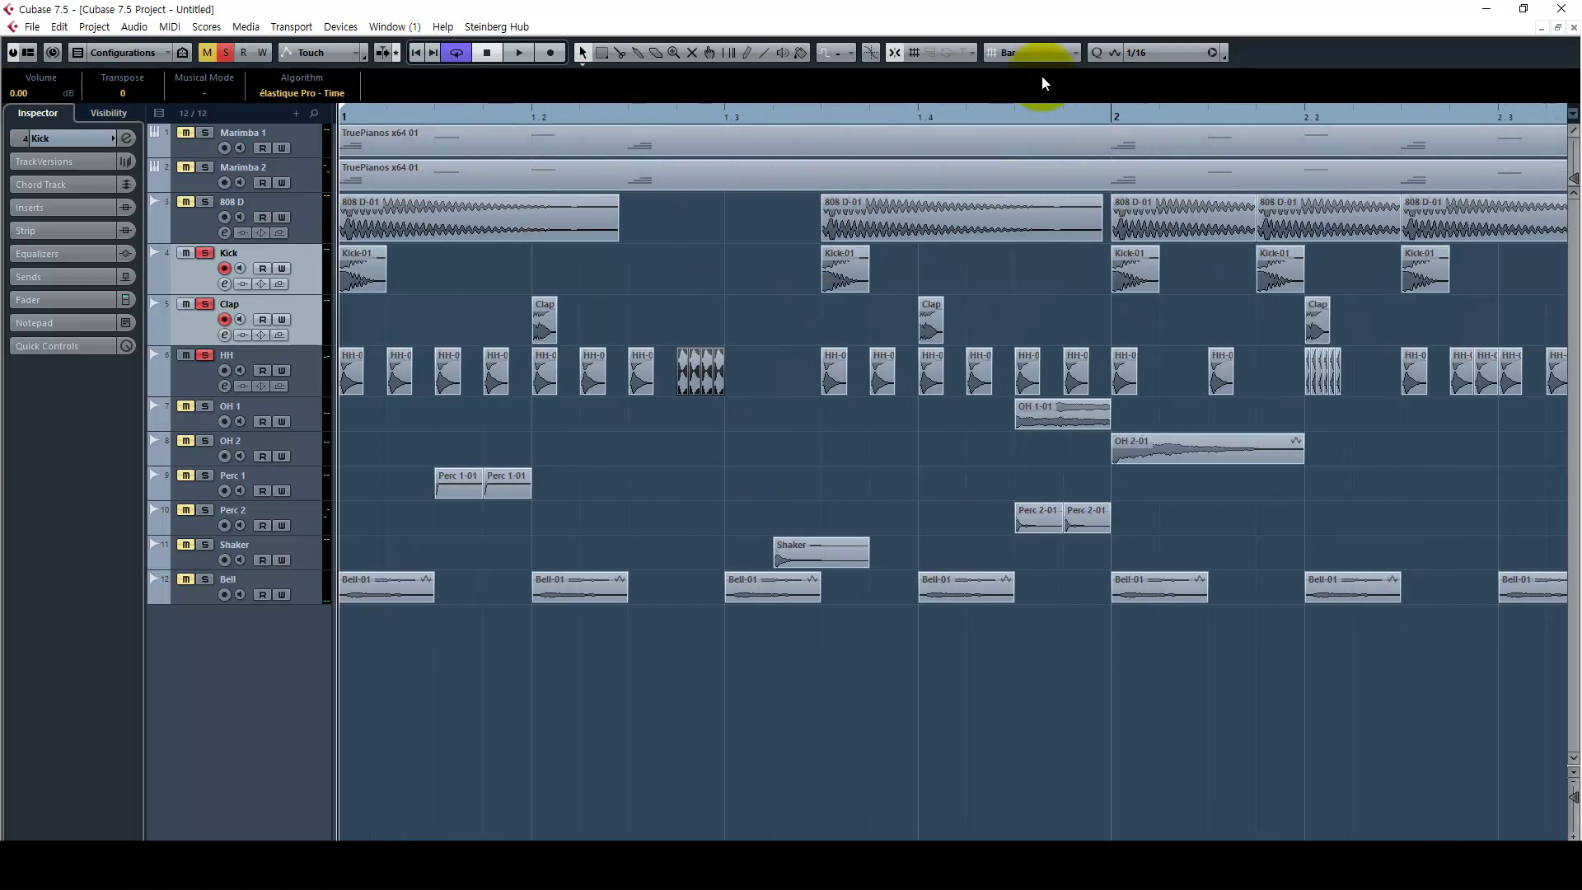
click(1034, 52)
click(1069, 125)
click(1174, 52)
click(1161, 183)
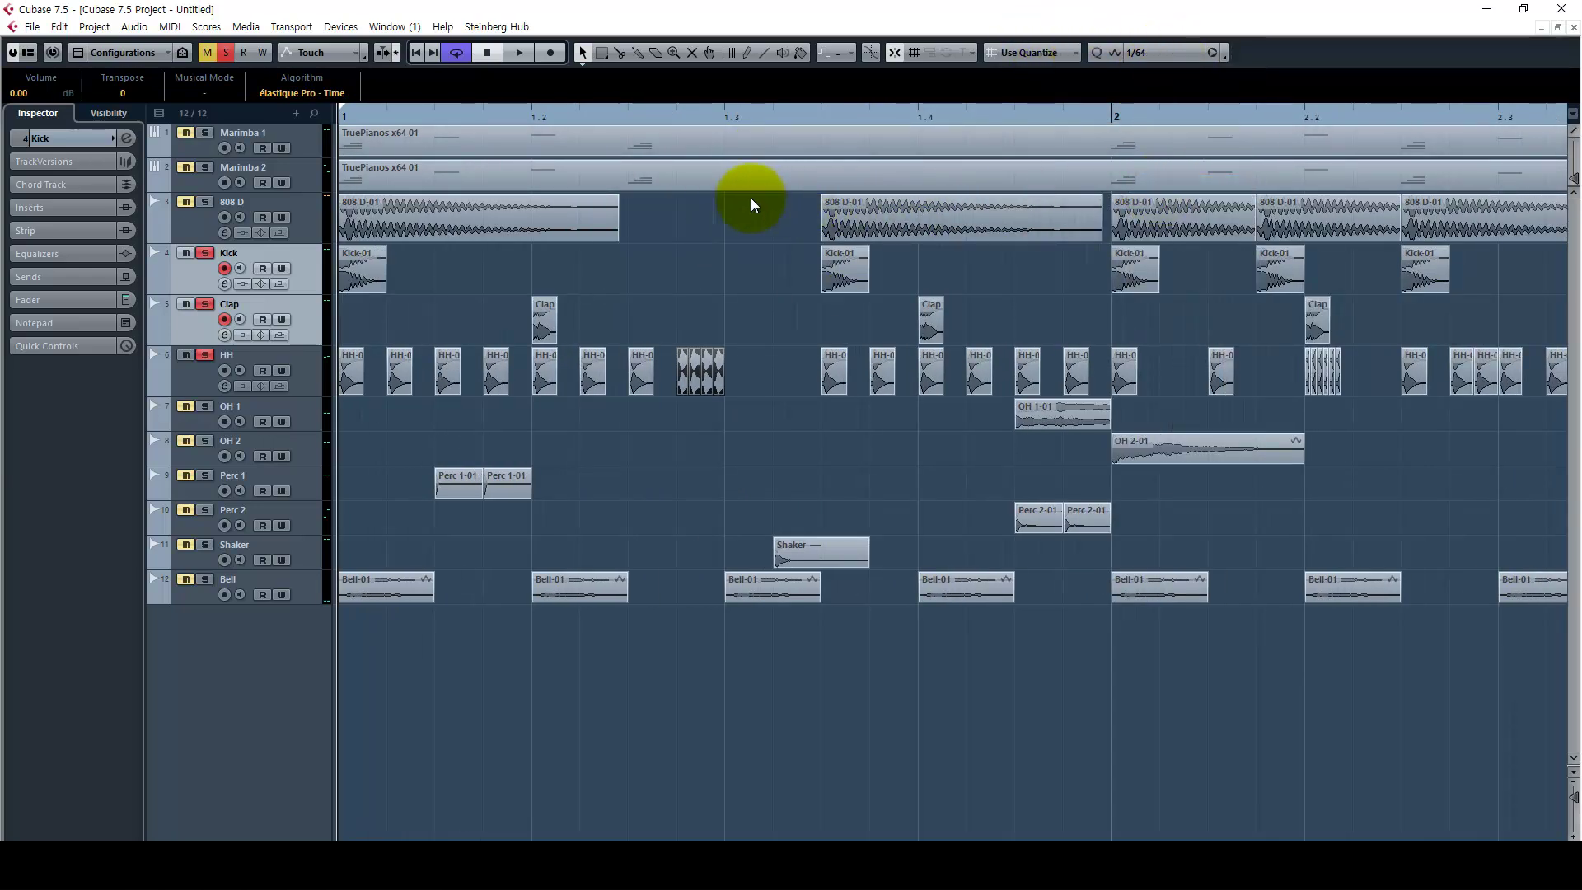
Step: Examine the rapid HH rolls in bars 1 and 2 up close against the 1/64 grid
drag(674, 107, 1024, 342)
click(1137, 52)
click(1171, 188)
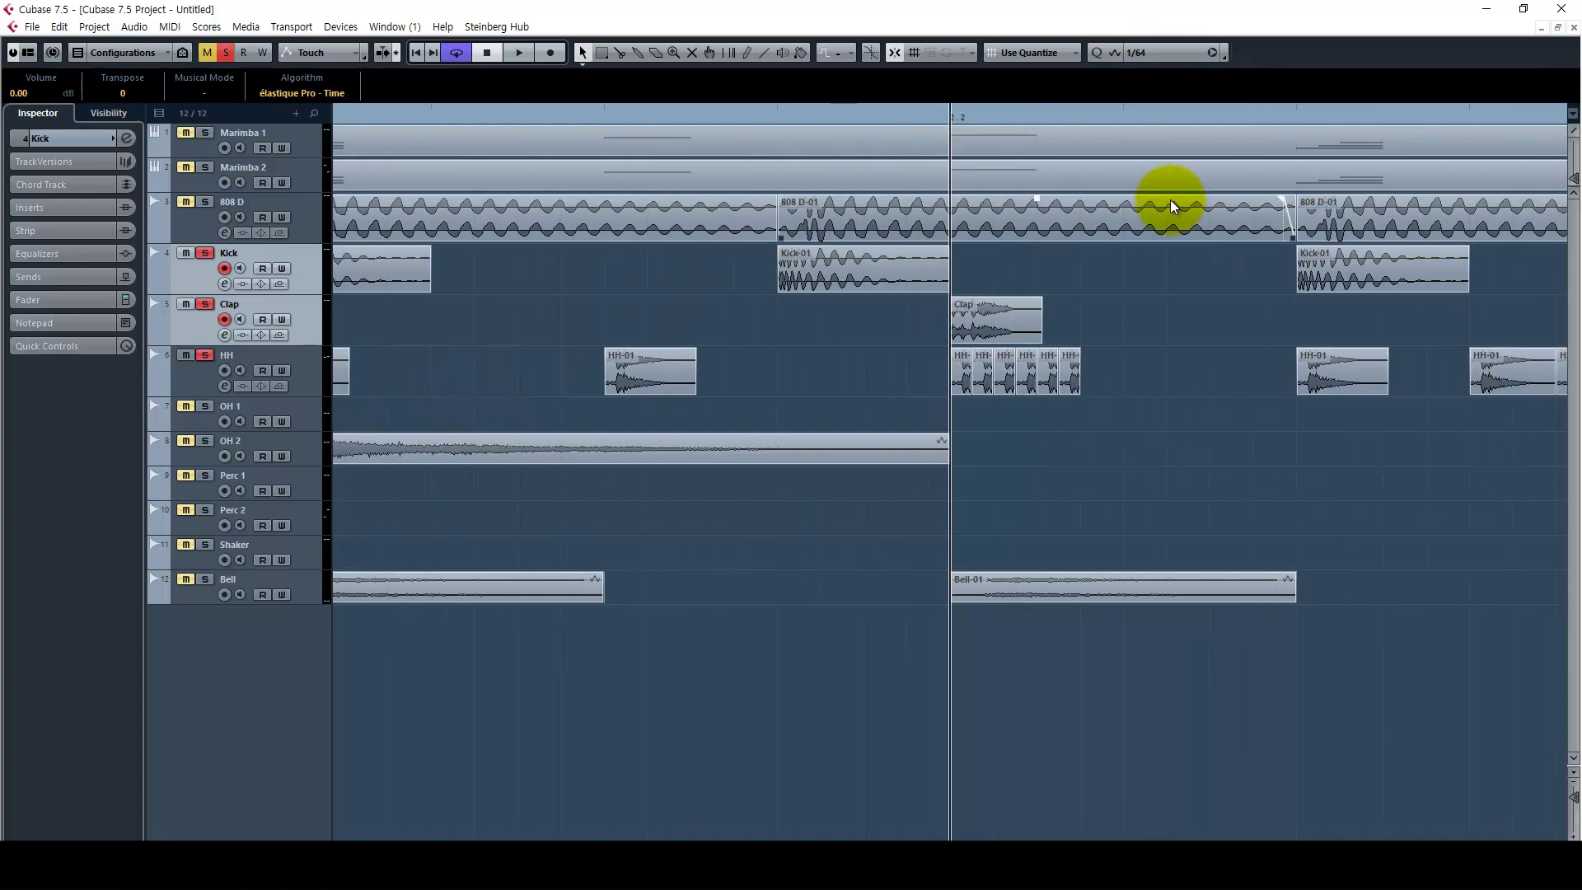
key(g)
key(g)
key(g)
key(g)
key(g)
key(g)
key(g)
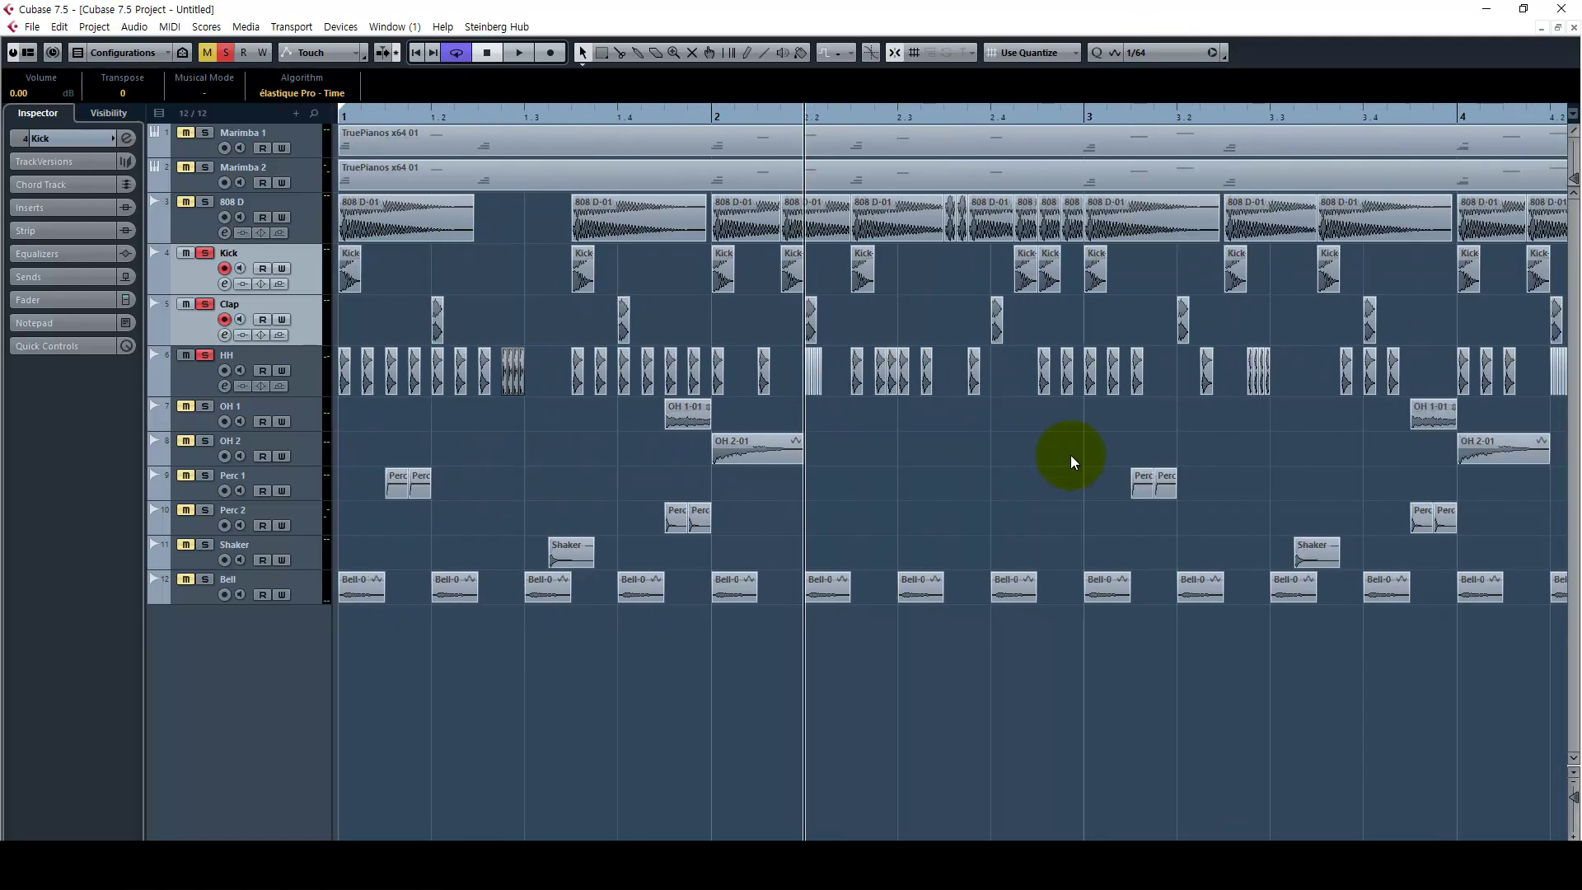
Step: Play the soloed Kick, Clap and HH from bar 1 to hear the rolls in context
key(Home)
key(space)
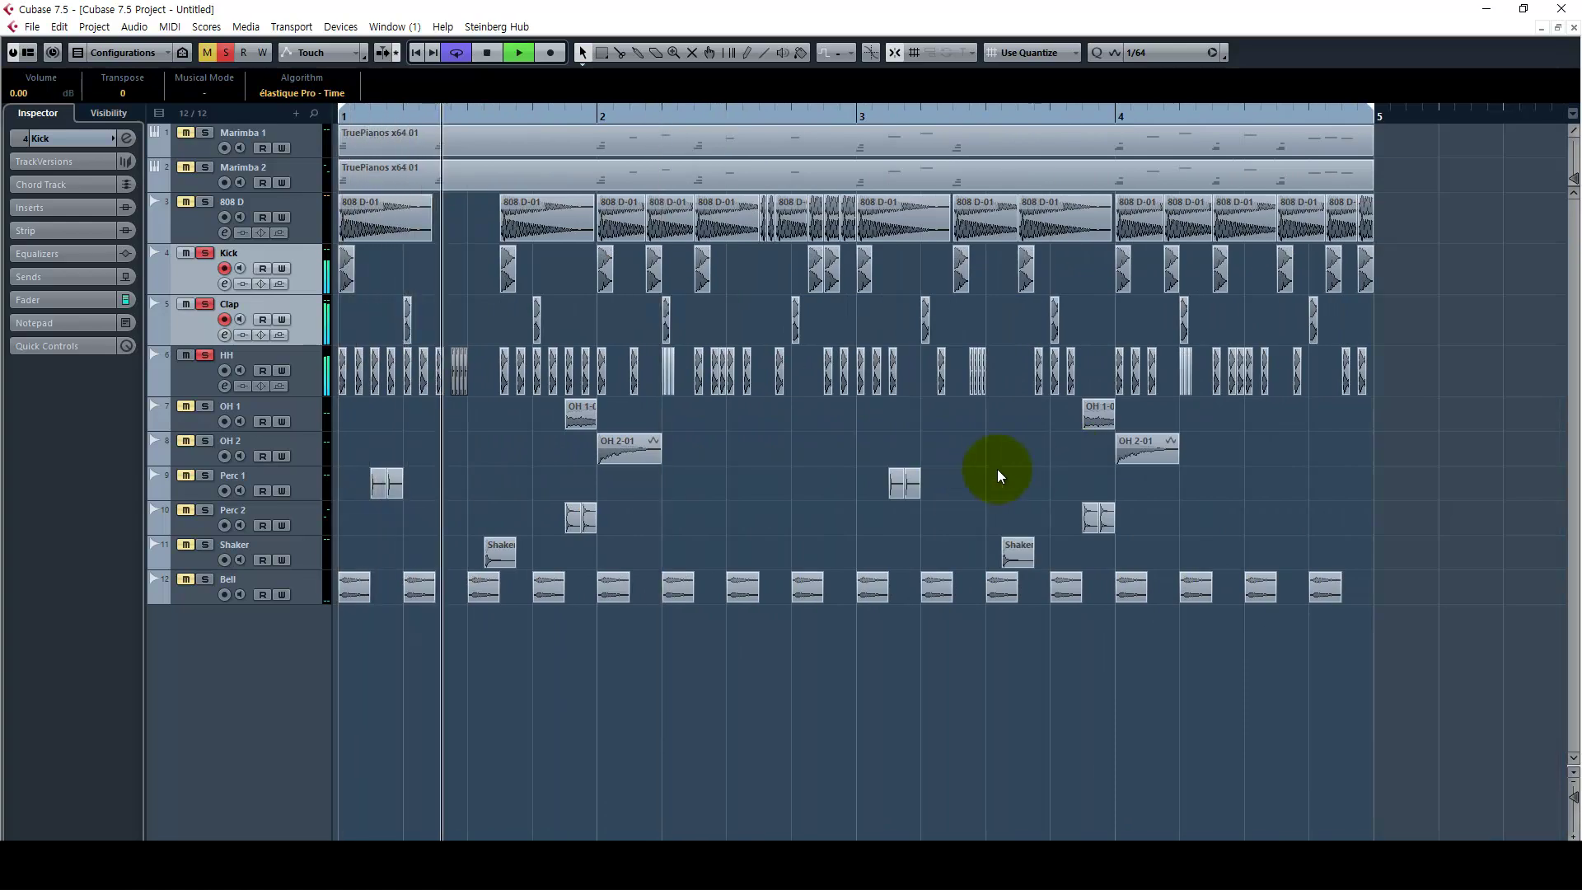
click(769, 435)
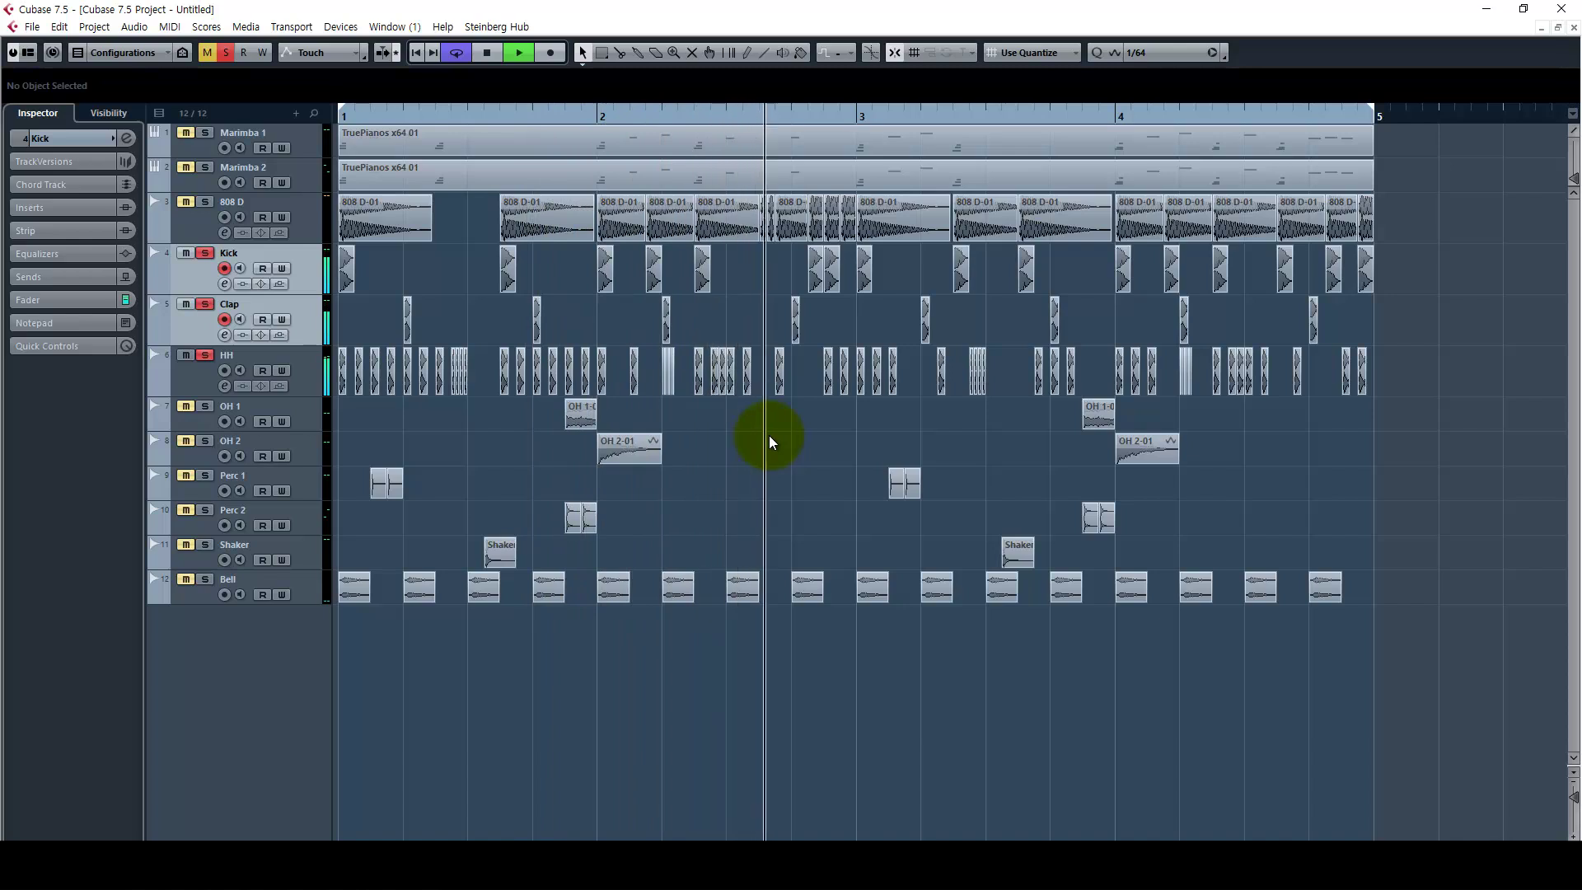
key(space)
Step: Unsolo Kick, Clap and HH, and solo the tracks from OH 1 through Shaker instead
click(313, 369)
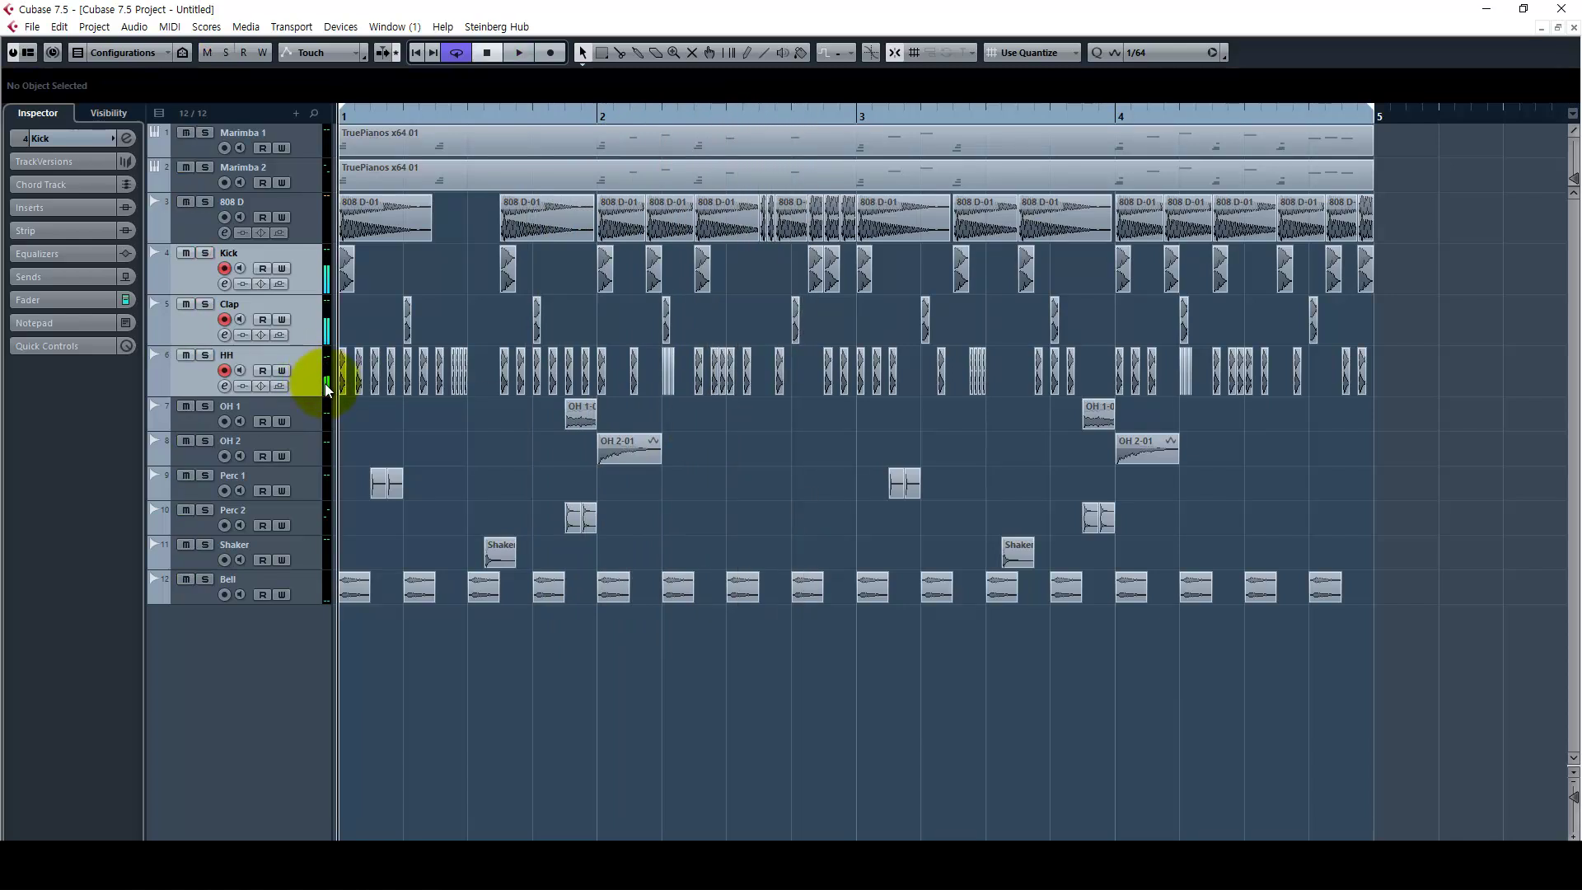
key(s)
click(318, 416)
shift+click(308, 547)
key(s)
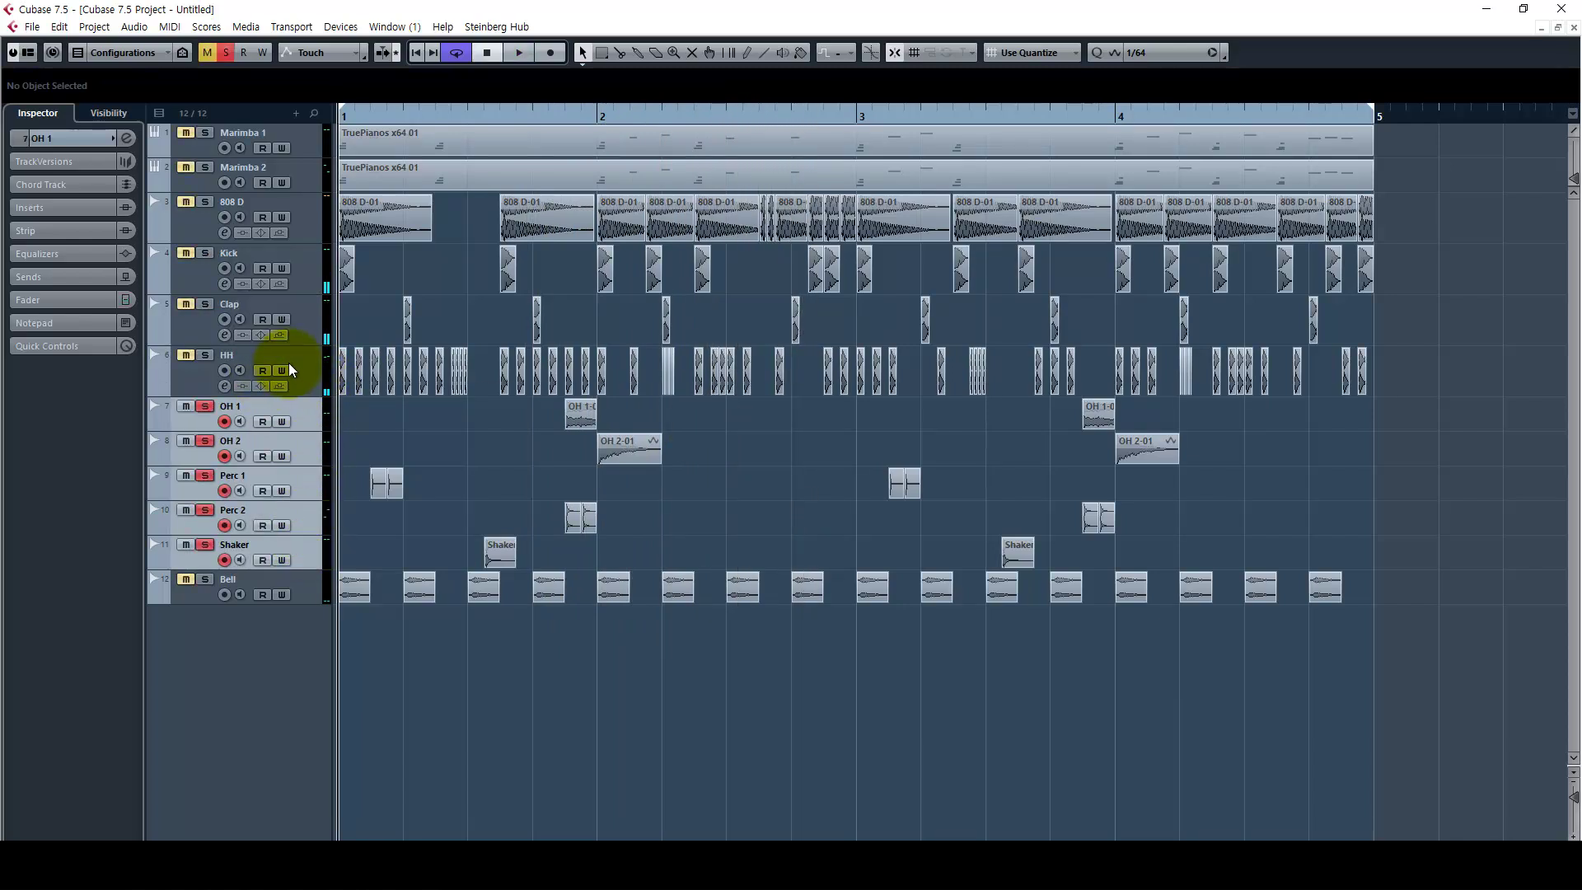
Step: Reduce the height of the 808 D, Kick, Clap and HH tracks to match the others
click(290, 362)
shift+click(306, 240)
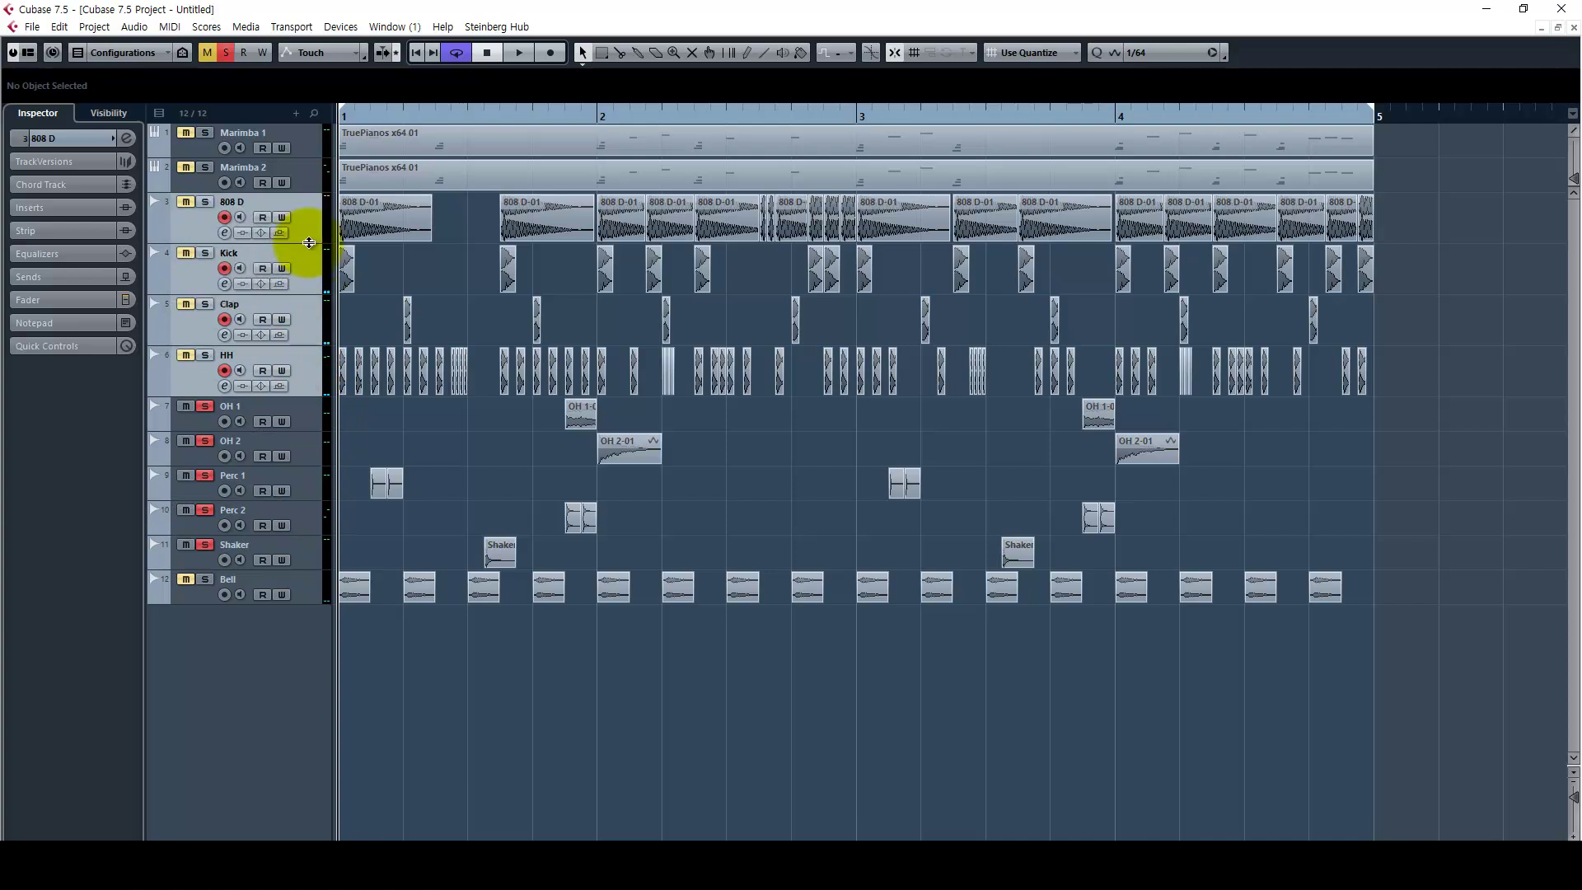
drag(309, 245, 309, 229)
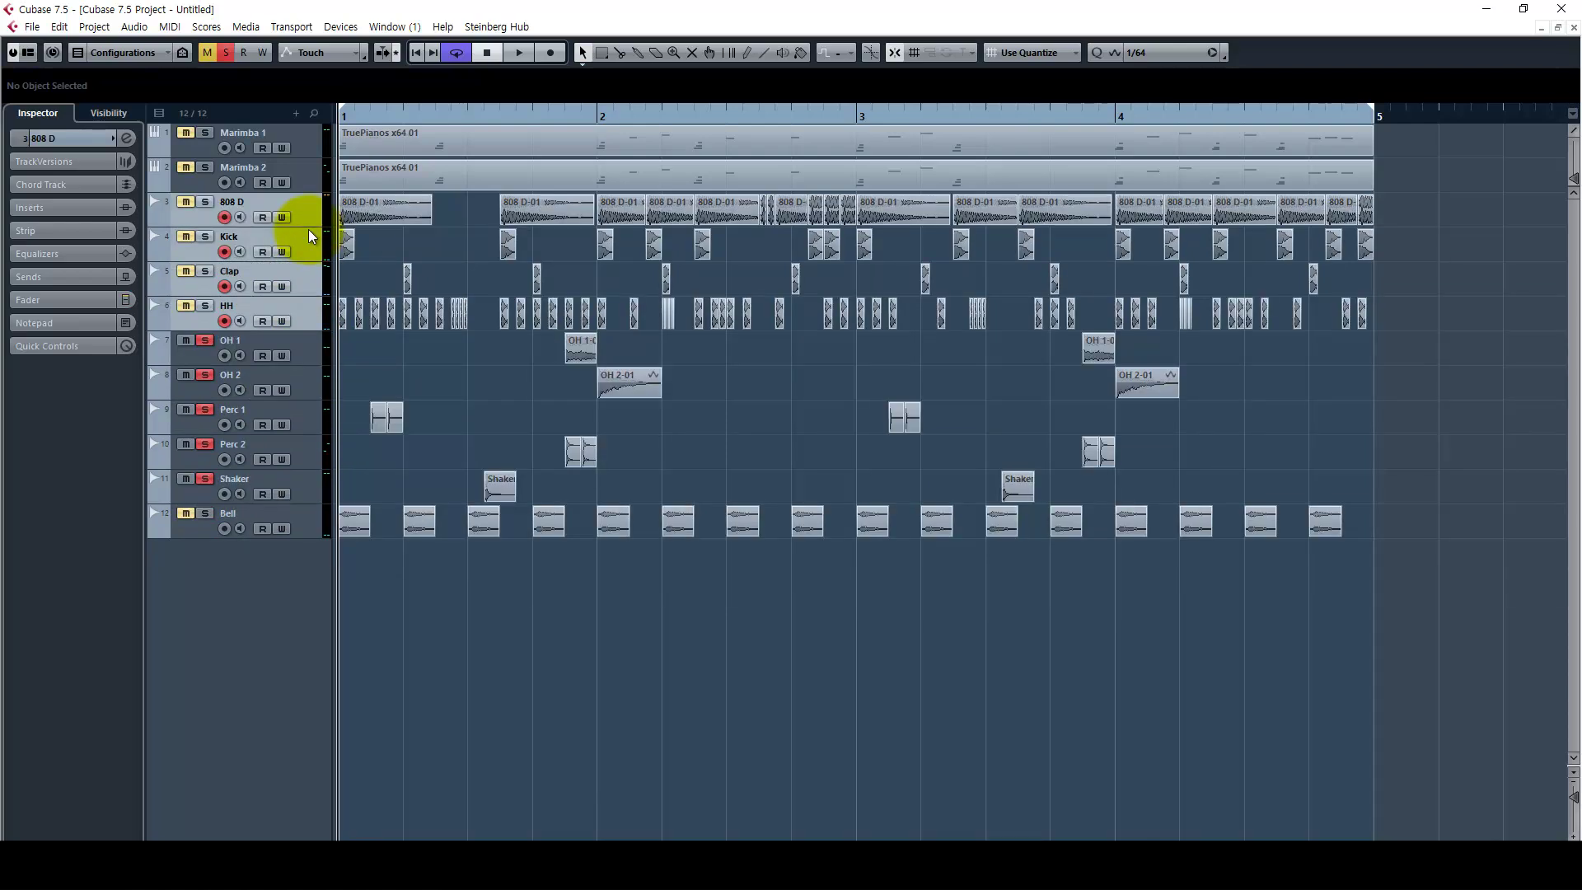
Step: Select the two Perc 1 hits in bar 1 and listen to them with the open-hat and percussion tracks soloed
key(h)
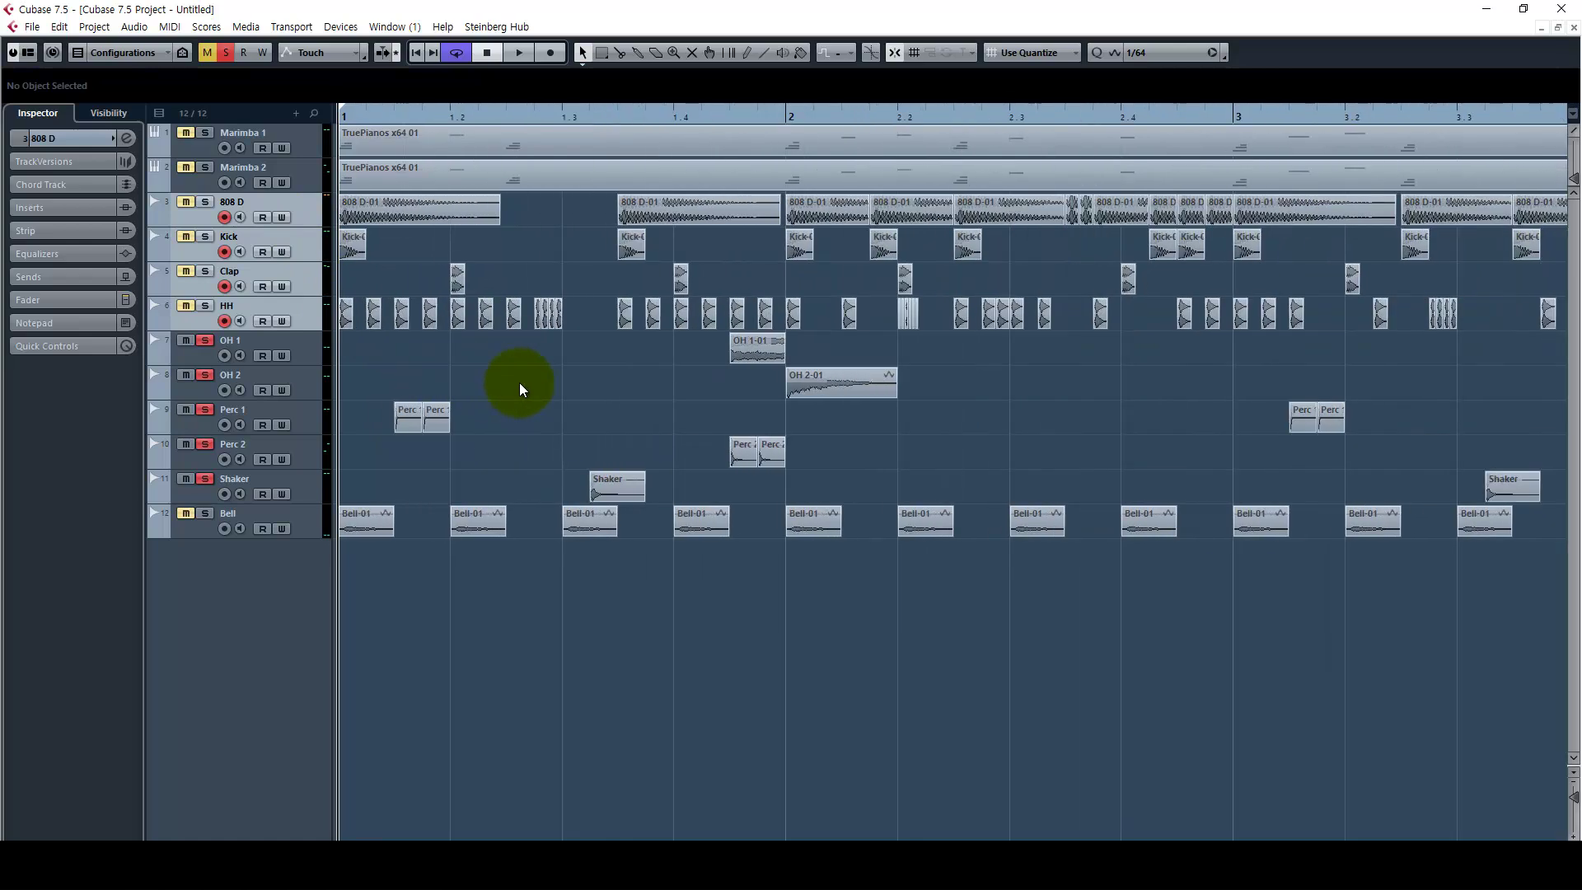
drag(394, 385, 491, 434)
key(h)
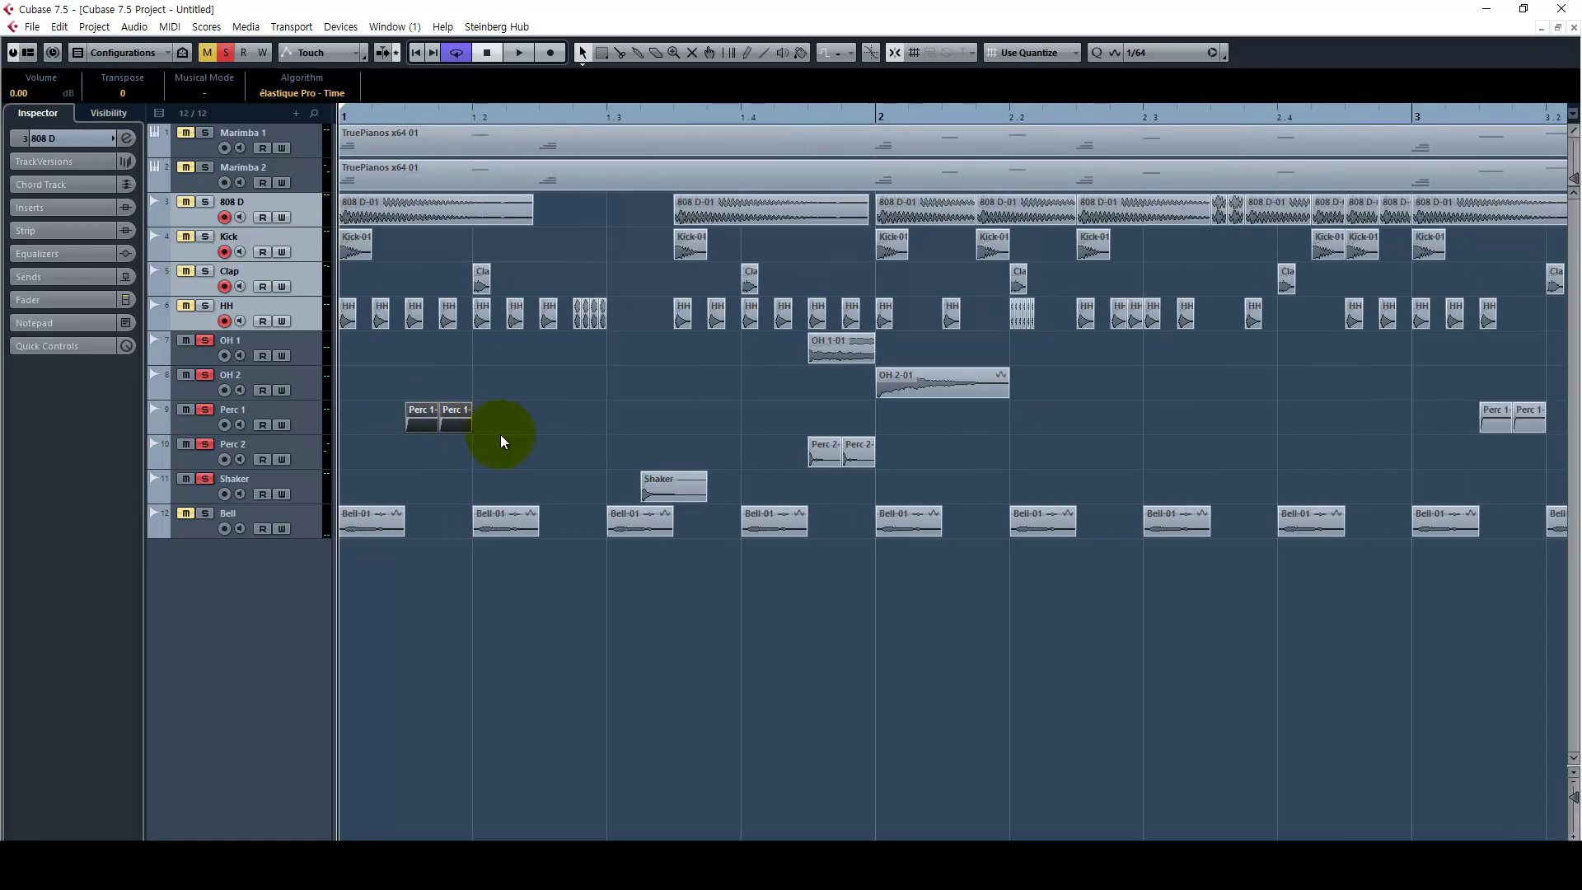
click(313, 426)
shift+click(313, 448)
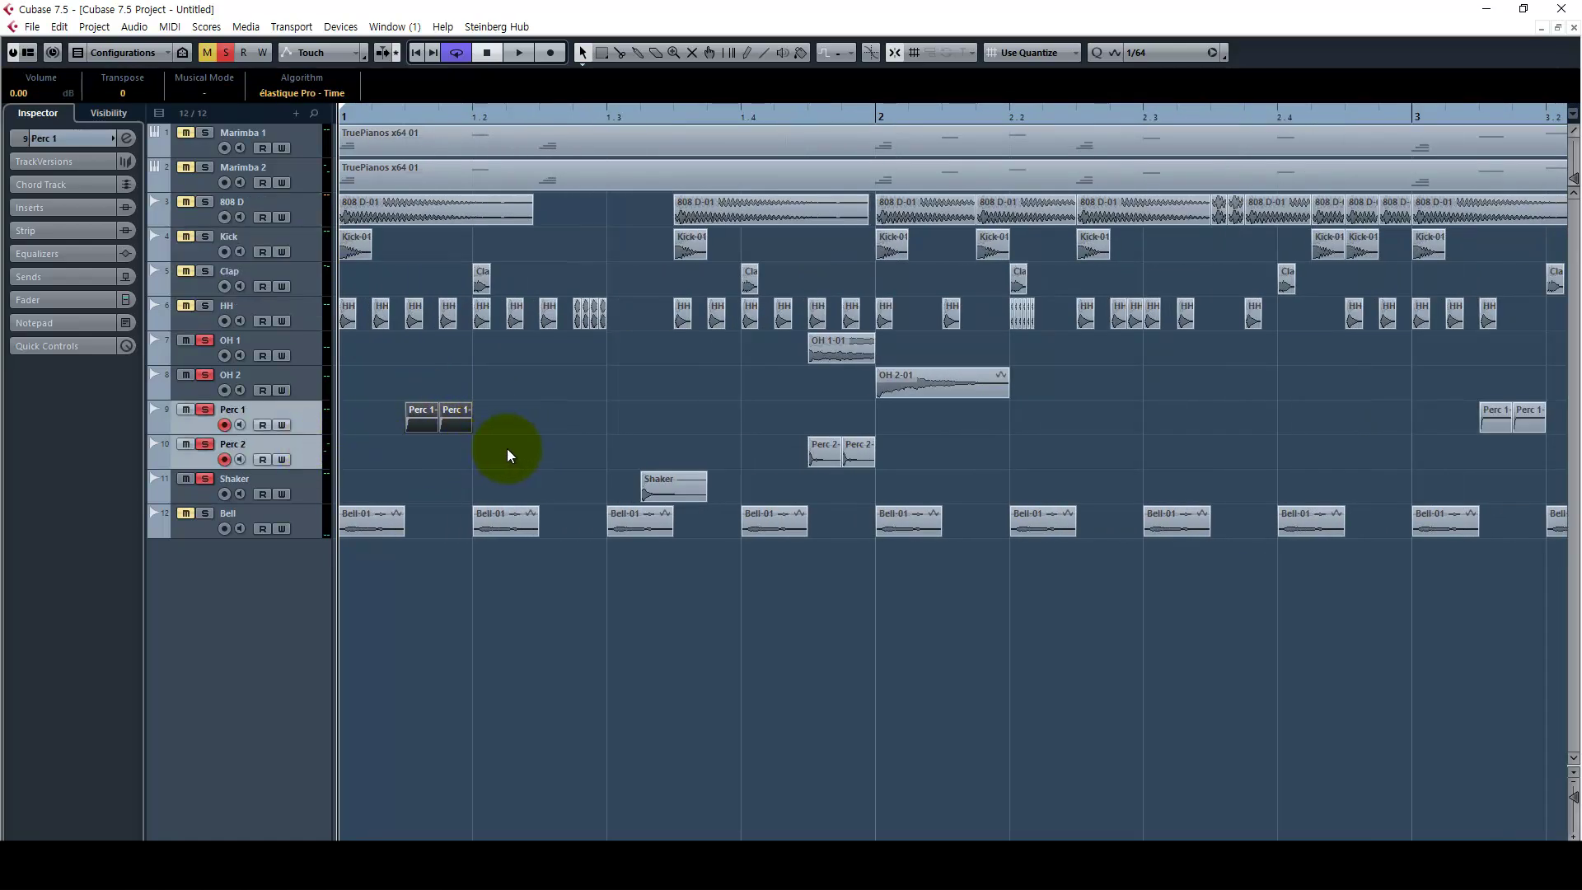
key(space)
key(space)
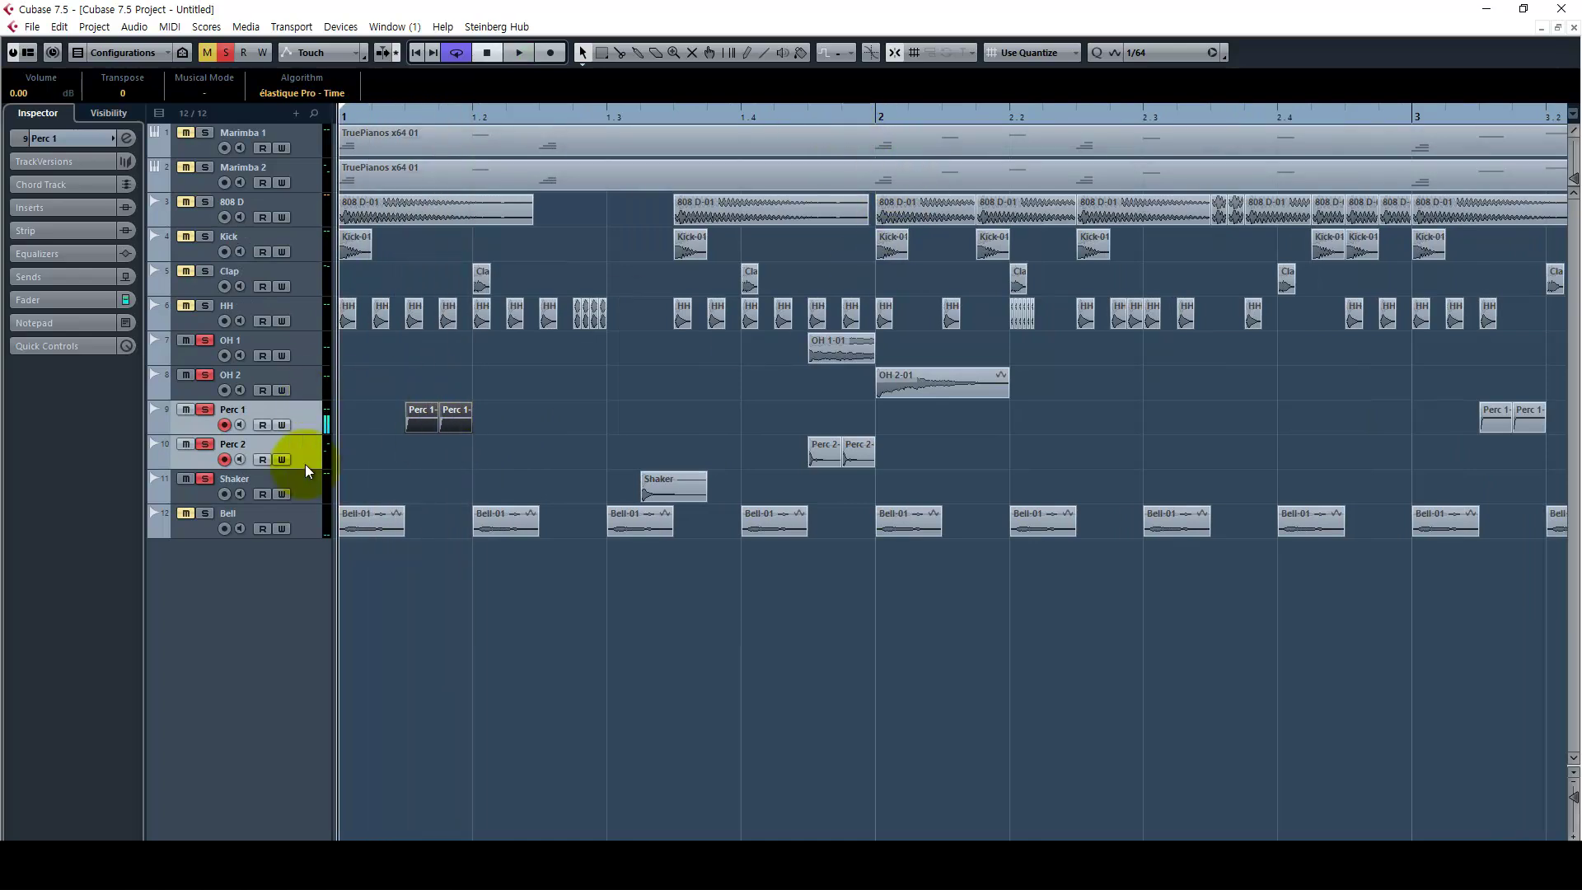
Step: Clear all solos, solo only Perc 2, and listen to its two hits at the end of bar 1
click(226, 52)
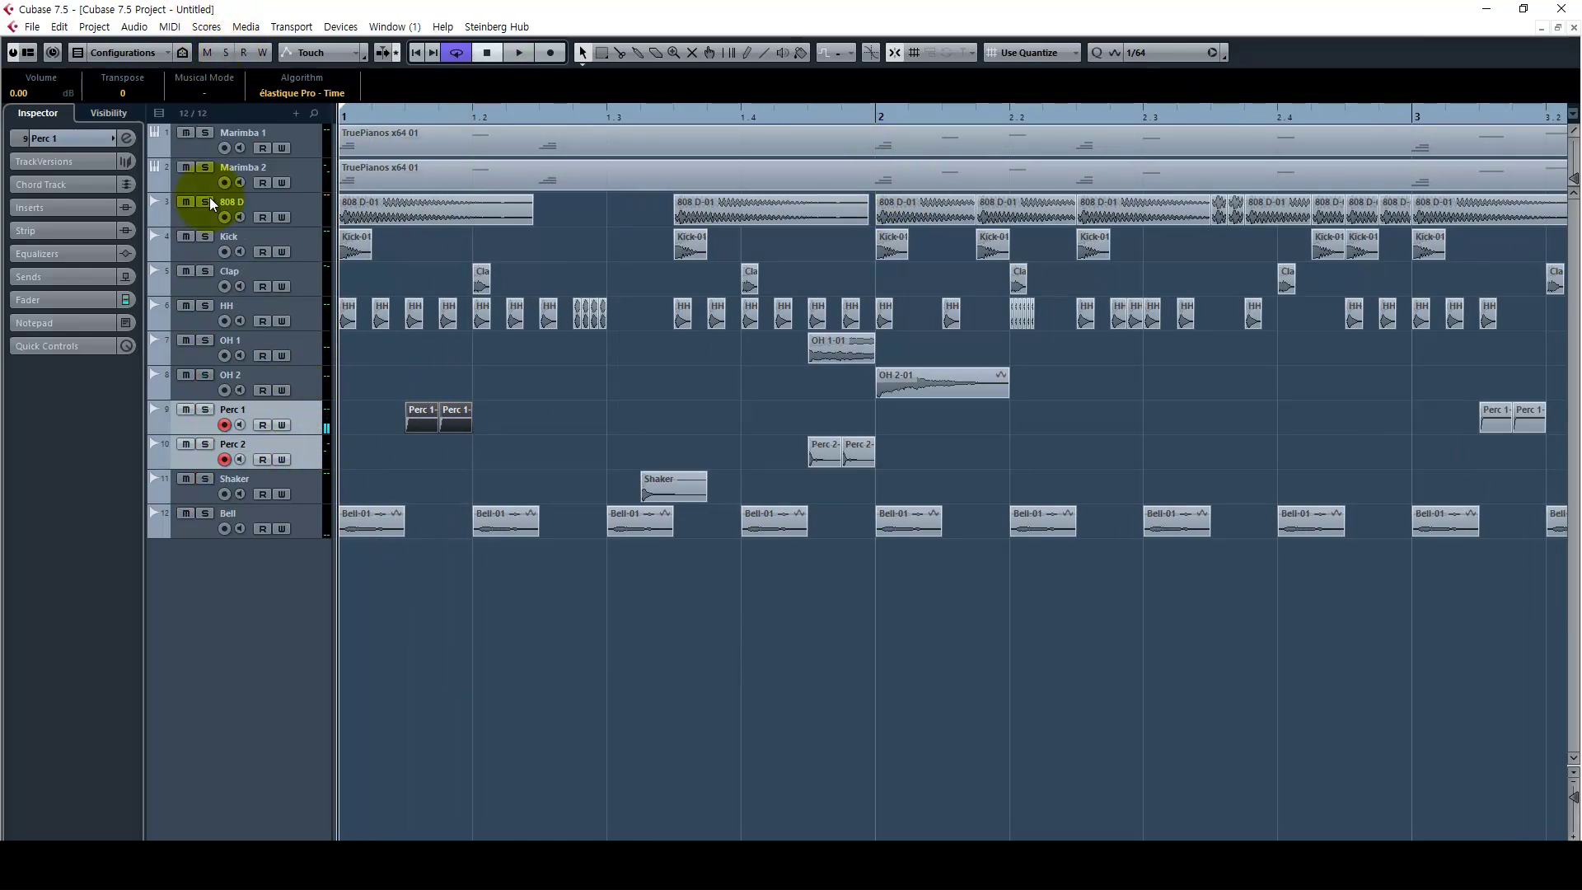
click(205, 444)
click(812, 113)
key(space)
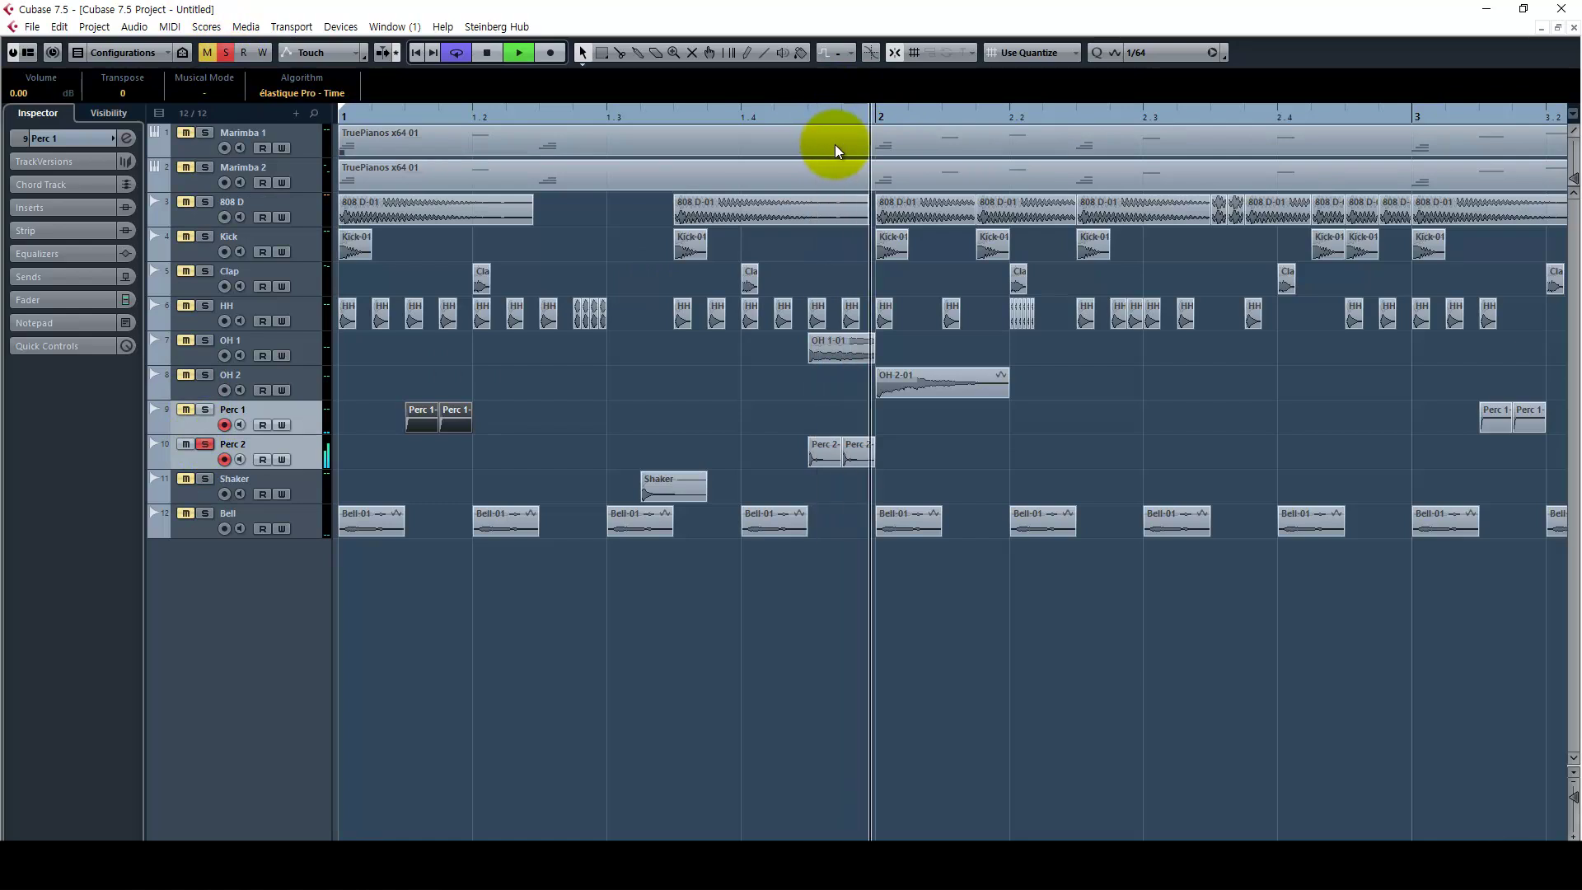
key(space)
Step: Solo Perc 1, Kick, Clap and HH along with Perc 2, and play them from bar 1
click(205, 409)
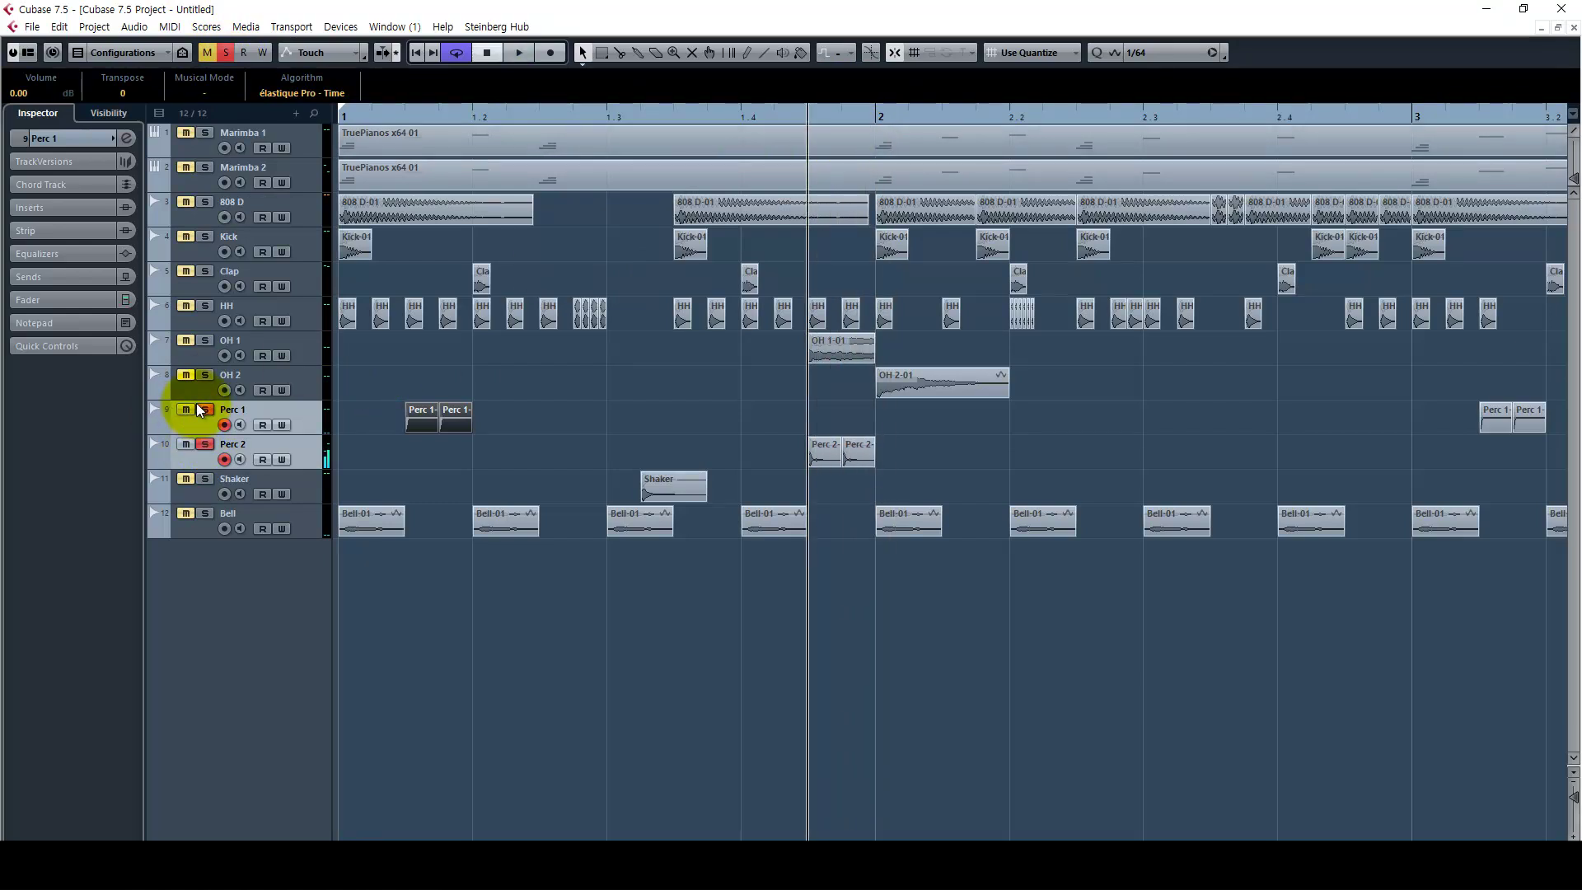
click(208, 271)
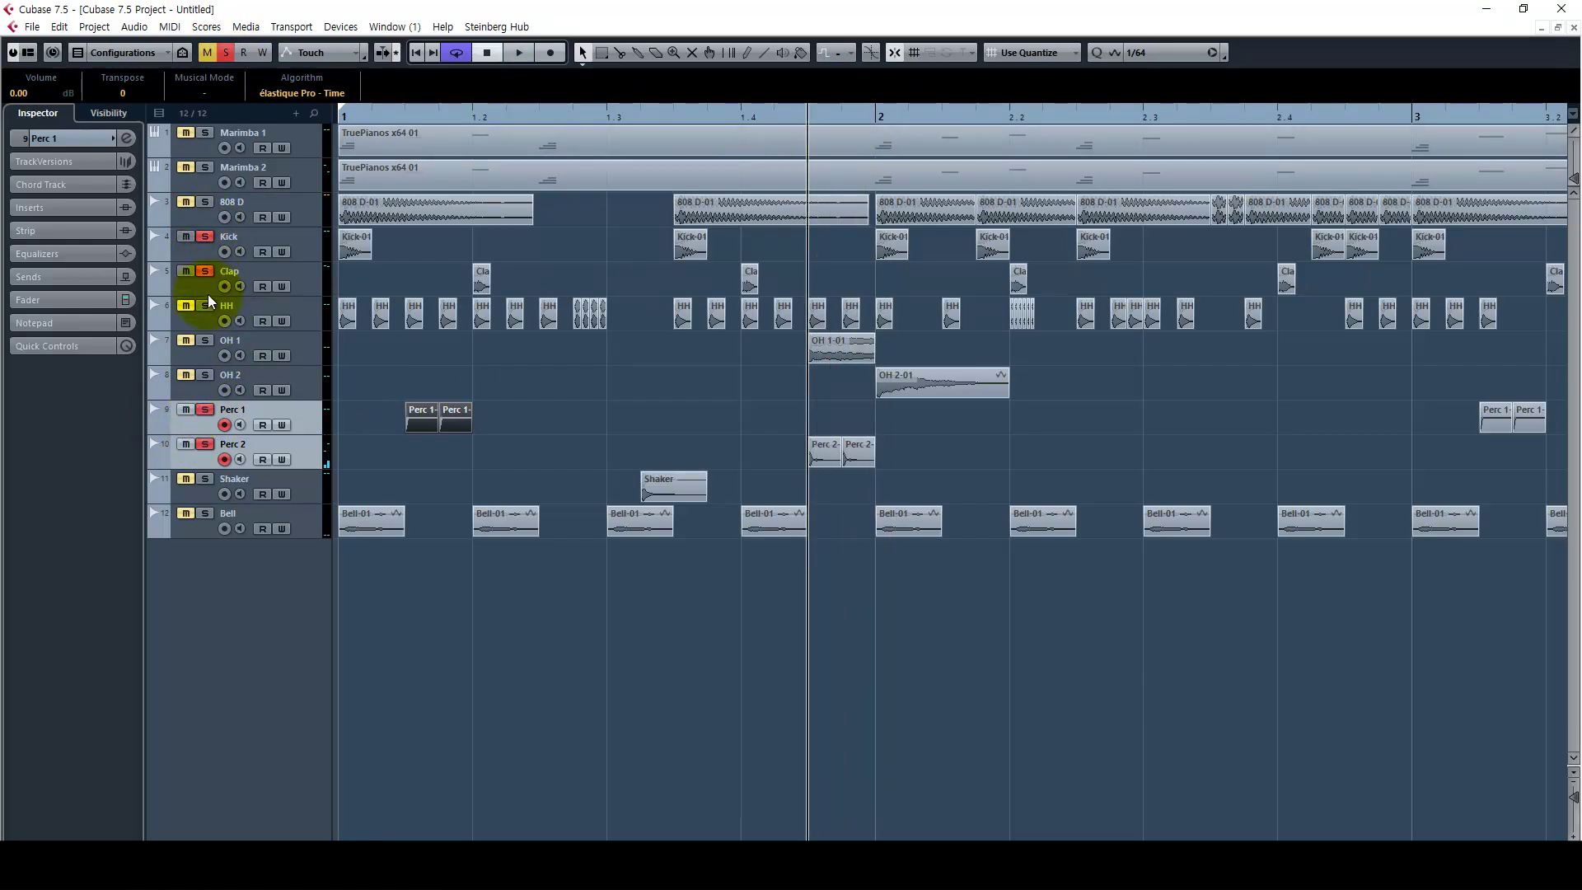
click(206, 304)
key(KP_Decimal)
key(space)
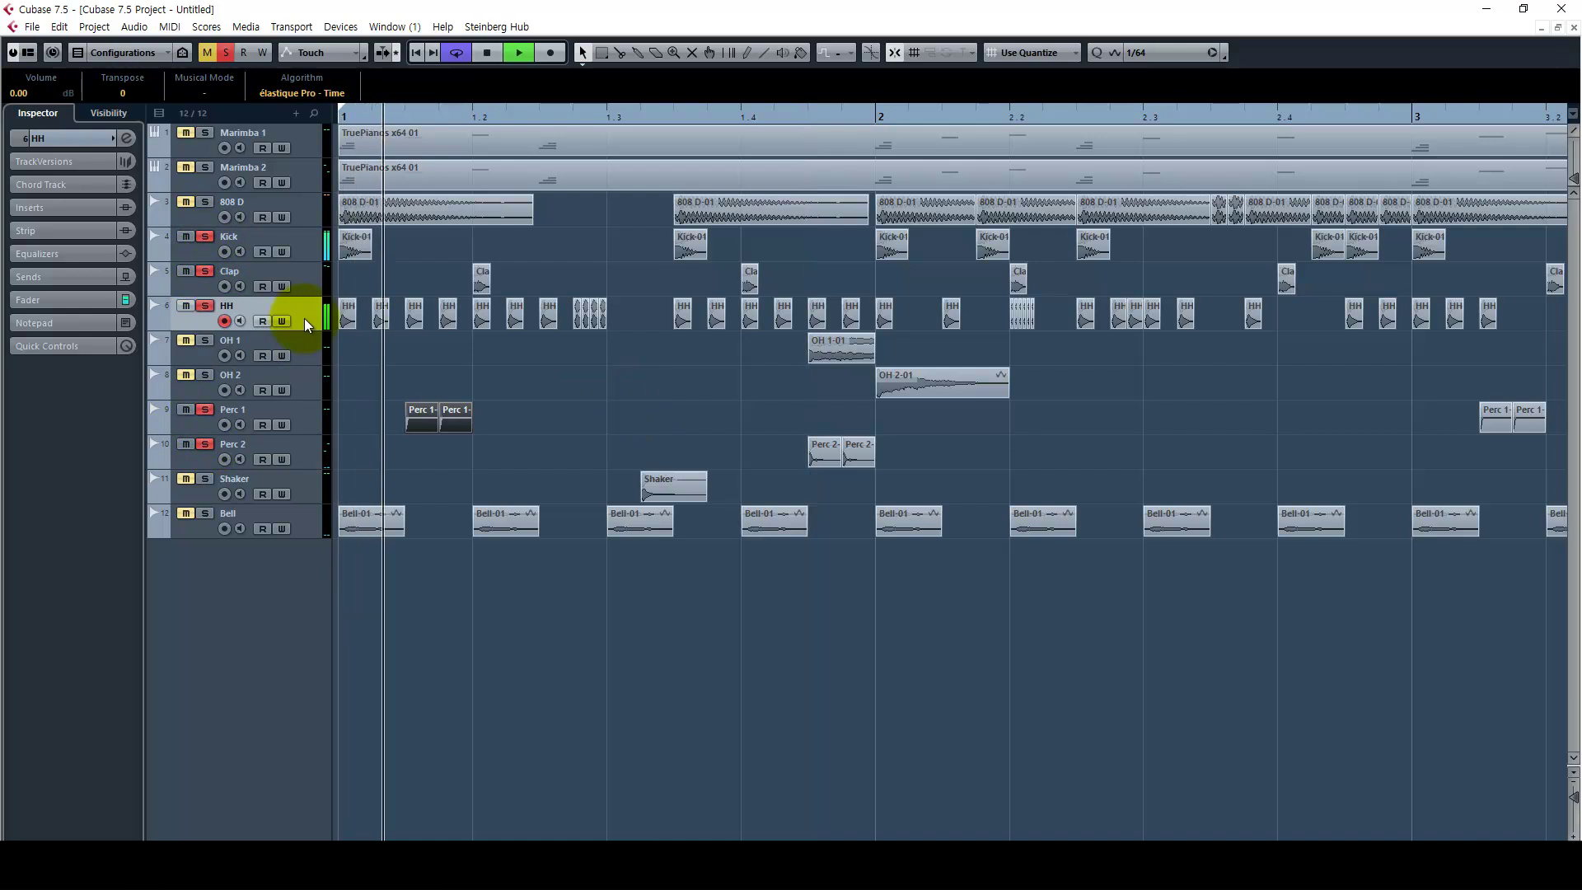
Step: Play the soloed drums and percussion across all four bars and select the repeated Perc 1 and Perc 2 hits in bar 3
click(652, 399)
key(g)
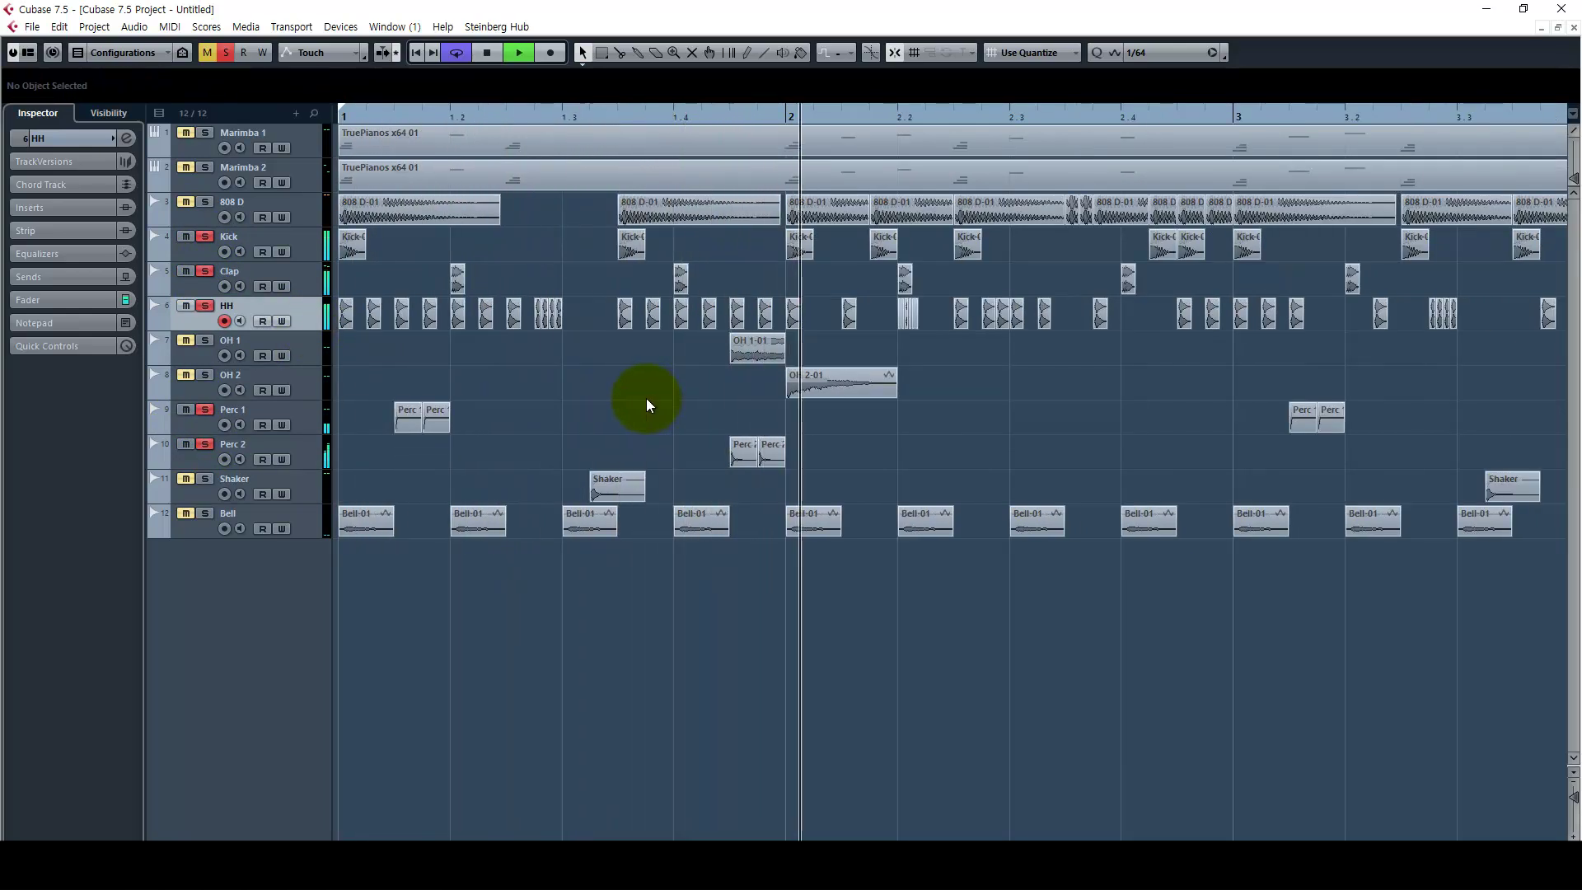
key(g)
key(g)
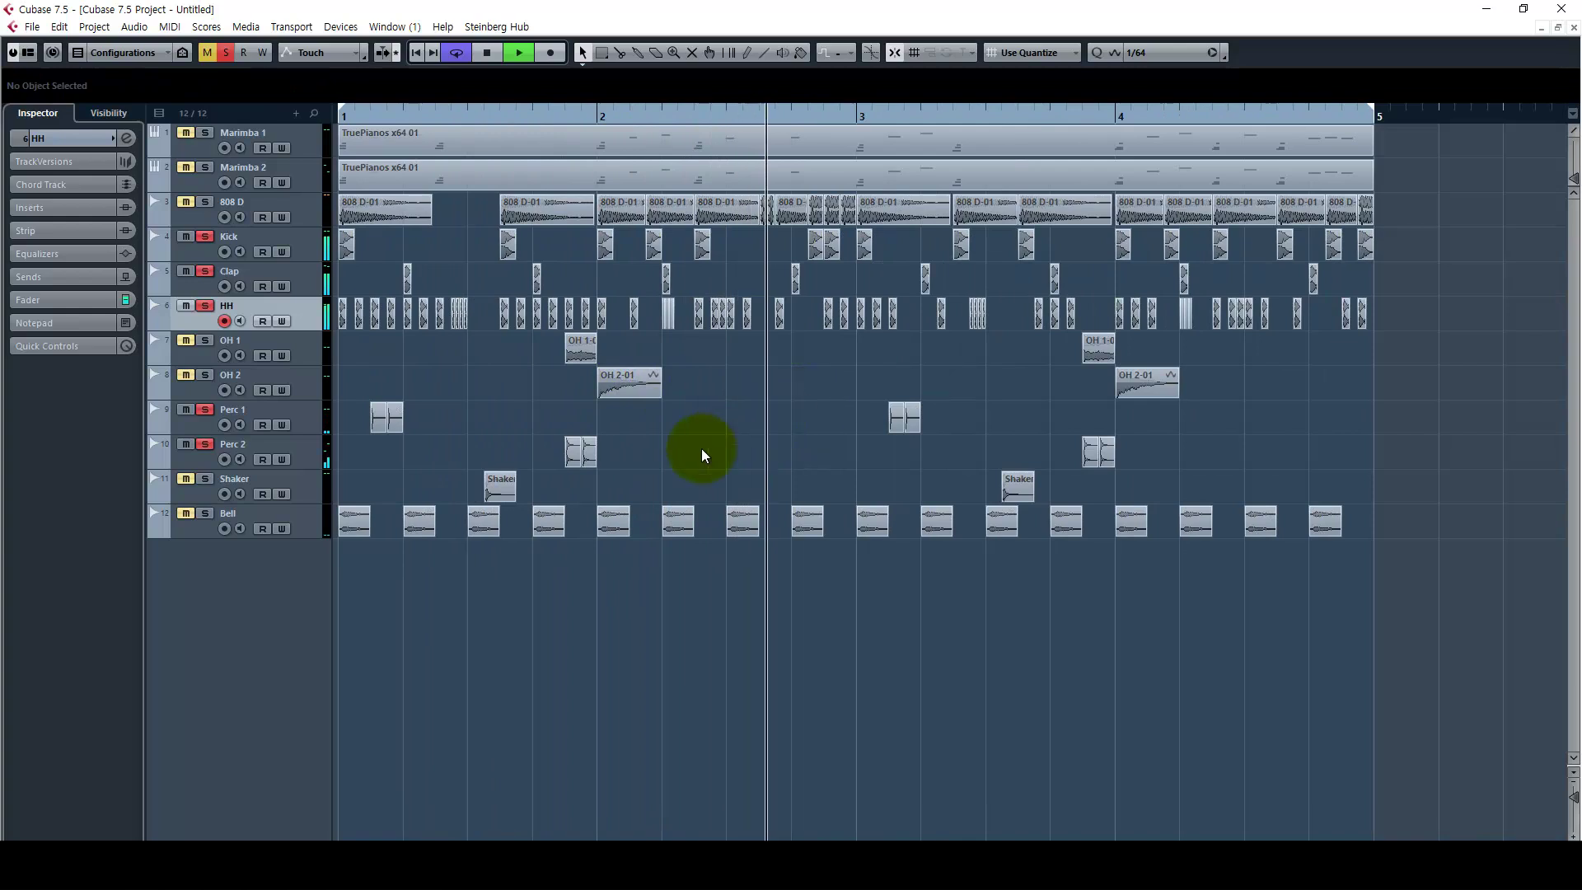
click(904, 418)
shift+drag(1064, 461, 1189, 435)
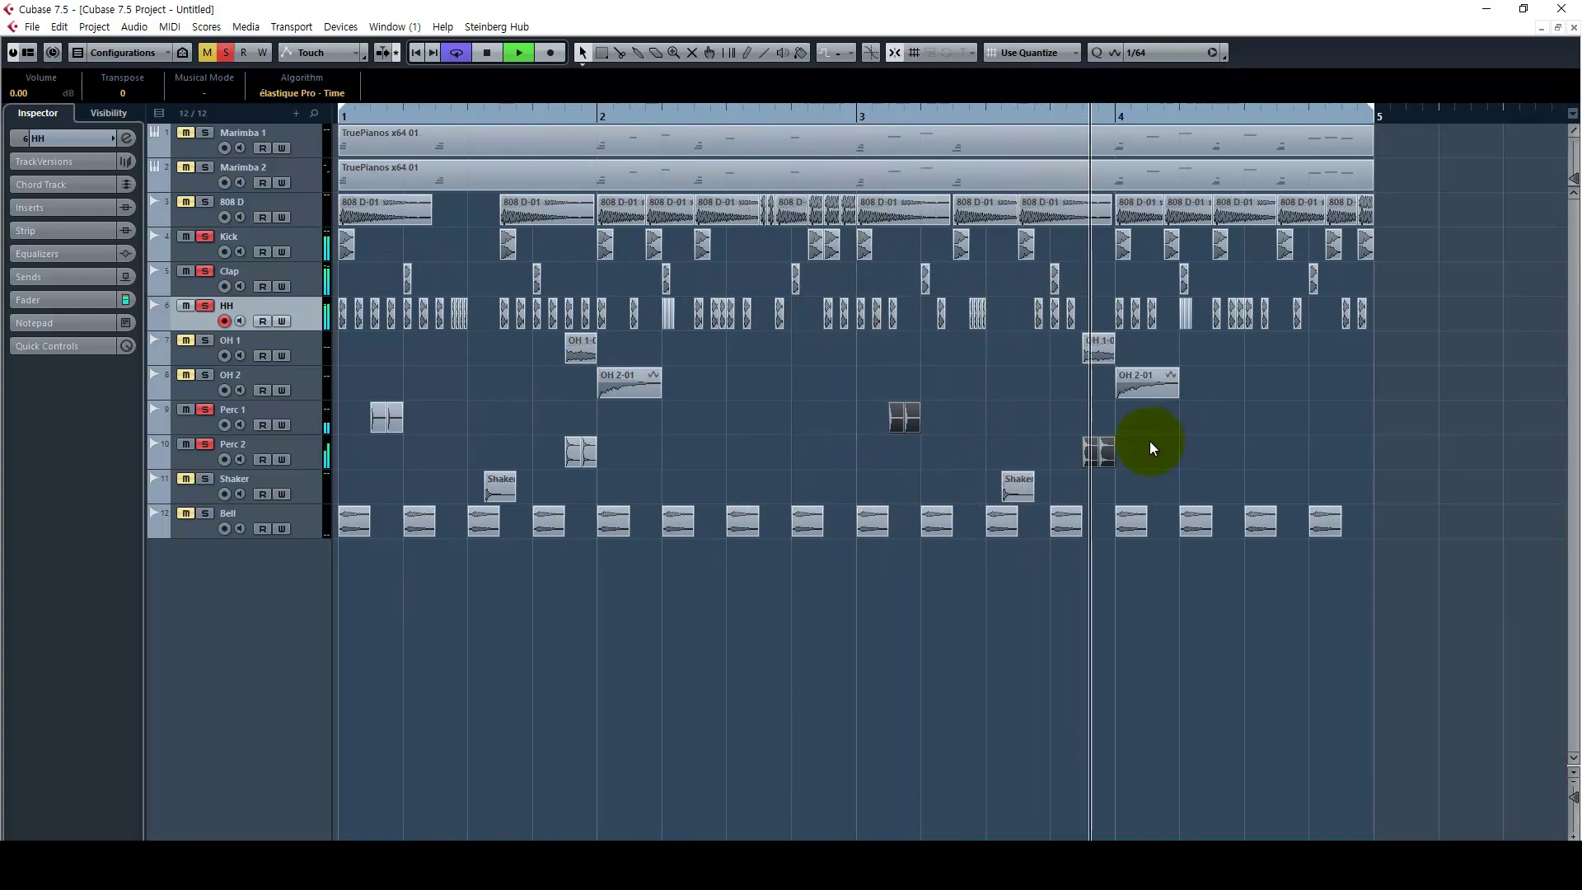
key(space)
Step: Replay the soloed Kick, Clap, HH, Perc 1 and Perc 2 from bar 1 to examine how the percussion fits the drums
key(h)
key(h)
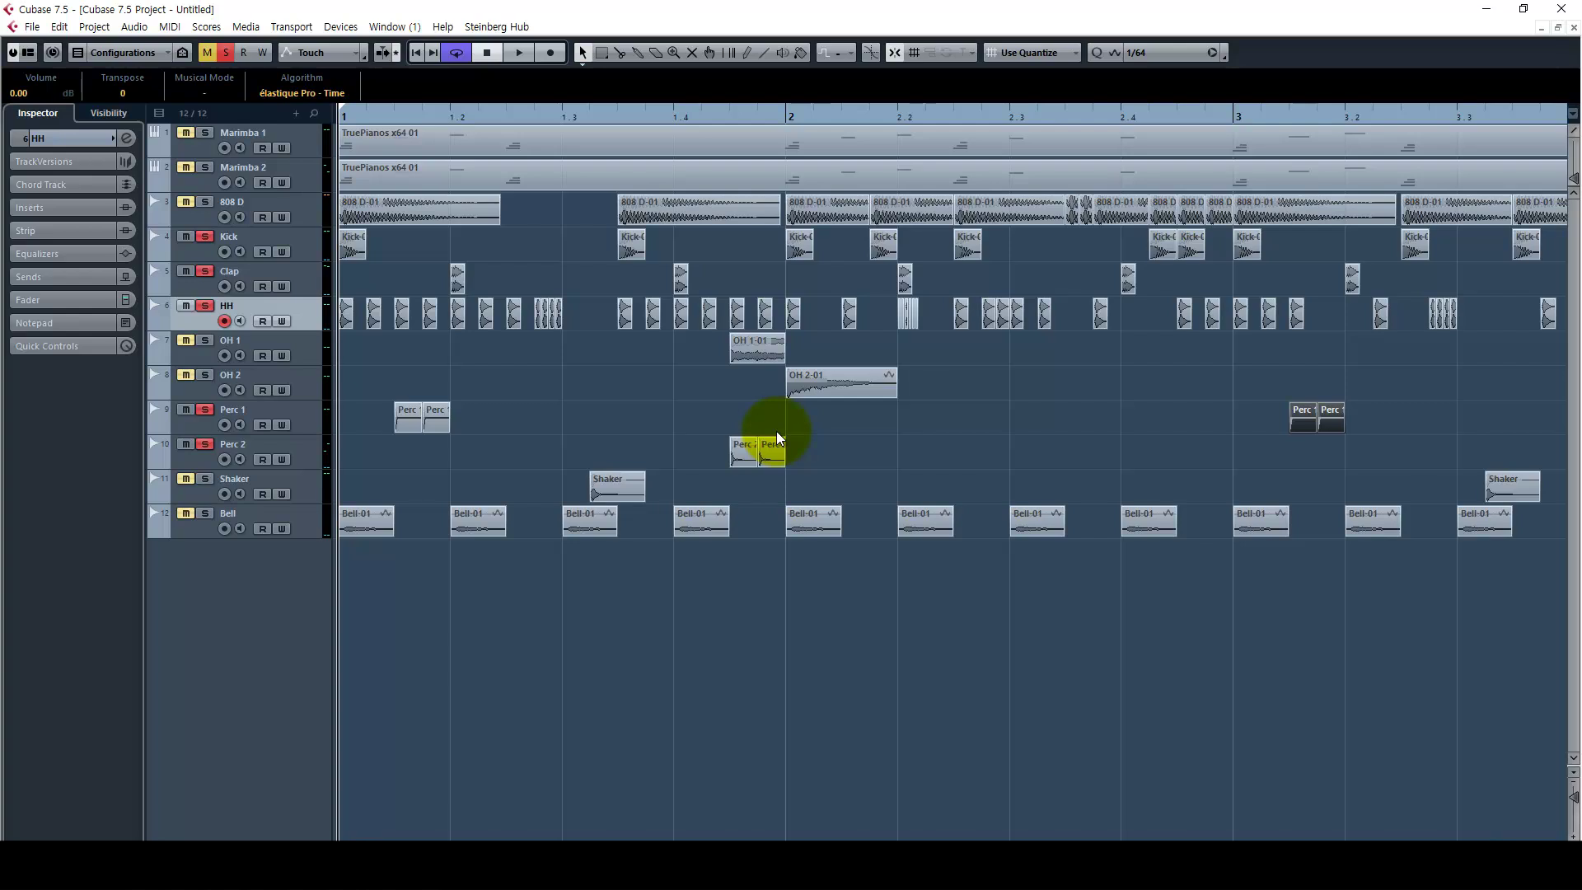
key(h)
key(h)
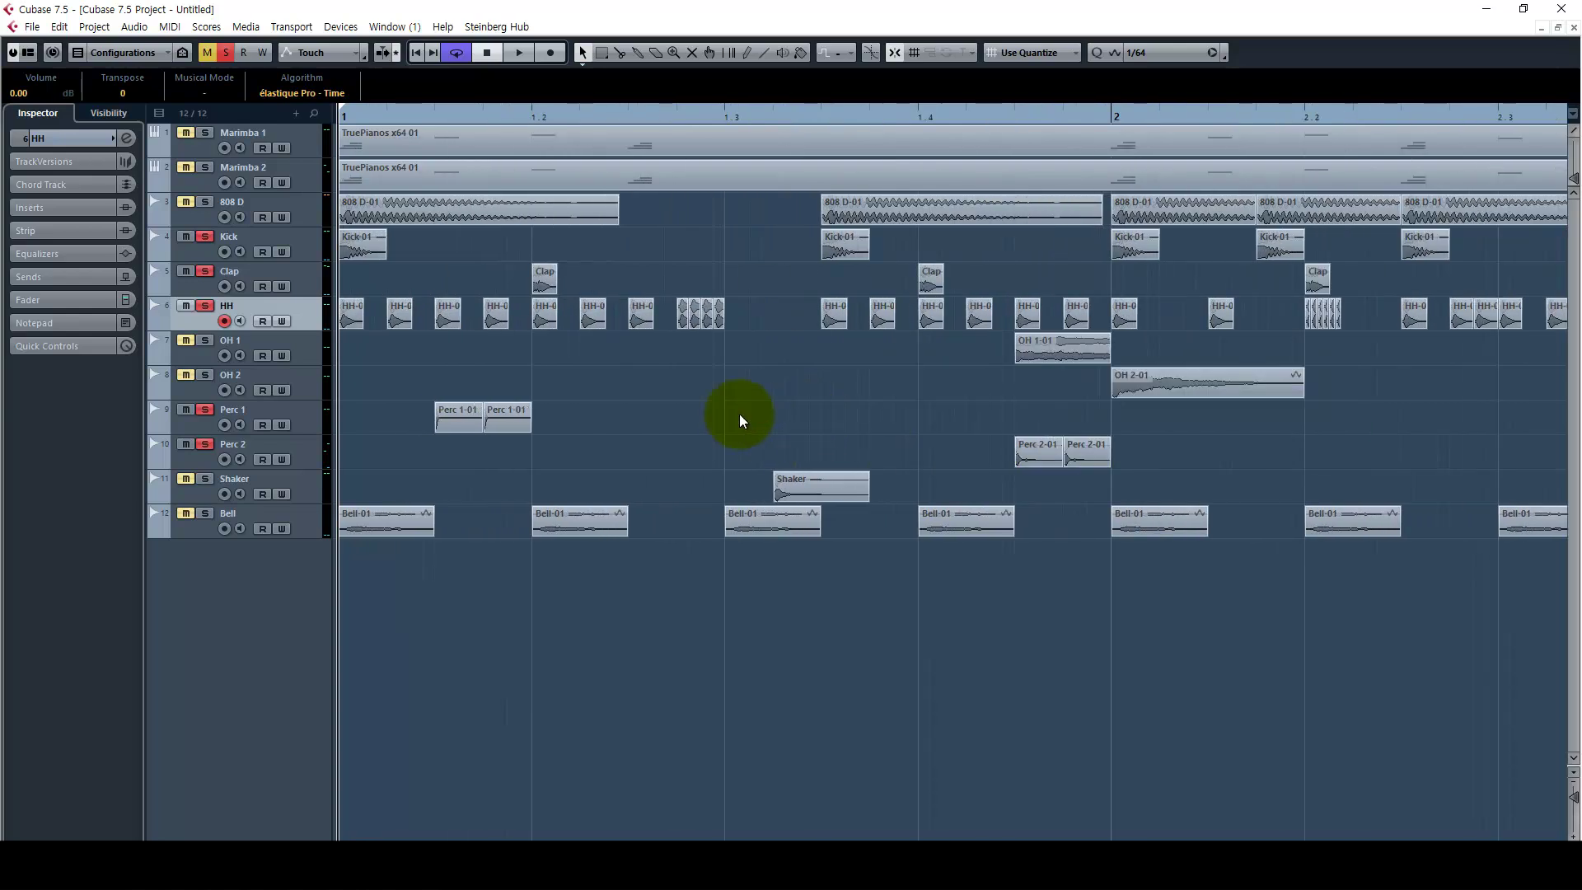
key(space)
key(g)
key(g)
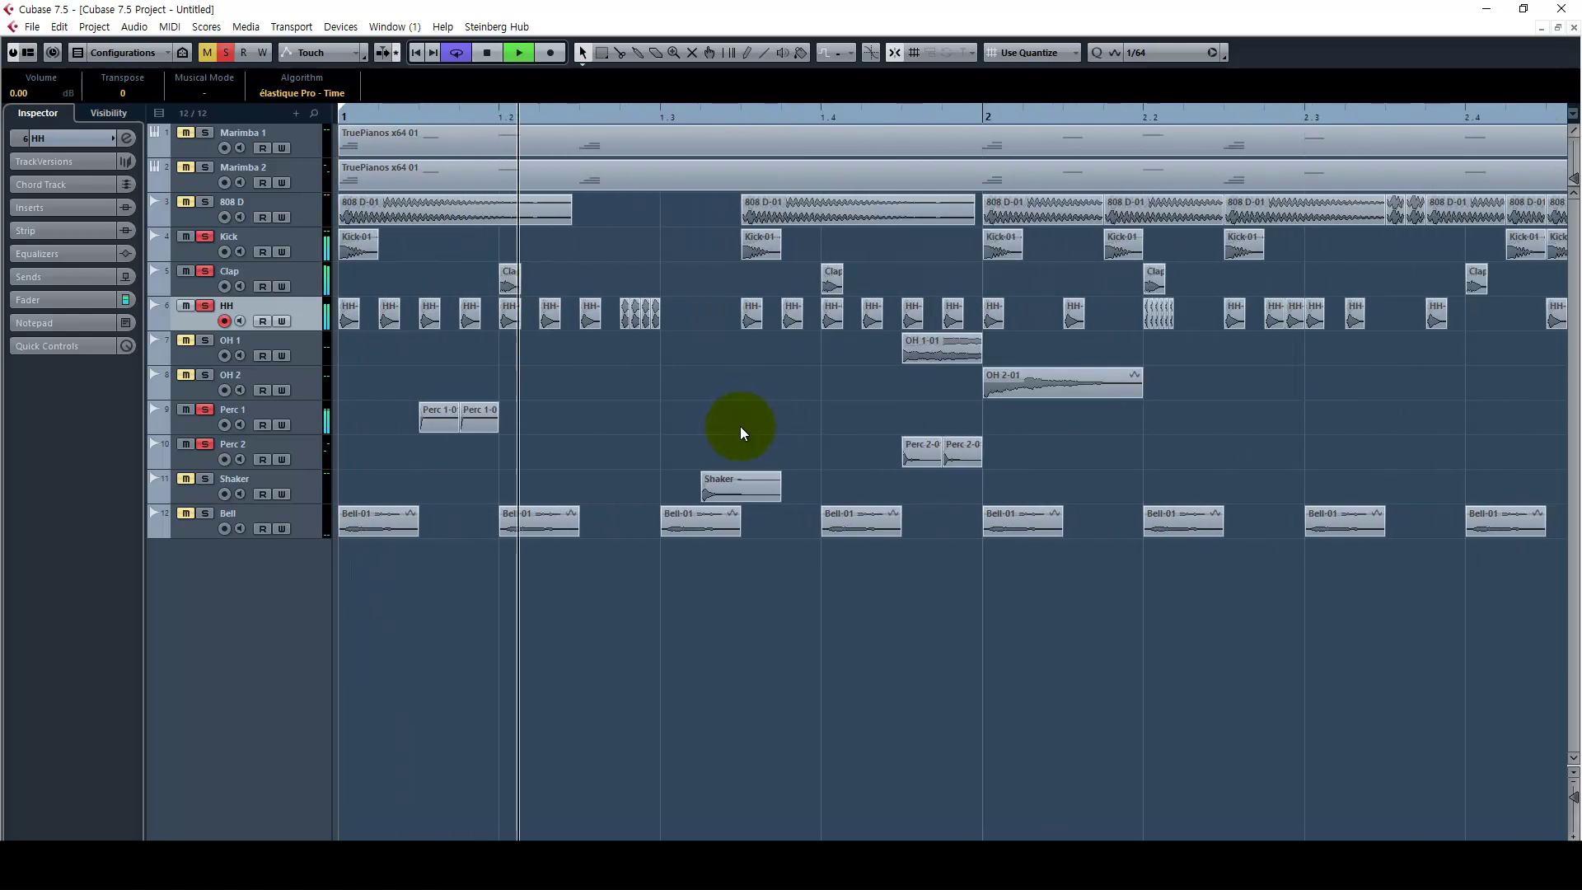
click(640, 422)
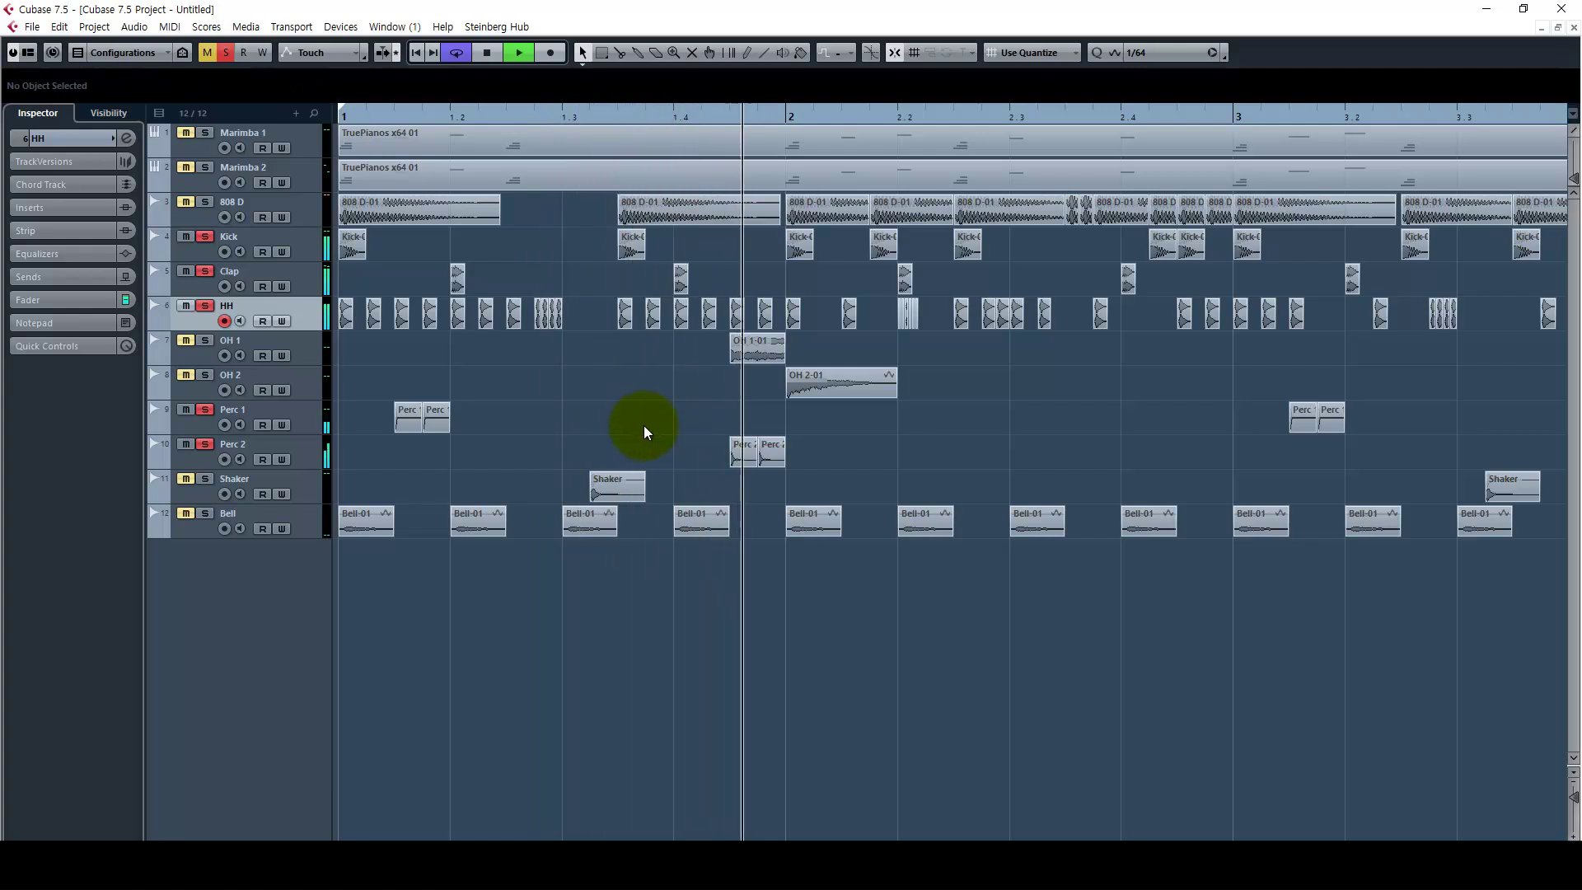
key(space)
Step: Add Shaker to the soloed tracks, select its hit in bar 1, and listen to the groove from the start
click(307, 486)
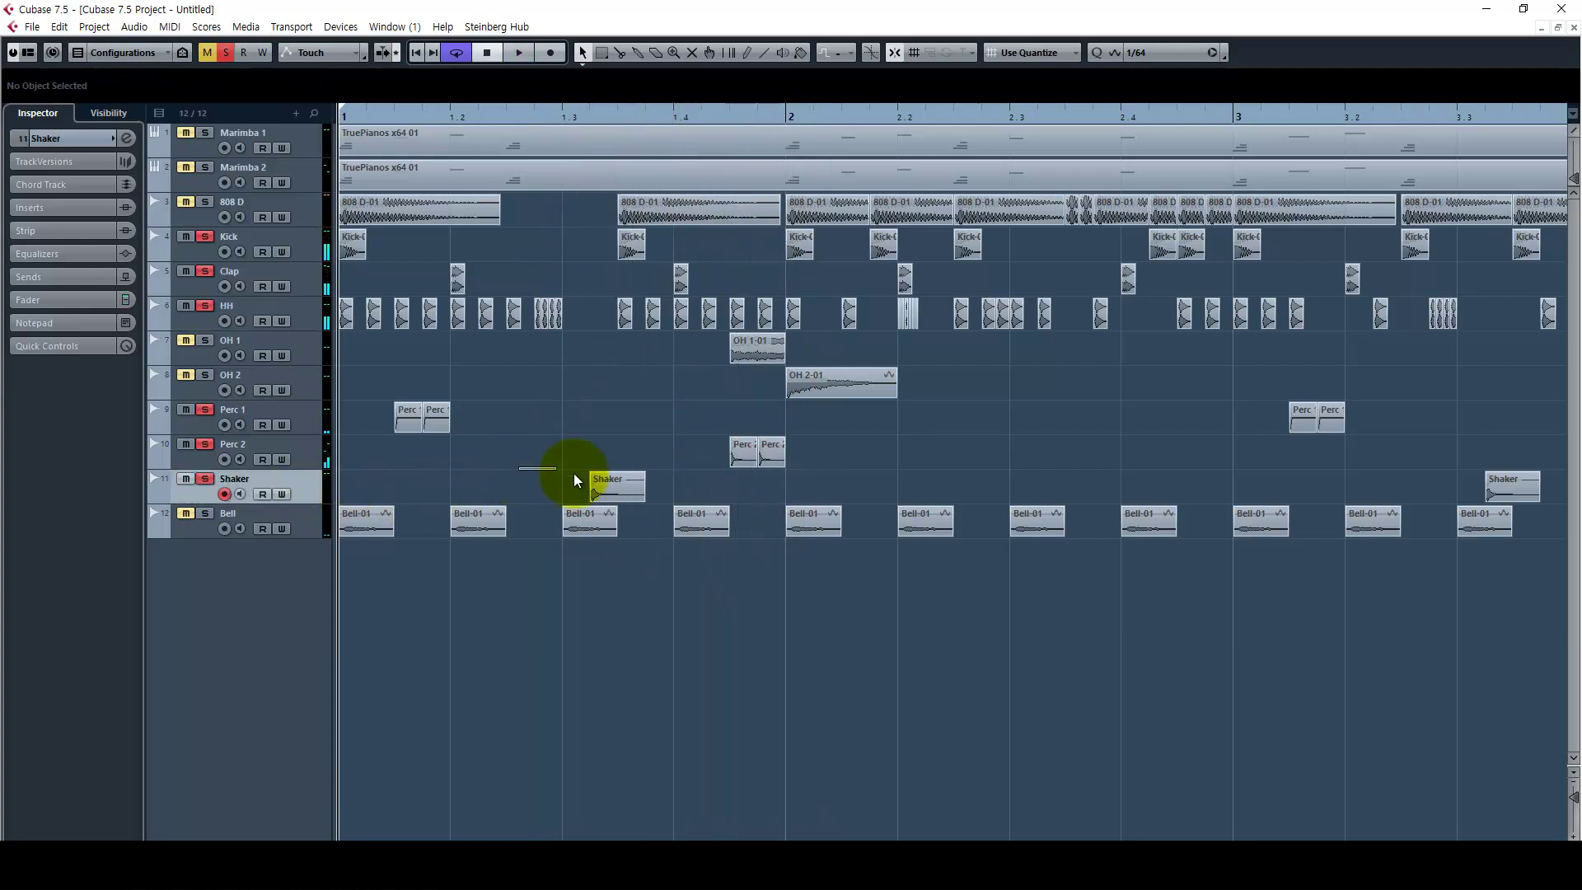
click(640, 487)
key(space)
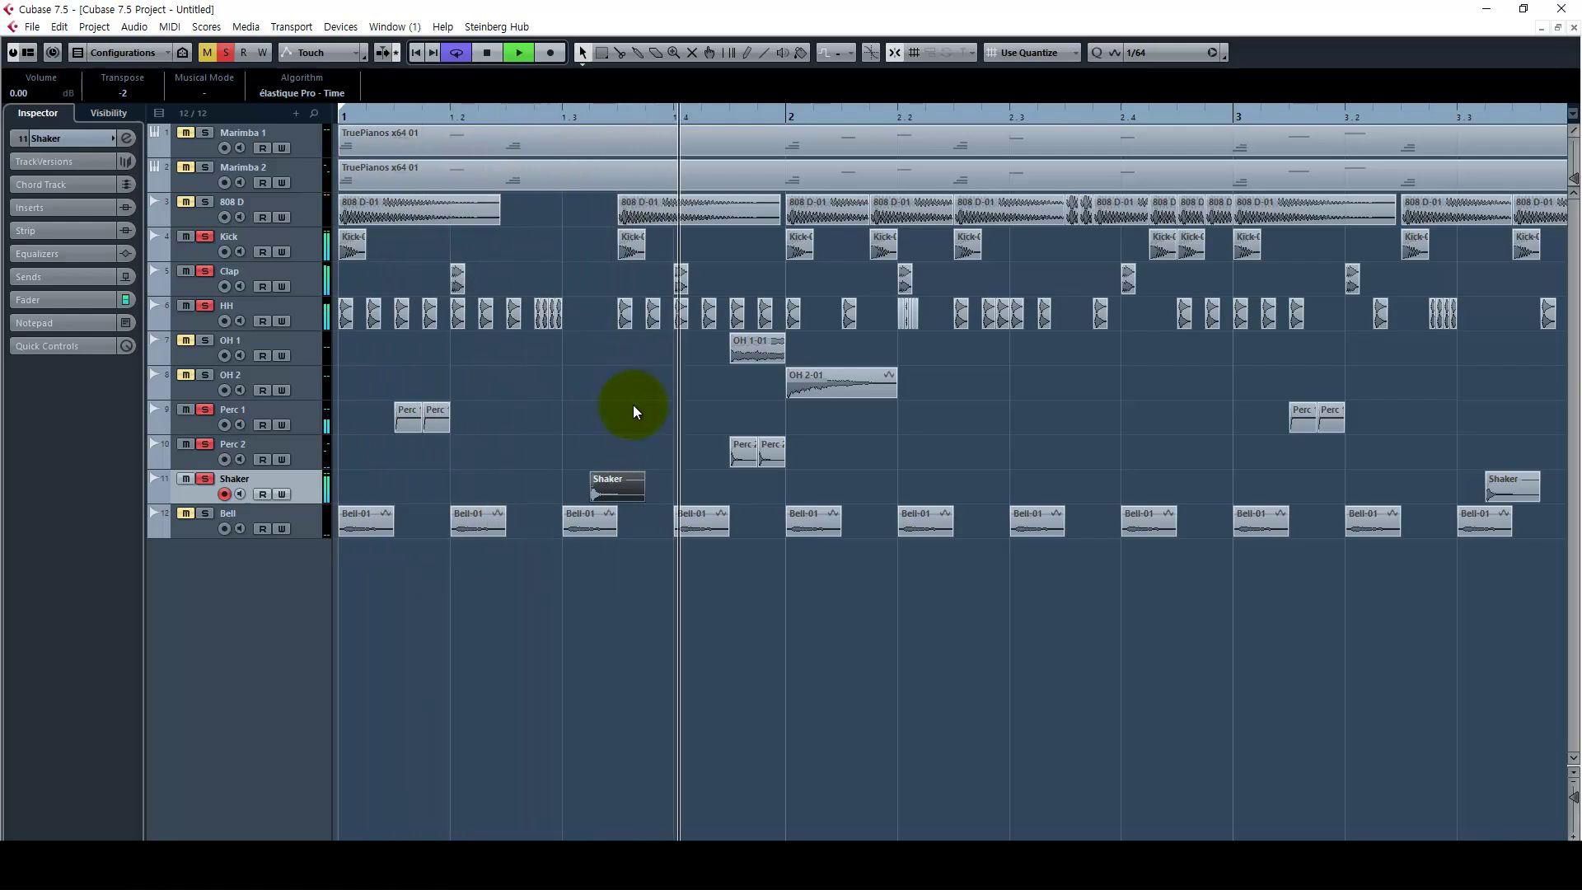
key(space)
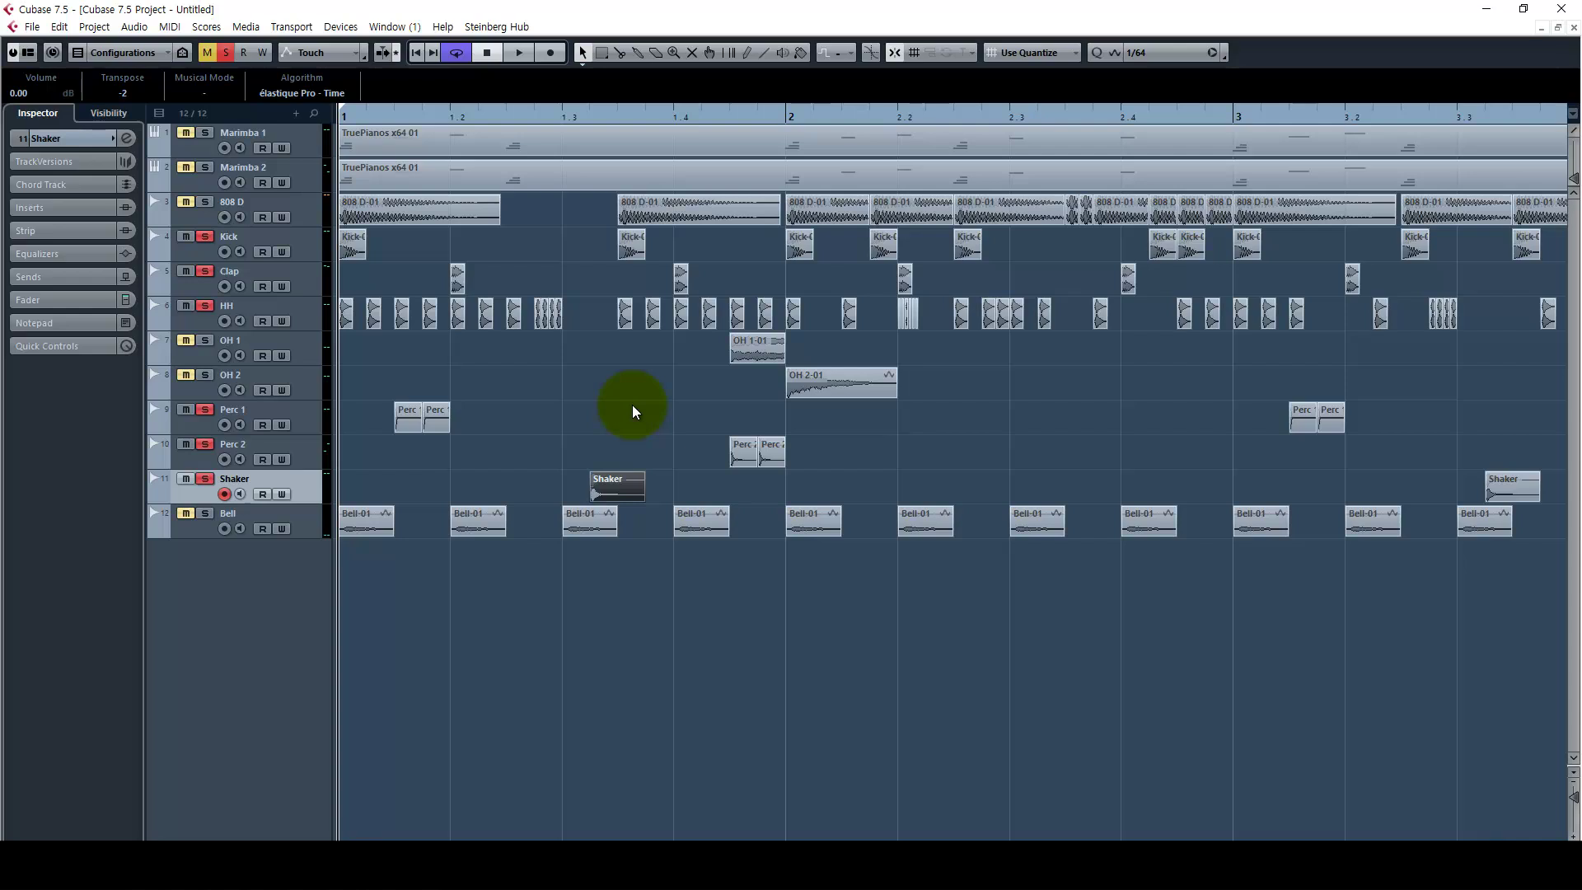
key(space)
right_click(631, 403)
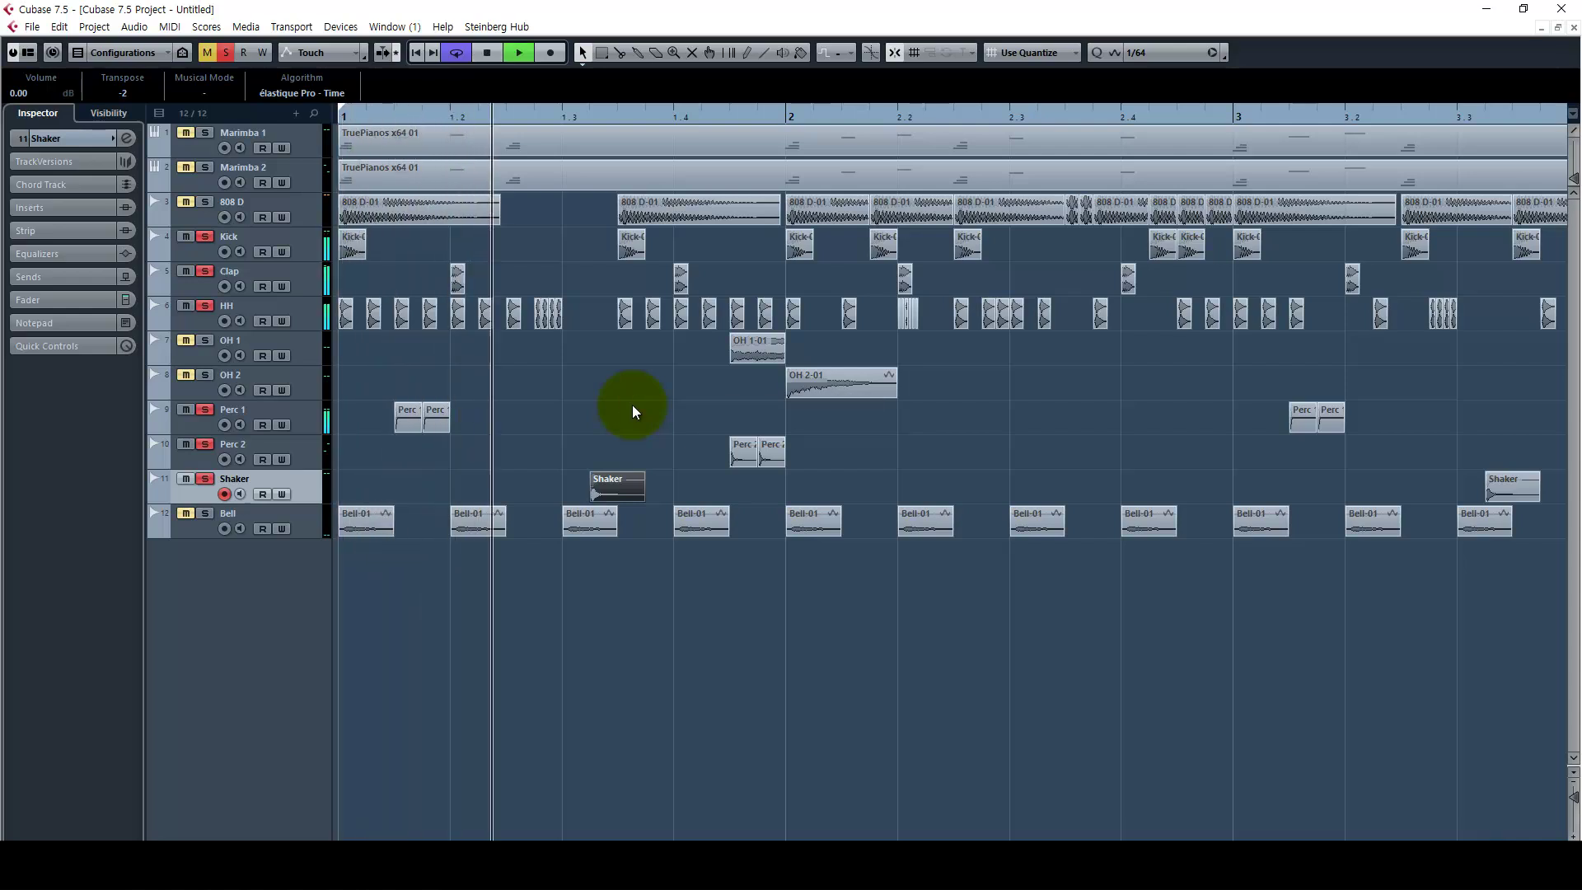
click(631, 404)
click(605, 393)
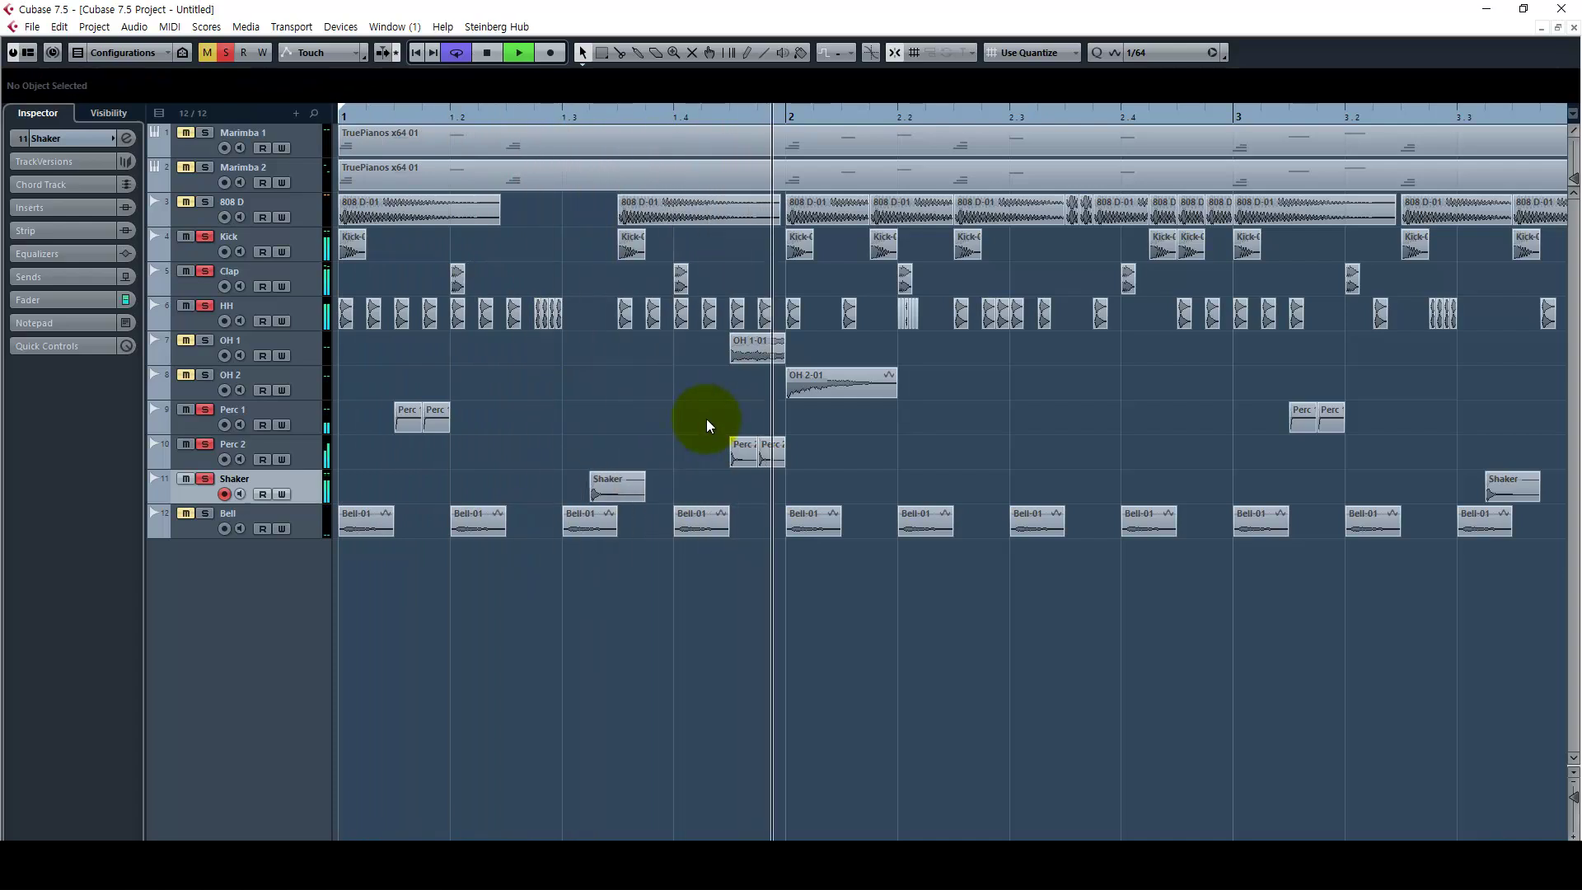
key(space)
Step: Change the soloed tracks from drums, percussion and shaker to OH 1 alone
click(329, 382)
key(s)
click(309, 356)
key(s)
click(310, 413)
key(s)
click(304, 449)
key(s)
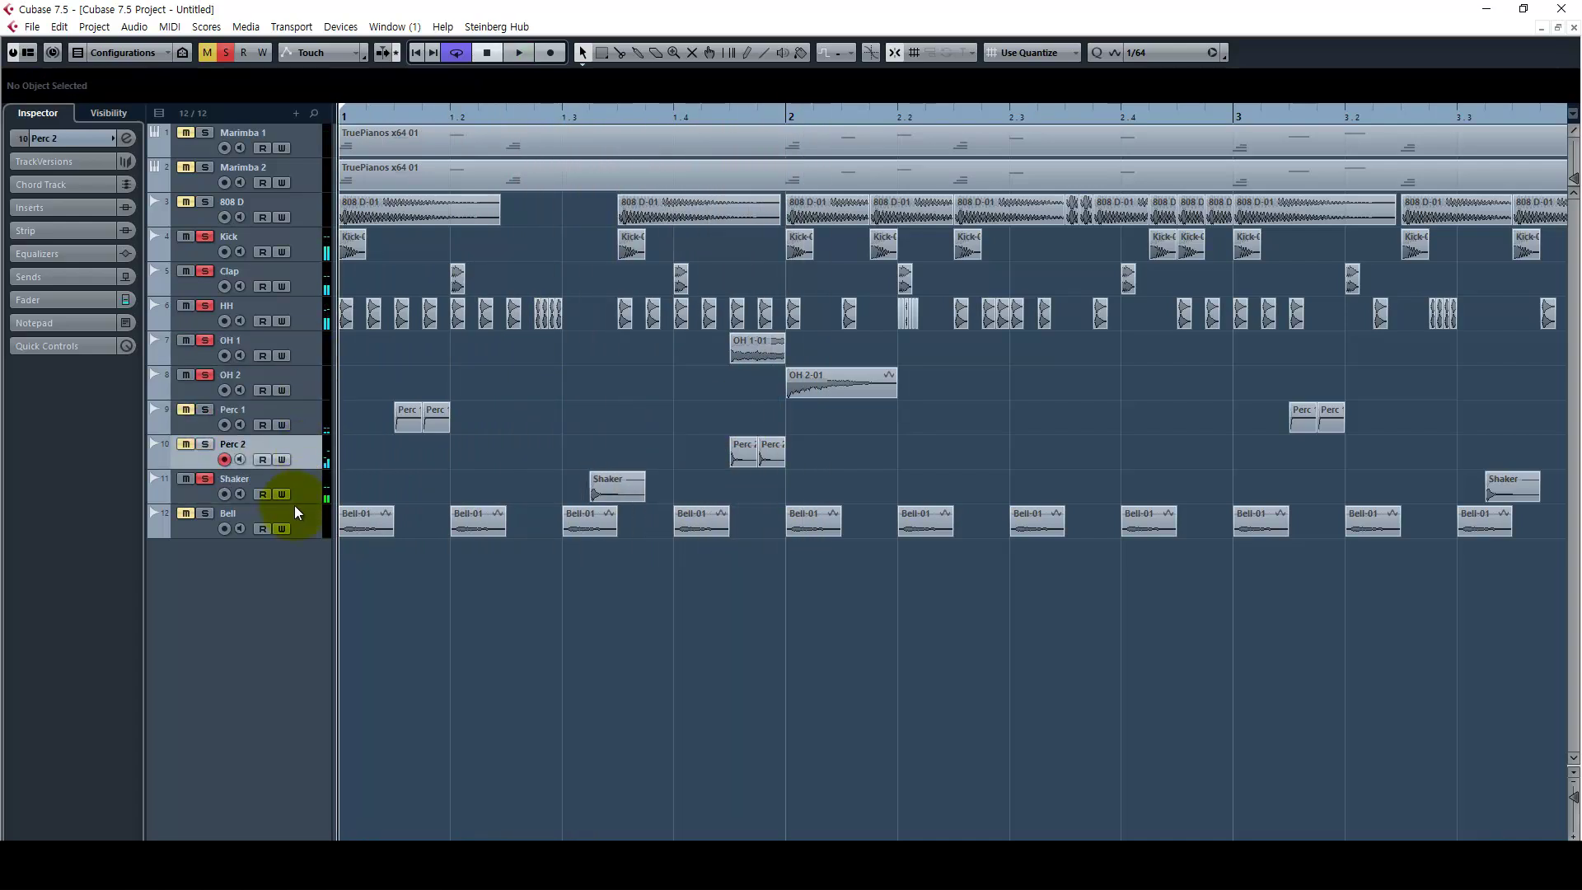
click(300, 486)
click(344, 461)
key(ctrl+z)
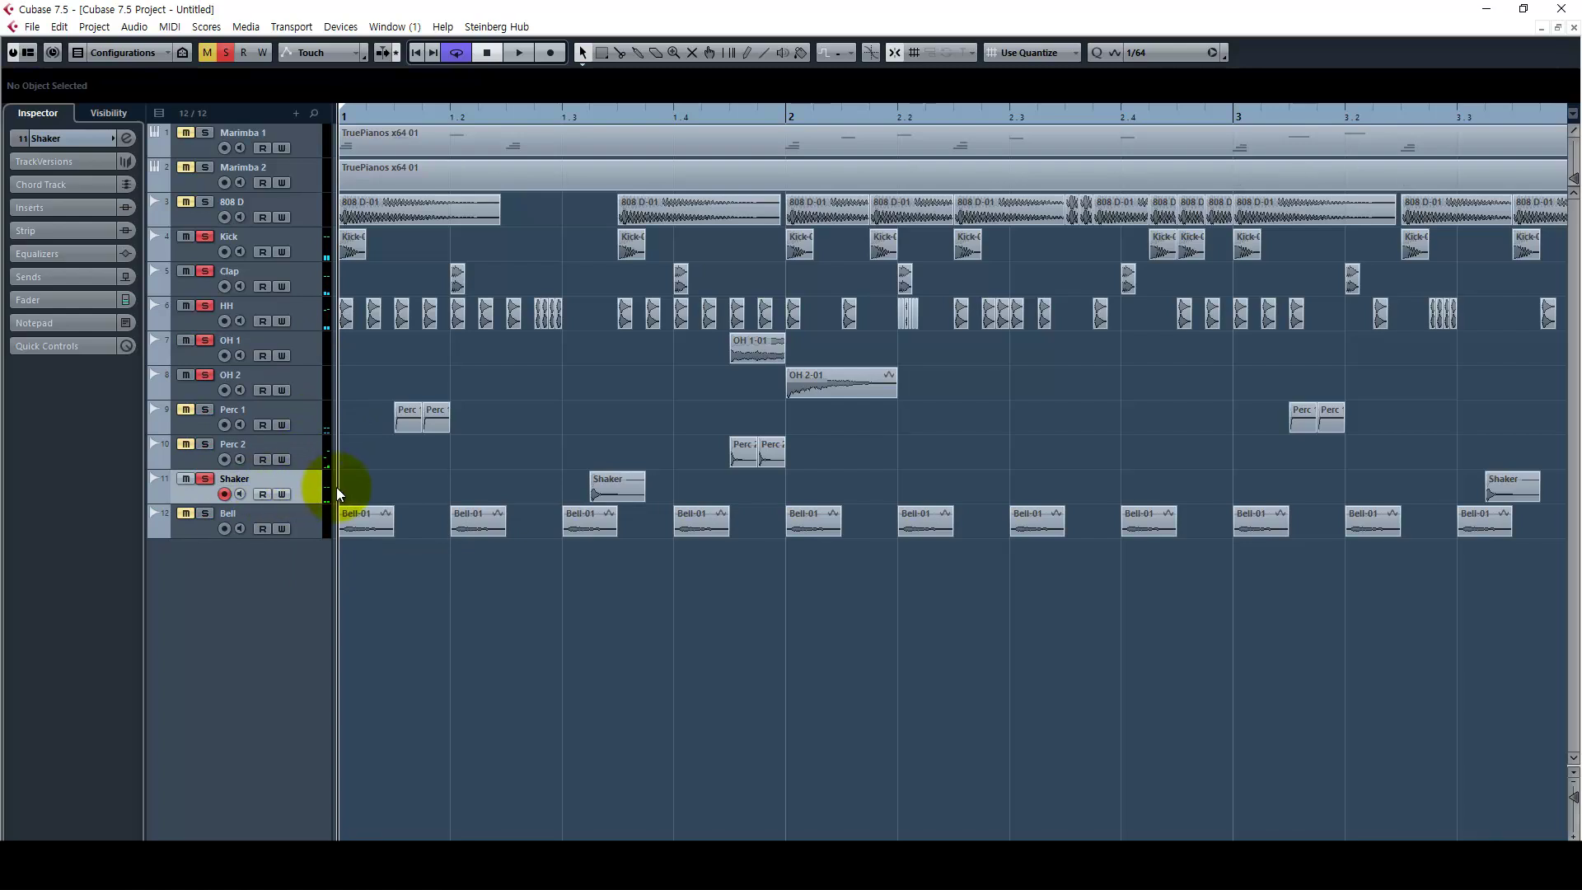
key(s)
Step: Listen repeatedly to the OH 1 hit at the end of bar 1
click(728, 111)
key(space)
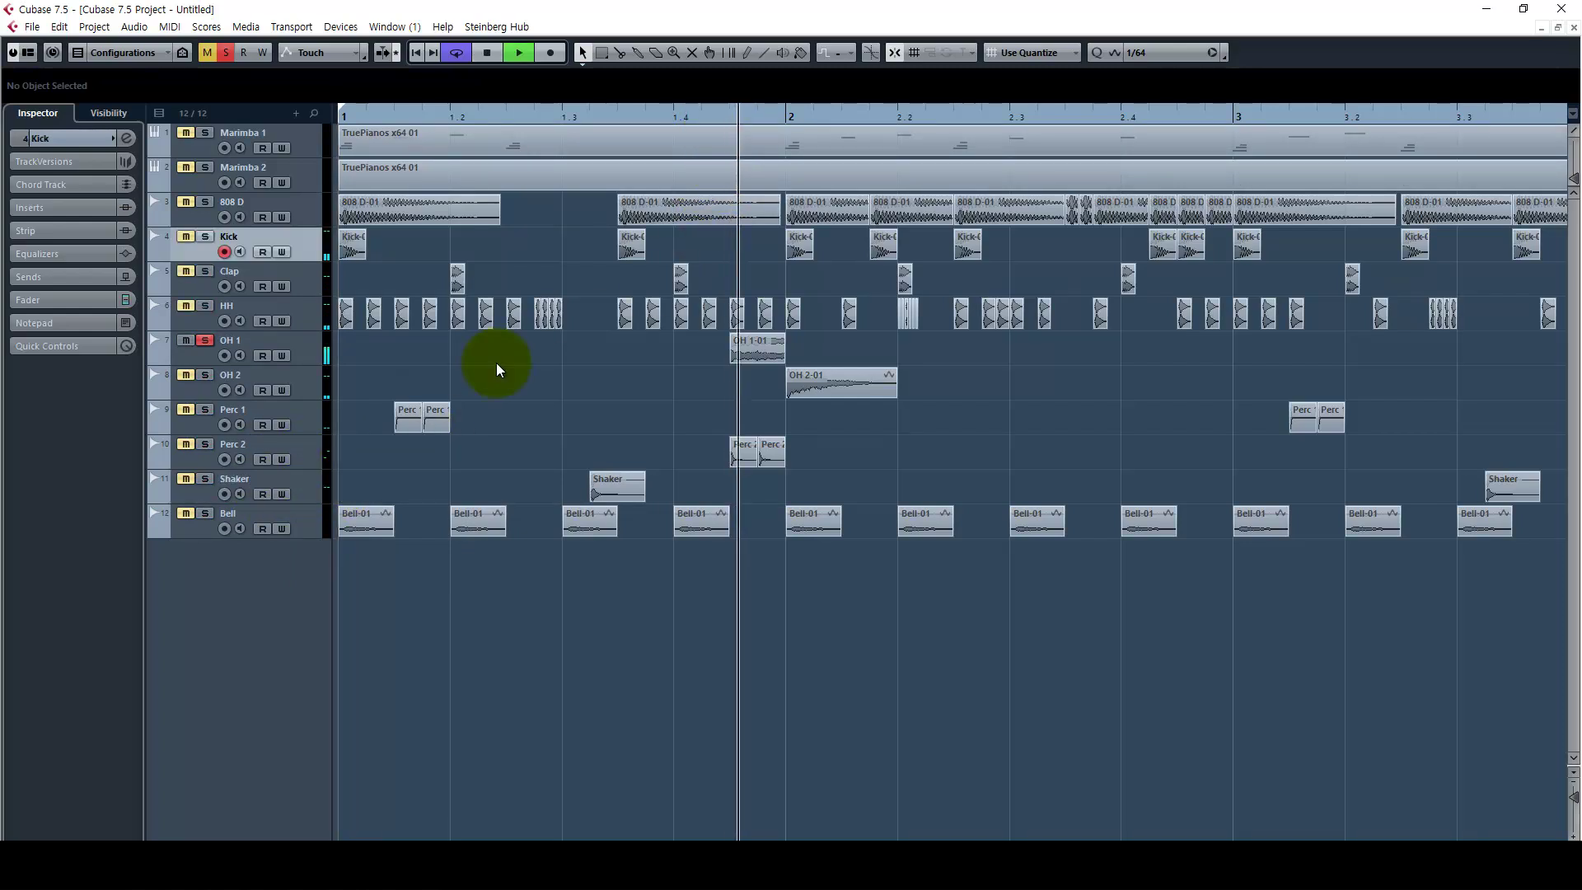
key(space)
key(space)
key(space)
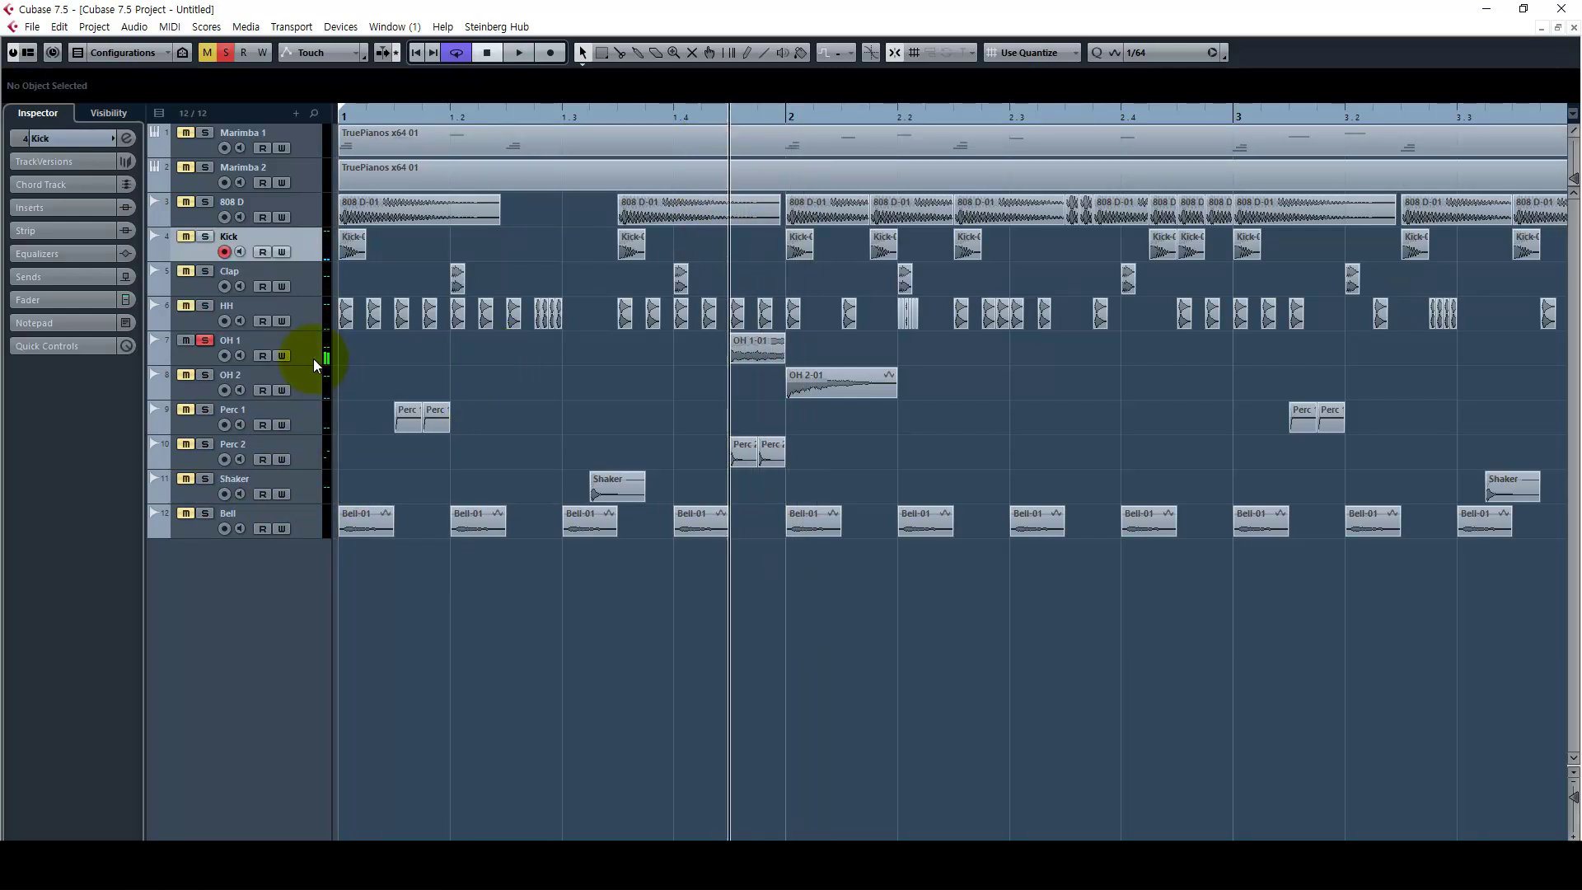
click(313, 361)
key(space)
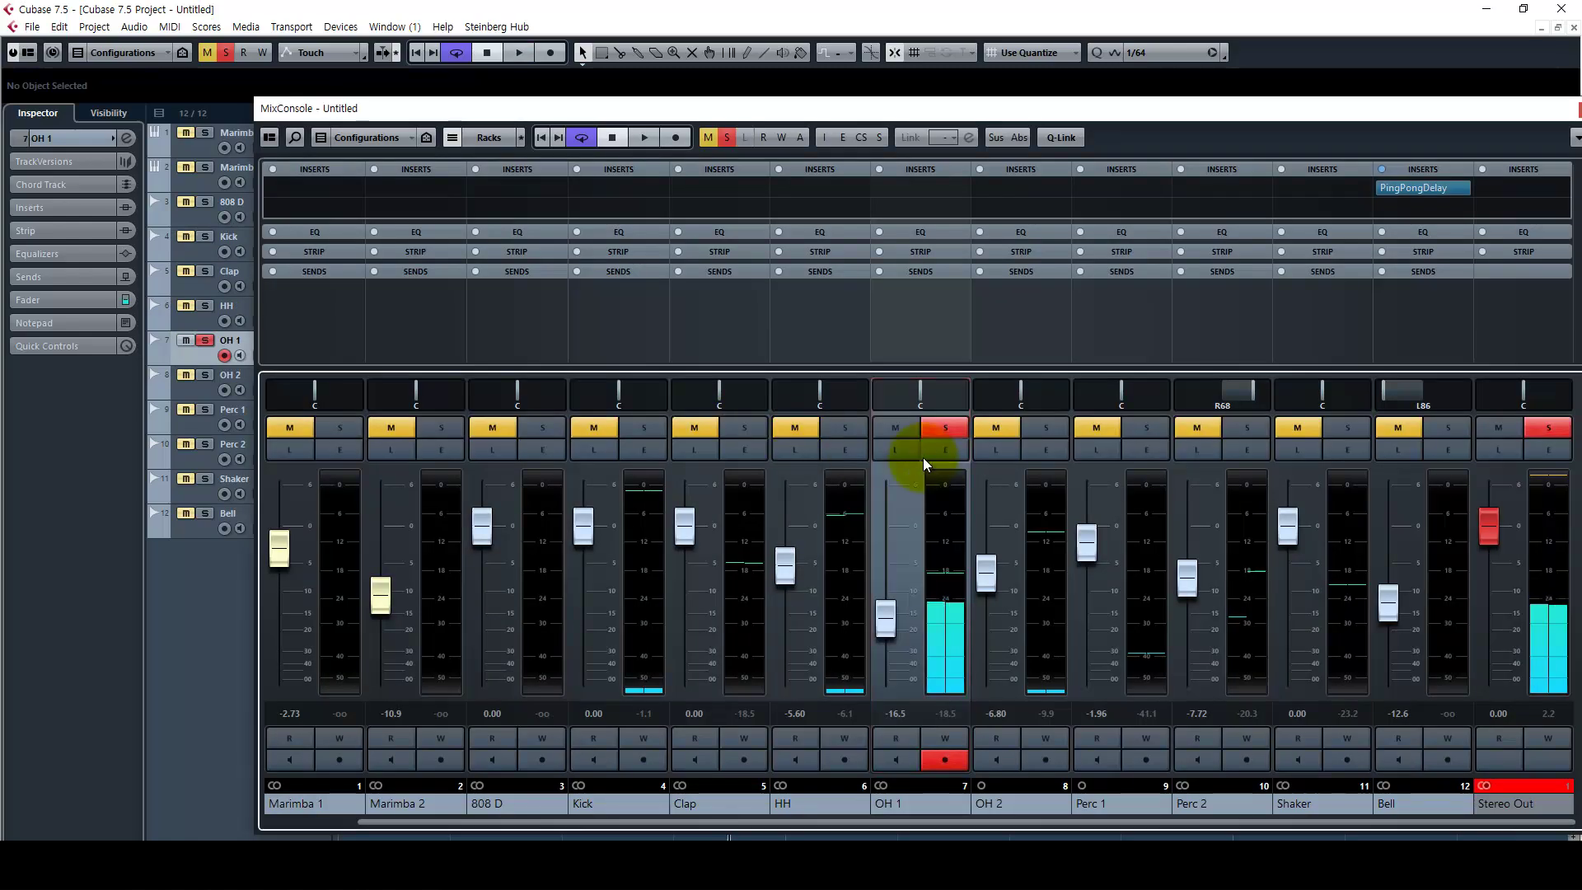
Step: Raise the OH 1 volume to -7.80 in the mixer and replay the open-hat hit
key(F3)
drag(883, 626, 889, 581)
key(space)
key(space)
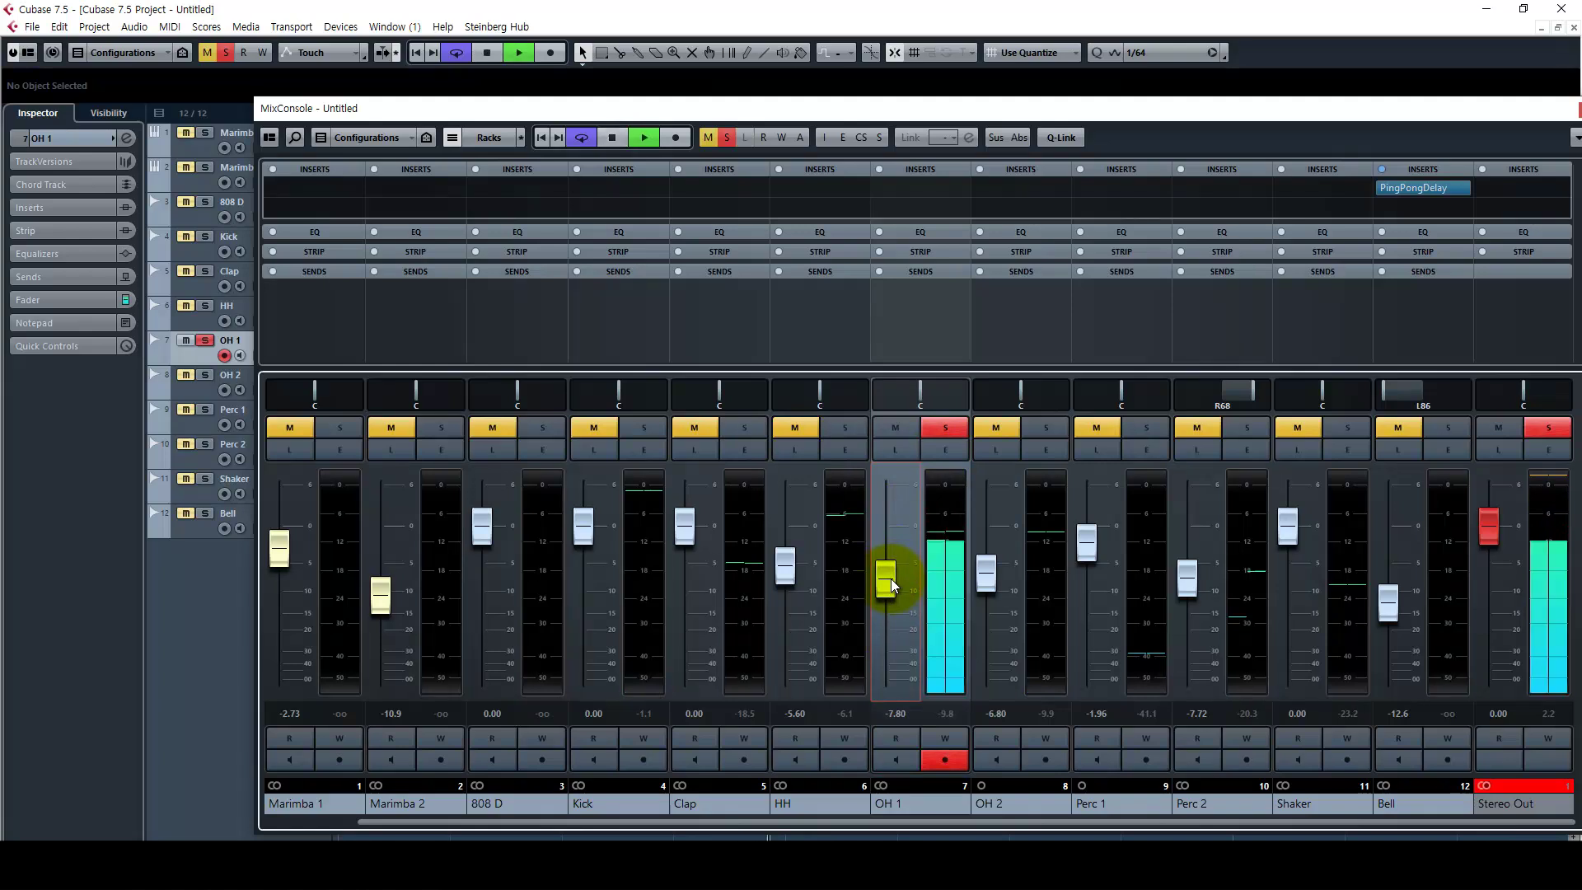
key(F3)
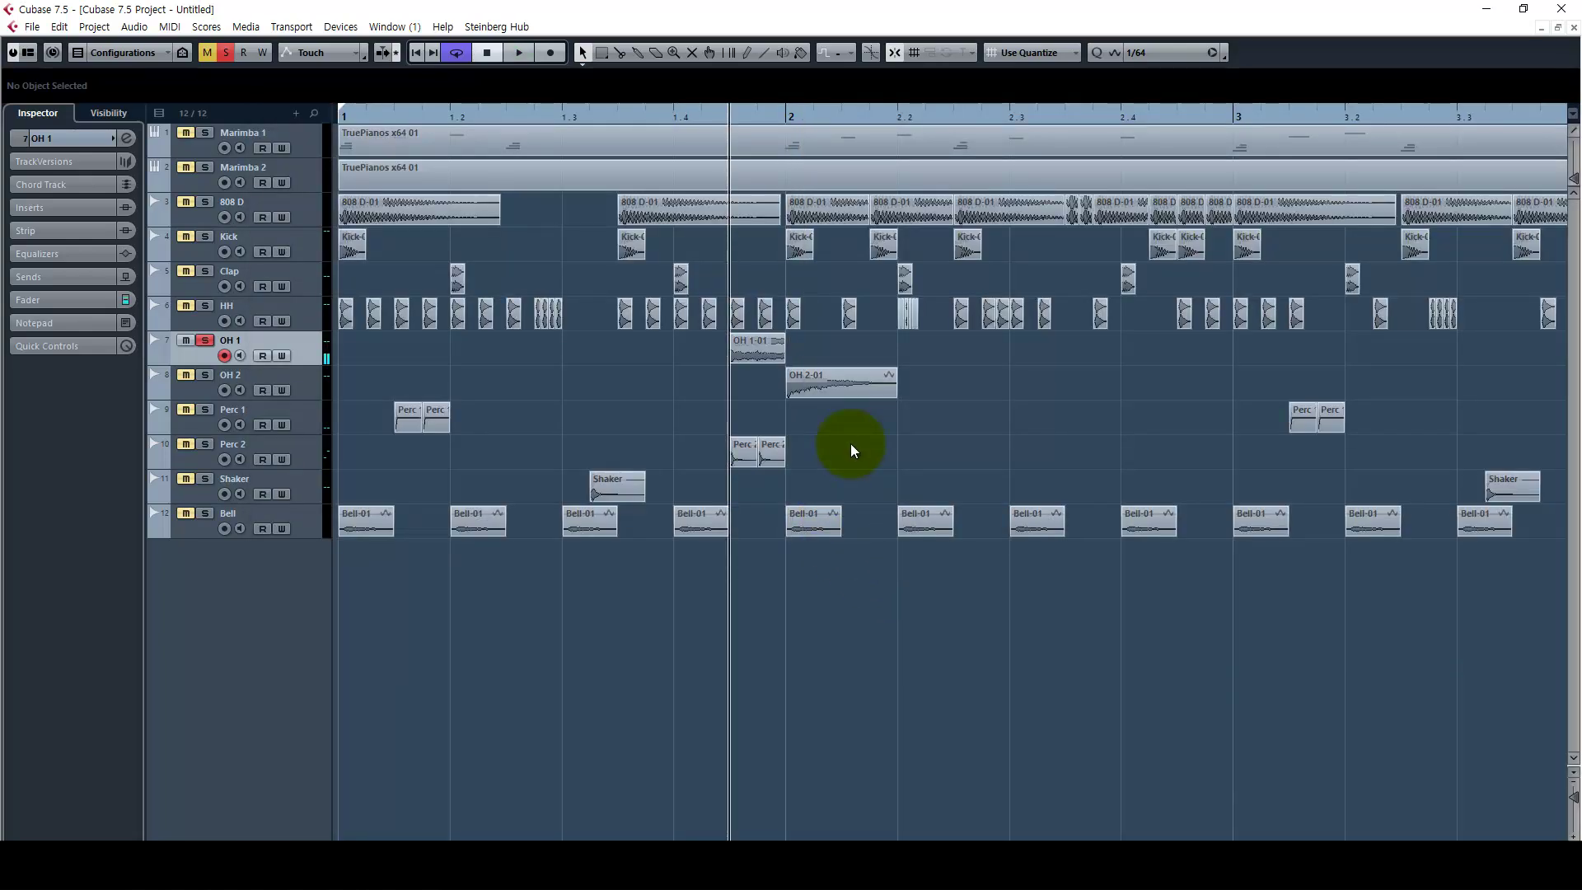
key(space)
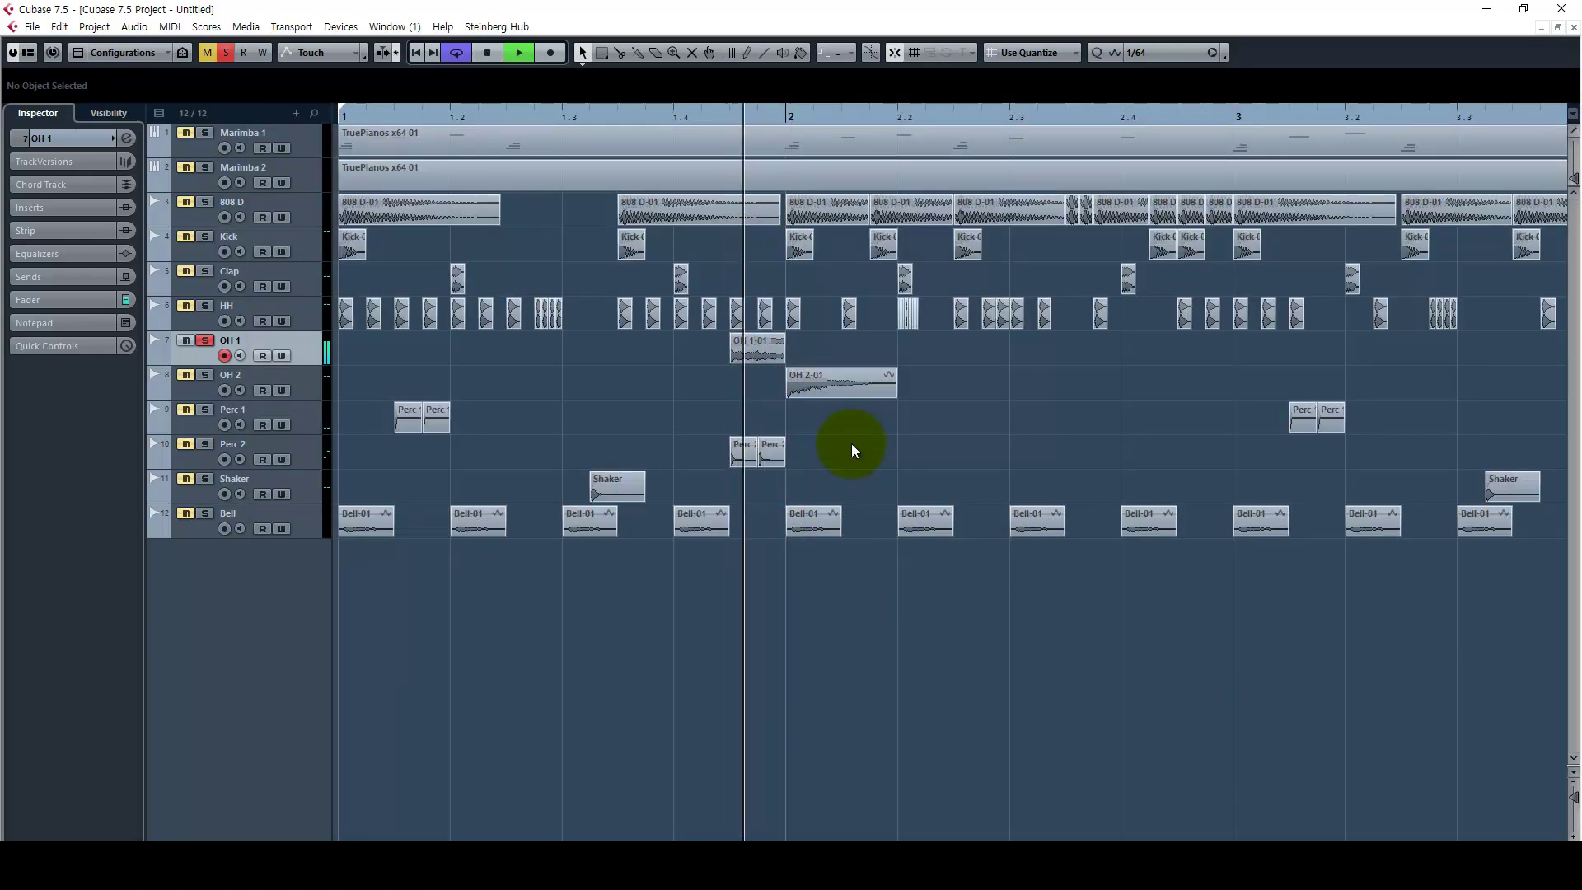
Step: Solo only OH 2 and listen to its hit at the start of bar 2
click(311, 388)
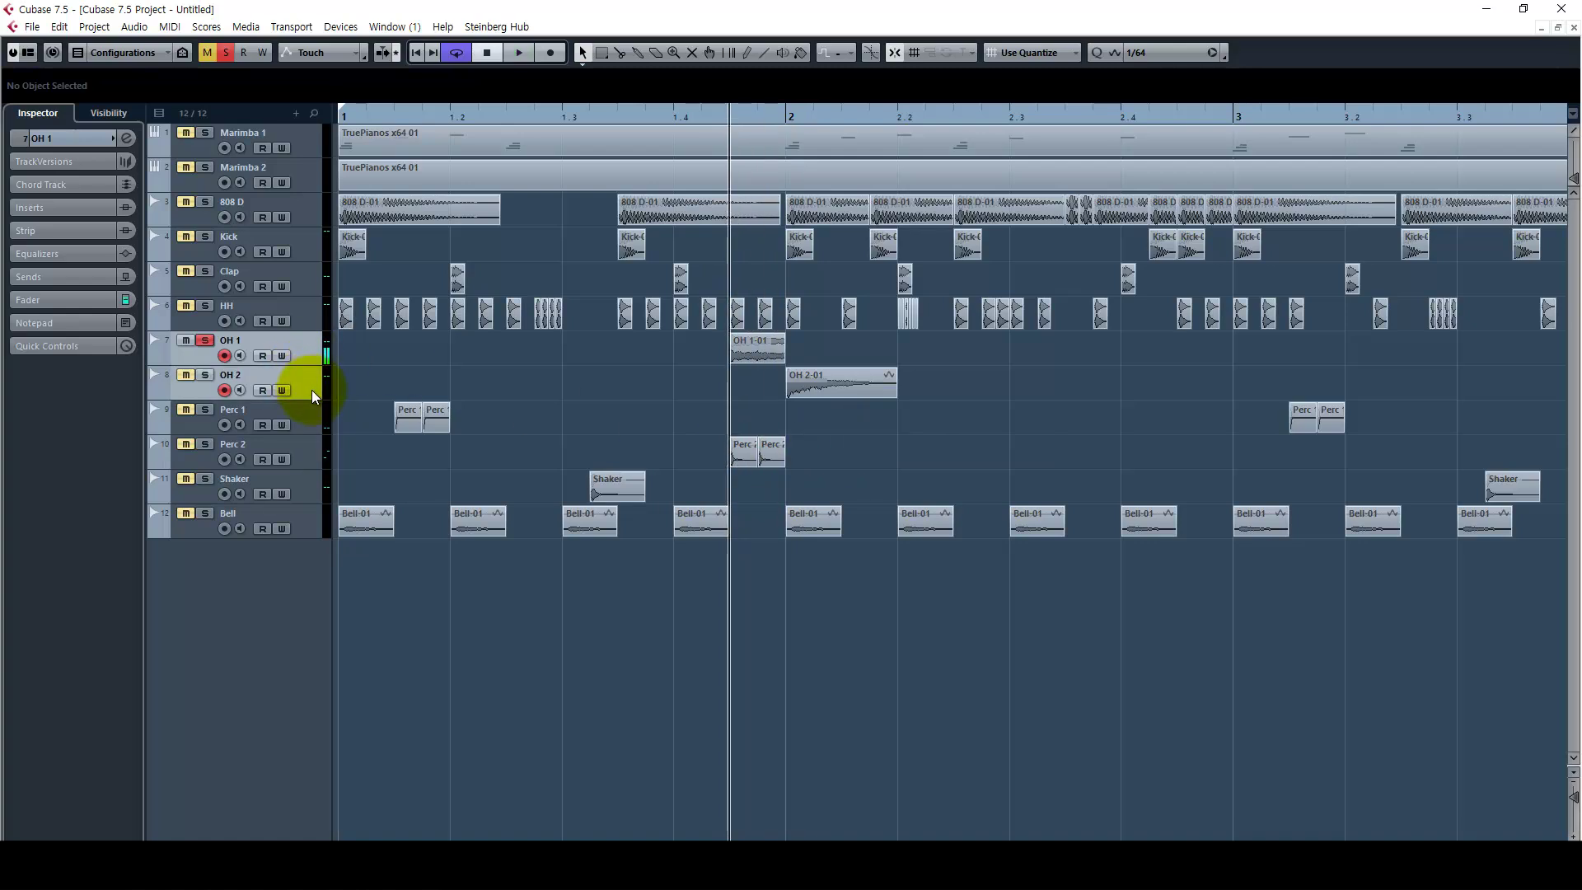
click(784, 117)
key(space)
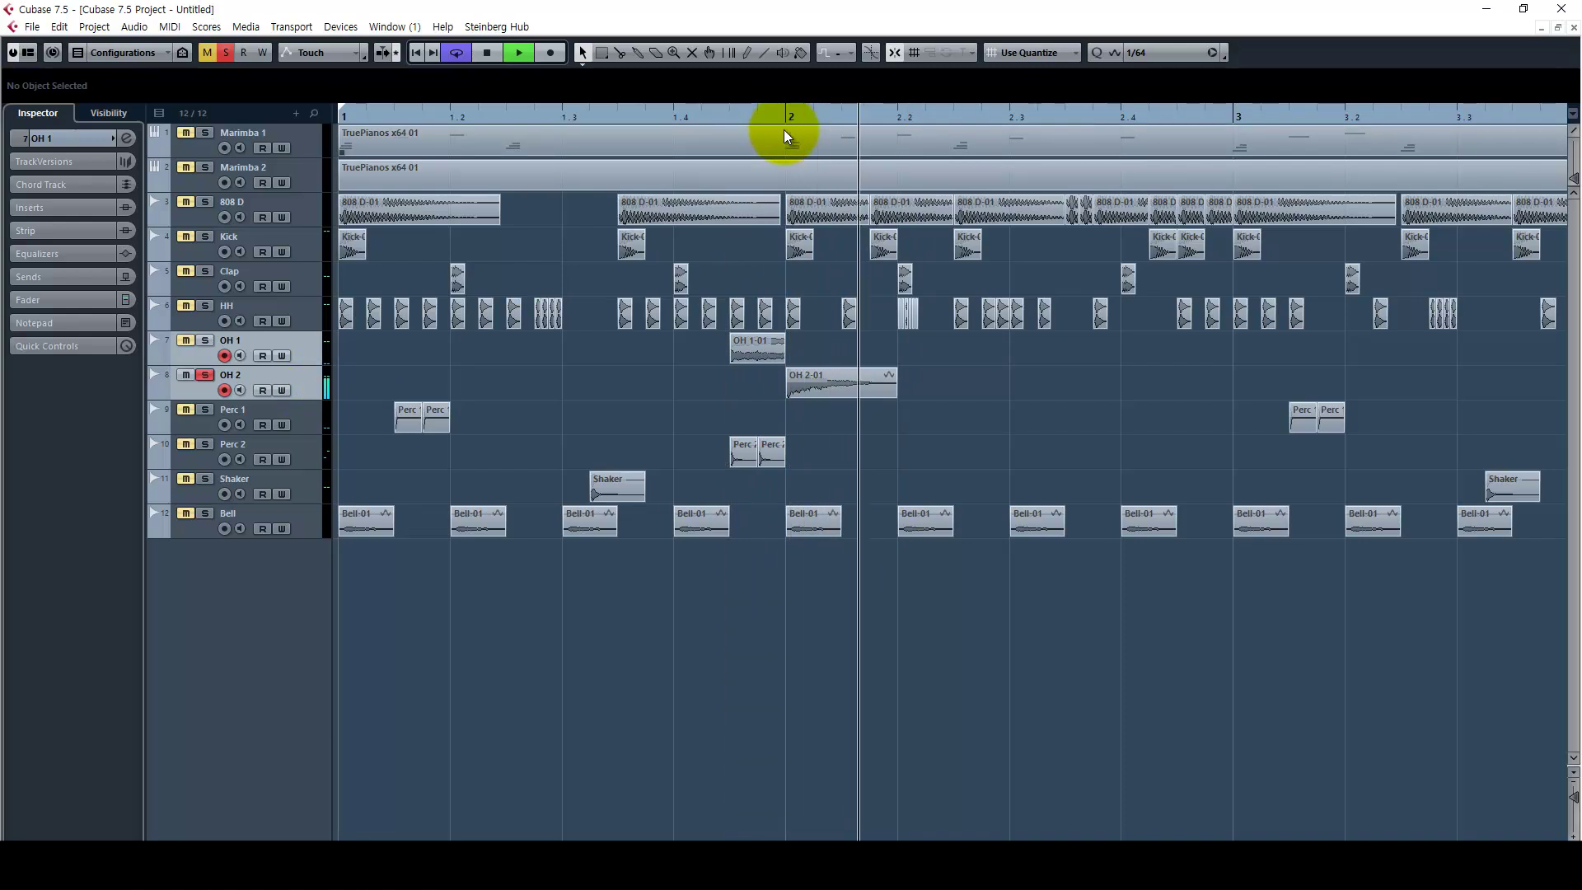
key(space)
Step: Clear the open-hat solos, solo every track from Kick down to Bell, and play them over the full four bars
click(317, 354)
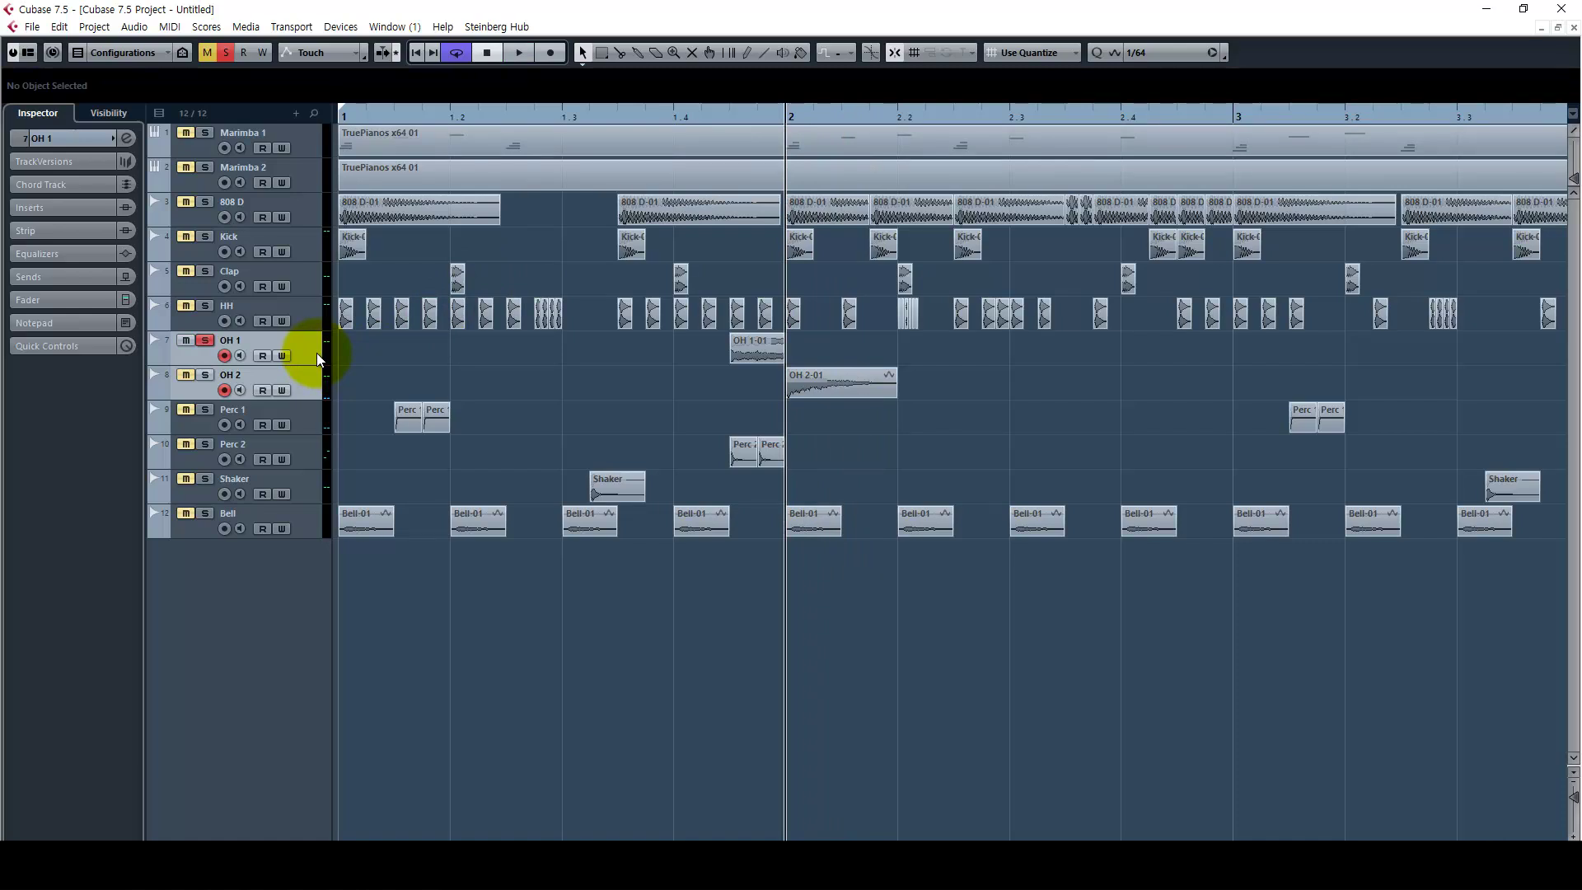
key(s)
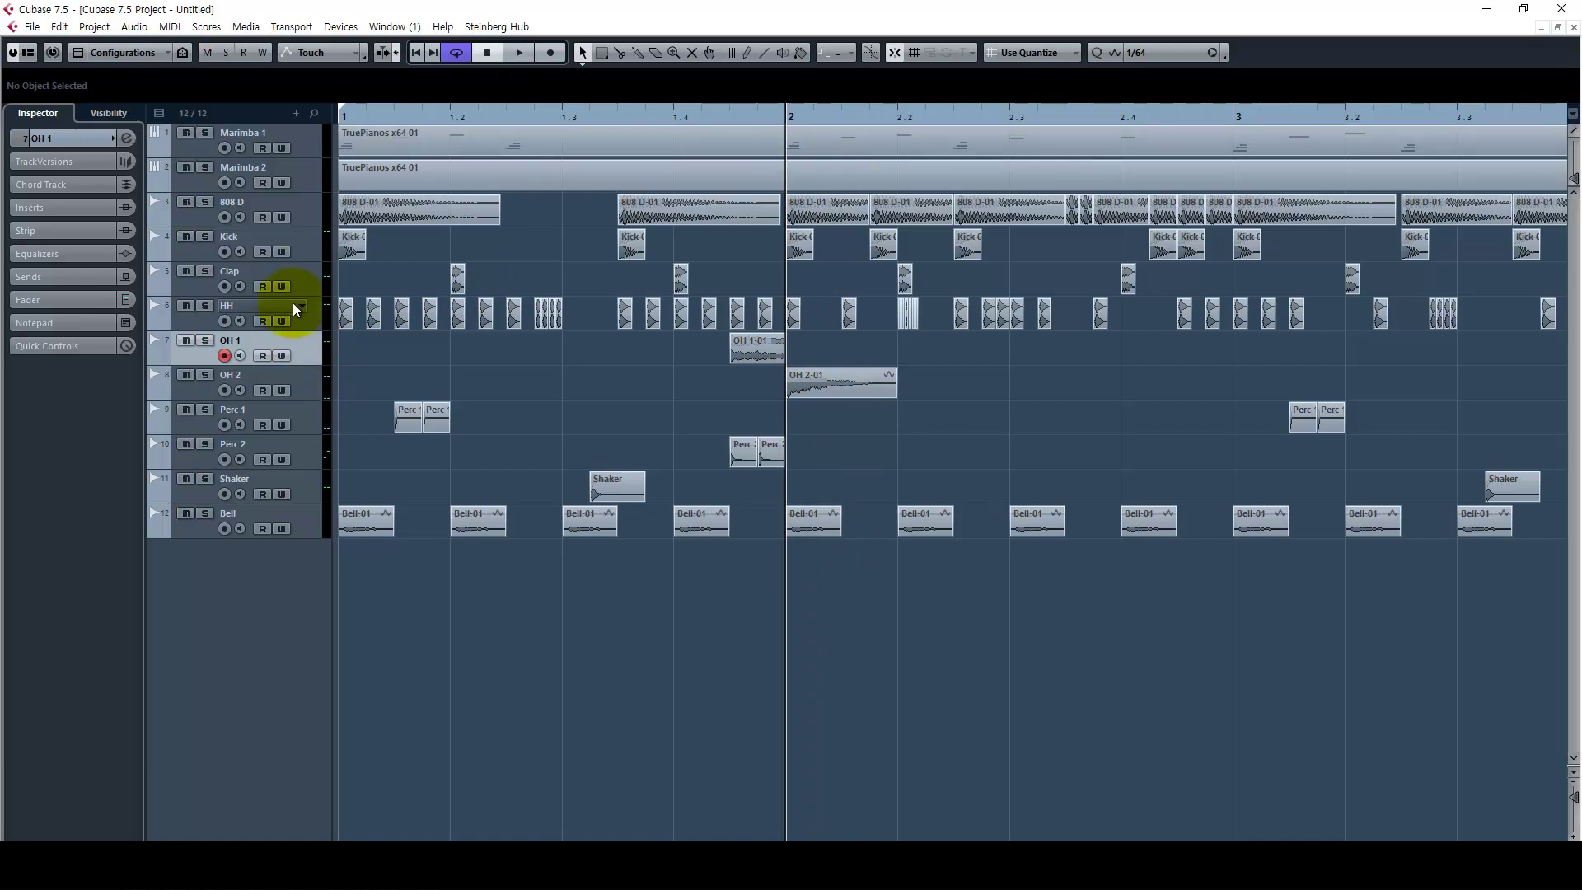
click(306, 254)
shift+click(310, 363)
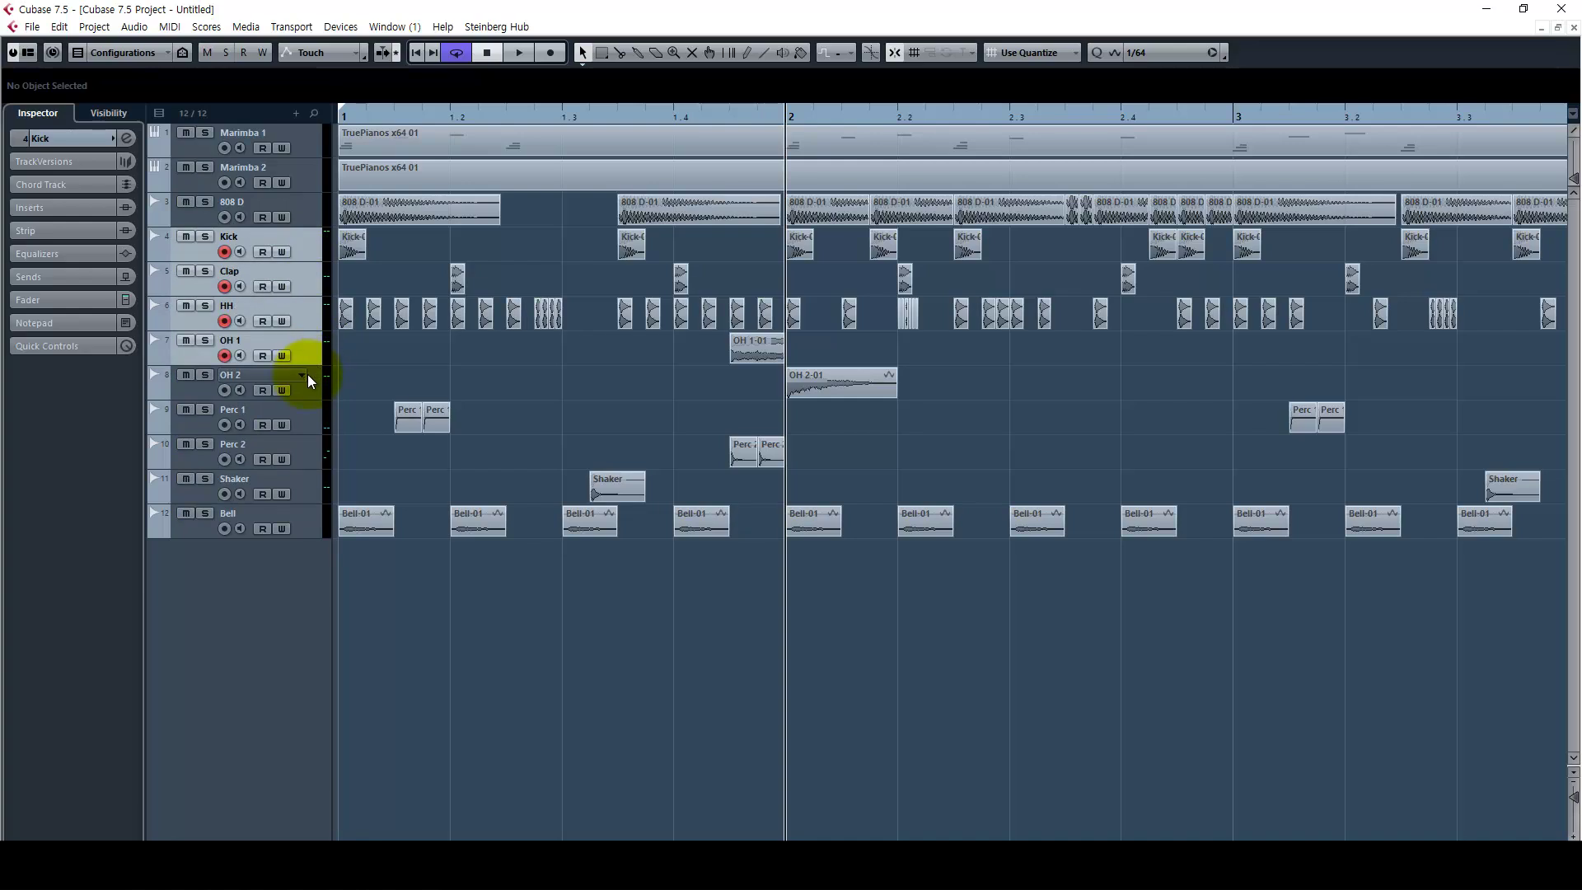
key(s)
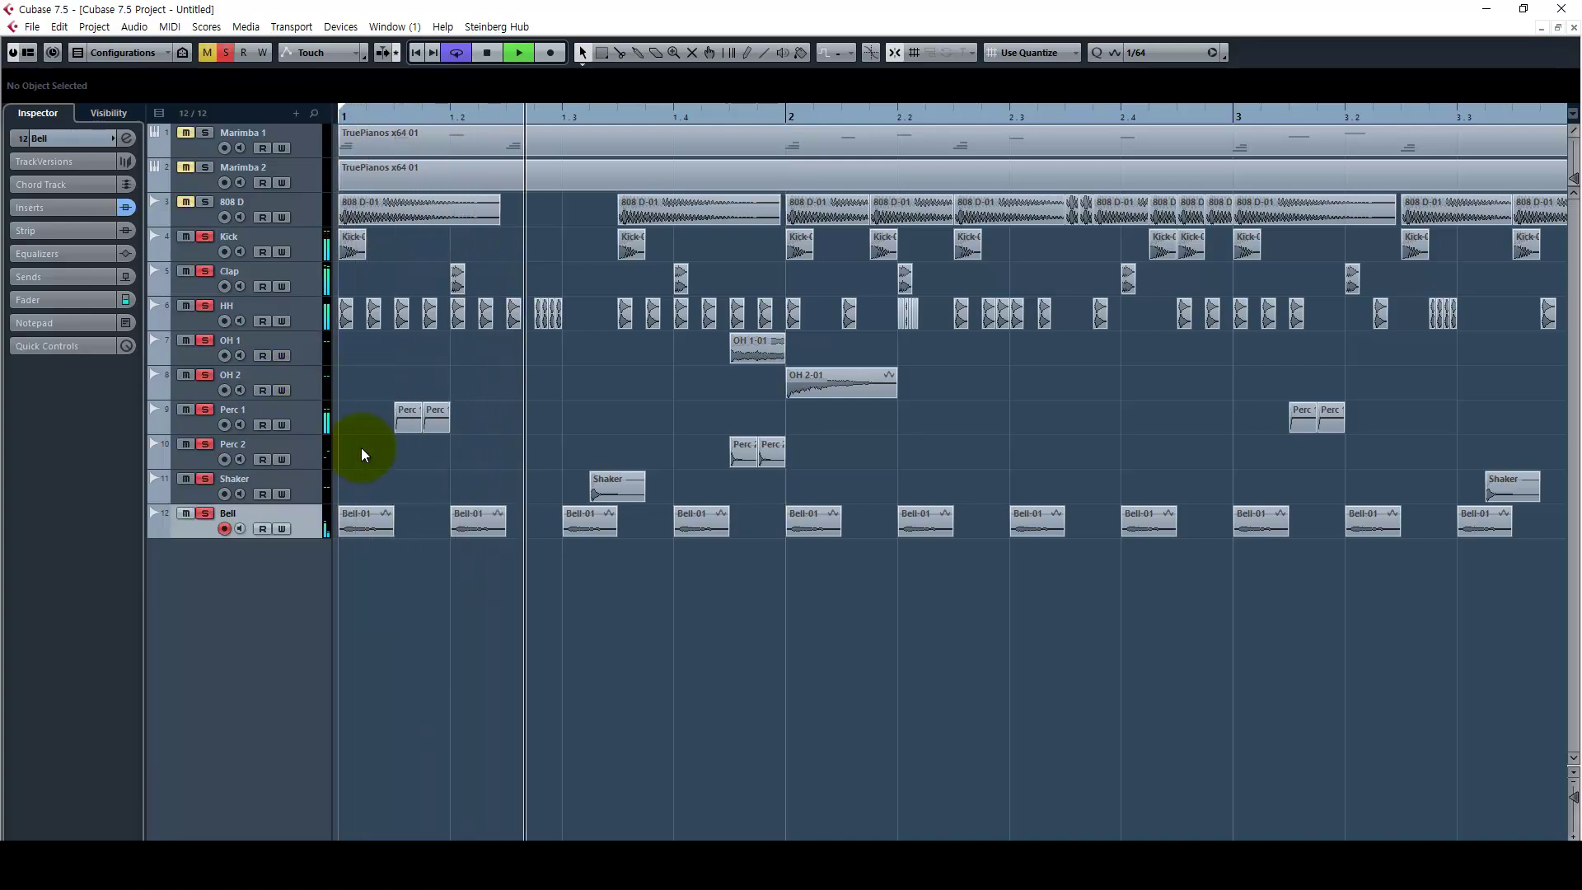
key(g)
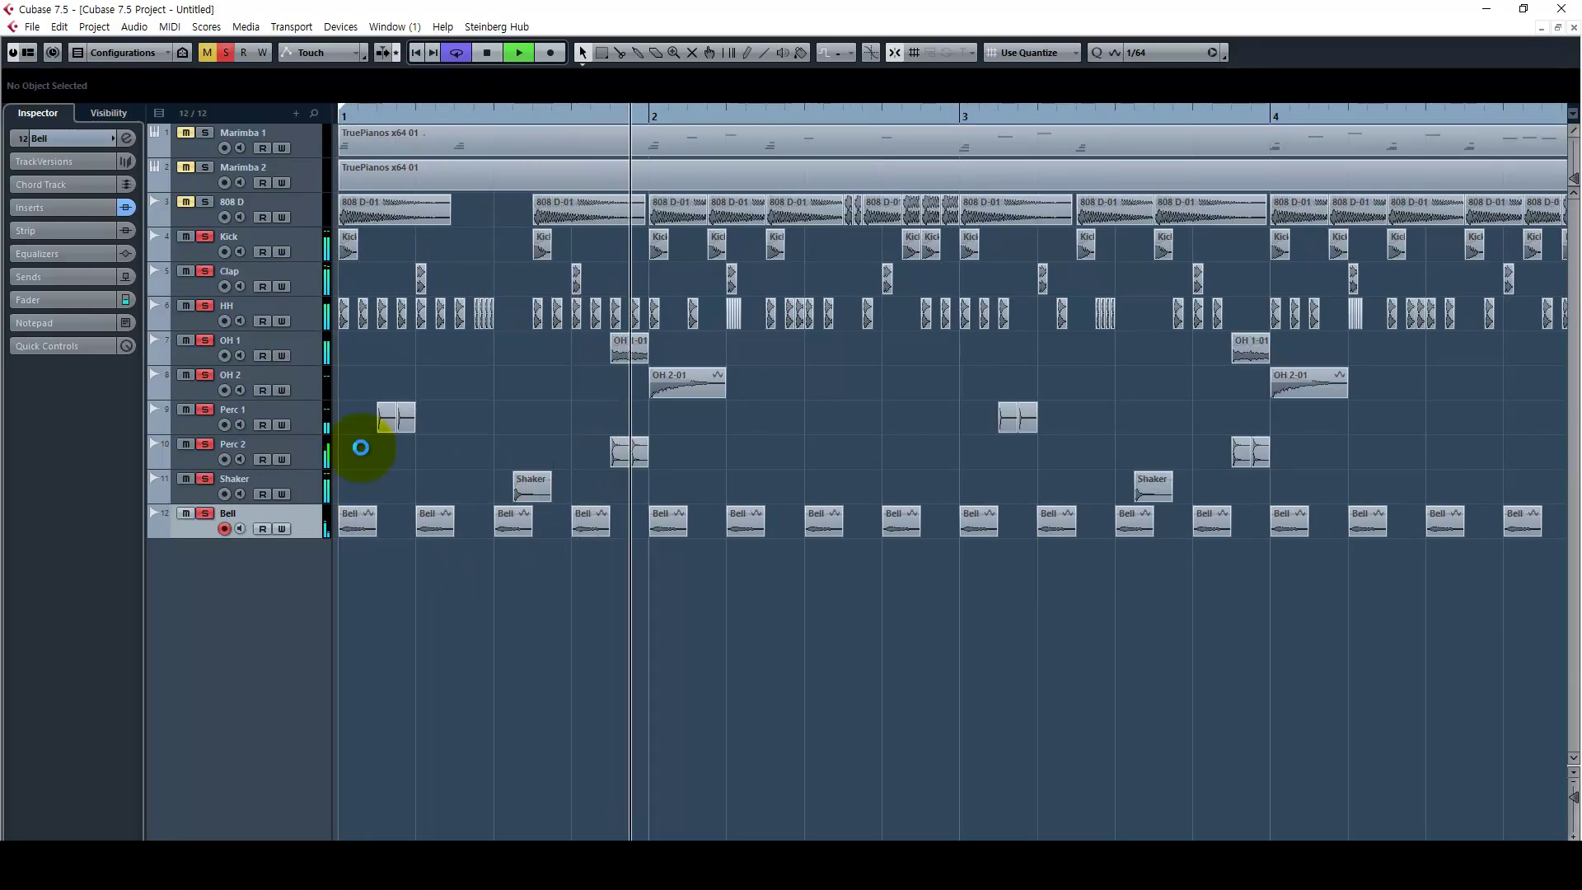
key(g)
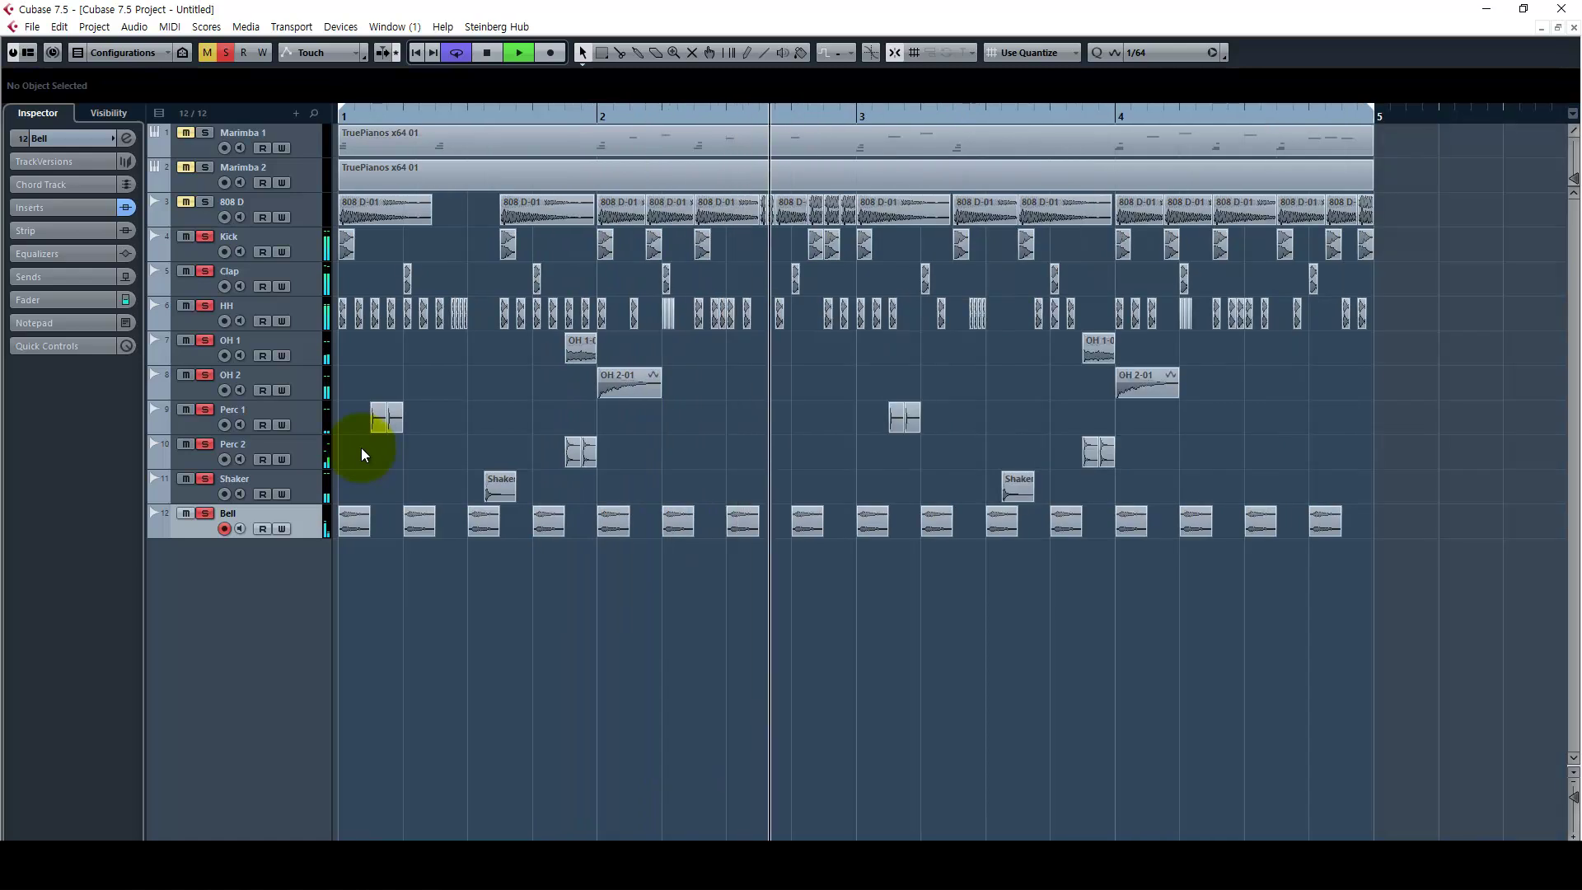
Step: Bring 808 D into the soloed playback, and clear all mutes and solos to hear the complete beat
click(206, 202)
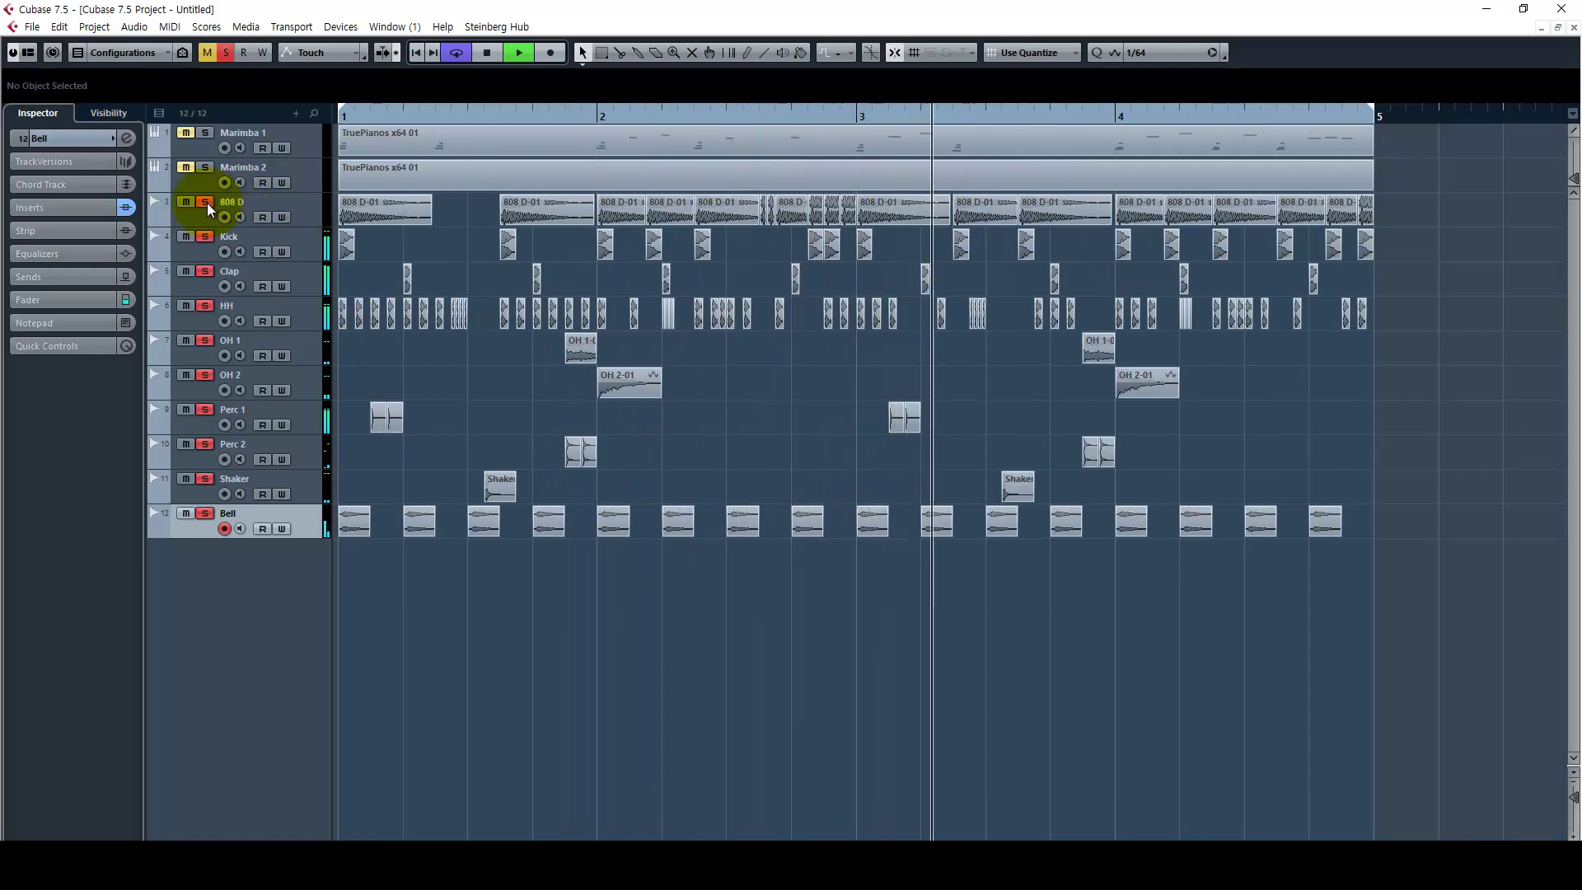
click(635, 396)
click(847, 522)
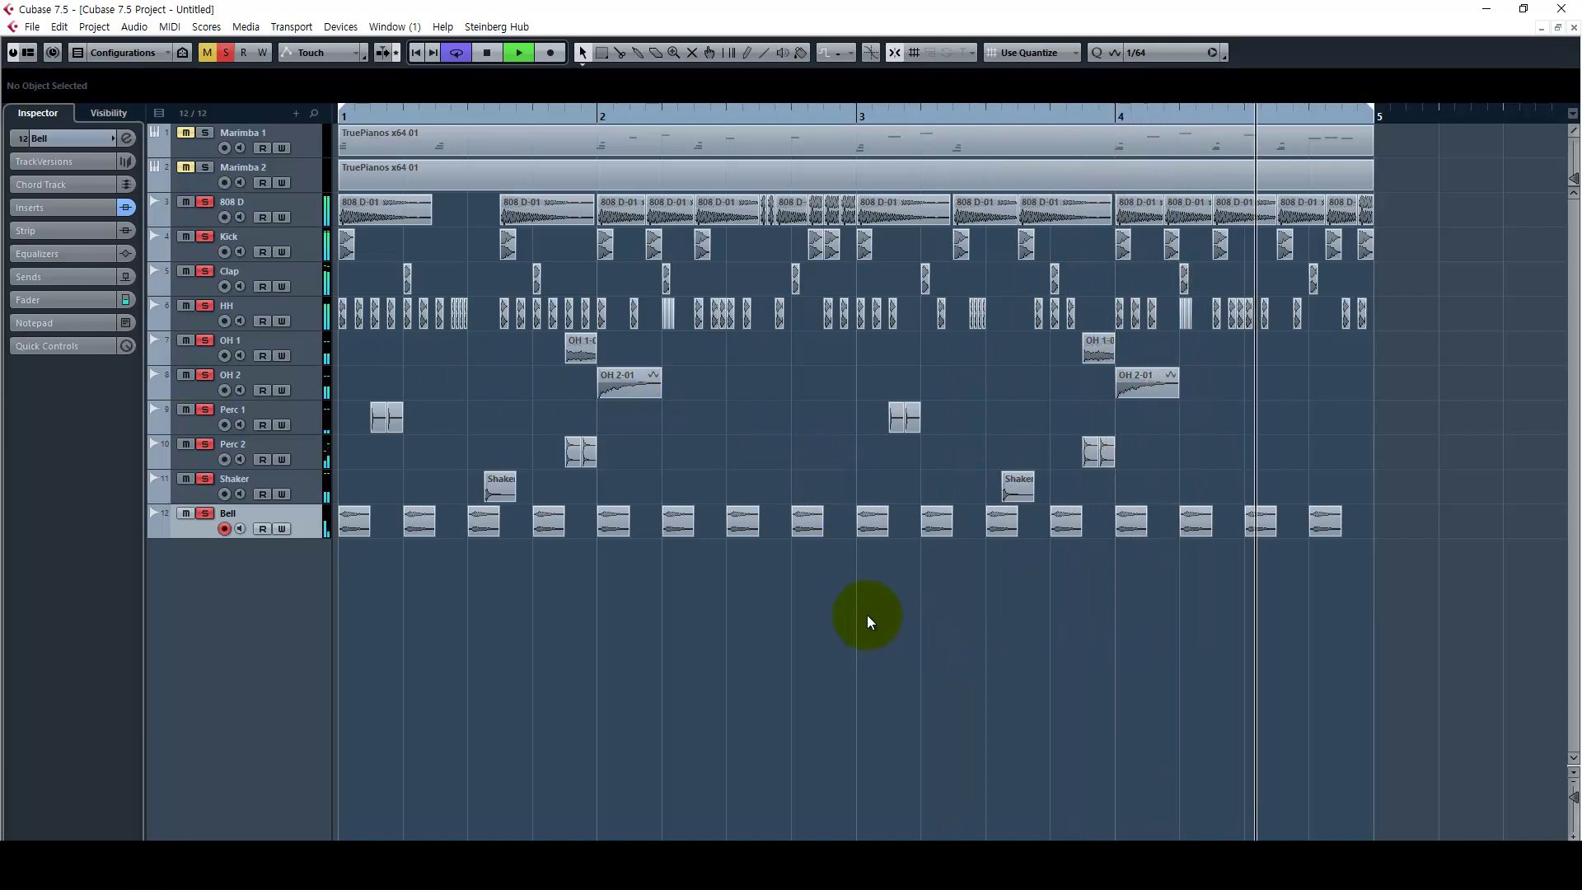
click(207, 52)
click(225, 52)
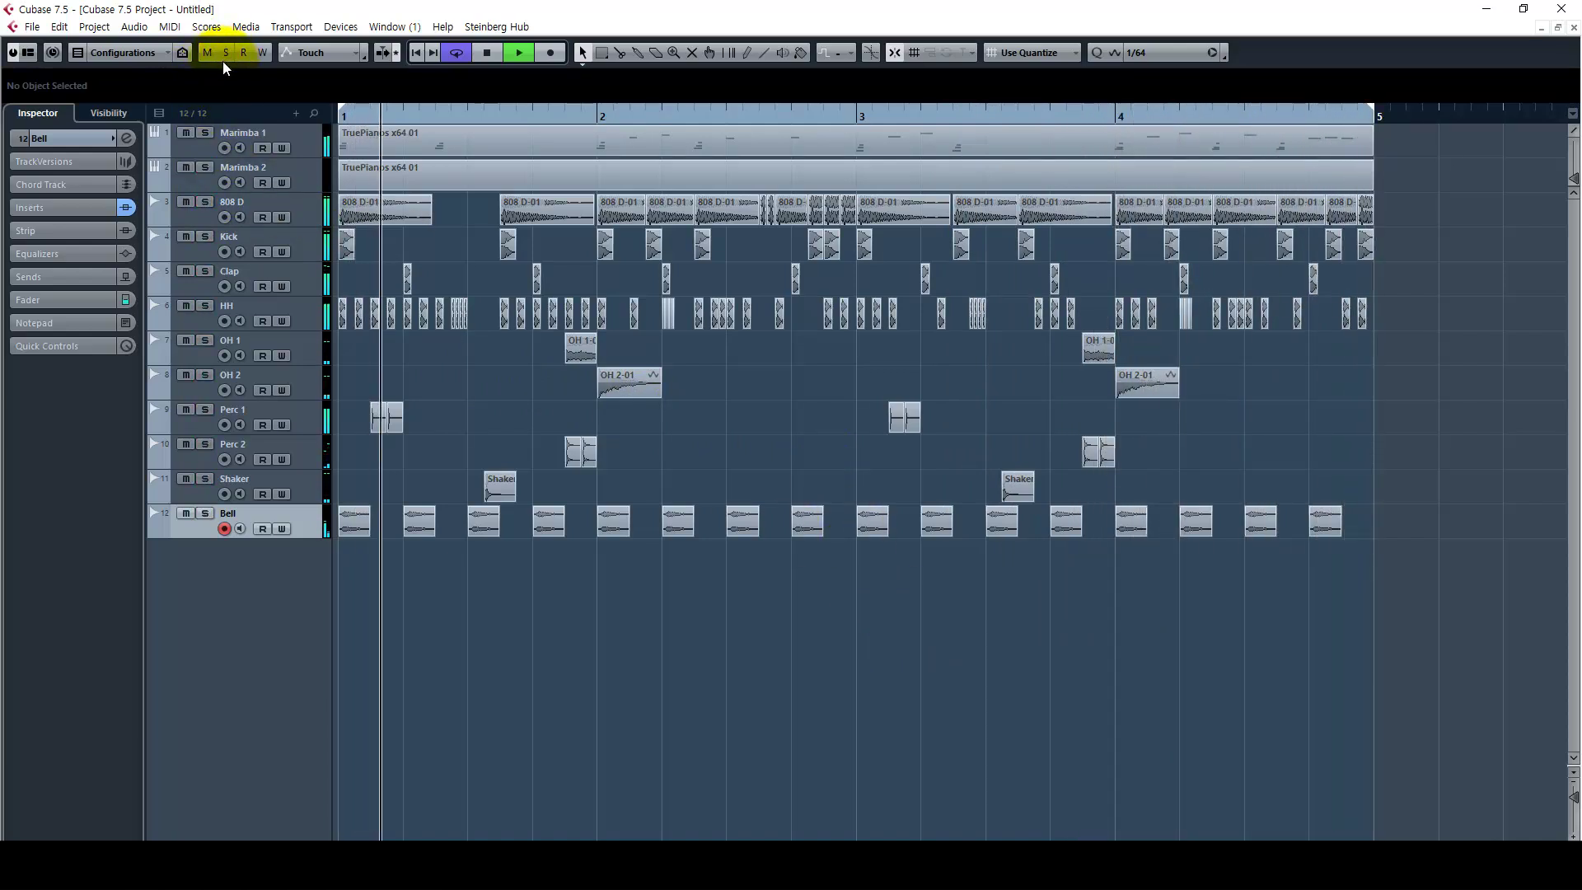
Step: Open the Marimba 2 MIDI part, select all its notes to inspect the melody, and close the editor
double_click(463, 176)
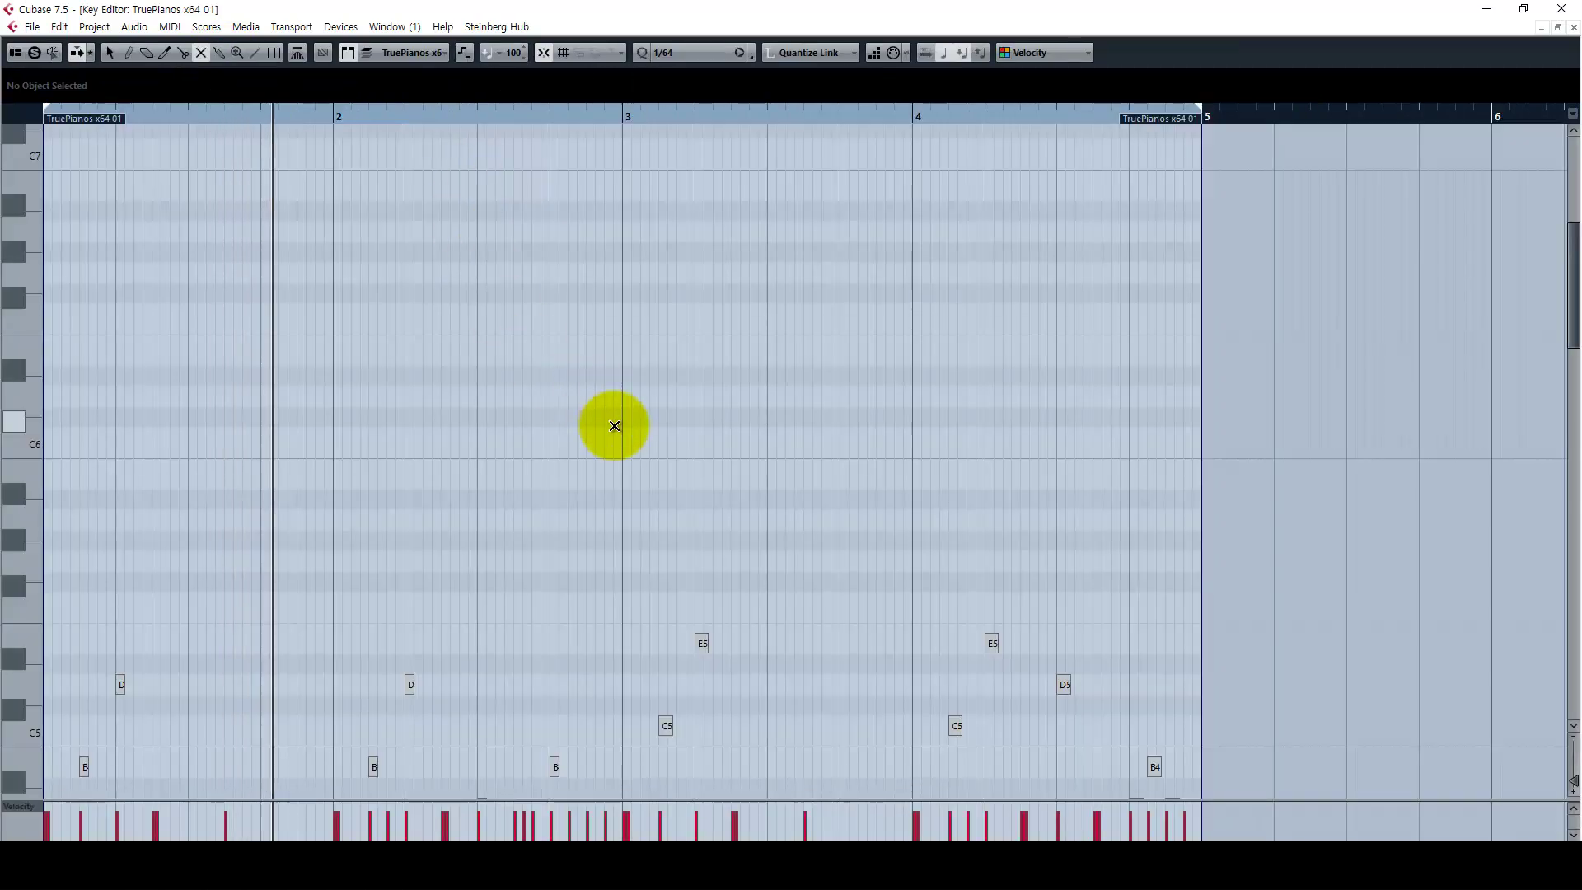
drag(1201, 487, 15, 132)
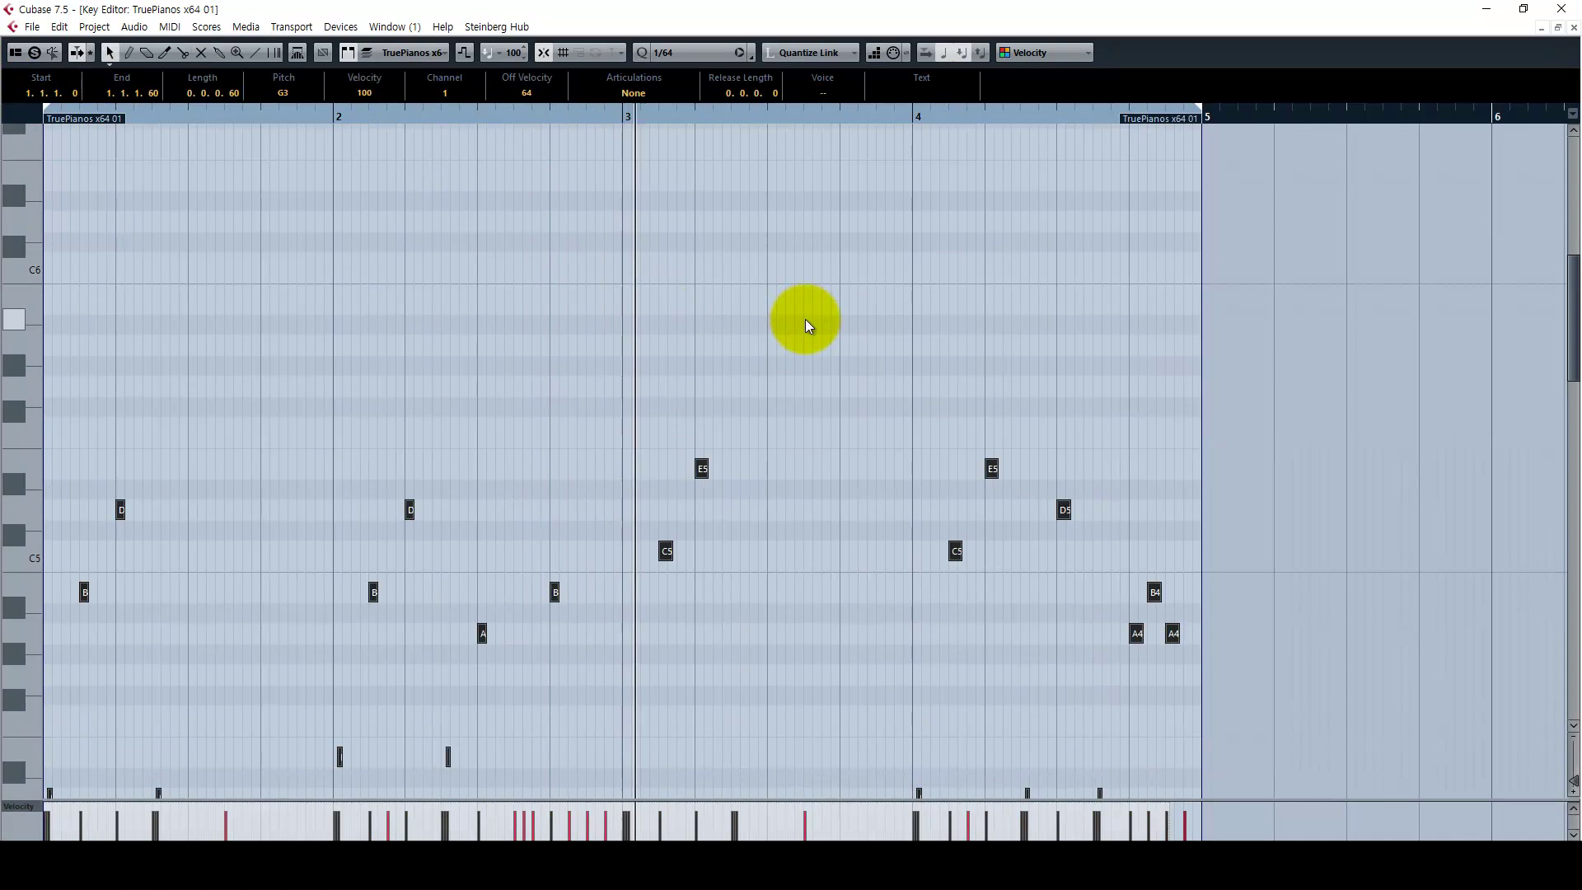
click(1573, 26)
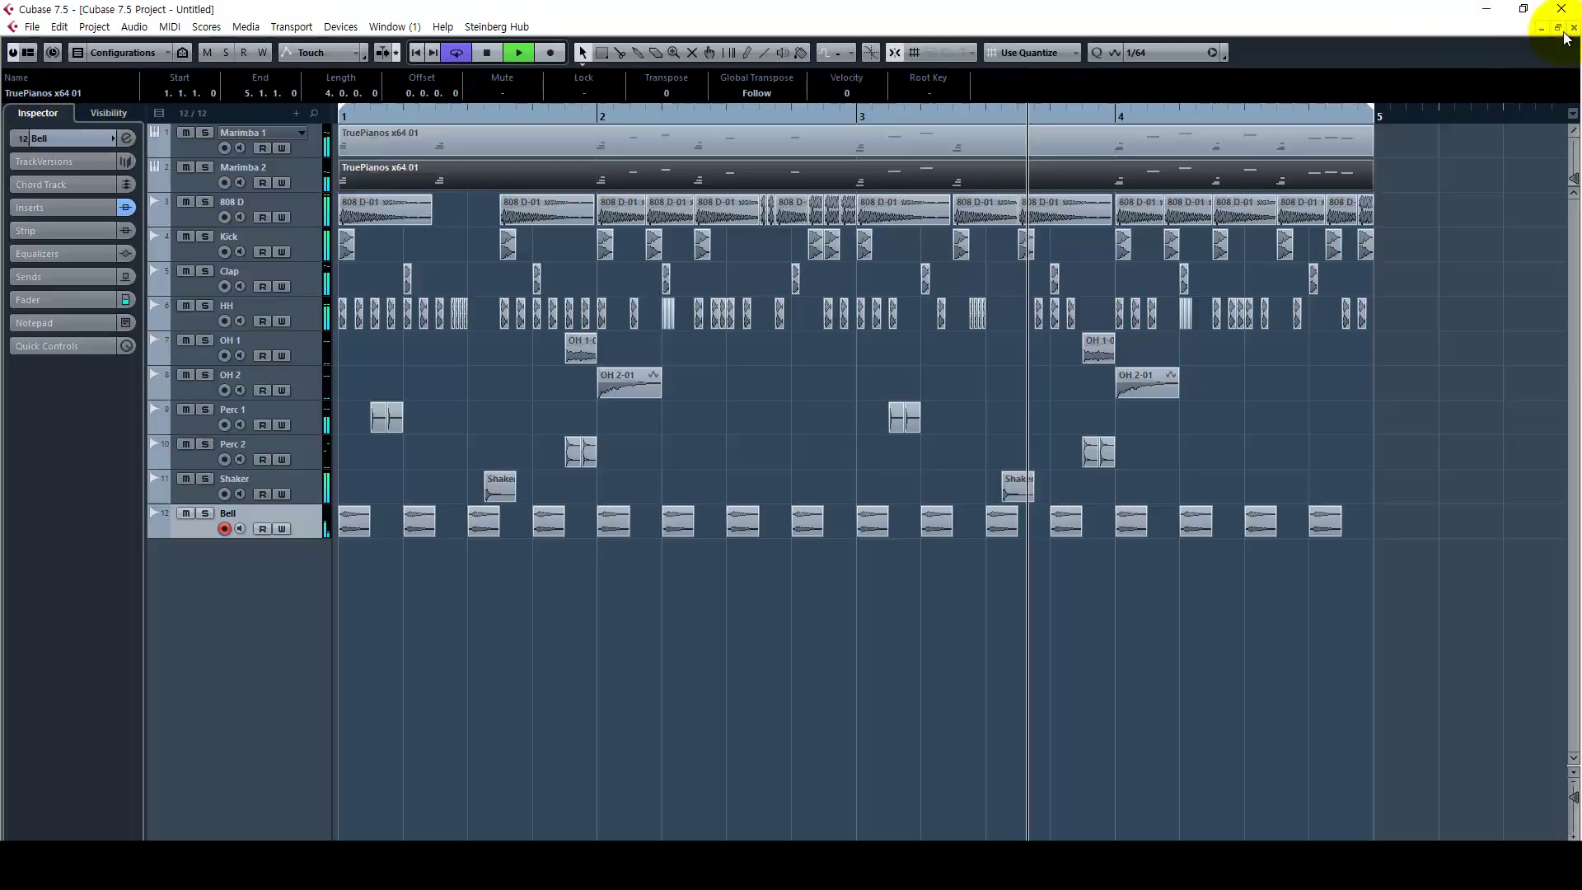
Step: Mute 808 D, Kick, Clap and HH during full playback, bring them back in, and stop the beat
click(706, 405)
key(g)
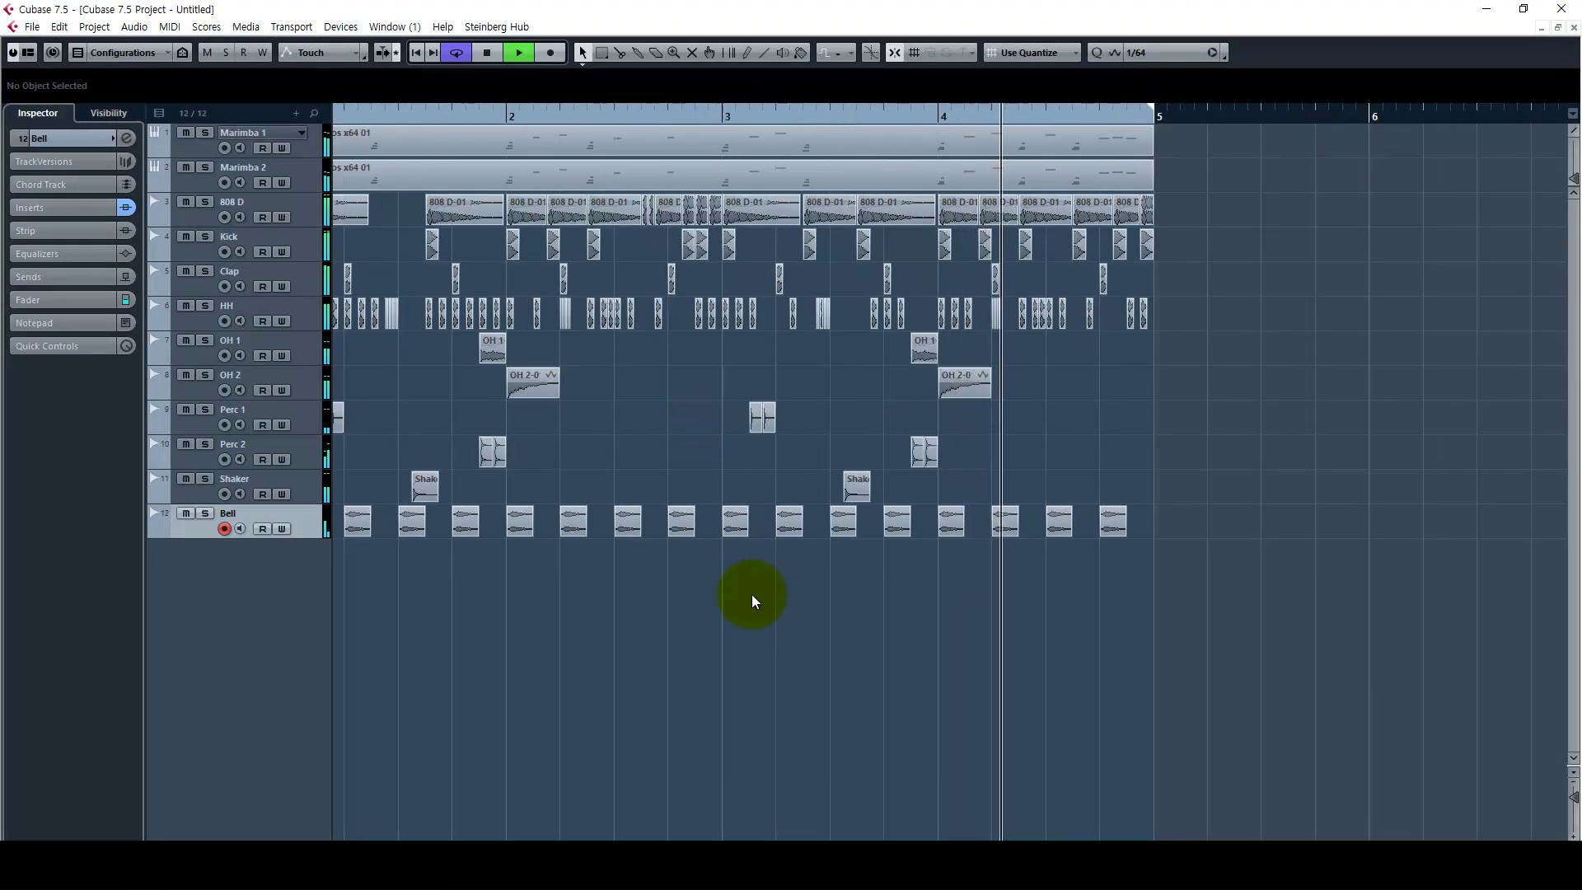
scroll(652, 578, left, 1)
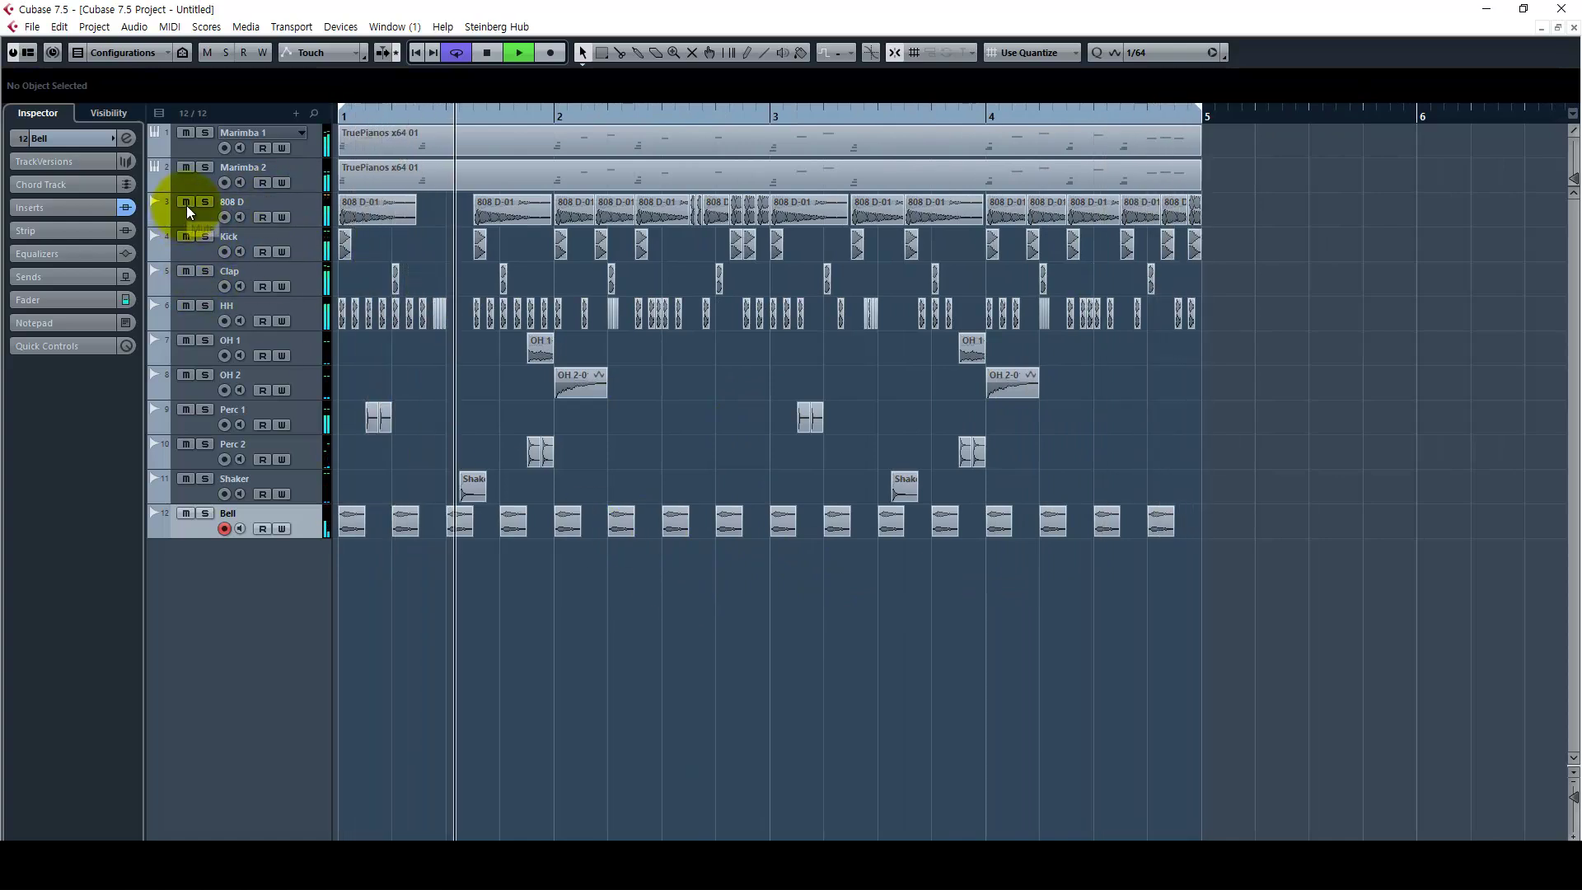
click(315, 216)
shift+click(318, 318)
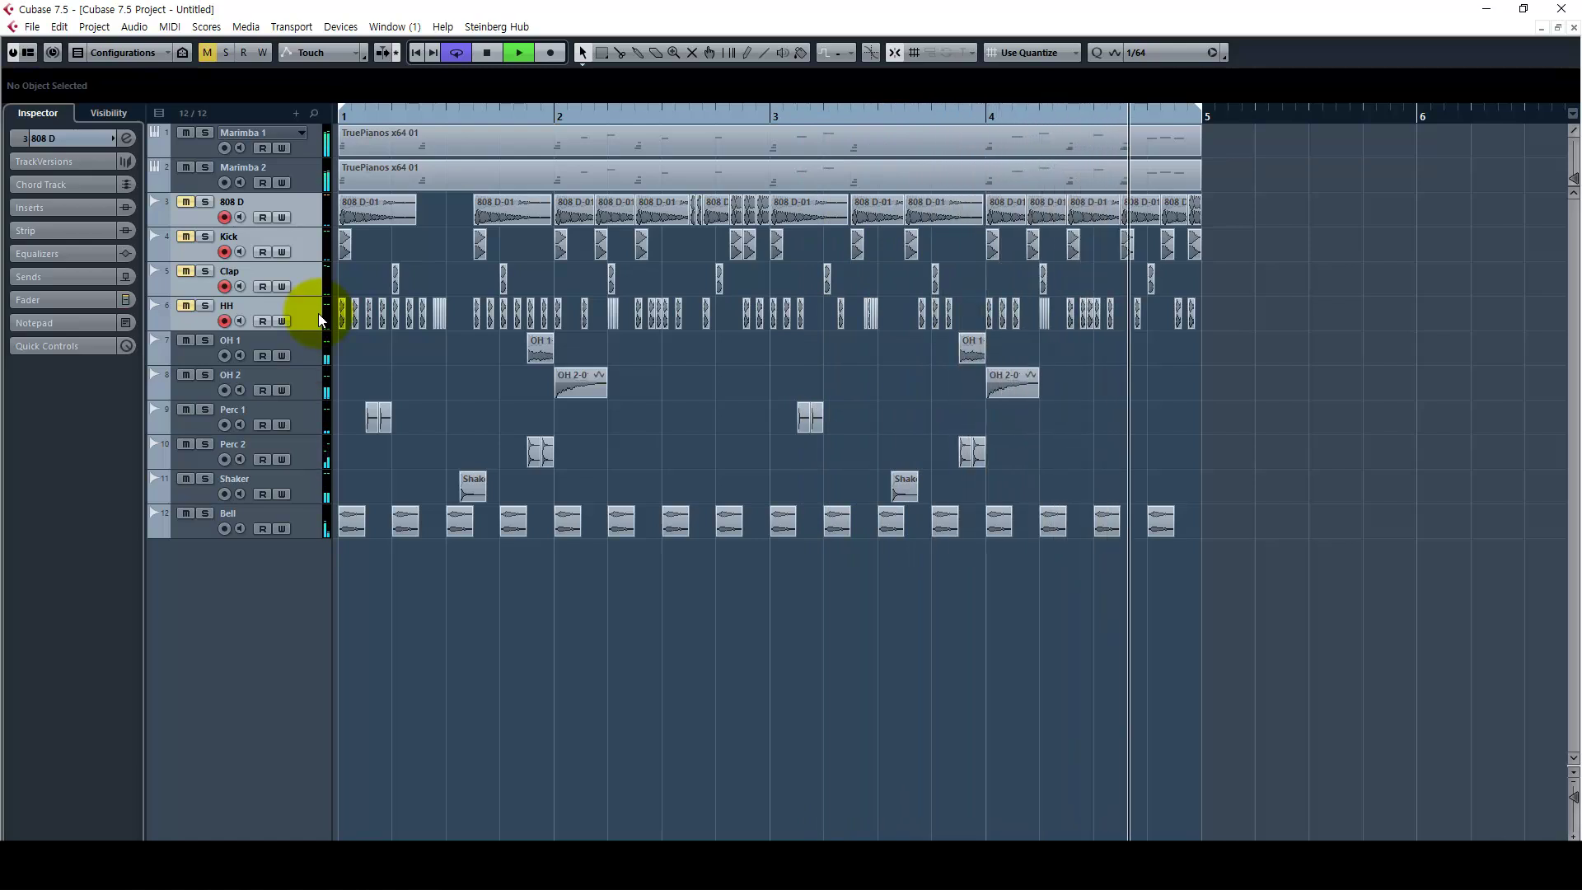
key(m)
right_click(749, 413)
click(749, 413)
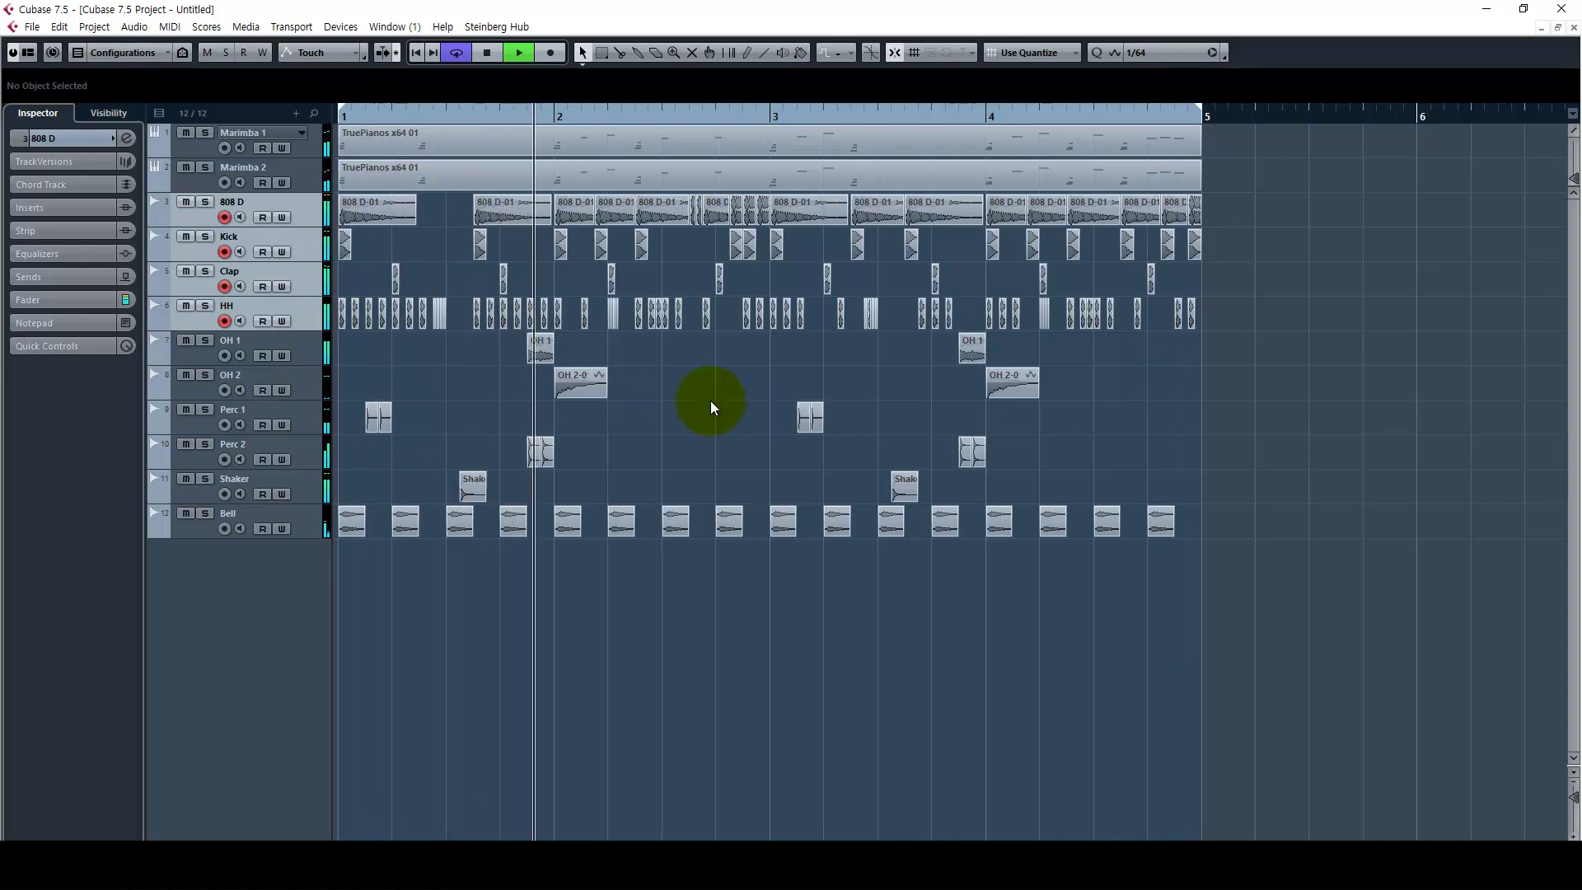
key(space)
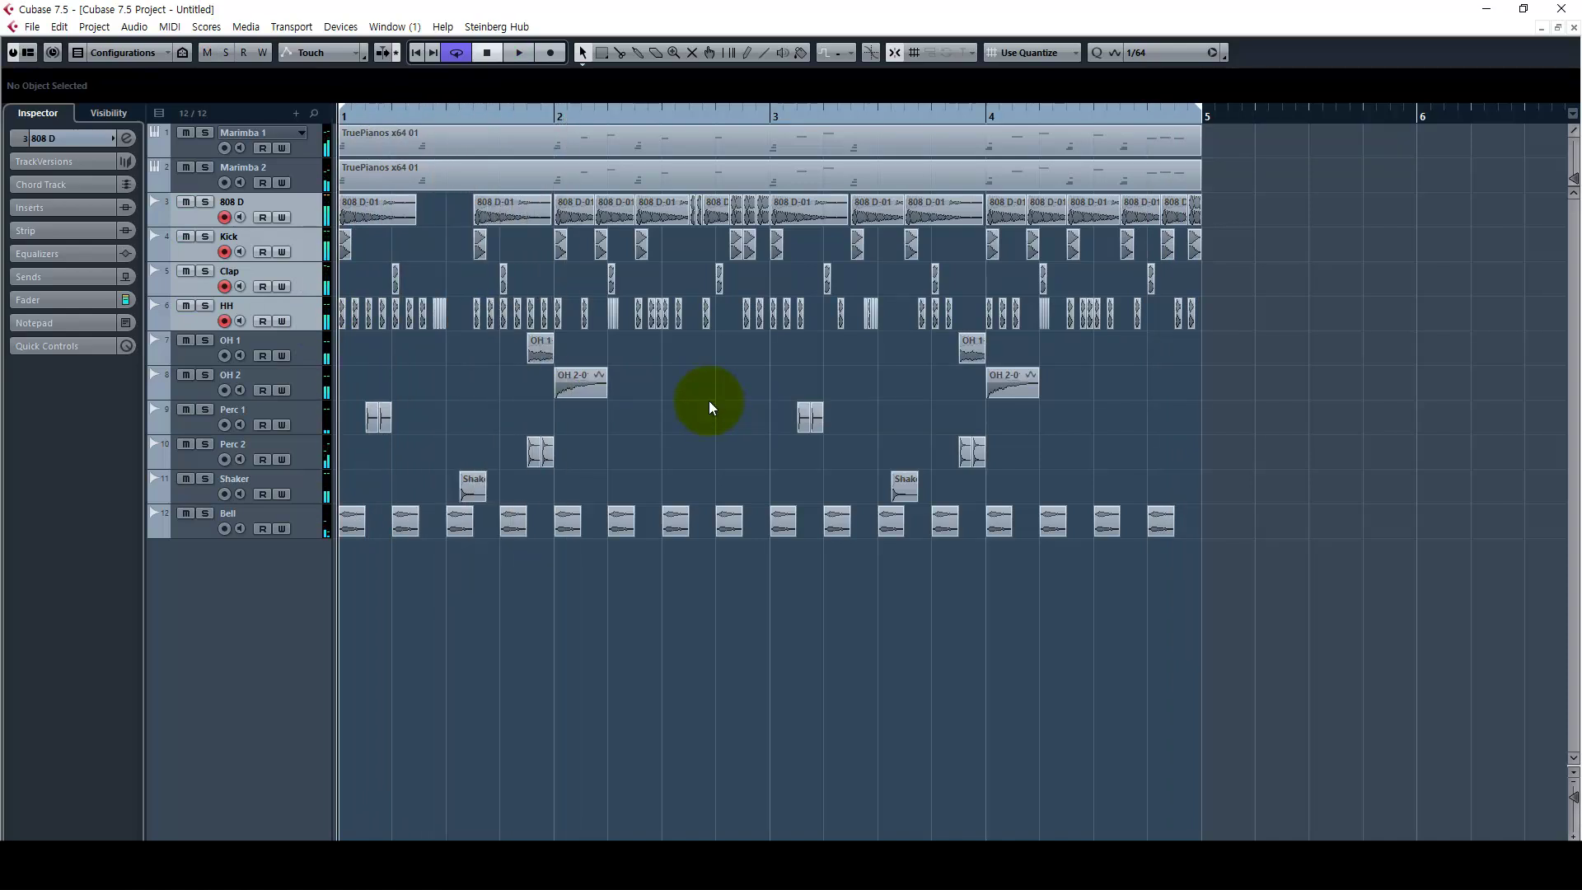